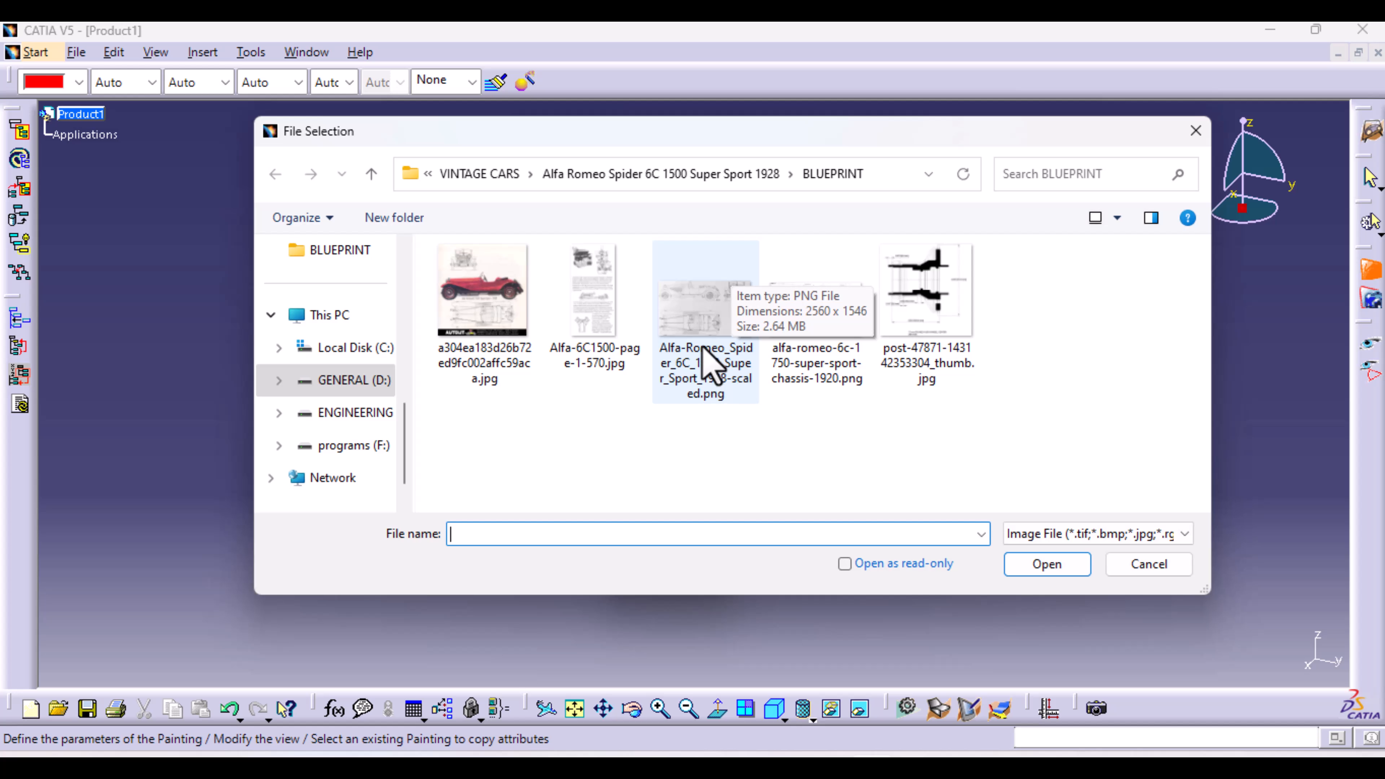
Step: Load the Alfa-Romeo_Spider_6C_1500_Super_Sport_1928-scaled.png blueprint into the immersive sketch and orient the model to the standard right view
double_click(682, 312)
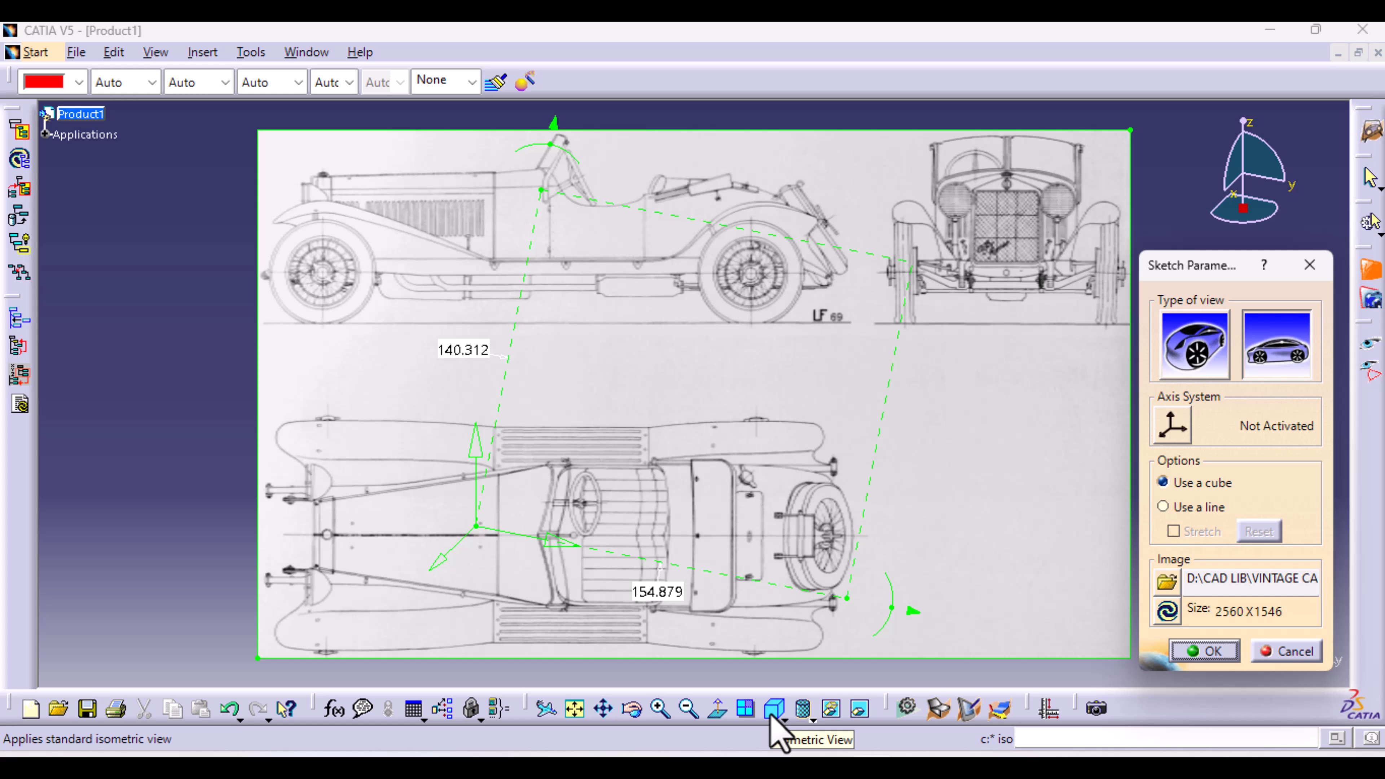
click(780, 721)
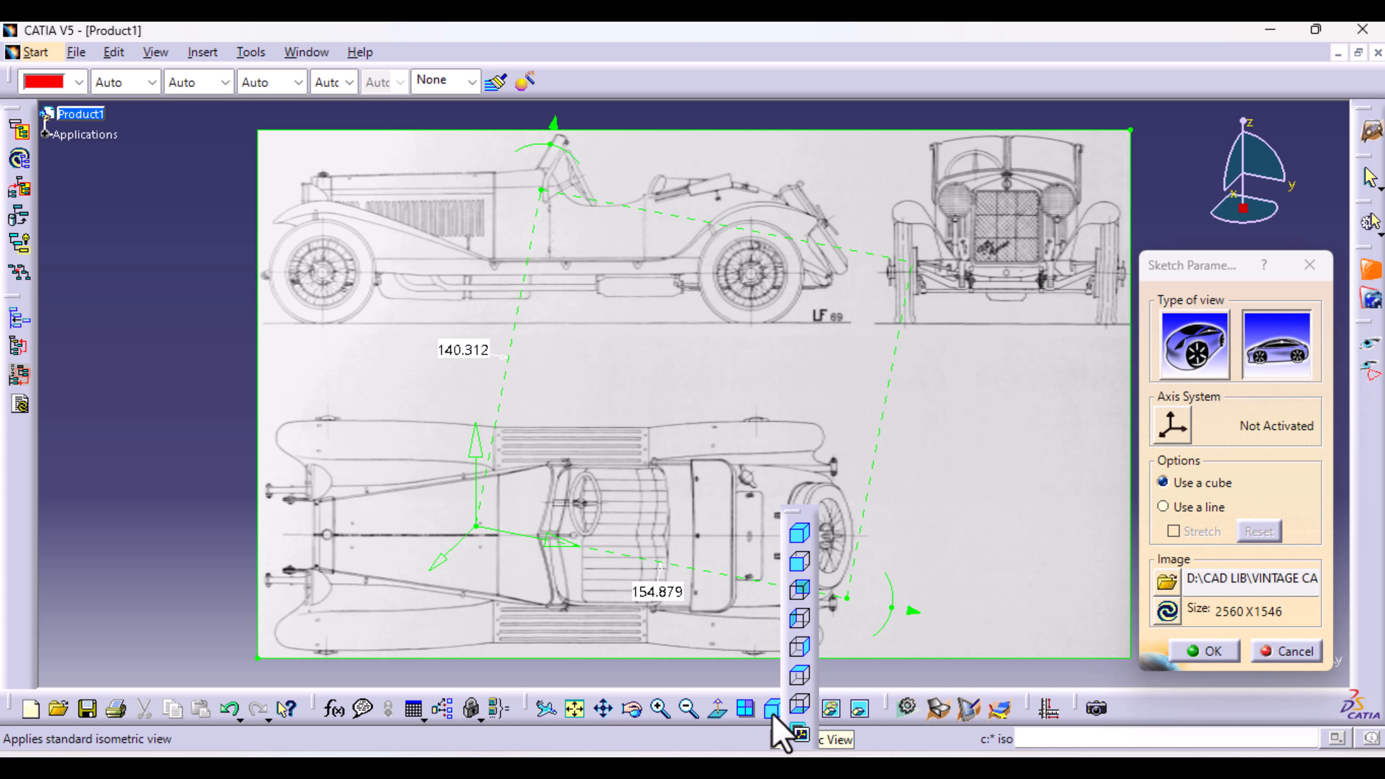
click(802, 654)
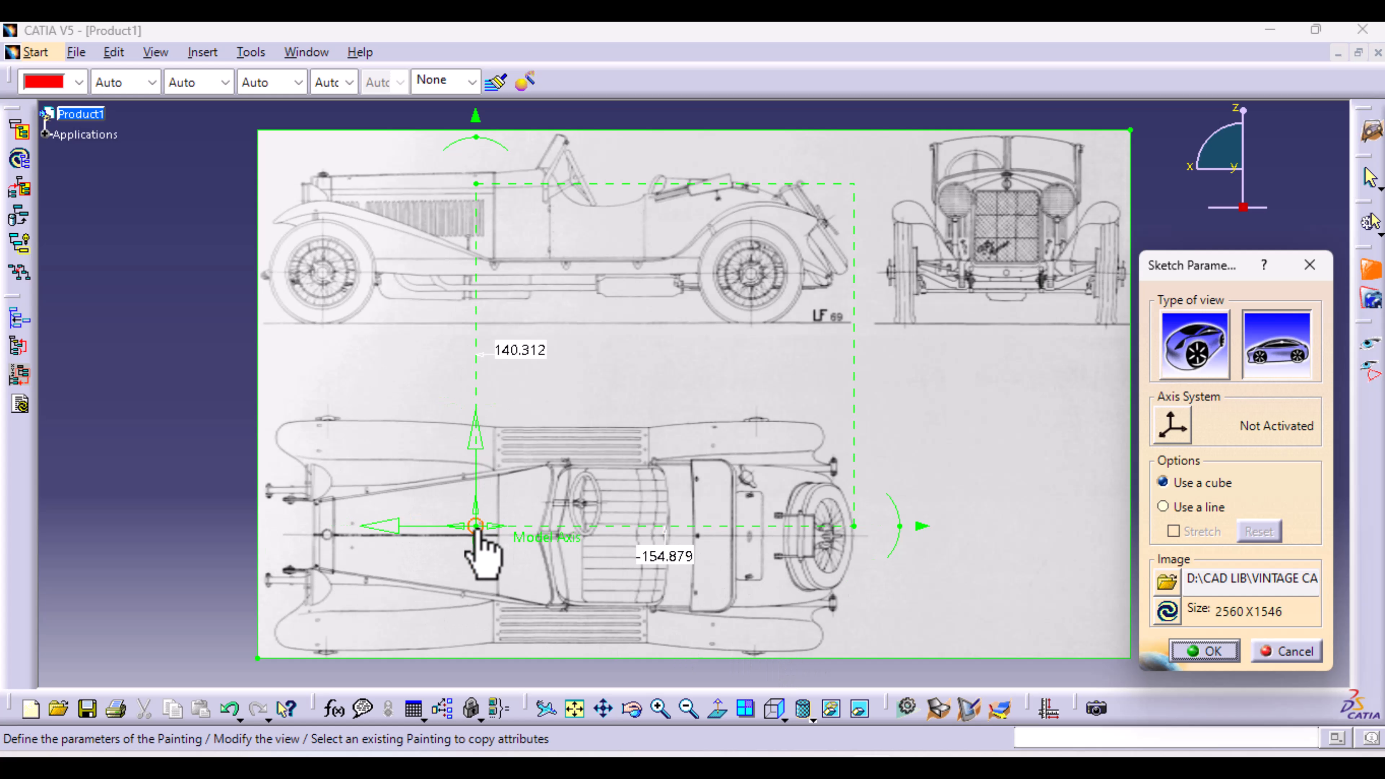
Step: Place the model axis origin on the side view's ground line, in line with the car's foremost point ahead of the front wheel
mouse_move(478, 538)
mouse_down()
mouse_move(464, 470)
mouse_move(294, 392)
mouse_move(187, 431)
mouse_move(124, 603)
mouse_move(87, 563)
mouse_move(61, 495)
mouse_move(81, 499)
mouse_move(309, 309)
mouse_move(232, 318)
mouse_move(215, 354)
mouse_move(247, 340)
mouse_up()
mouse_move(319, 396)
middle_down()
mouse_move(326, 538)
mouse_move(382, 511)
mouse_move(340, 504)
middle_up()
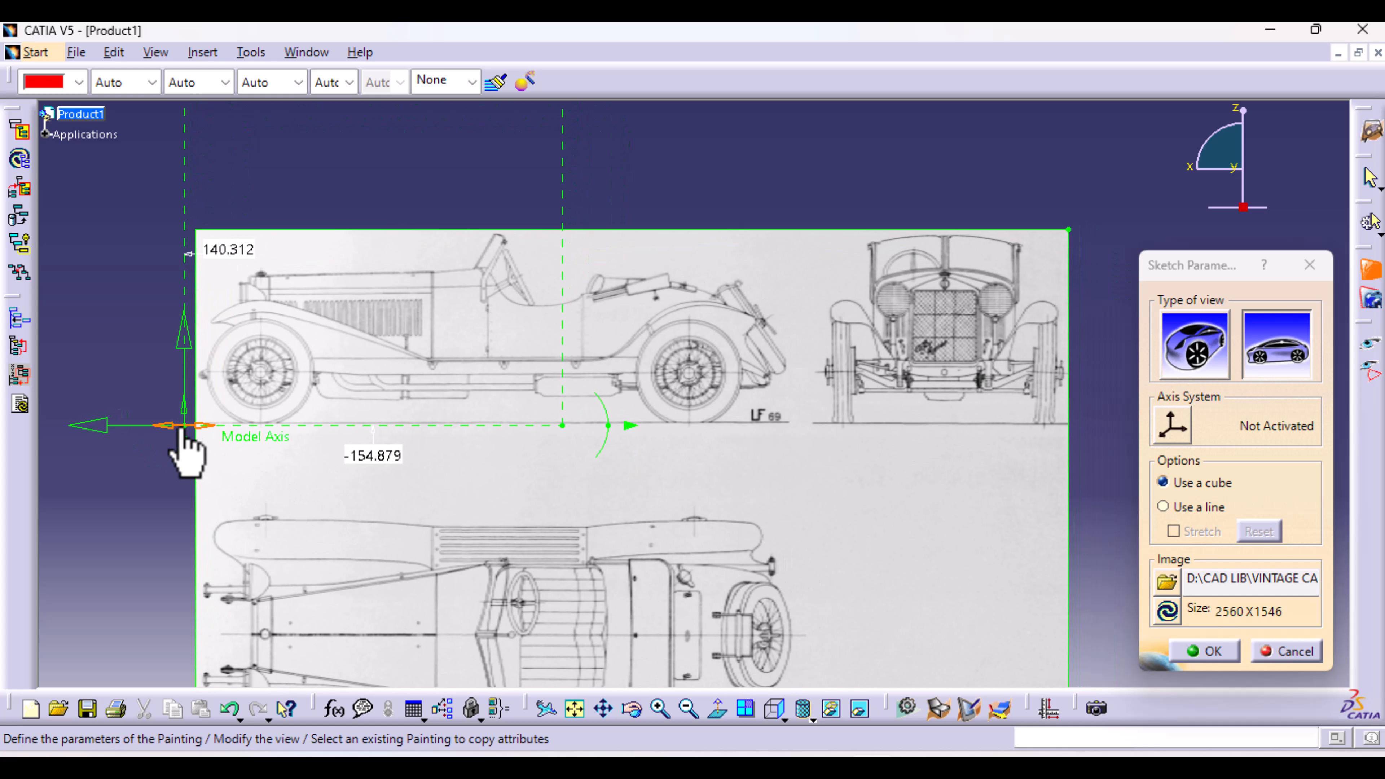
mouse_move(424, 518)
middle_down()
mouse_move(494, 489)
mouse_move(615, 504)
mouse_move(390, 506)
mouse_move(435, 349)
middle_up()
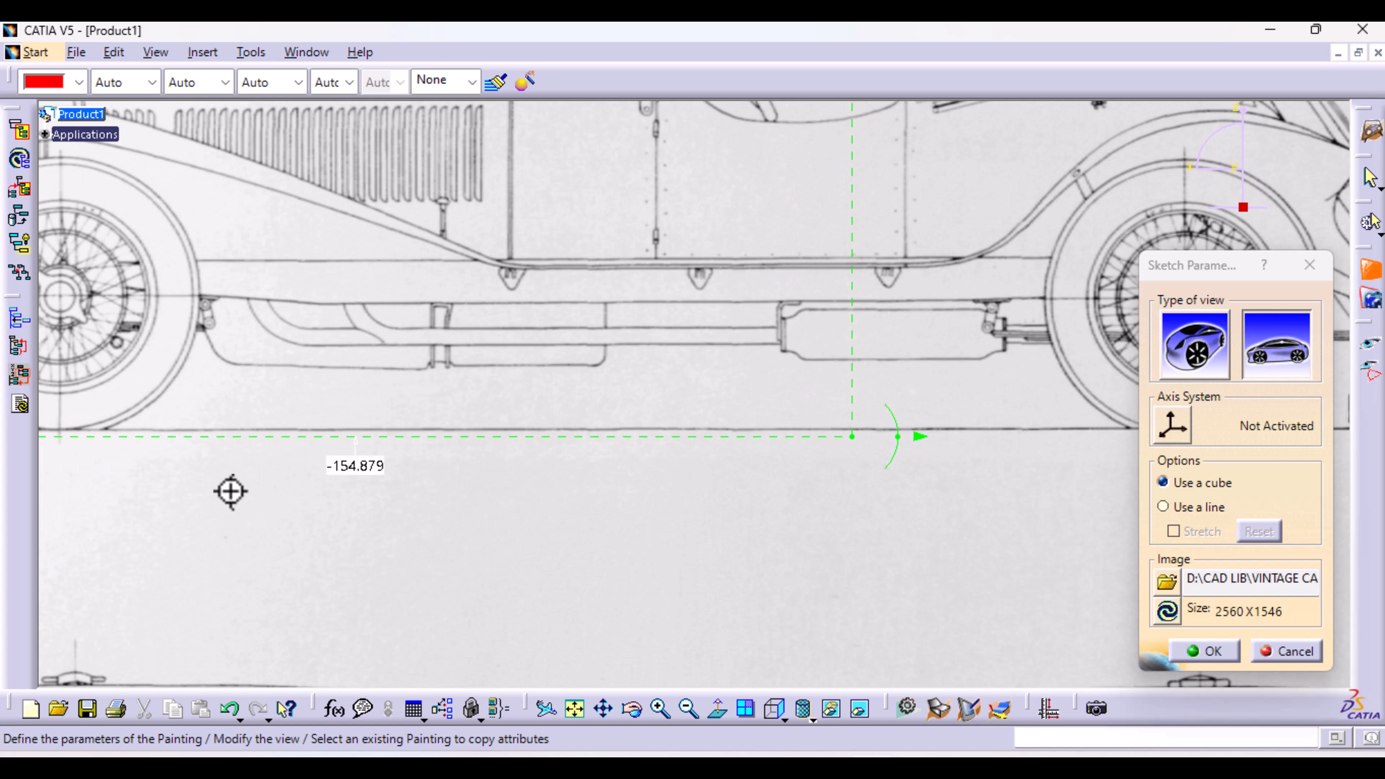
mouse_move(229, 491)
middle_down()
mouse_move(629, 529)
mouse_move(679, 572)
middle_up()
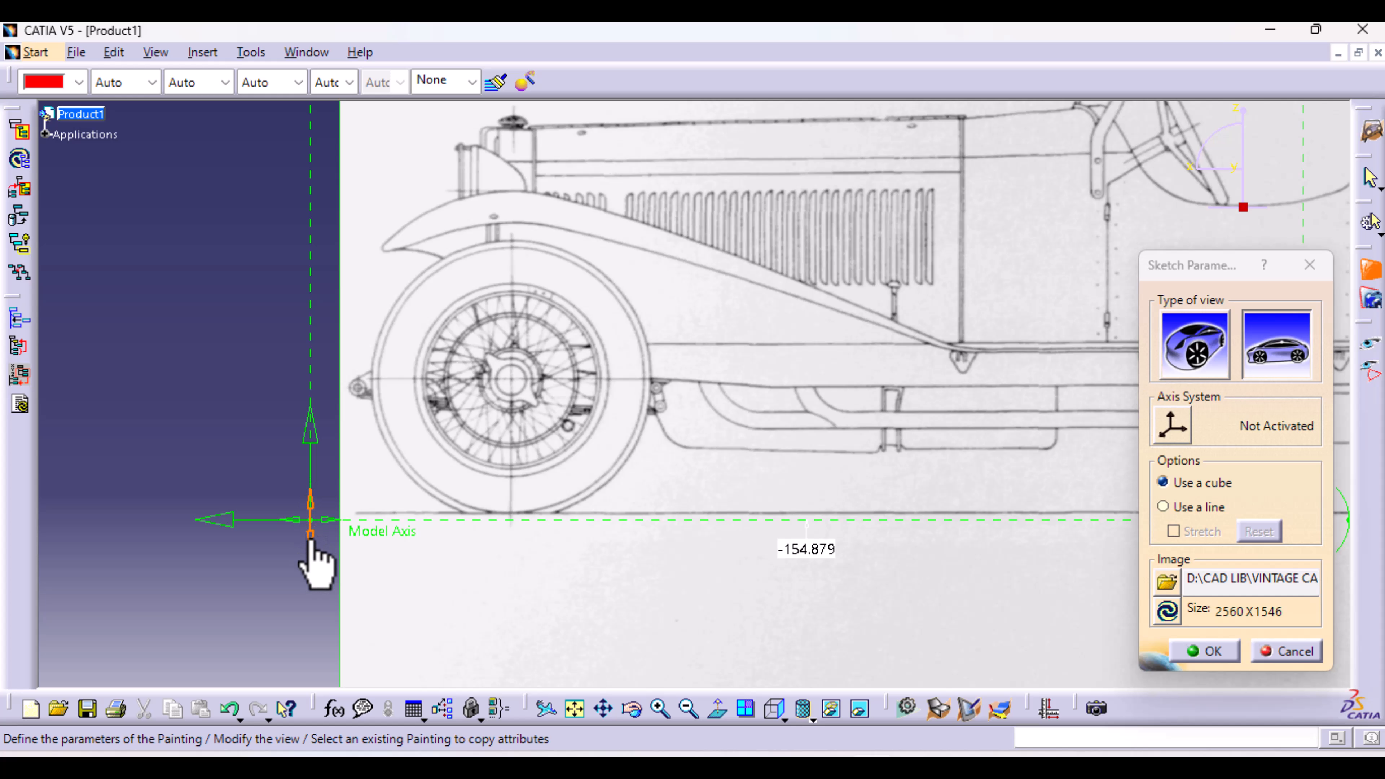
mouse_move(310, 543)
mouse_down()
mouse_move(309, 505)
mouse_move(304, 540)
mouse_up()
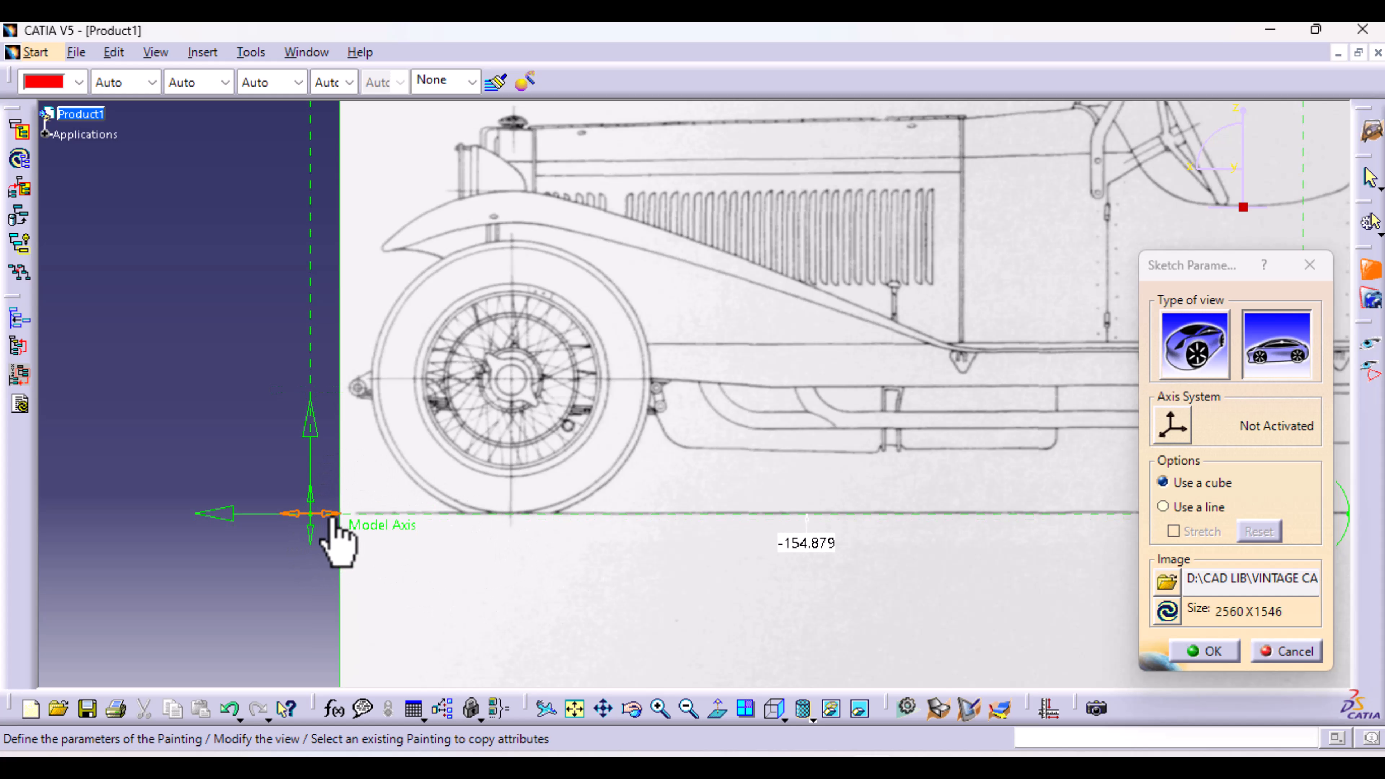
drag(332, 517, 369, 518)
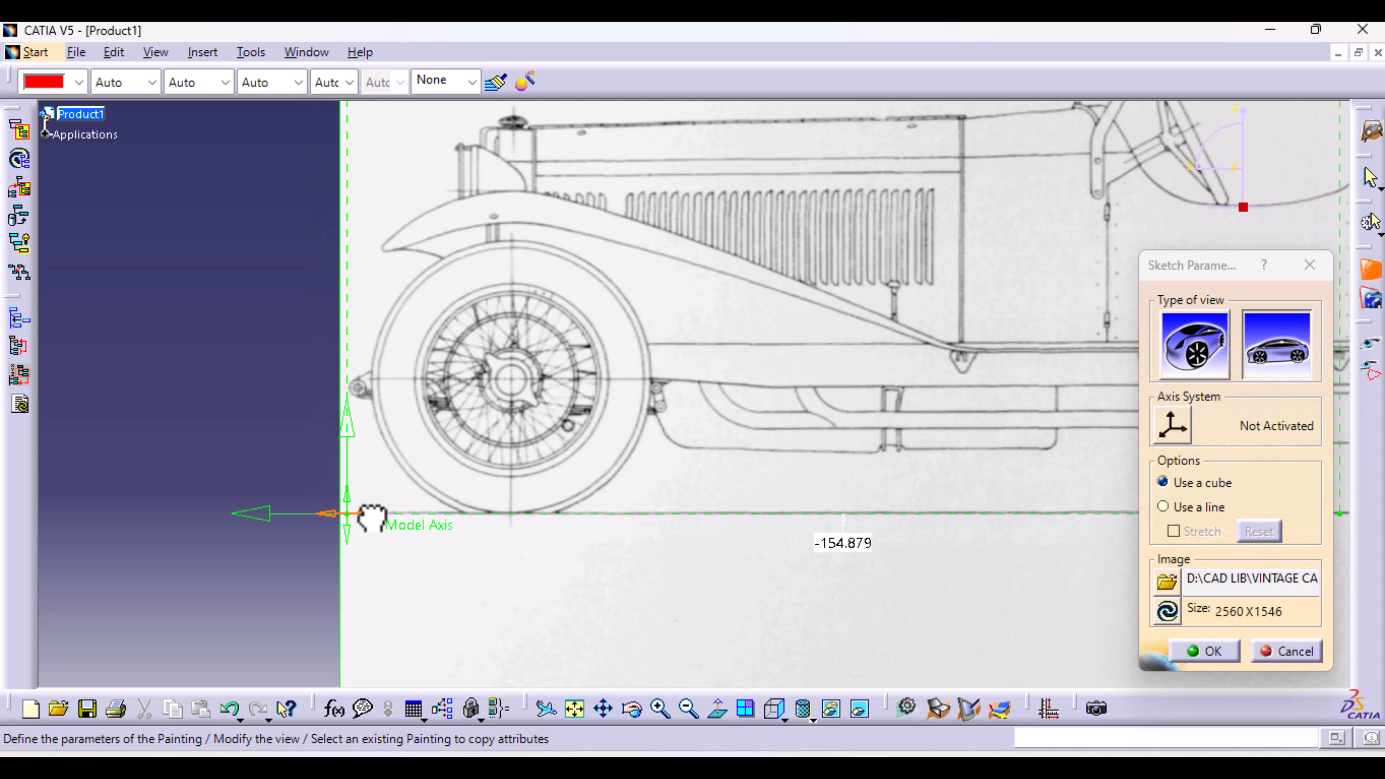
ctrl+middle_drag(357, 473, 621, 424)
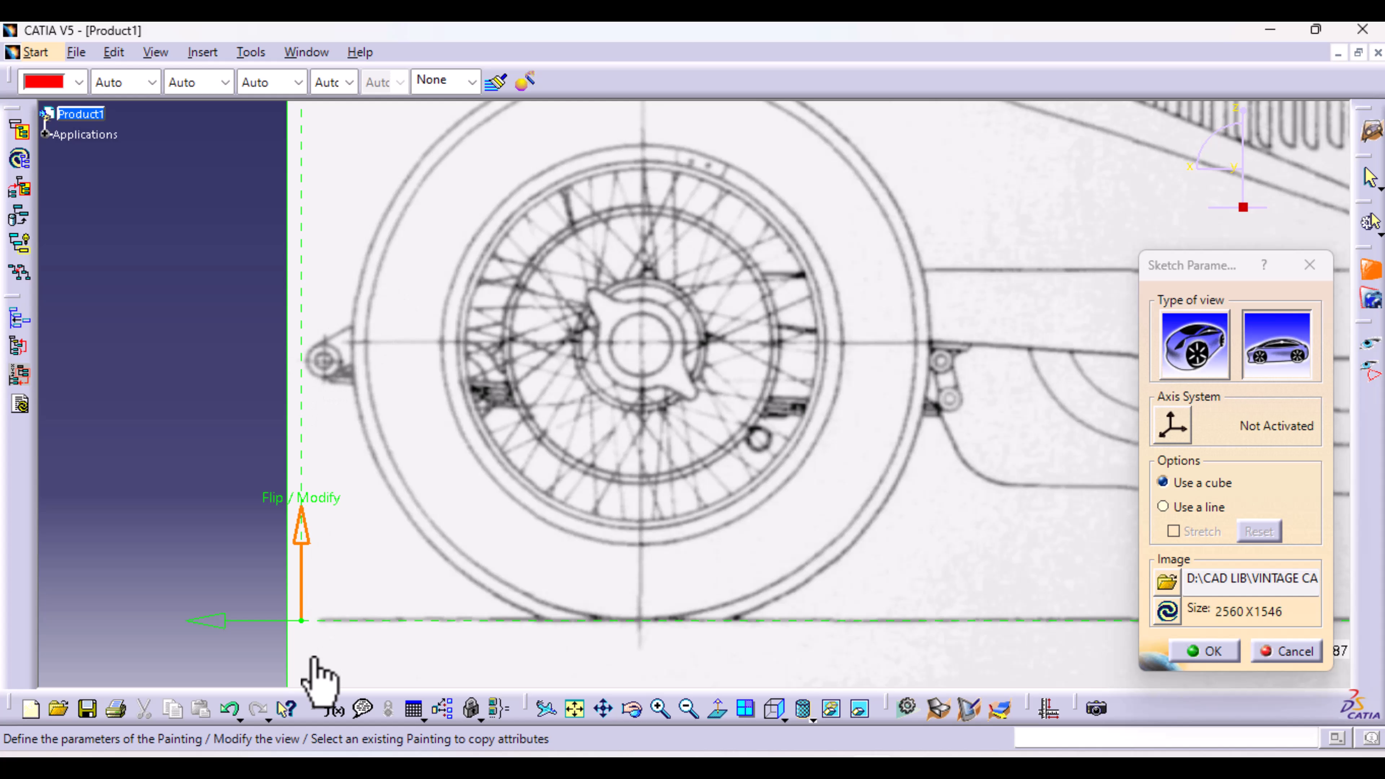
drag(316, 621, 323, 633)
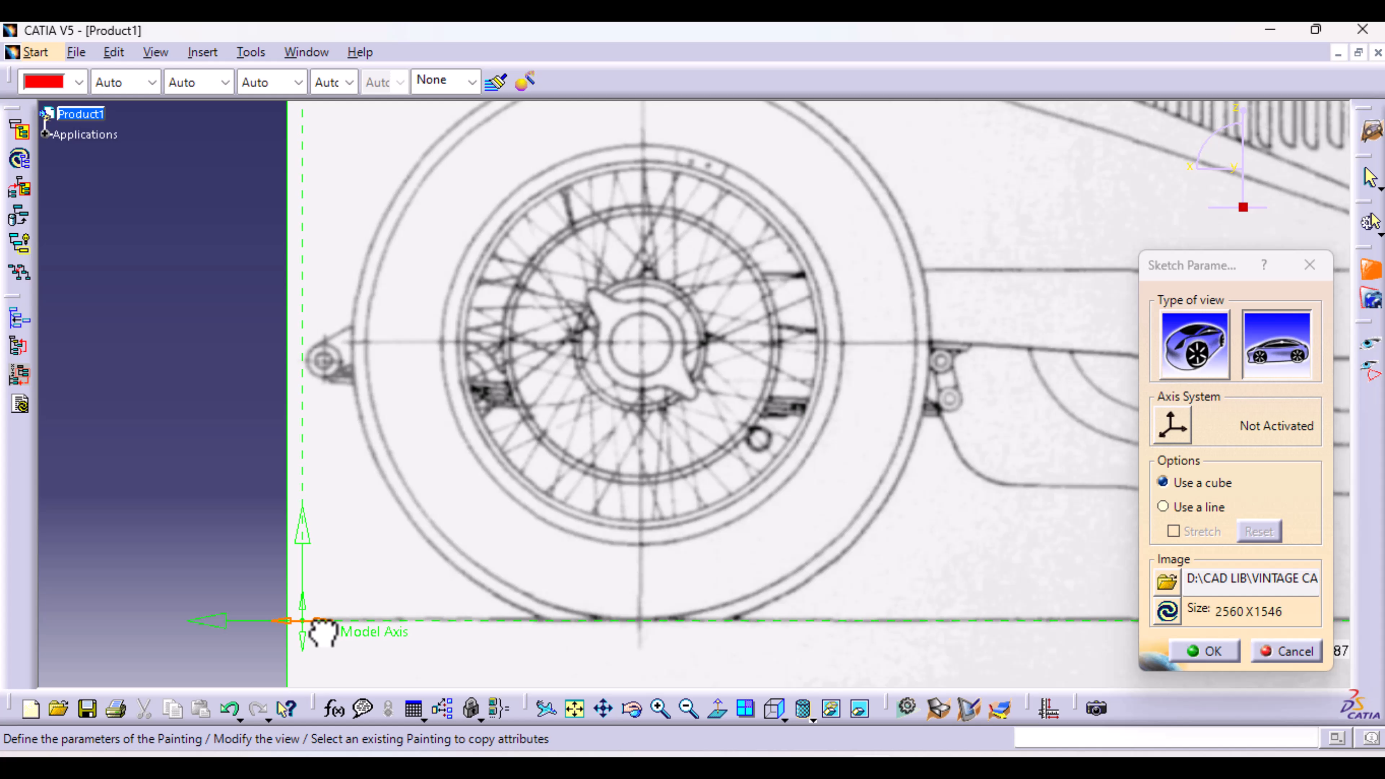
Step: Resize the cube's height to the blueprint's upper edge, about 79.73
mouse_move(570, 423)
middle_down()
mouse_move(566, 408)
mouse_move(532, 617)
middle_up()
middle_drag(710, 483, 697, 606)
drag(649, 213, 644, 317)
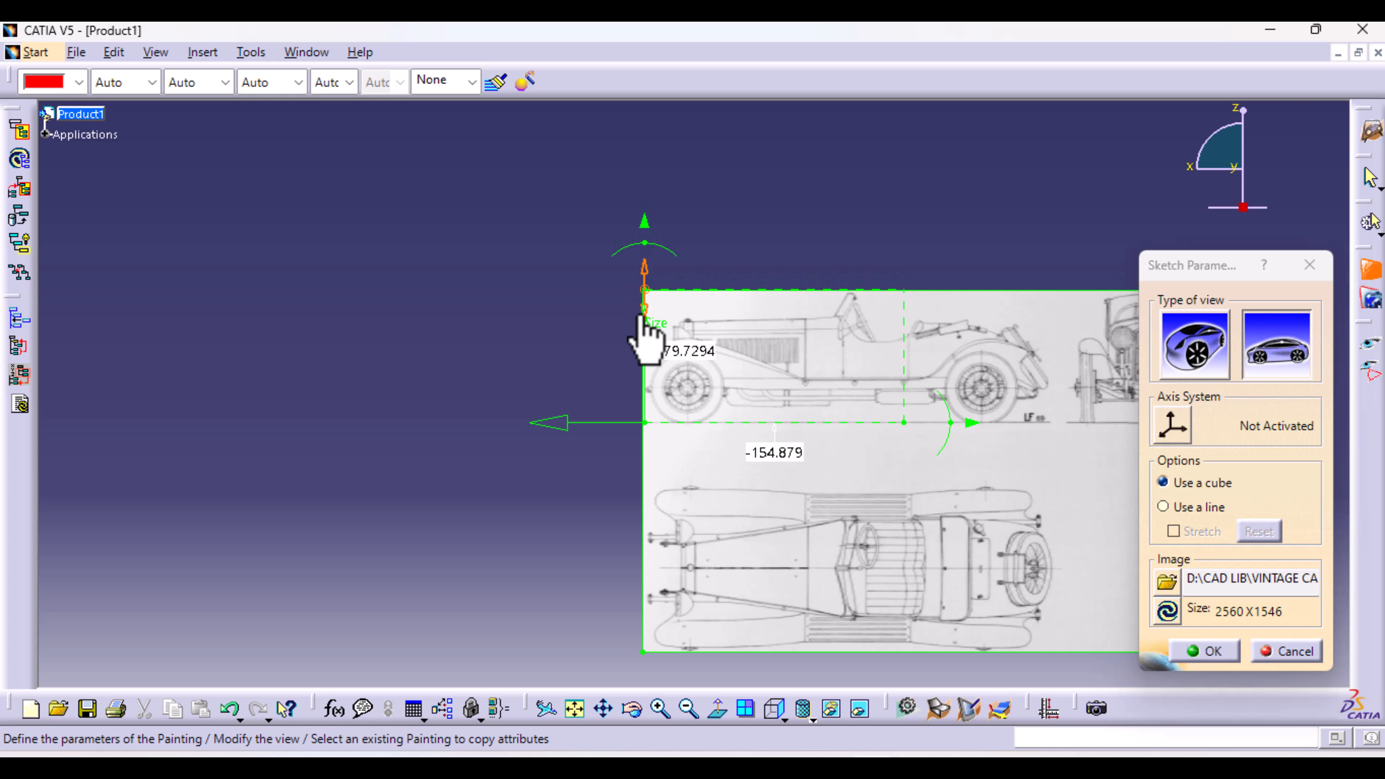
Step: Stretch the cube's length along the ground line to the rear end of the car's side view, about 240.76
drag(769, 499, 551, 462)
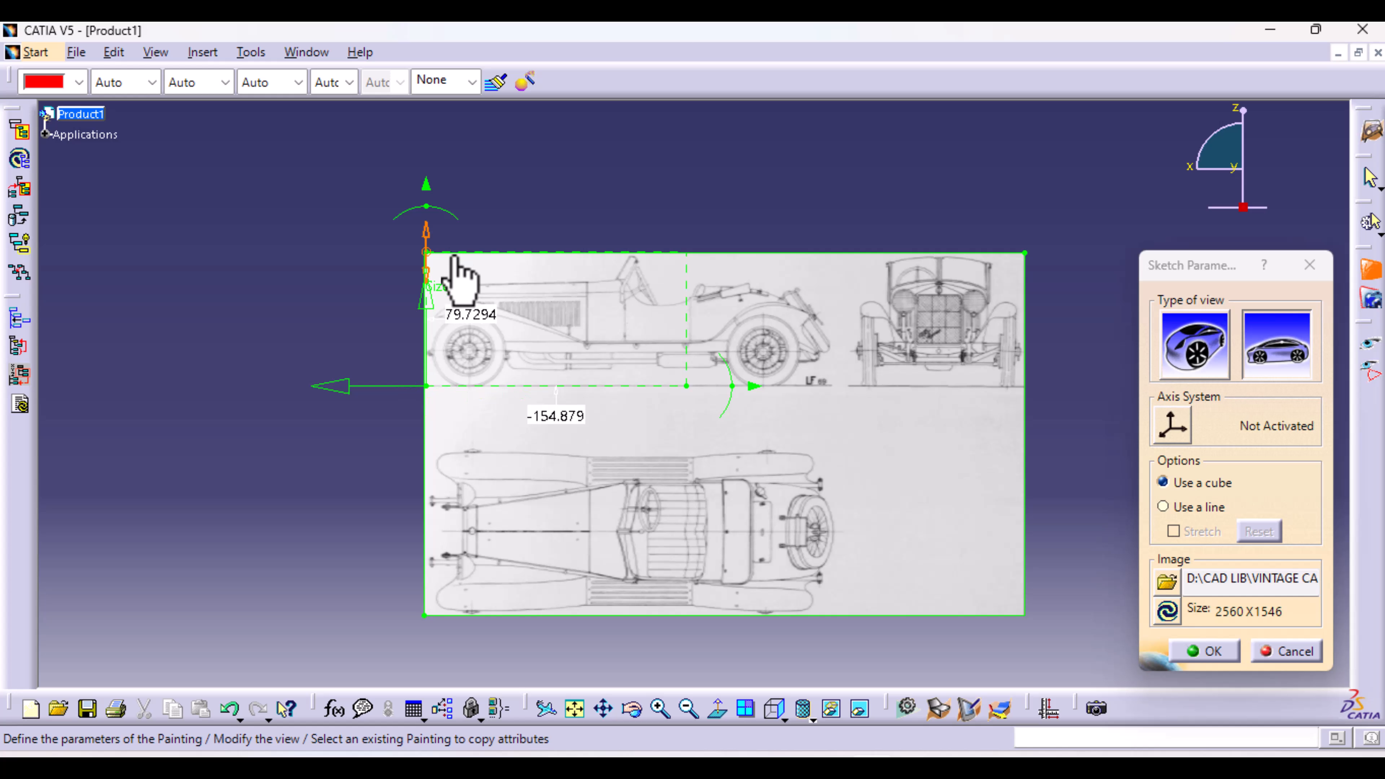
drag(427, 386, 740, 394)
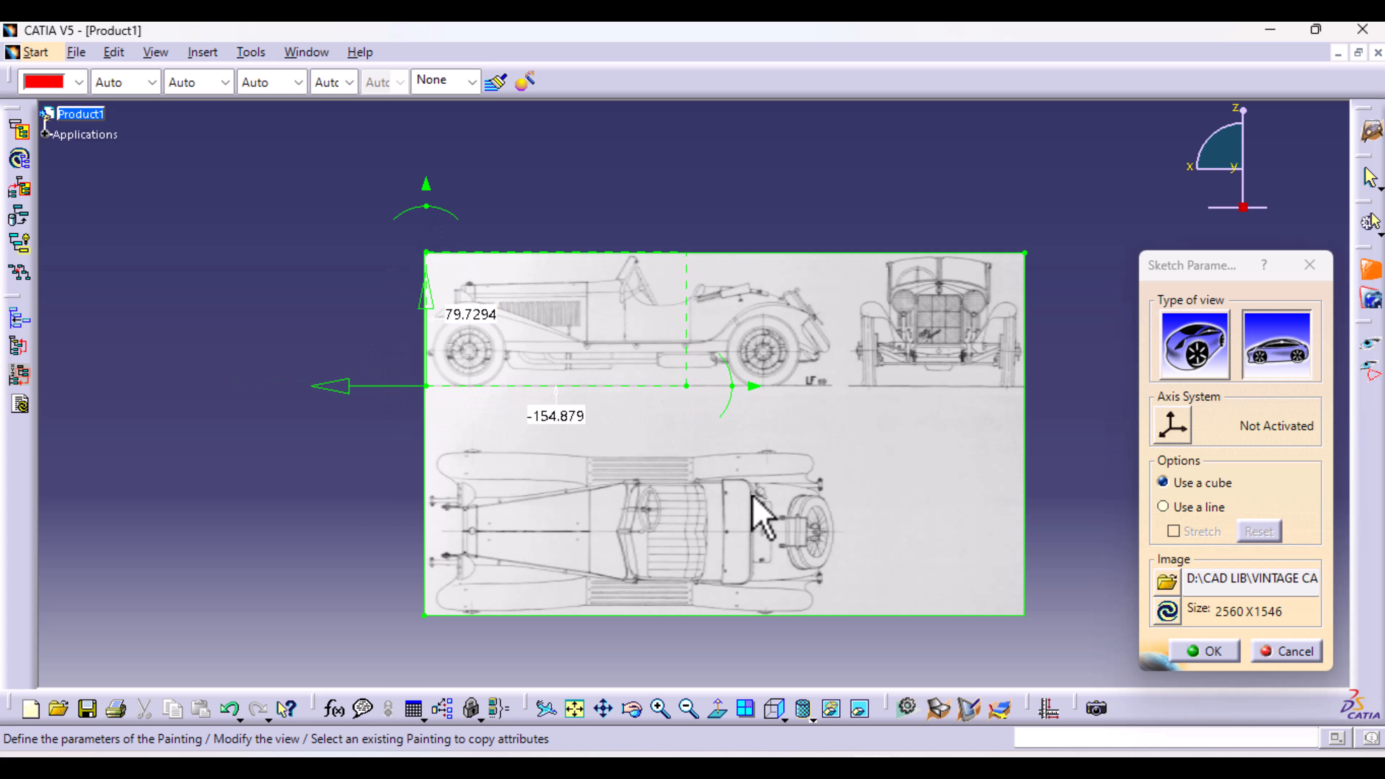
middle_drag(521, 468, 481, 458)
middle_drag(500, 512, 521, 331)
middle_drag(497, 386, 547, 546)
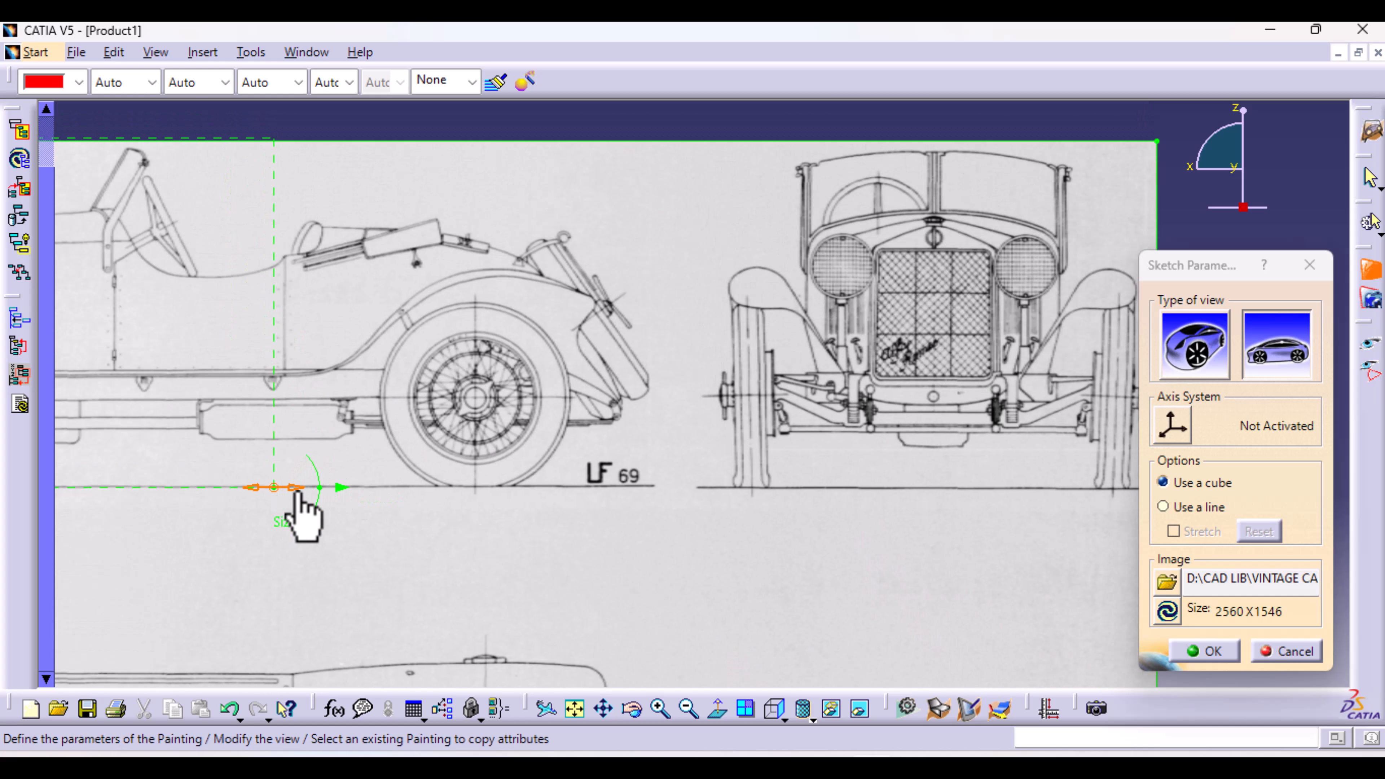
drag(297, 492, 677, 497)
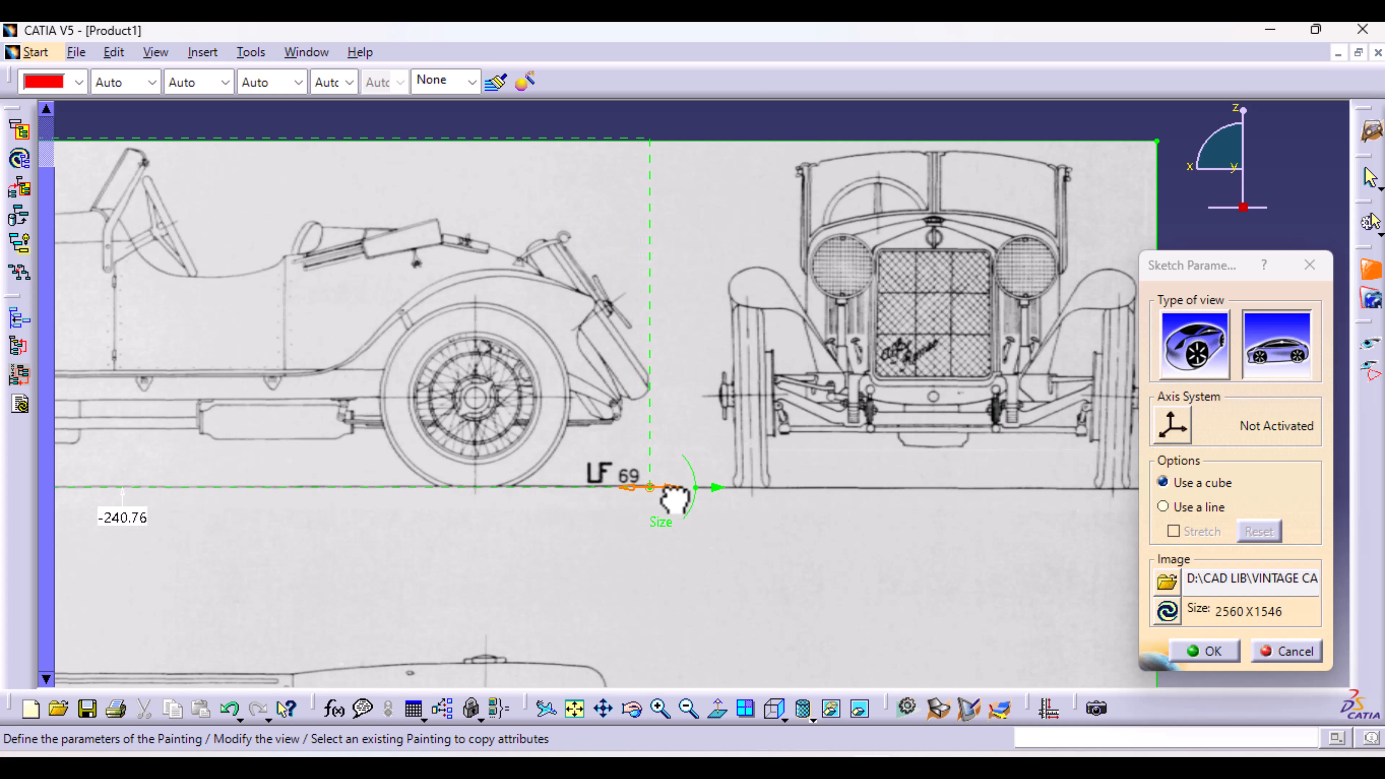
mouse_move(673, 605)
ctrl+middle_down()
mouse_move(698, 393)
mouse_move(706, 595)
ctrl+middle_up()
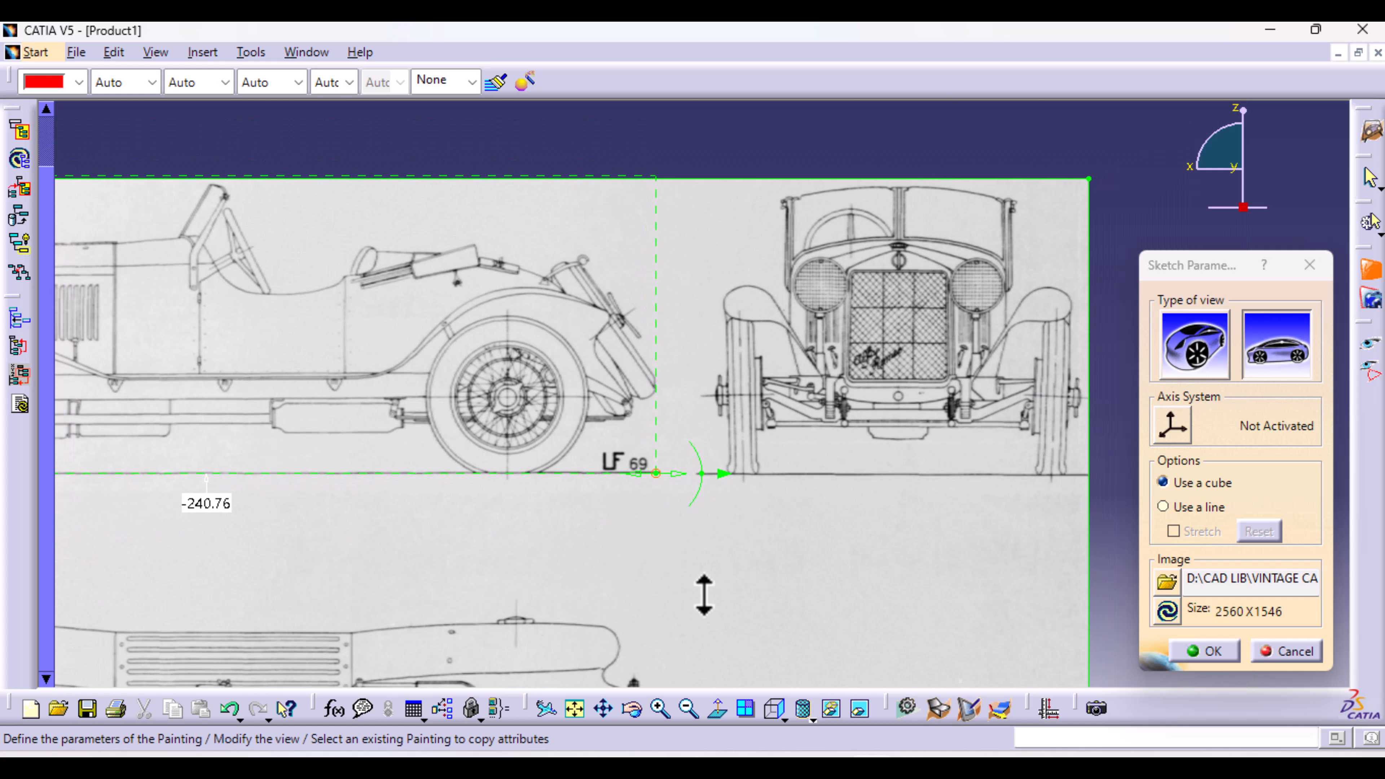
Step: Set the cube's length dimension under the side view to -4000
middle_drag(396, 573, 728, 557)
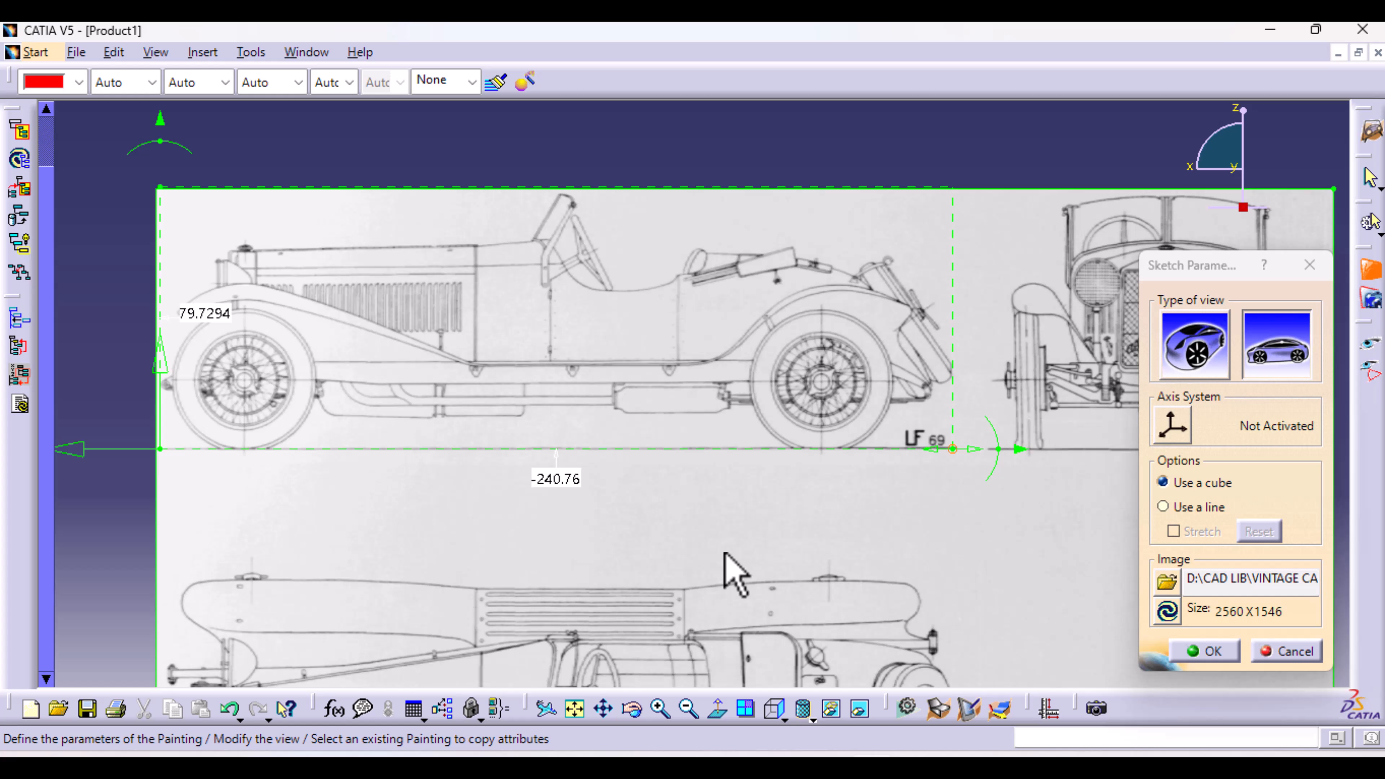
double_click(556, 480)
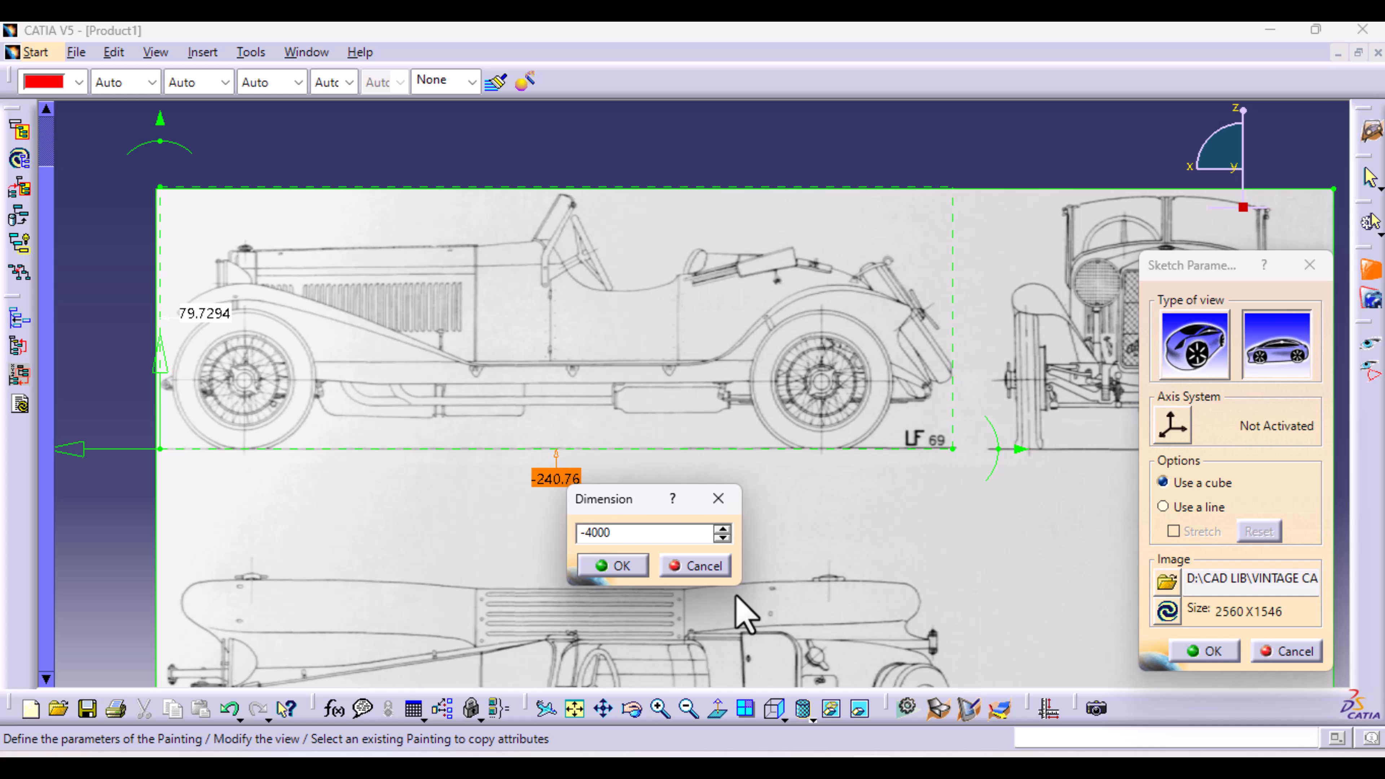
click(619, 569)
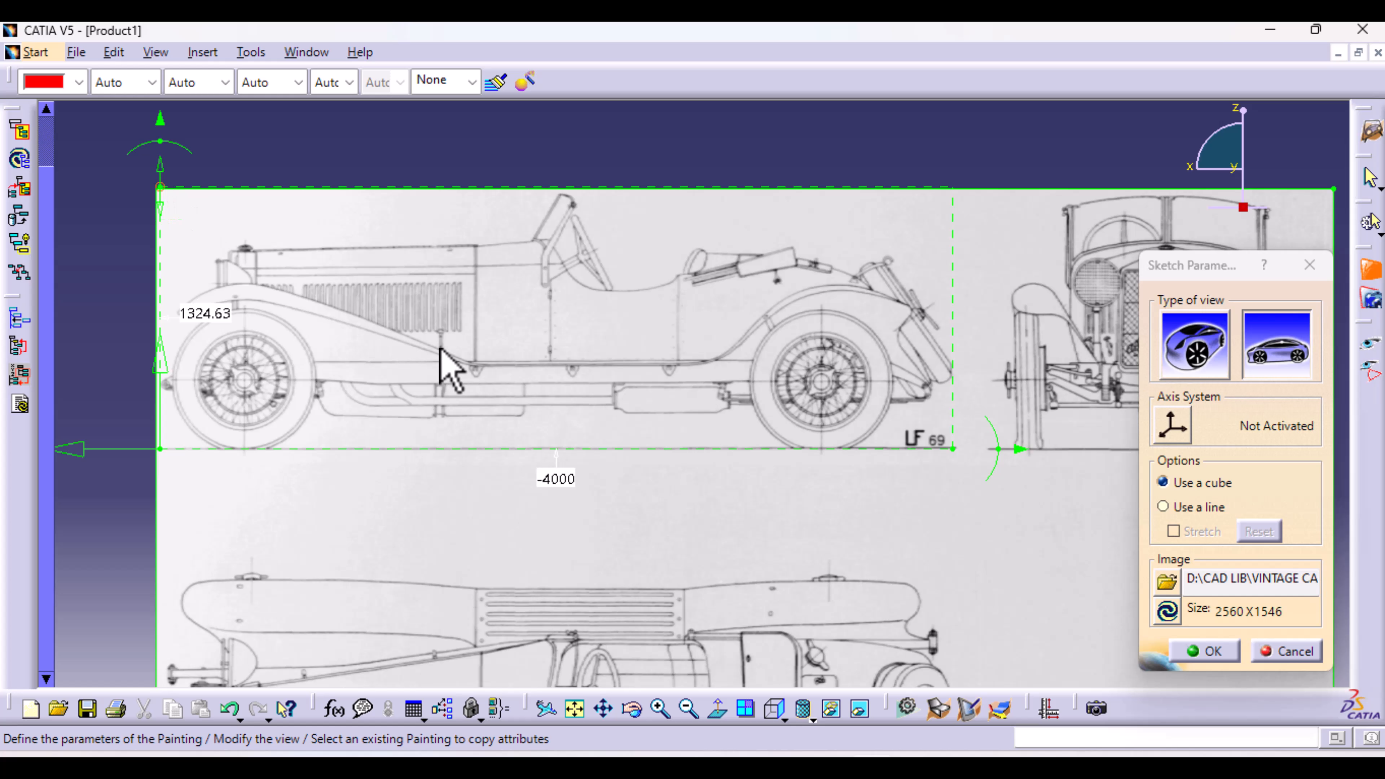
Step: Crop the blueprint to the car's side view, along the ground line and the rear end, and accept the sketch parameters
mouse_move(624, 405)
middle_down()
mouse_move(649, 375)
mouse_move(628, 665)
middle_up()
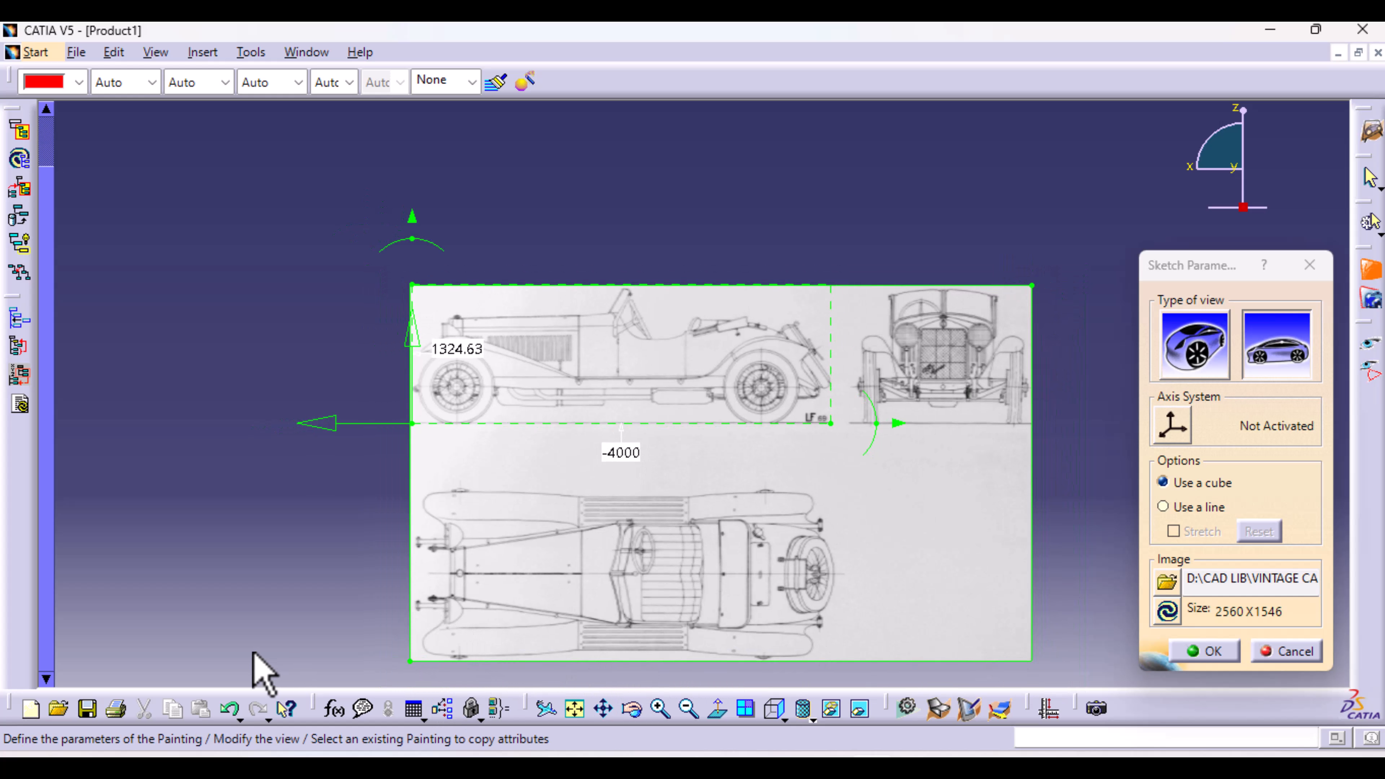
drag(417, 679, 420, 445)
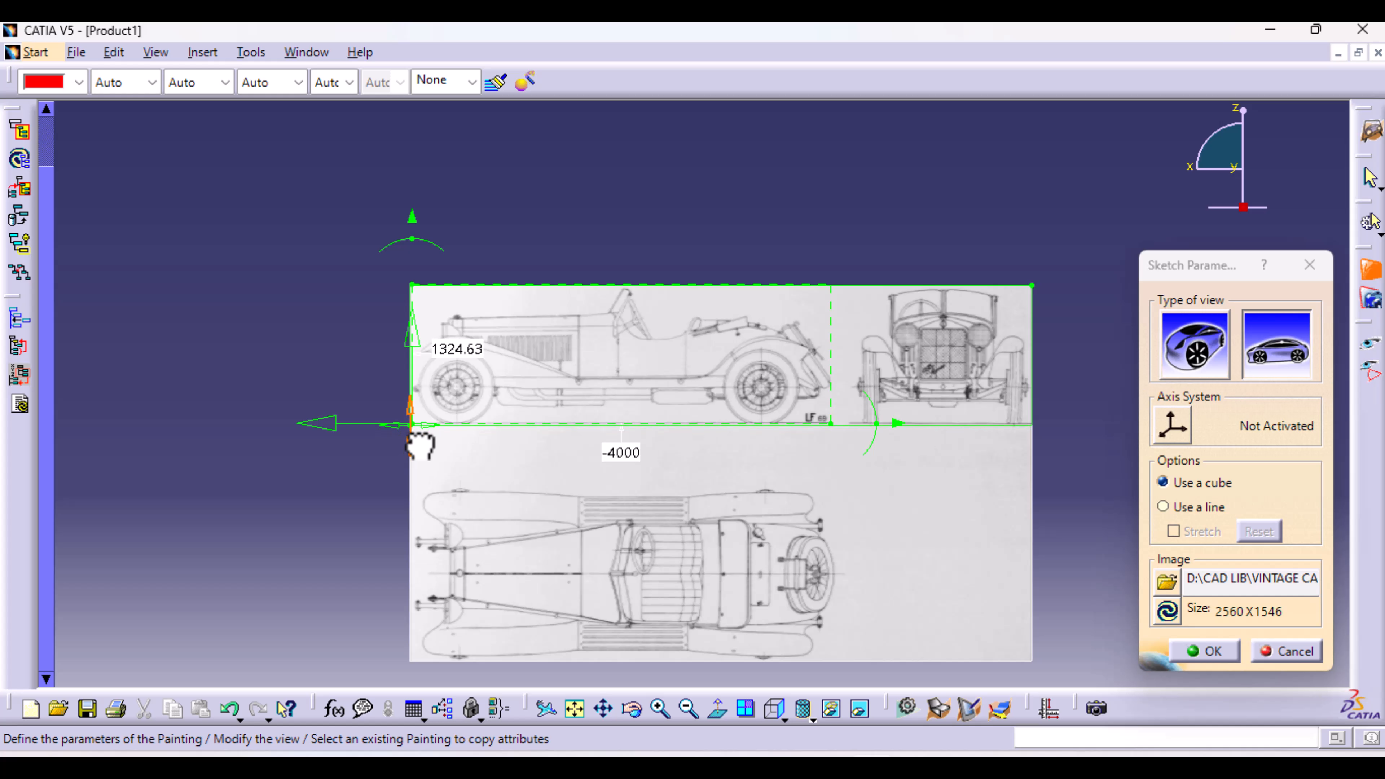
middle_drag(454, 606, 464, 470)
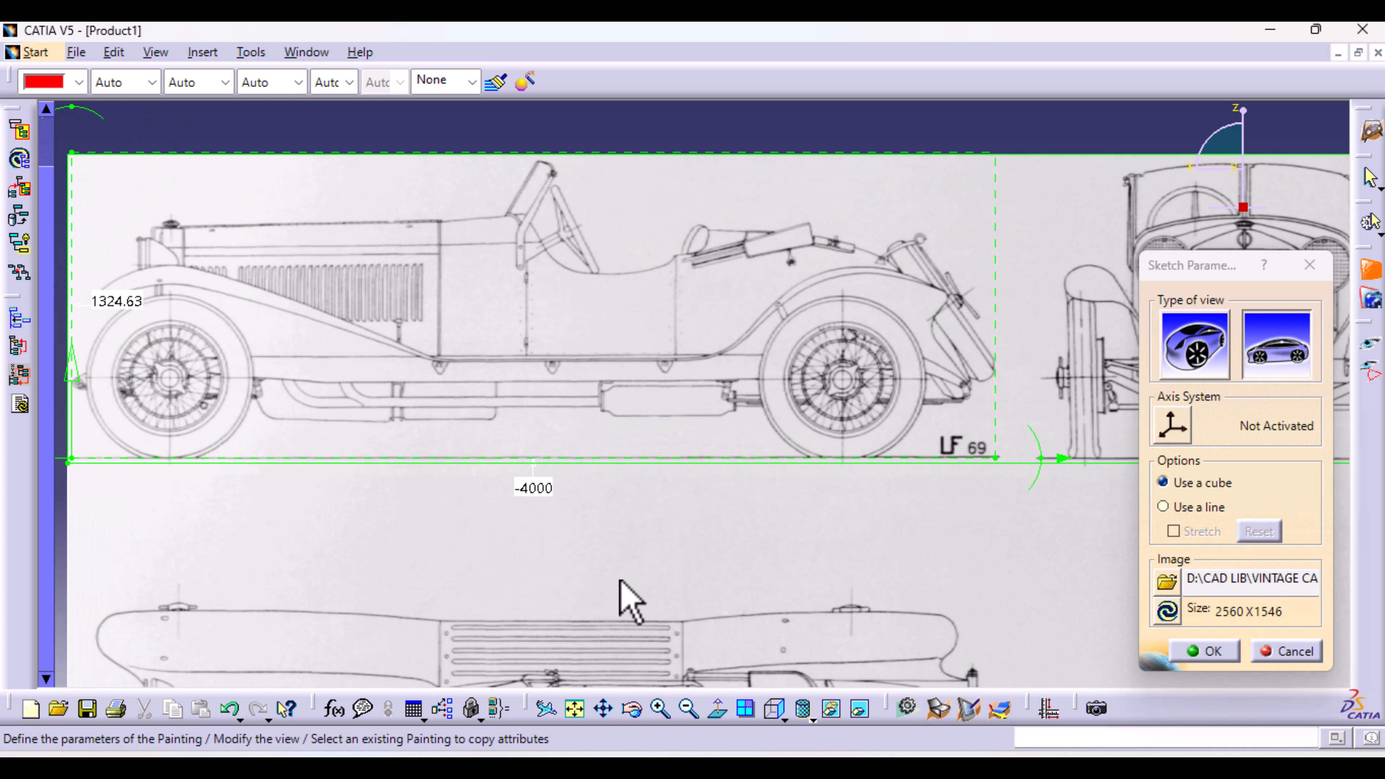
middle_drag(630, 601, 73, 590)
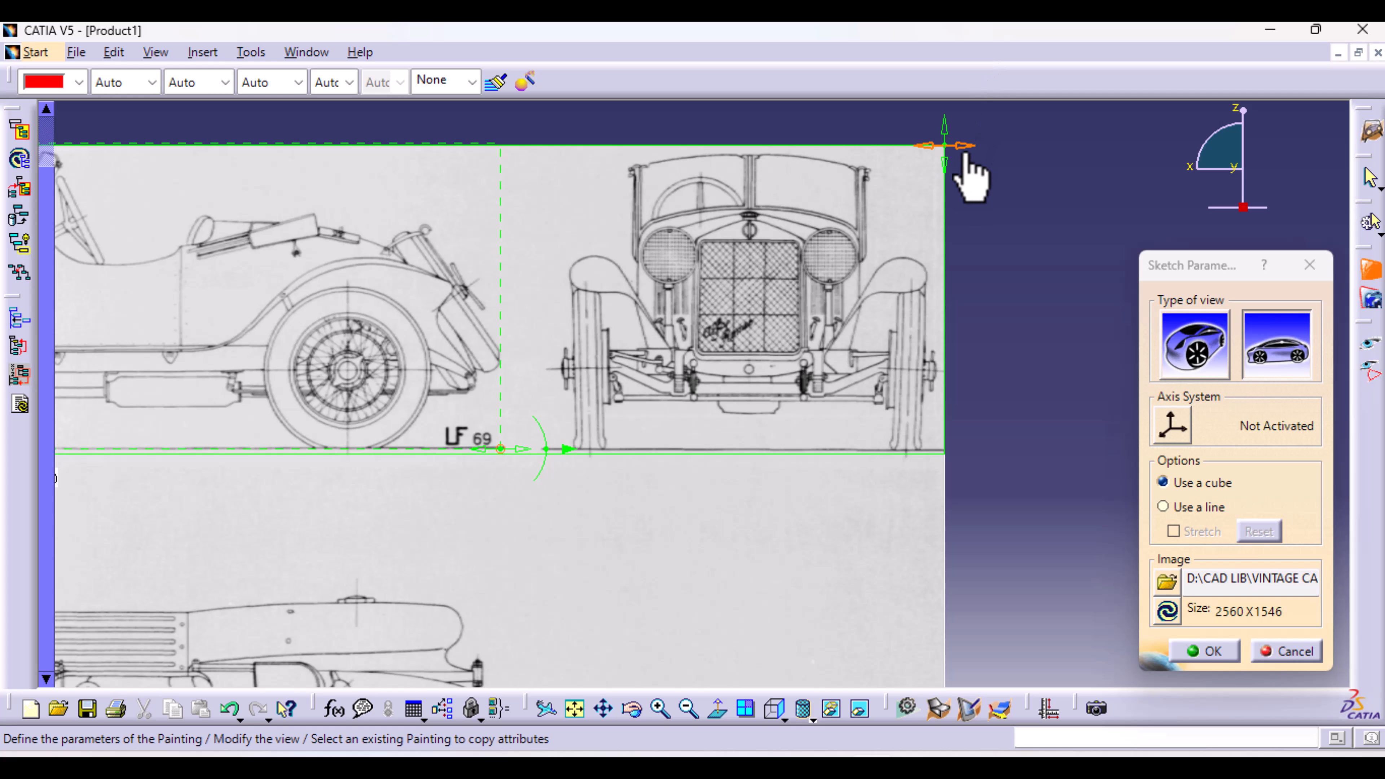
drag(971, 153, 527, 234)
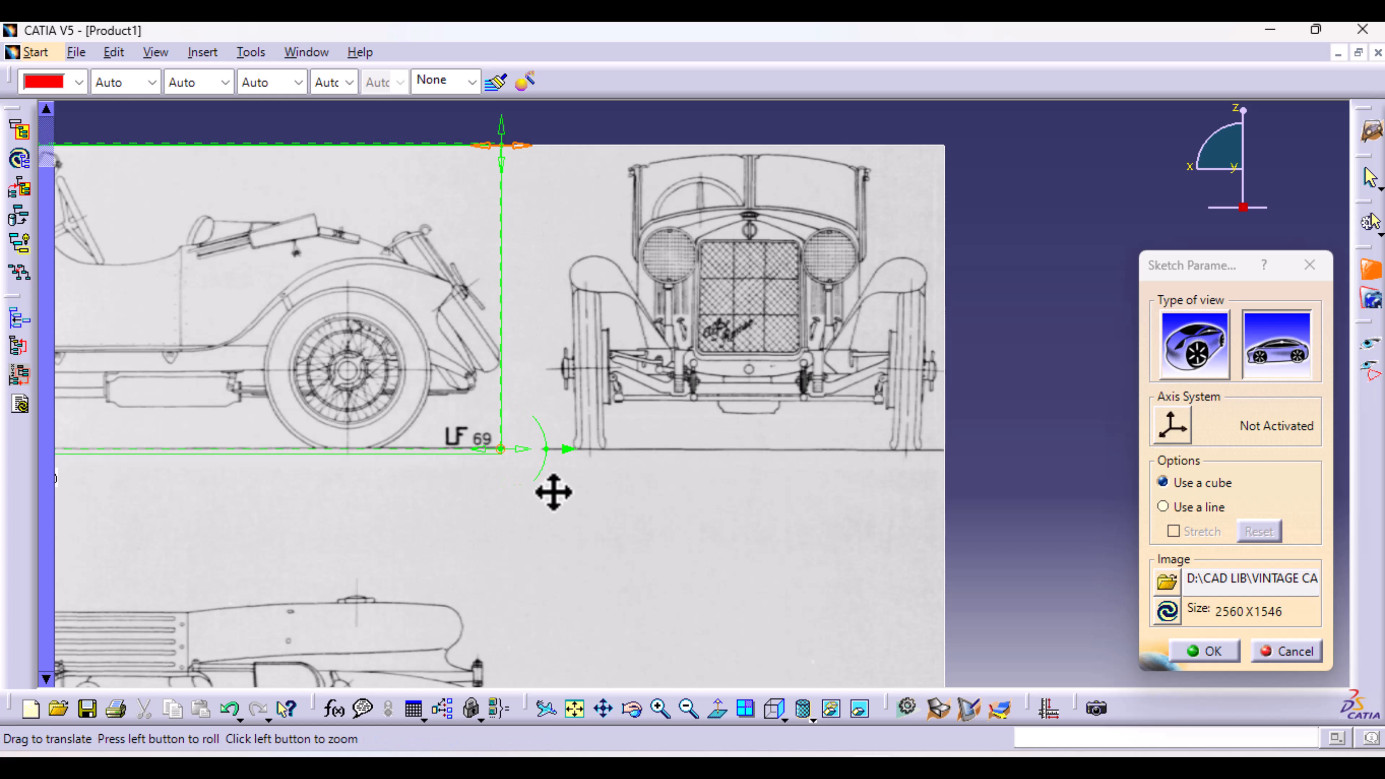
mouse_move(550, 489)
middle_down()
mouse_move(904, 510)
mouse_move(1066, 437)
middle_up()
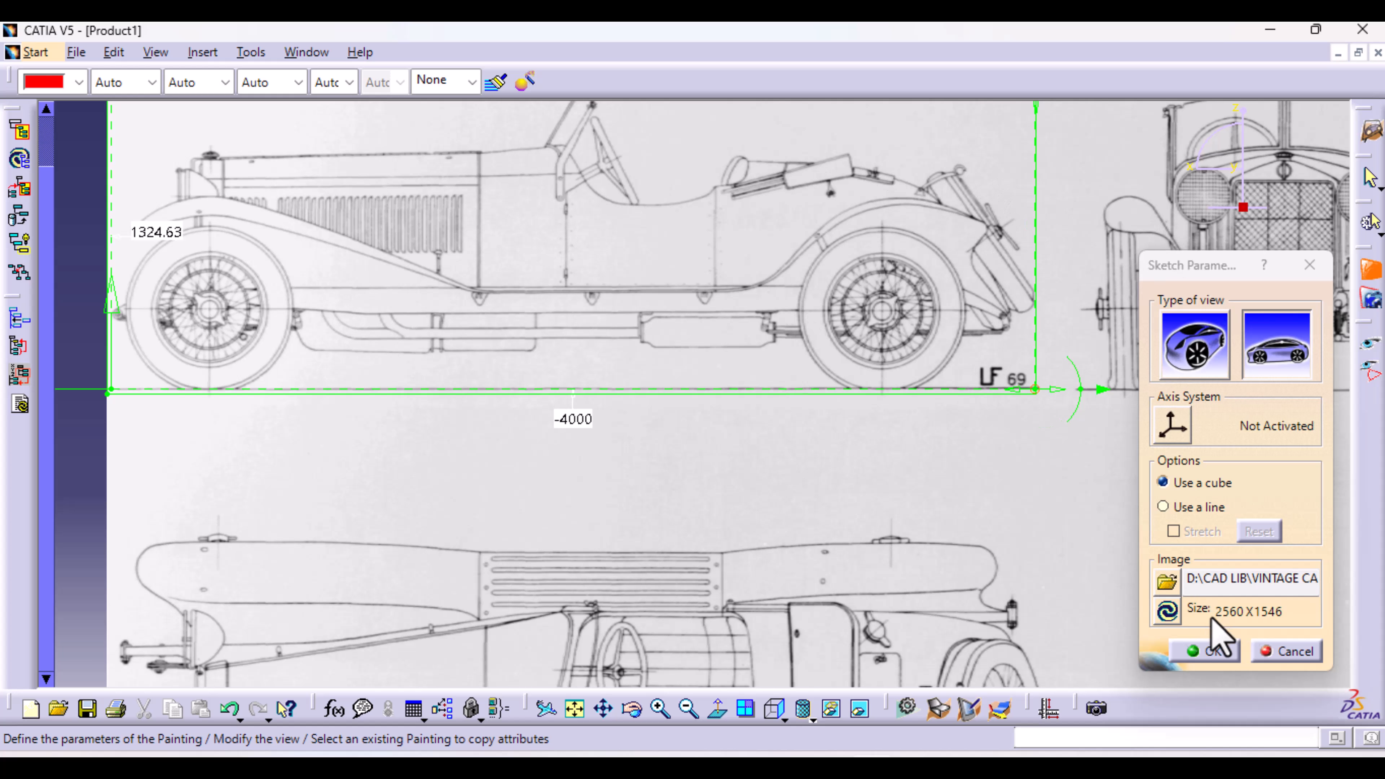
click(1219, 654)
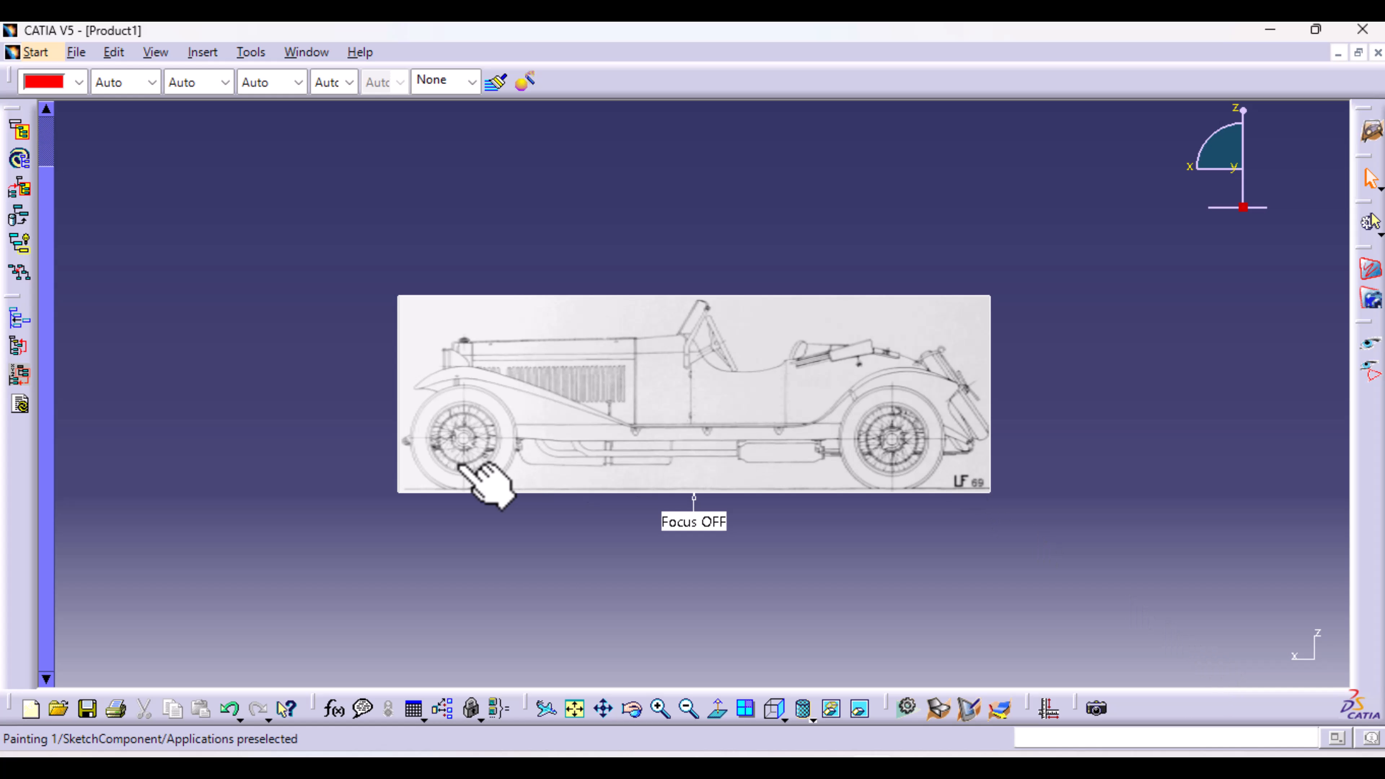
Step: Show the specification tree and expand its Applications node
key(F3)
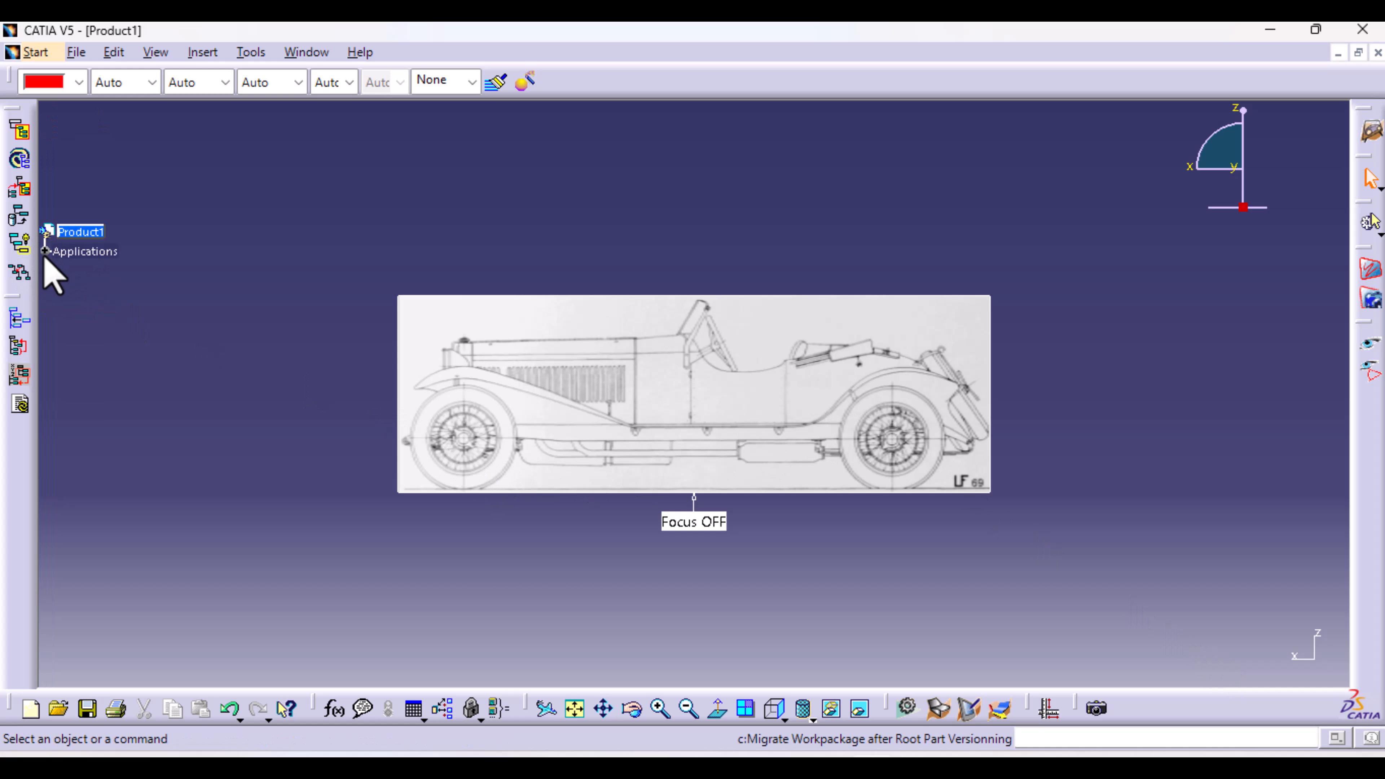
click(44, 250)
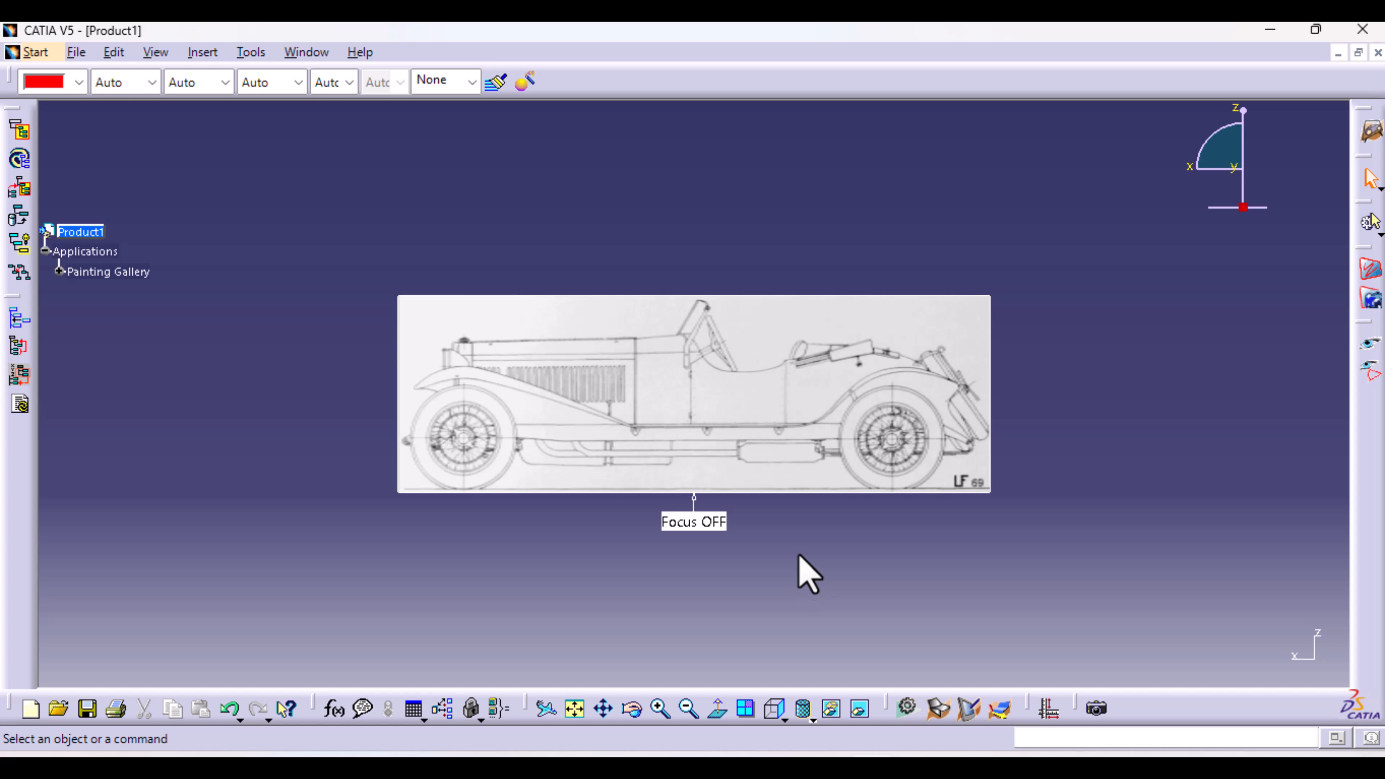
scroll(804, 556, down, 1)
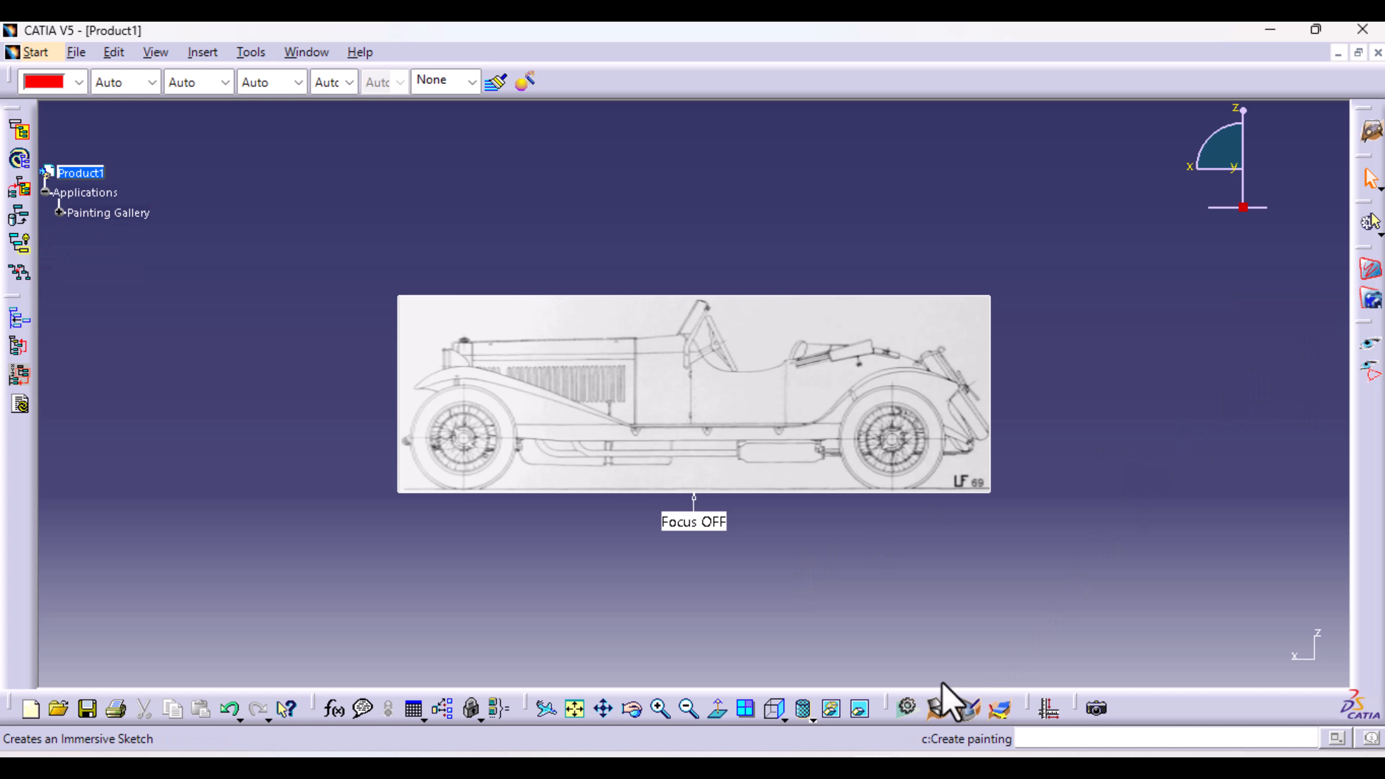
Step: Orient the model to the standard top view and load the same Alfa Romeo 1928-scaled PNG blueprint as a second immersive sketch
click(785, 720)
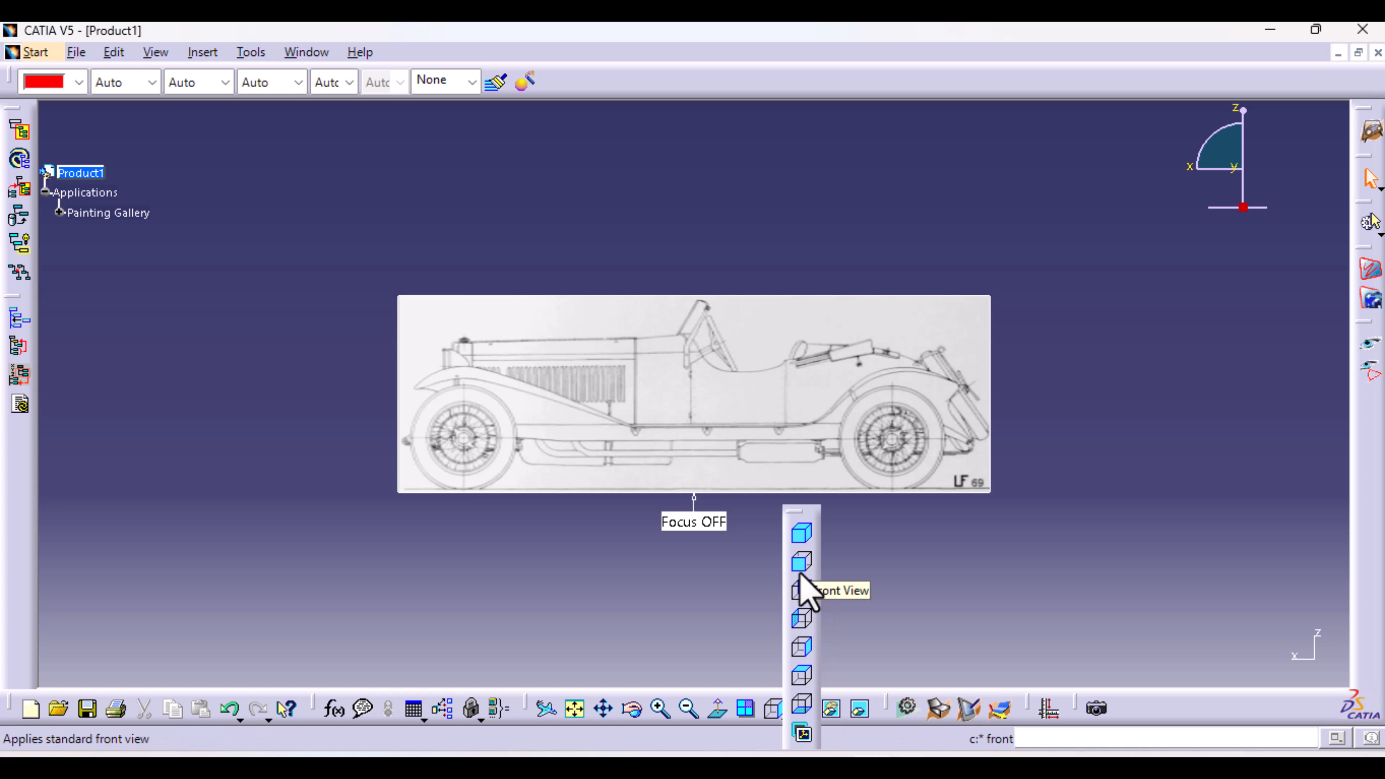
click(806, 676)
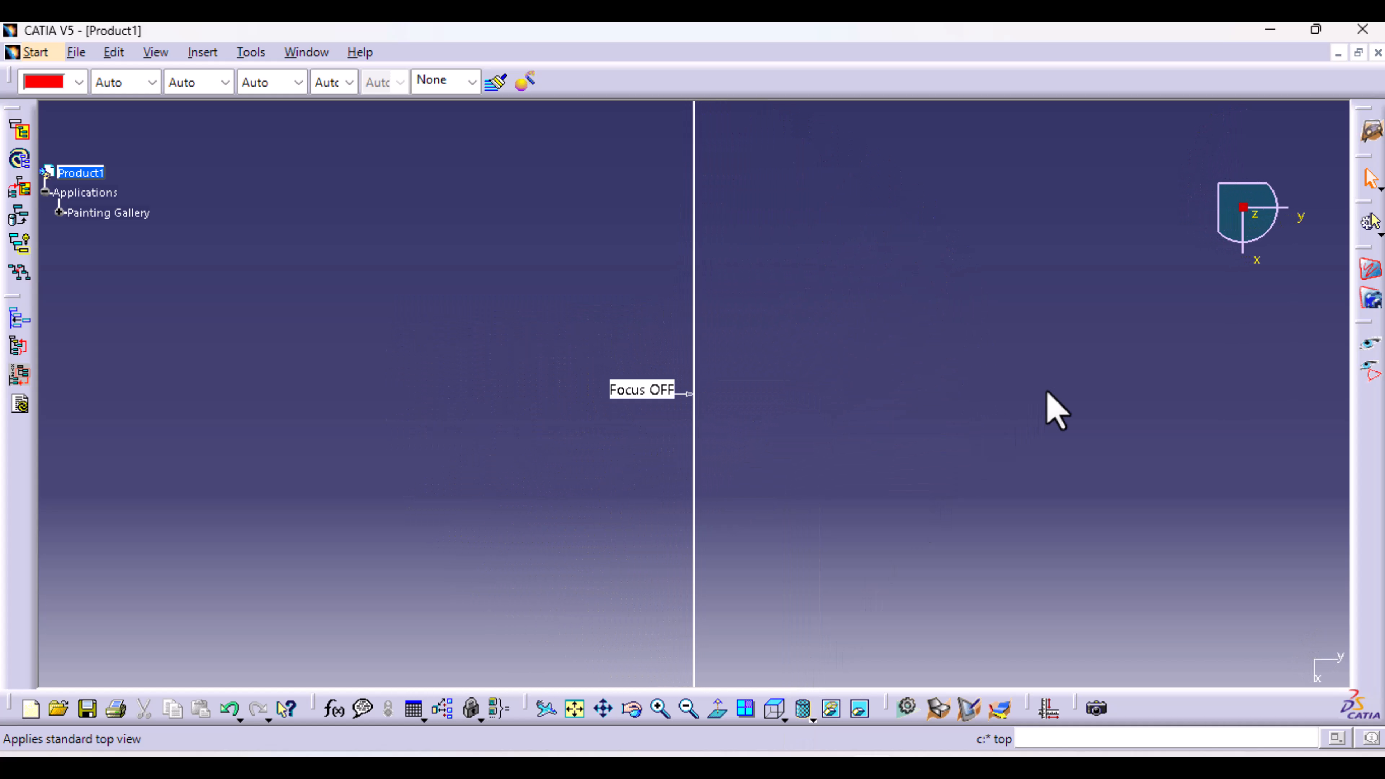
click(1370, 273)
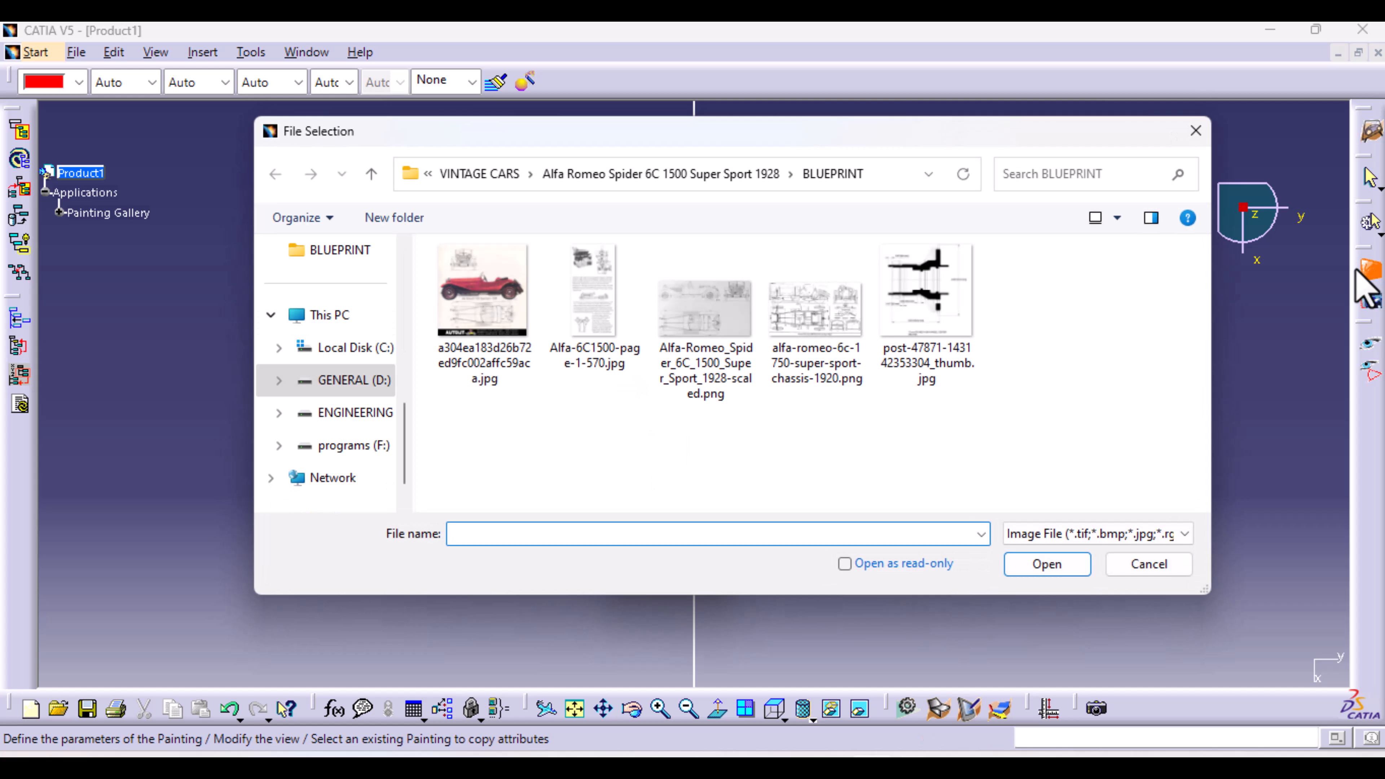
double_click(702, 338)
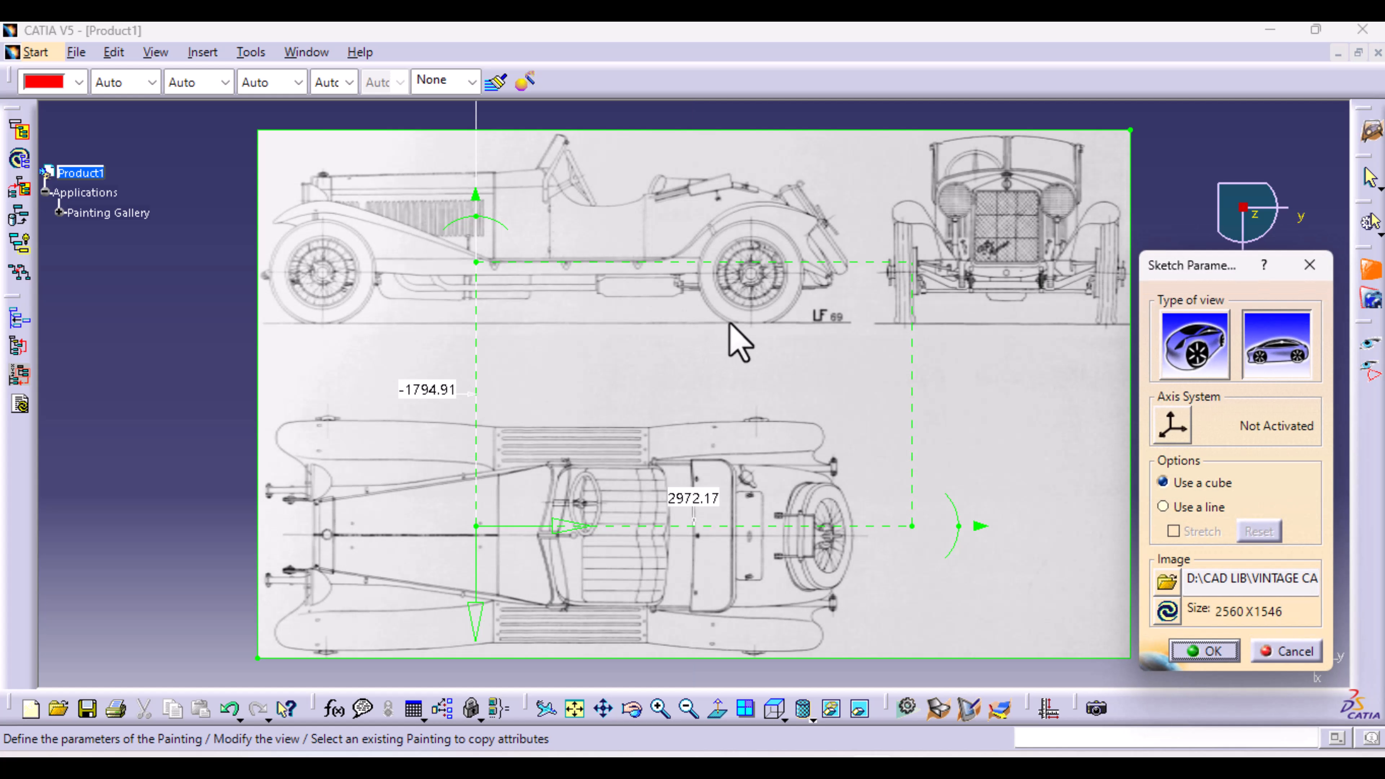
Step: Move the blueprint's model axis from the hood area to the car's front end on the top view's centreline
middle_drag(765, 571, 842, 442)
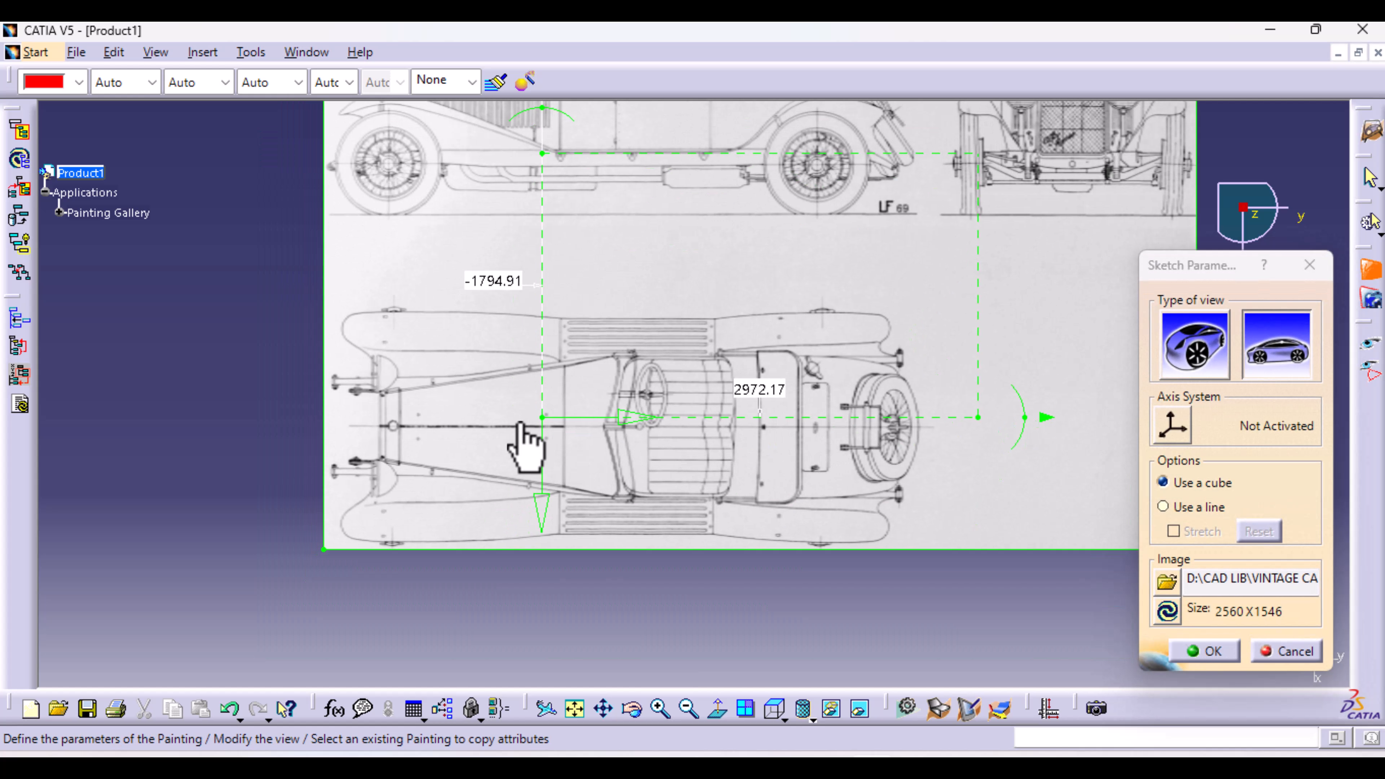
drag(562, 425, 368, 461)
middle_drag(424, 523, 521, 398)
middle_drag(434, 483, 440, 484)
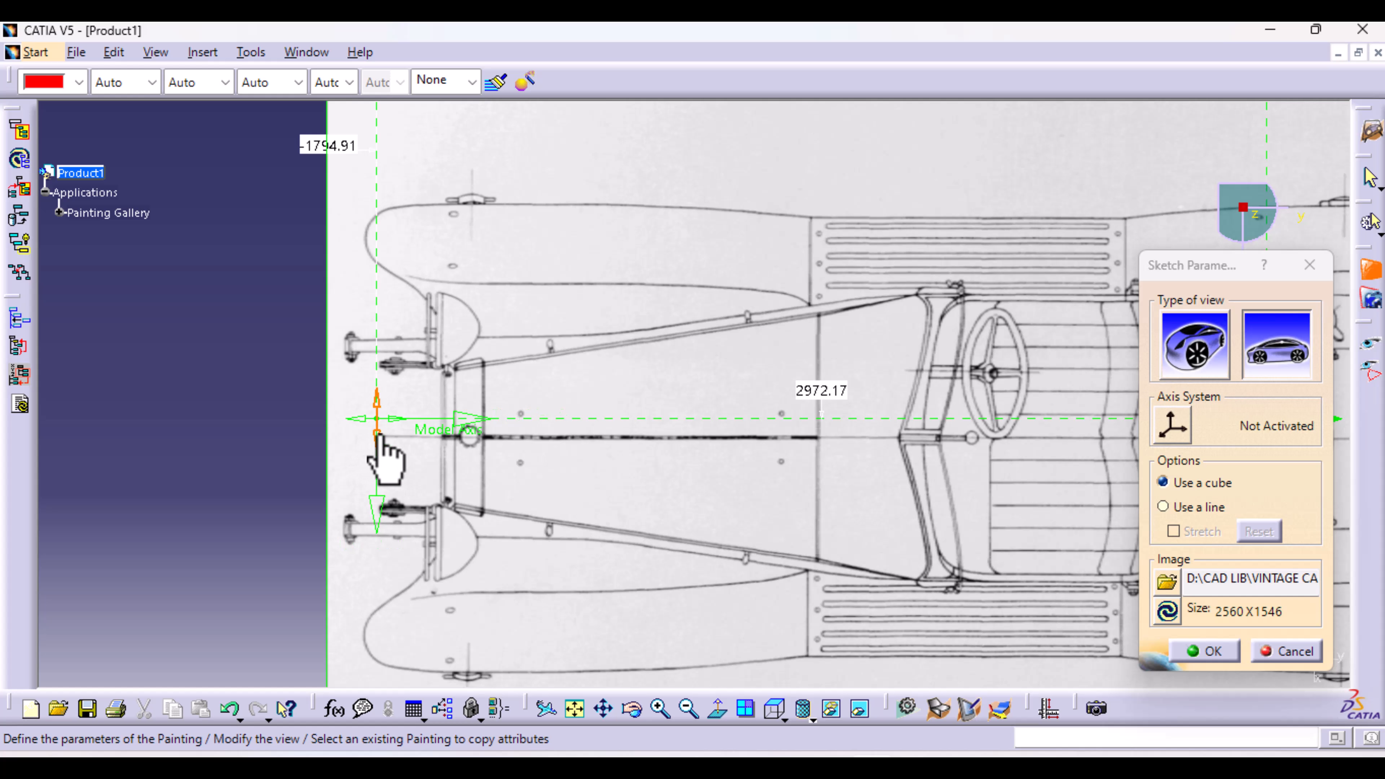
drag(376, 441, 376, 460)
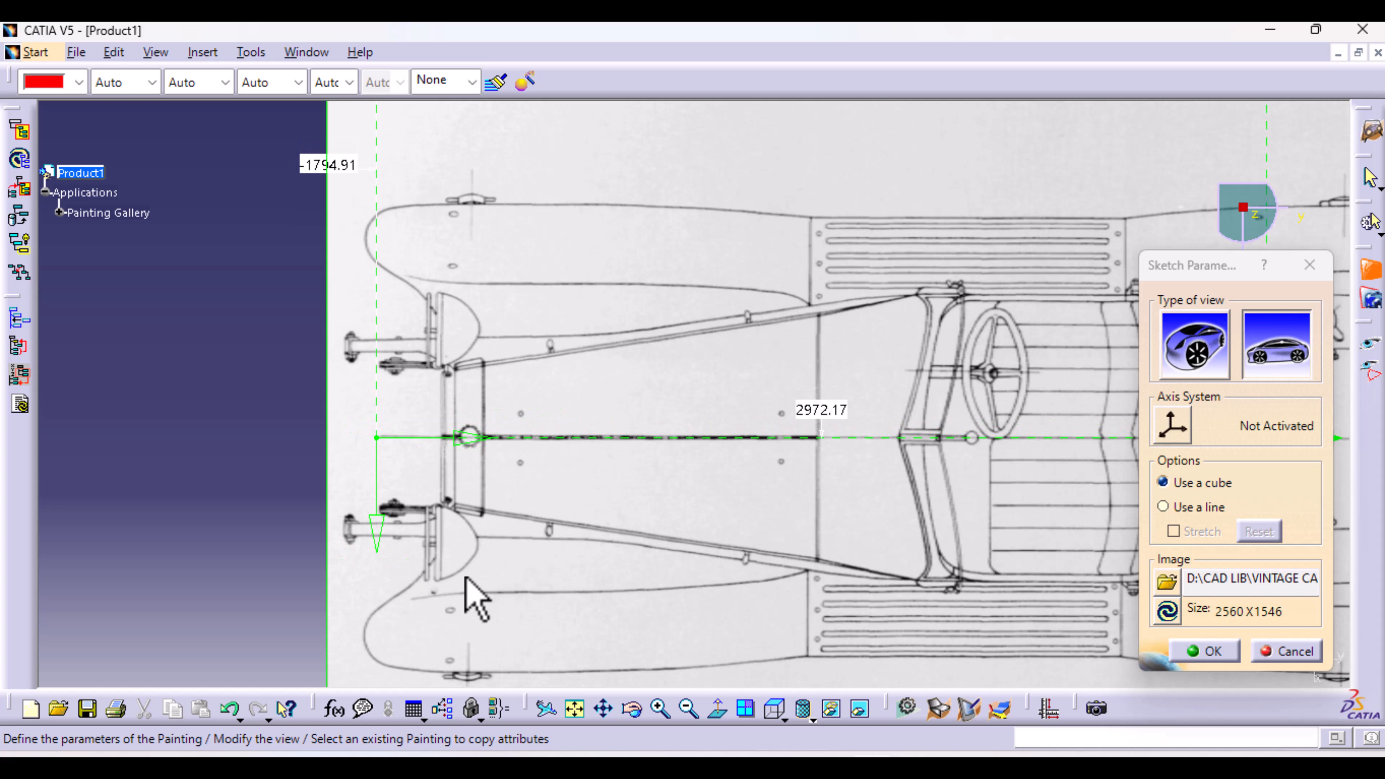
Step: Fine-tune the model axis on the top view's centreline and shift it forward to the front tips of the chassis rails
middle_drag(468, 577, 498, 440)
middle_drag(335, 584, 835, 506)
drag(386, 473, 382, 453)
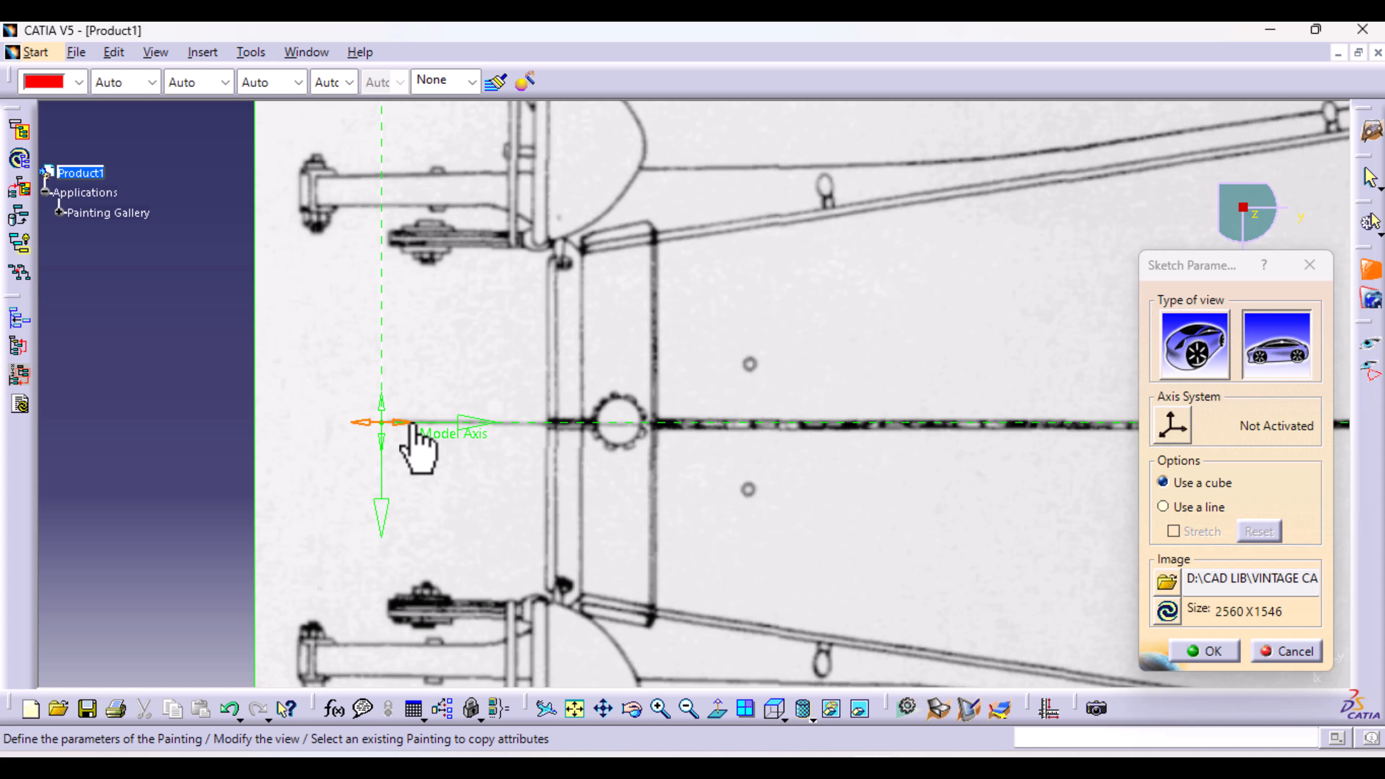
drag(412, 423, 328, 425)
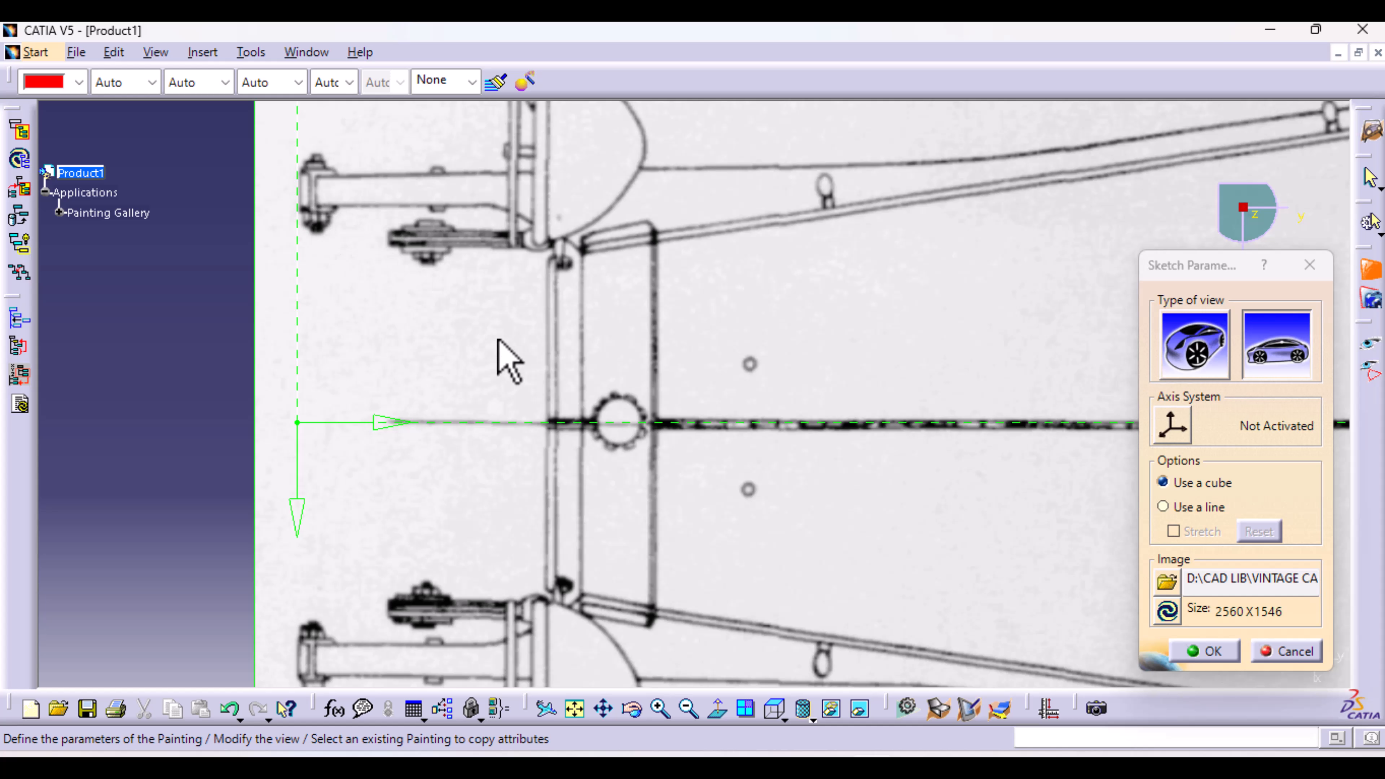
Step: Stretch the cube's length in the top view to the rear edge of the spare wheel, about 3999
middle_drag(497, 341, 504, 532)
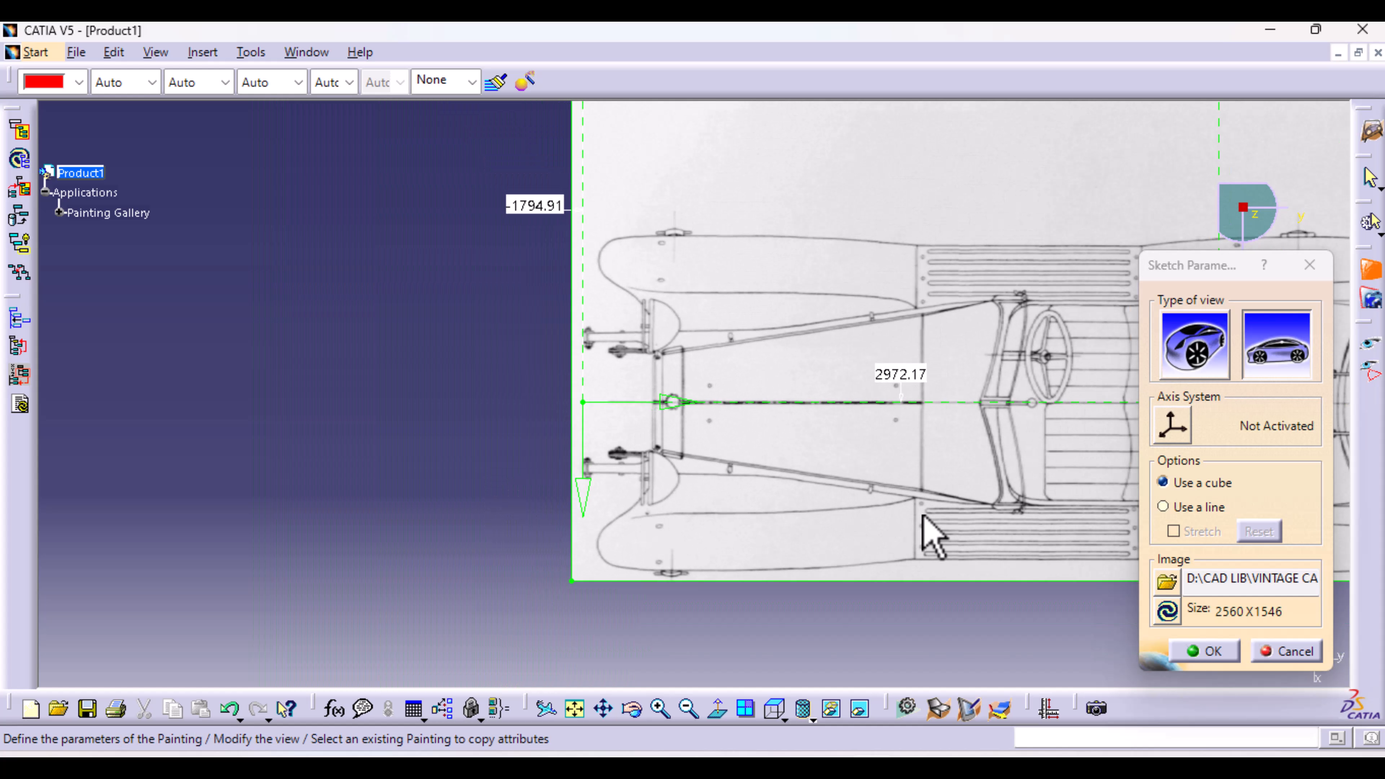
middle_drag(927, 537, 198, 501)
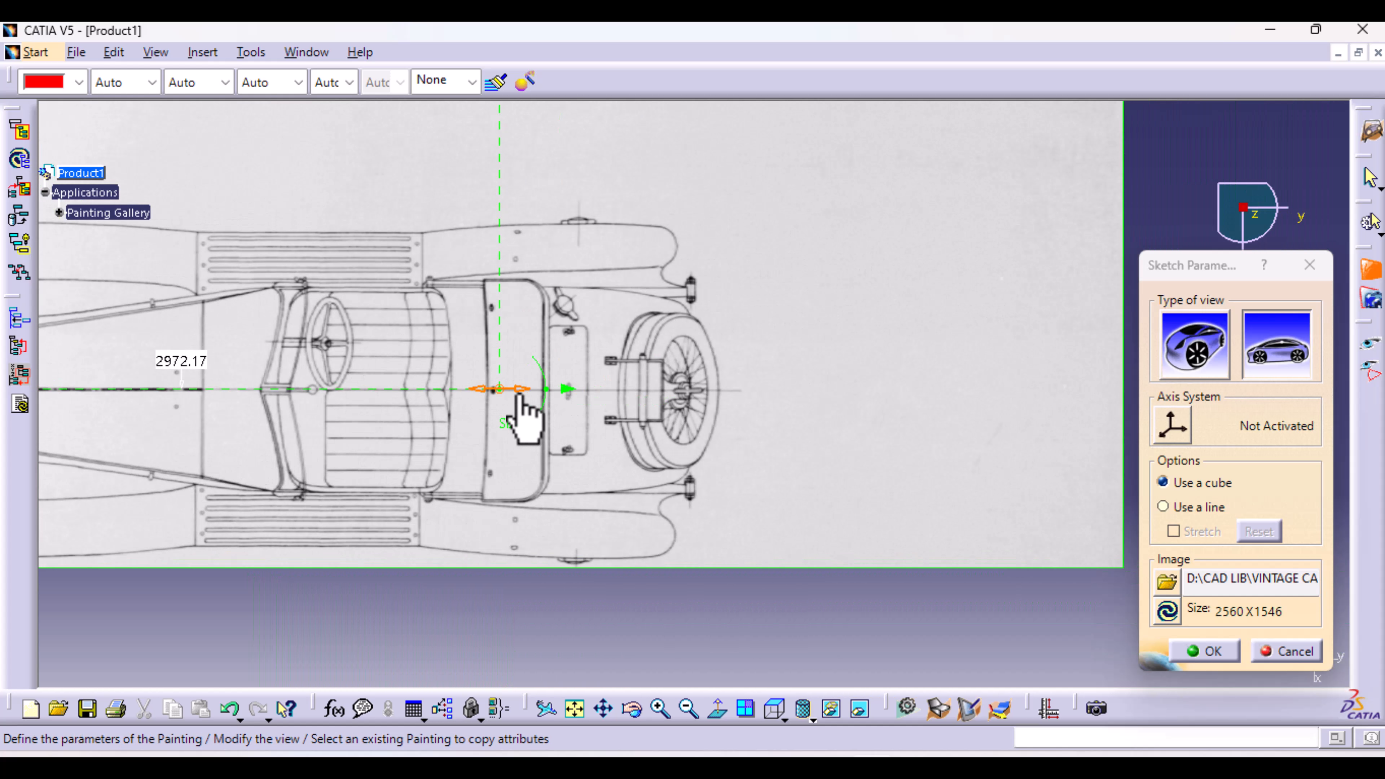
mouse_move(525, 398)
mouse_down()
mouse_move(752, 402)
mouse_move(737, 410)
mouse_up()
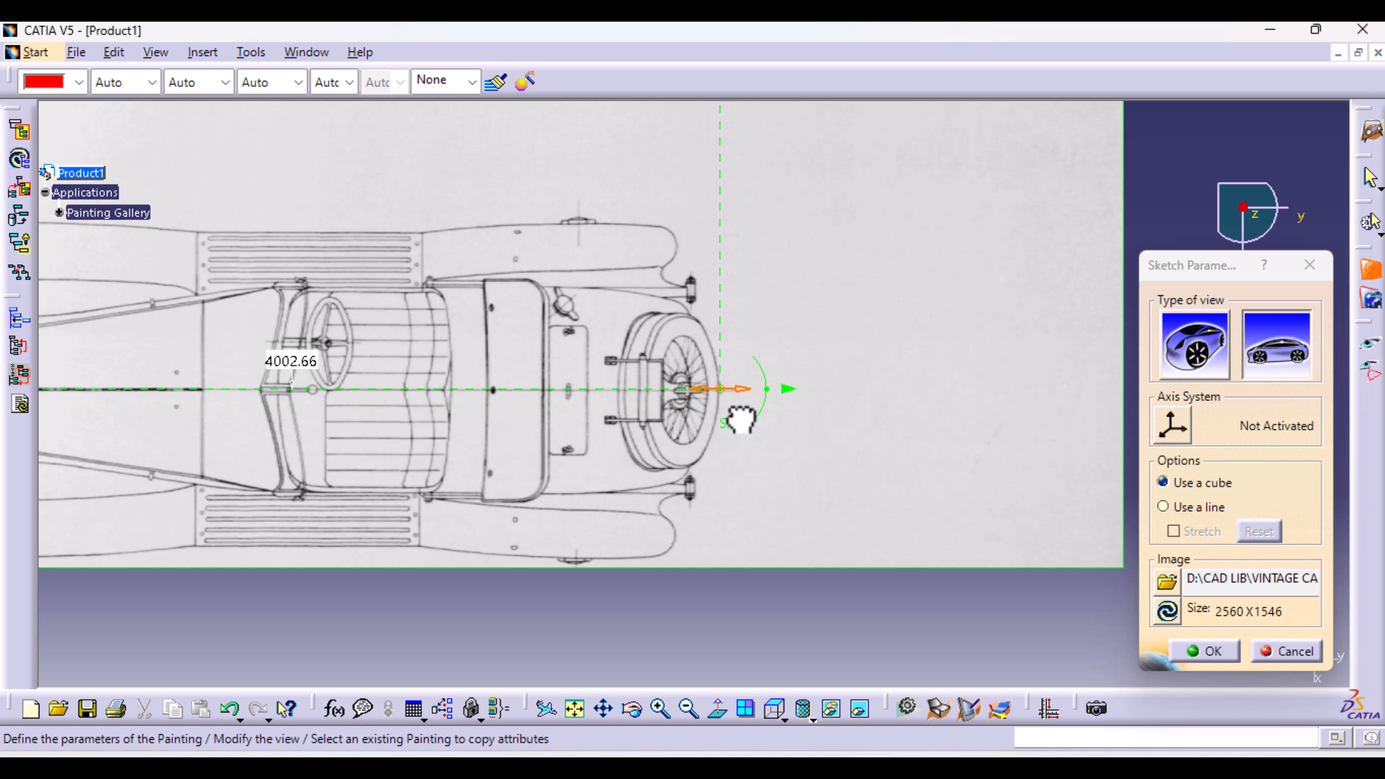
middle_drag(766, 501, 758, 302)
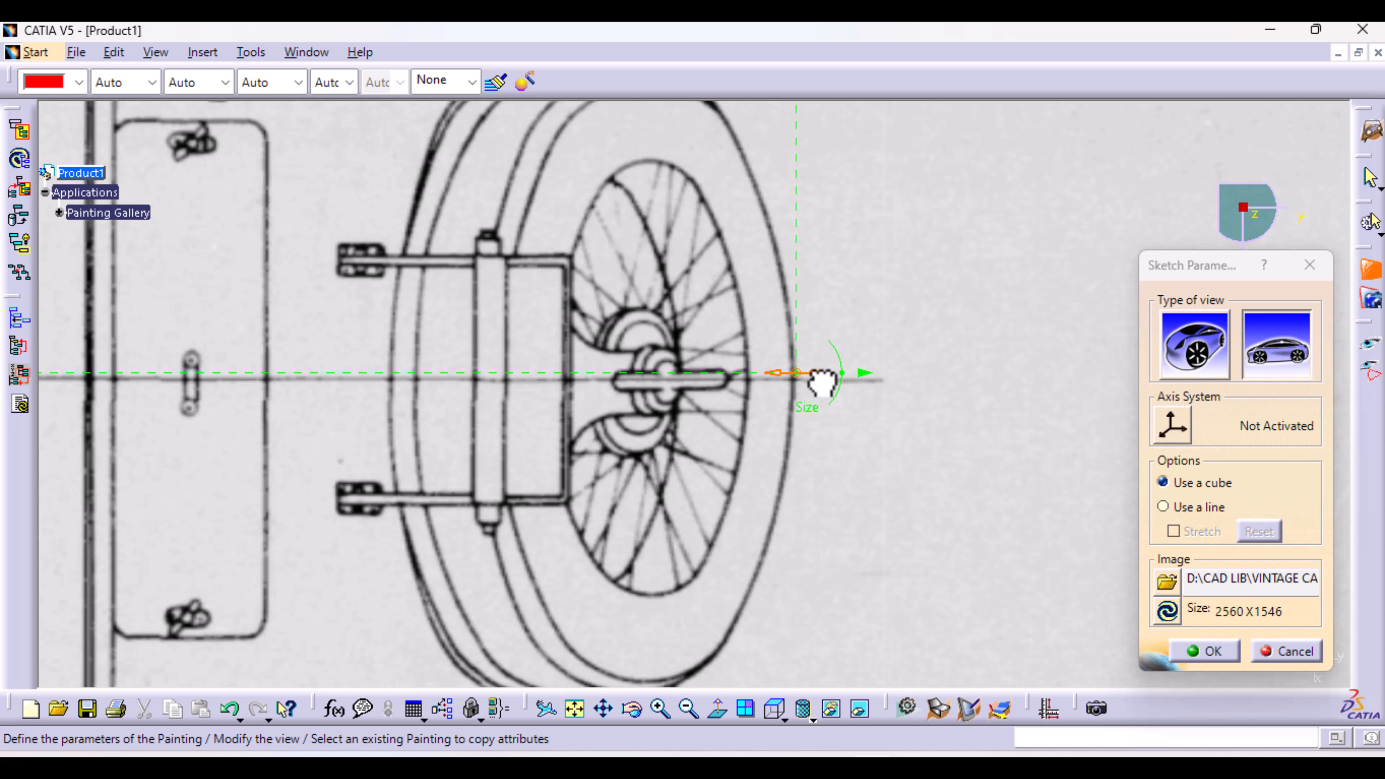
middle_drag(863, 478, 858, 686)
middle_drag(512, 536, 550, 587)
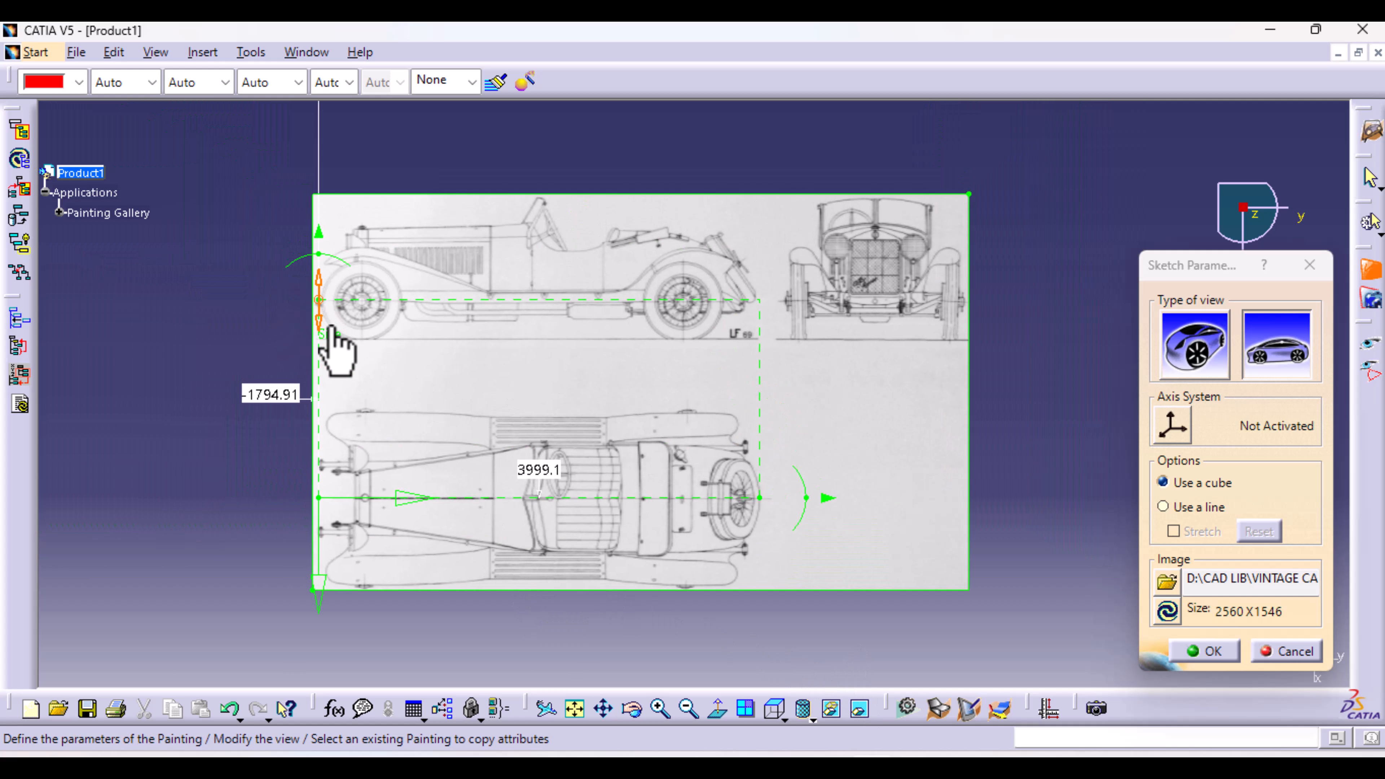
Step: Shrink the cube's width in the top view to just outside the upper front wheel hub, about -816
drag(322, 322, 319, 433)
middle_drag(501, 495, 606, 424)
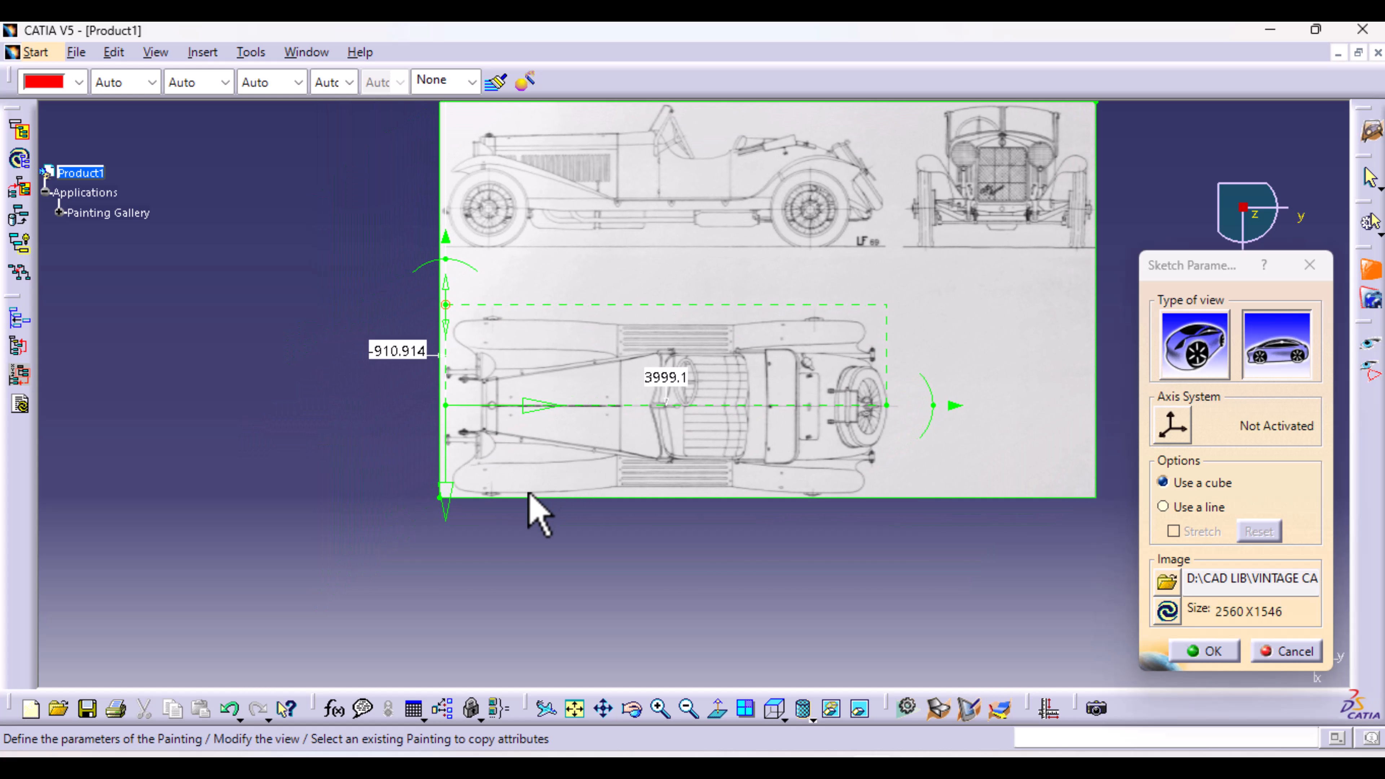
middle_drag(529, 510, 559, 338)
middle_drag(256, 308, 658, 431)
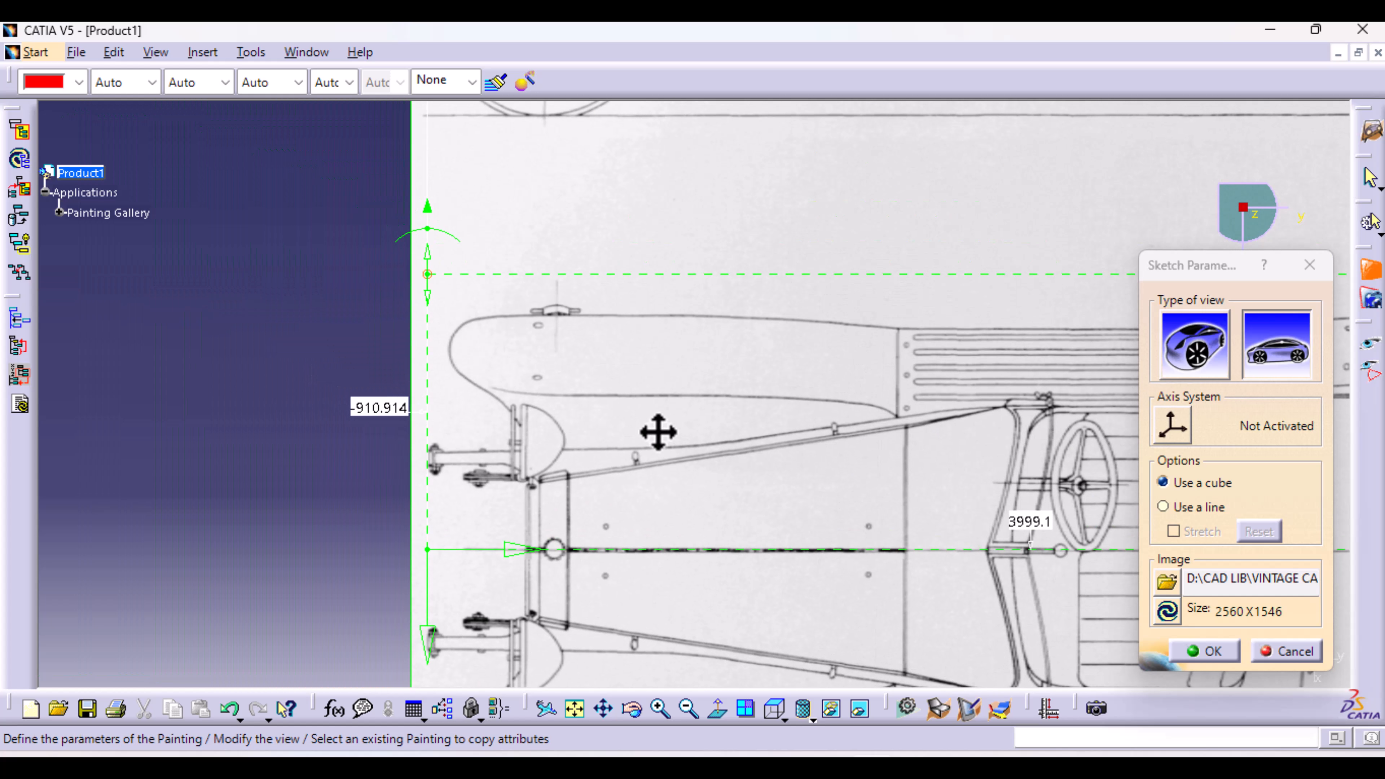
middle_drag(502, 453, 533, 450)
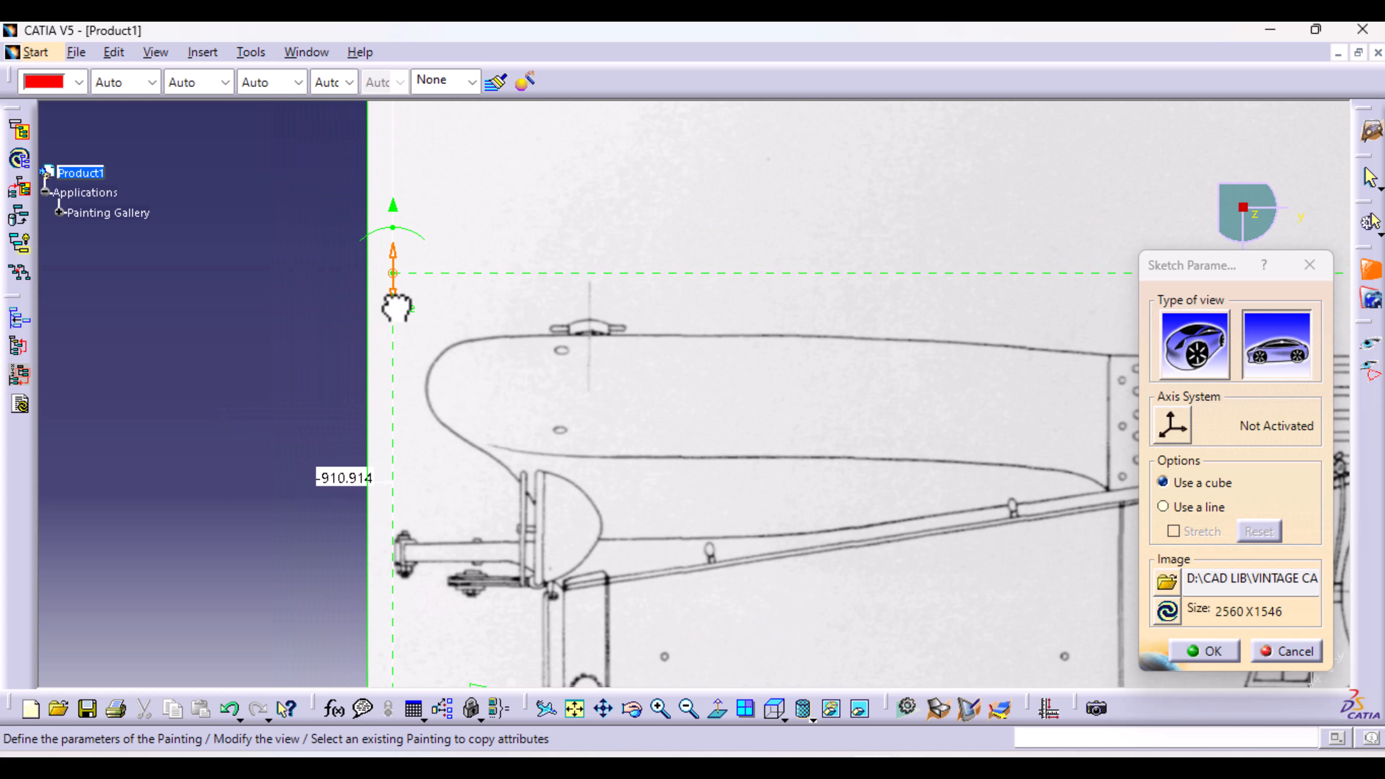
drag(396, 307, 399, 342)
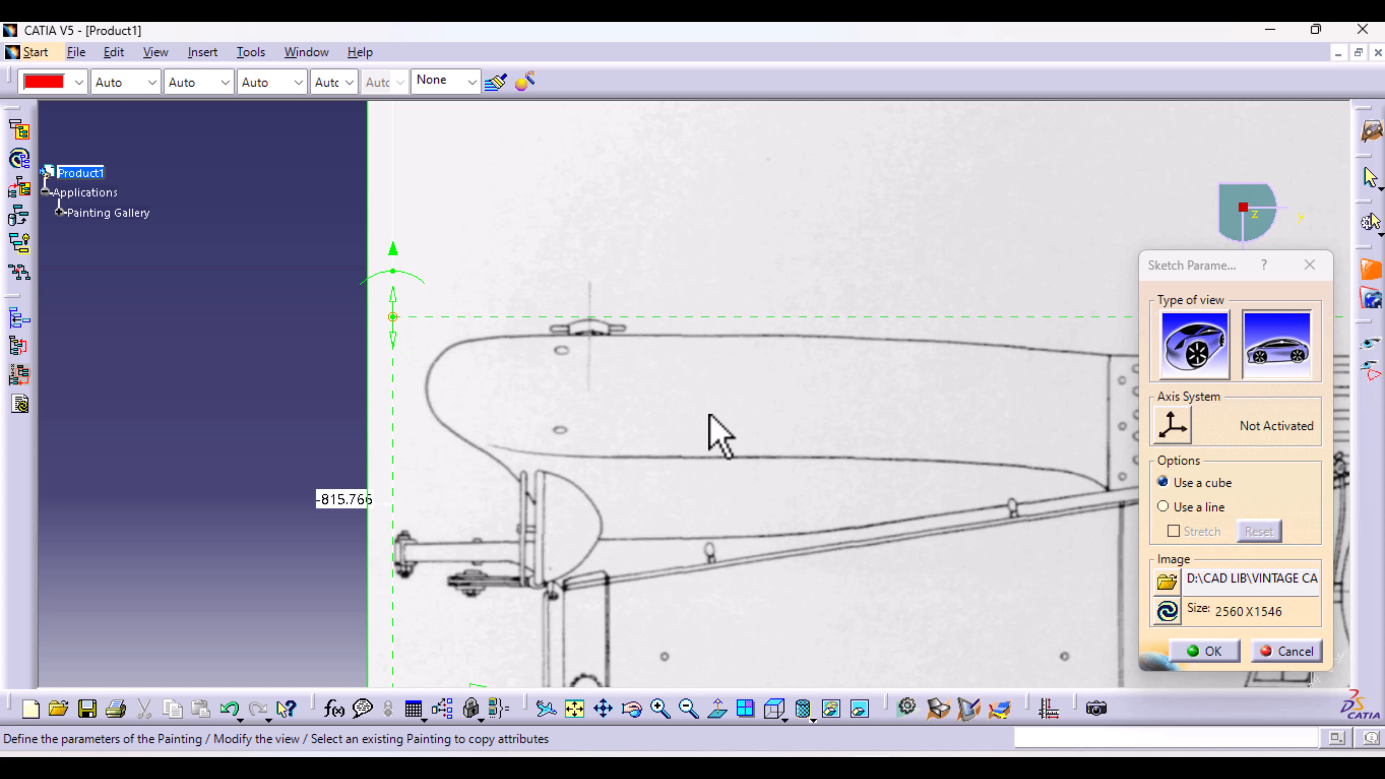
middle_drag(717, 433, 730, 254)
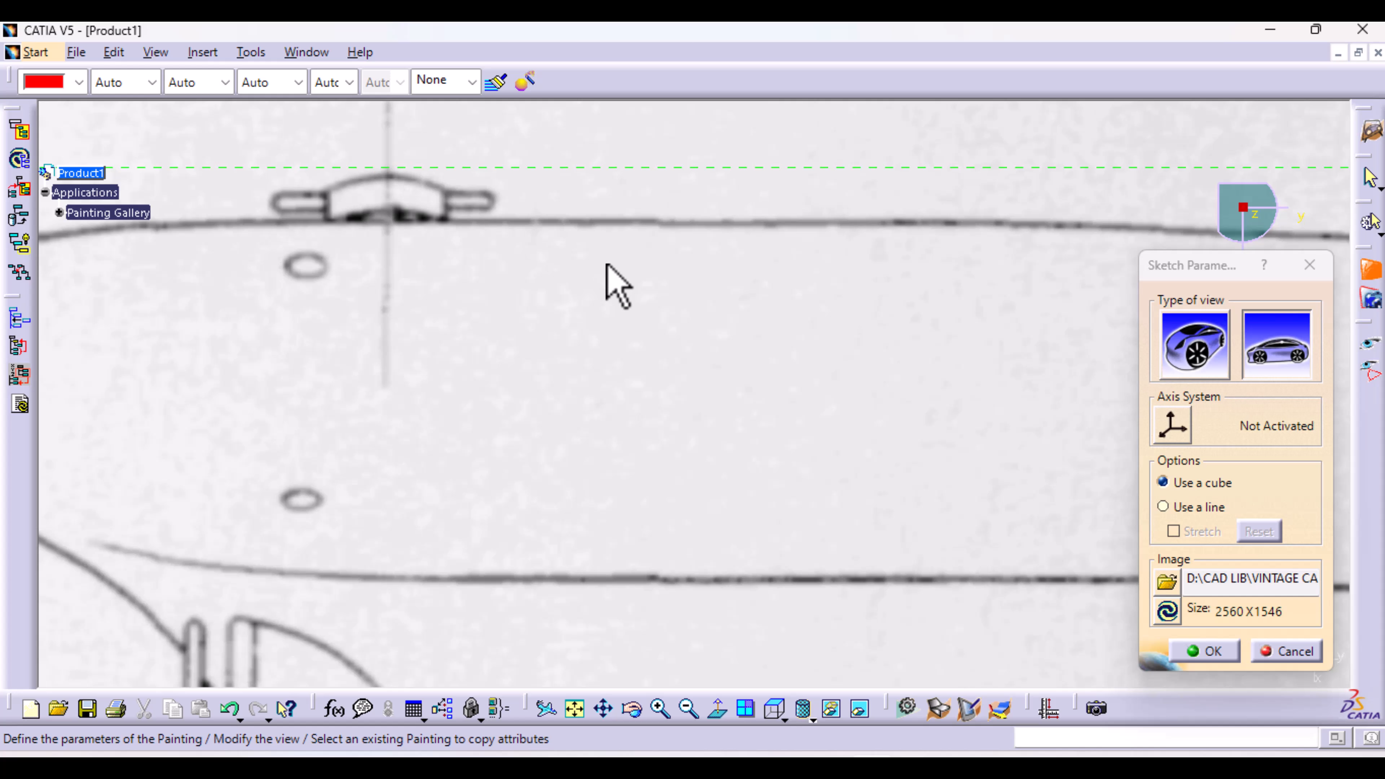
mouse_move(615, 281)
middle_down()
mouse_move(609, 266)
mouse_move(631, 402)
mouse_move(600, 339)
middle_up()
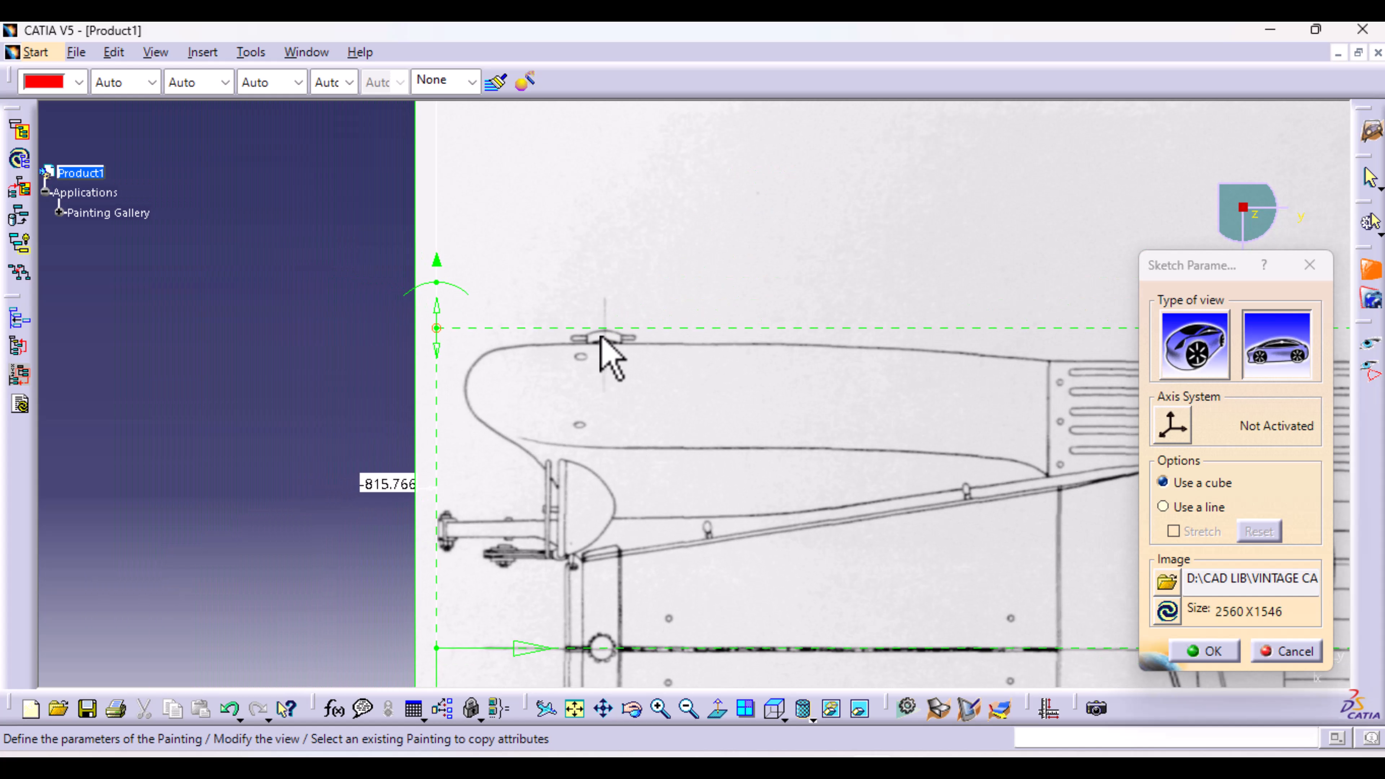
Step: Set the cube's width dimension beside the top view to -815
middle_drag(656, 380, 632, 502)
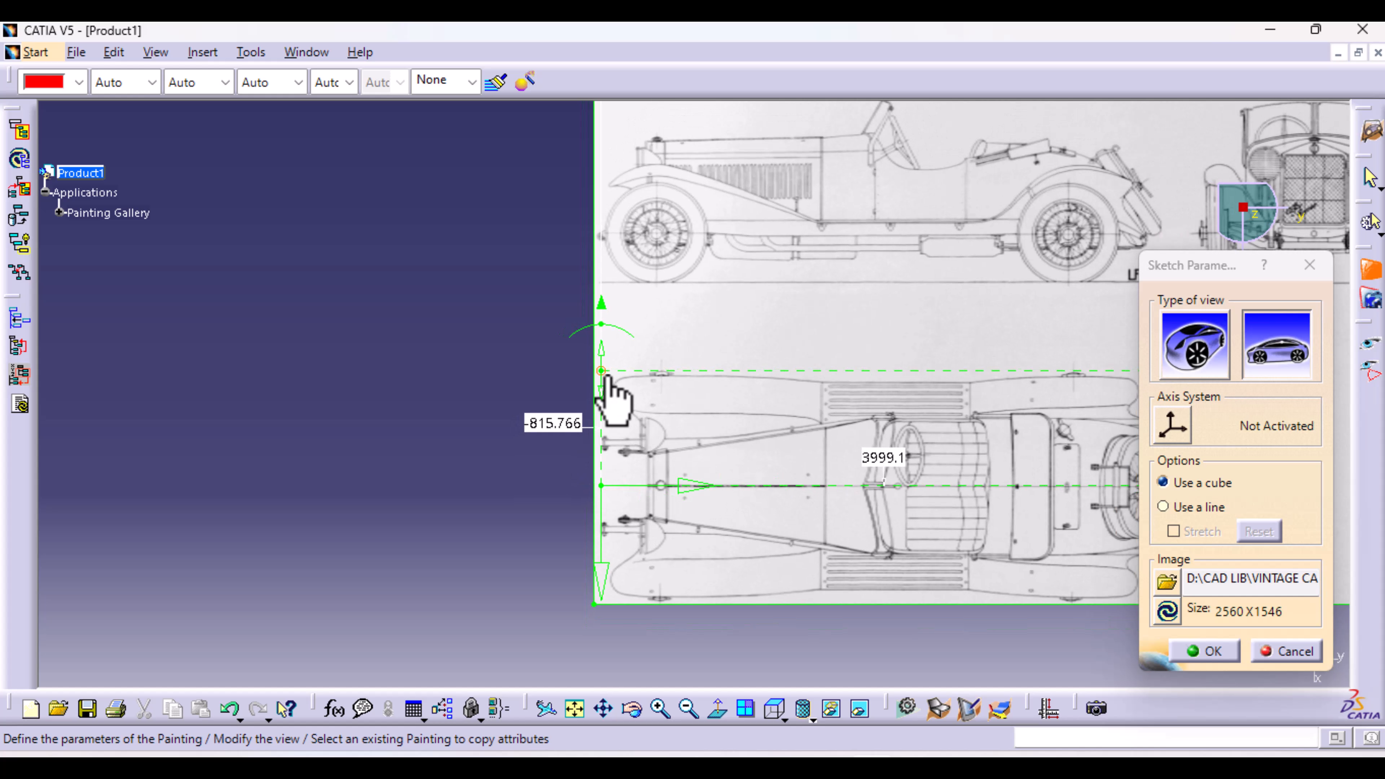
middle_drag(703, 409, 604, 313)
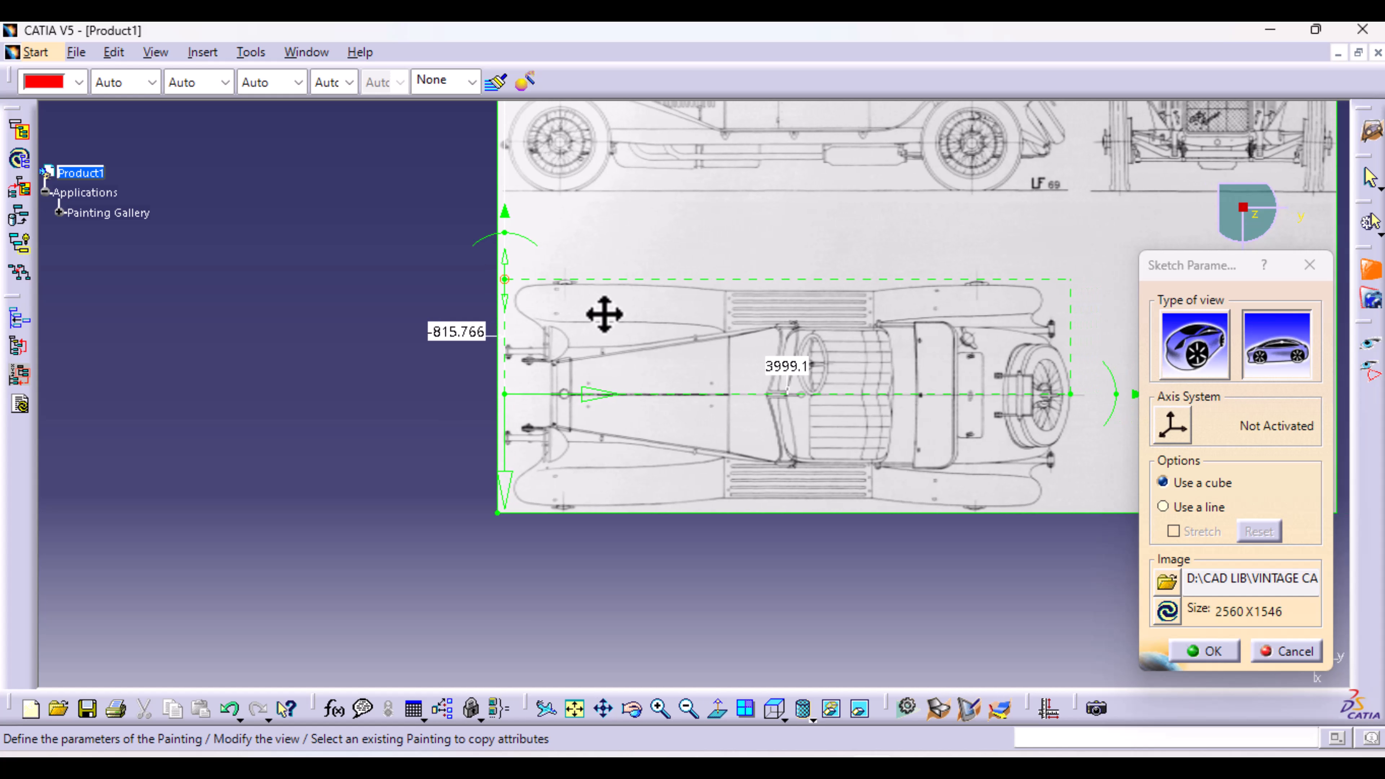
double_click(459, 335)
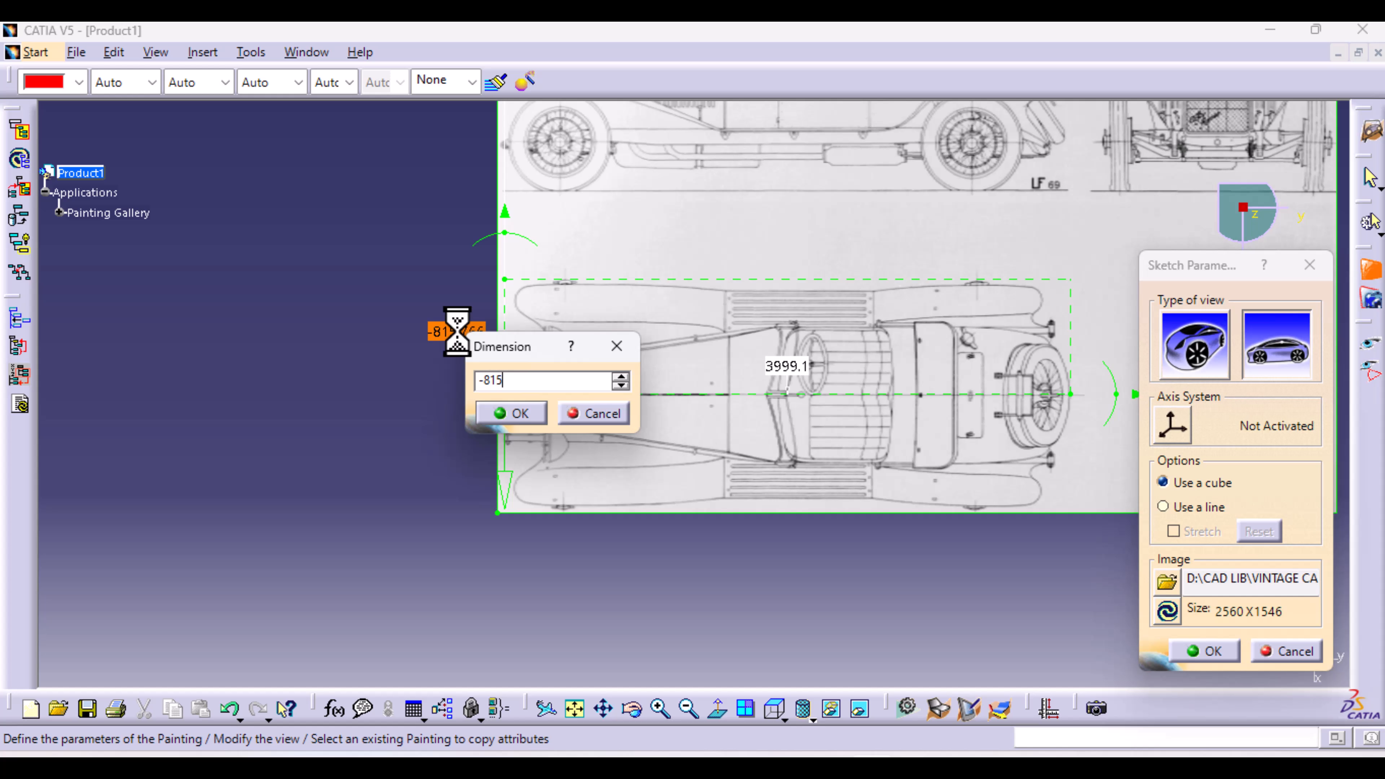
click(543, 412)
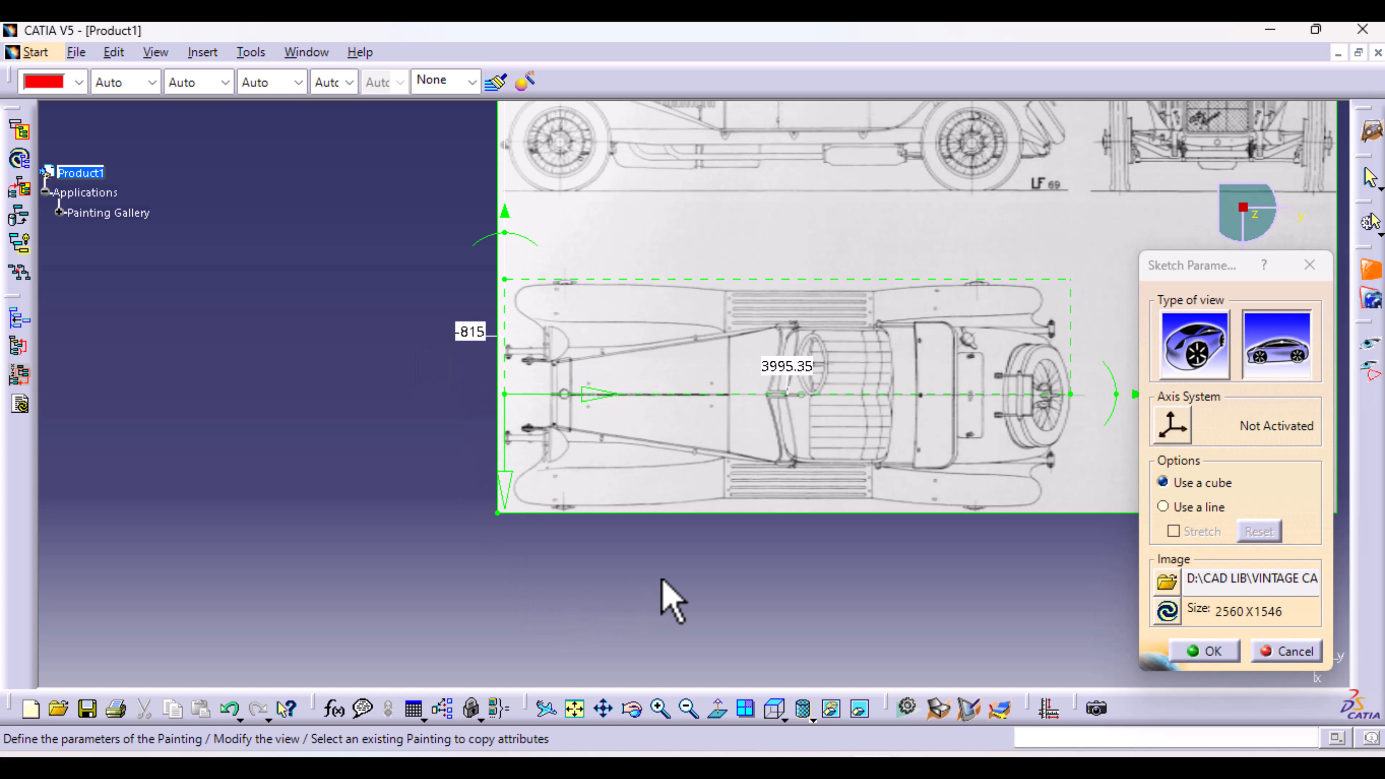
Step: Readjust the cube's length end at the rear edge of the spare wheel to about 4003
middle_drag(666, 585, 576, 569)
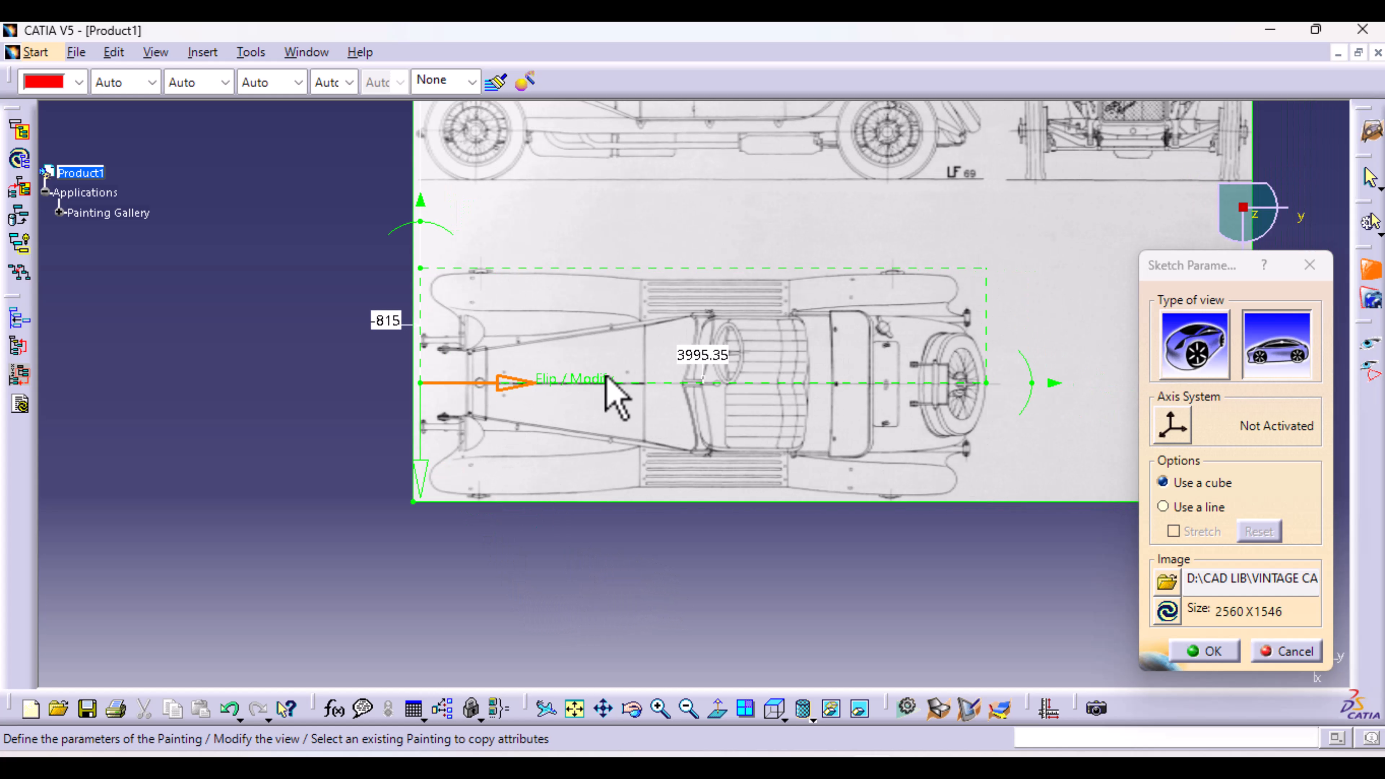
middle_drag(866, 563, 699, 548)
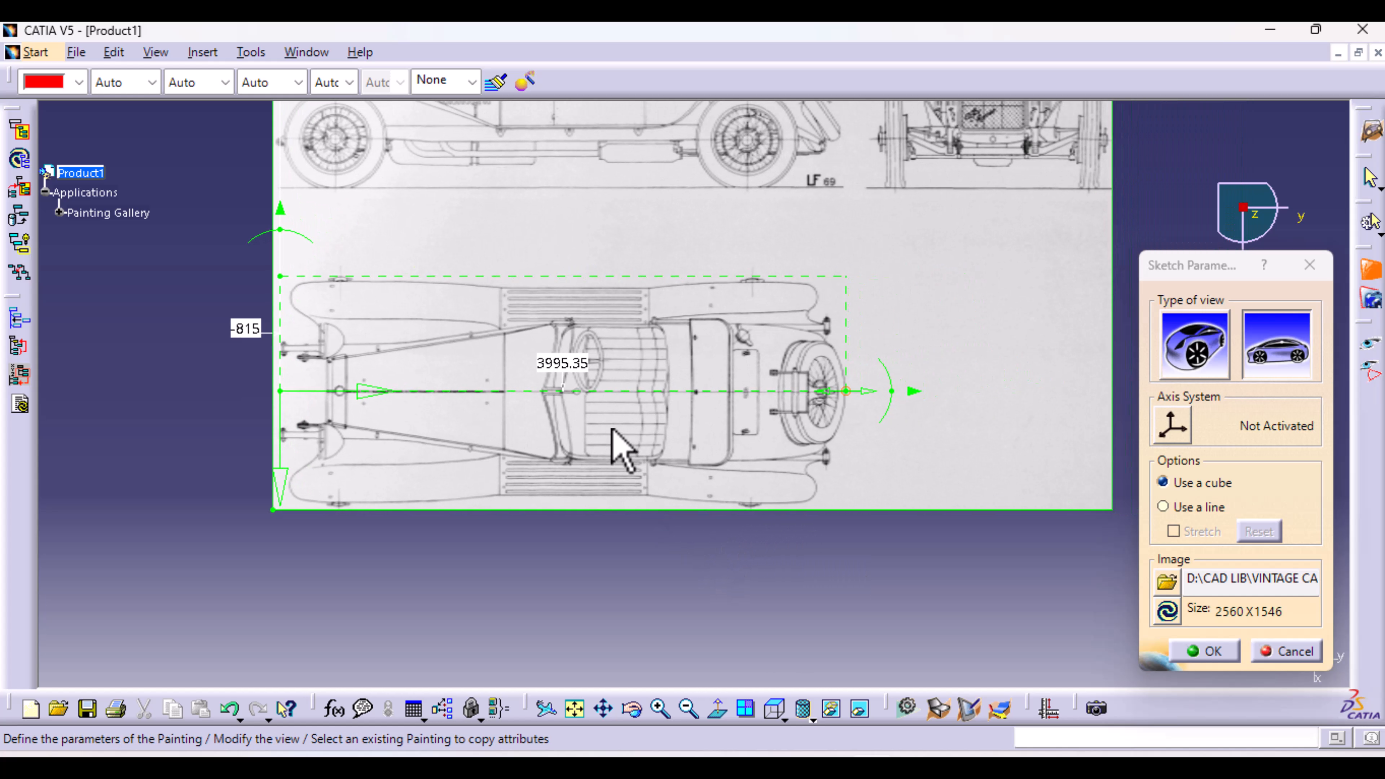
middle_drag(739, 559, 739, 505)
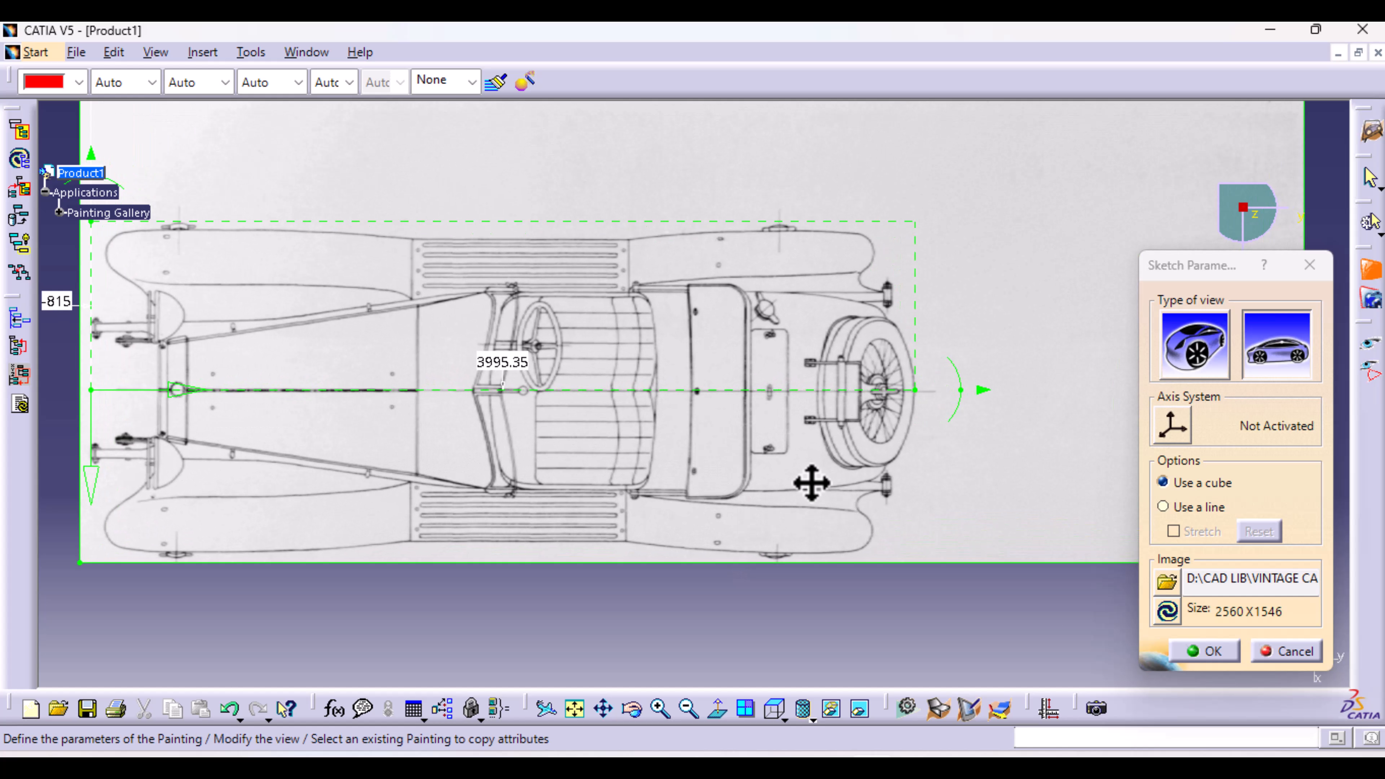
mouse_move(811, 480)
middle_down()
mouse_move(619, 510)
mouse_move(609, 442)
mouse_move(631, 360)
middle_up()
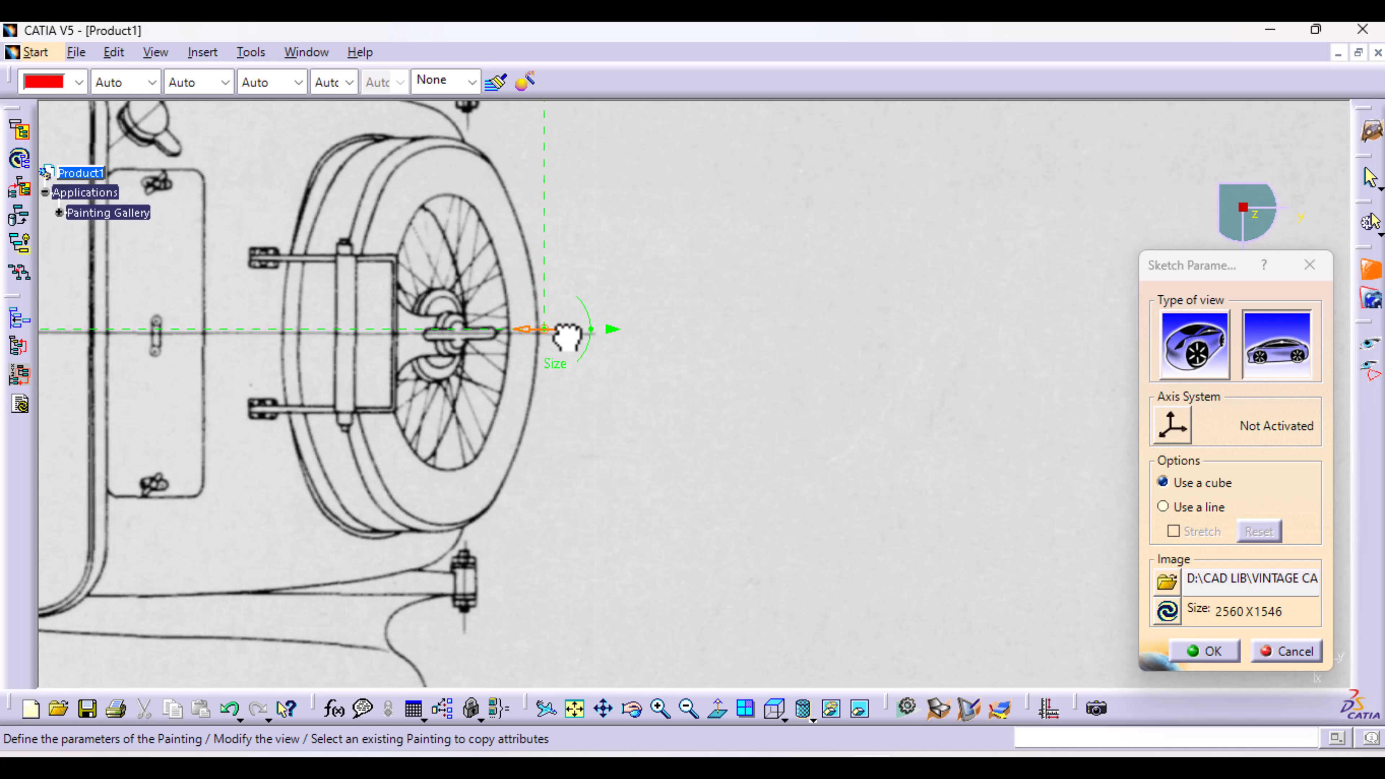
middle_drag(299, 556, 1021, 597)
middle_drag(322, 458, 543, 464)
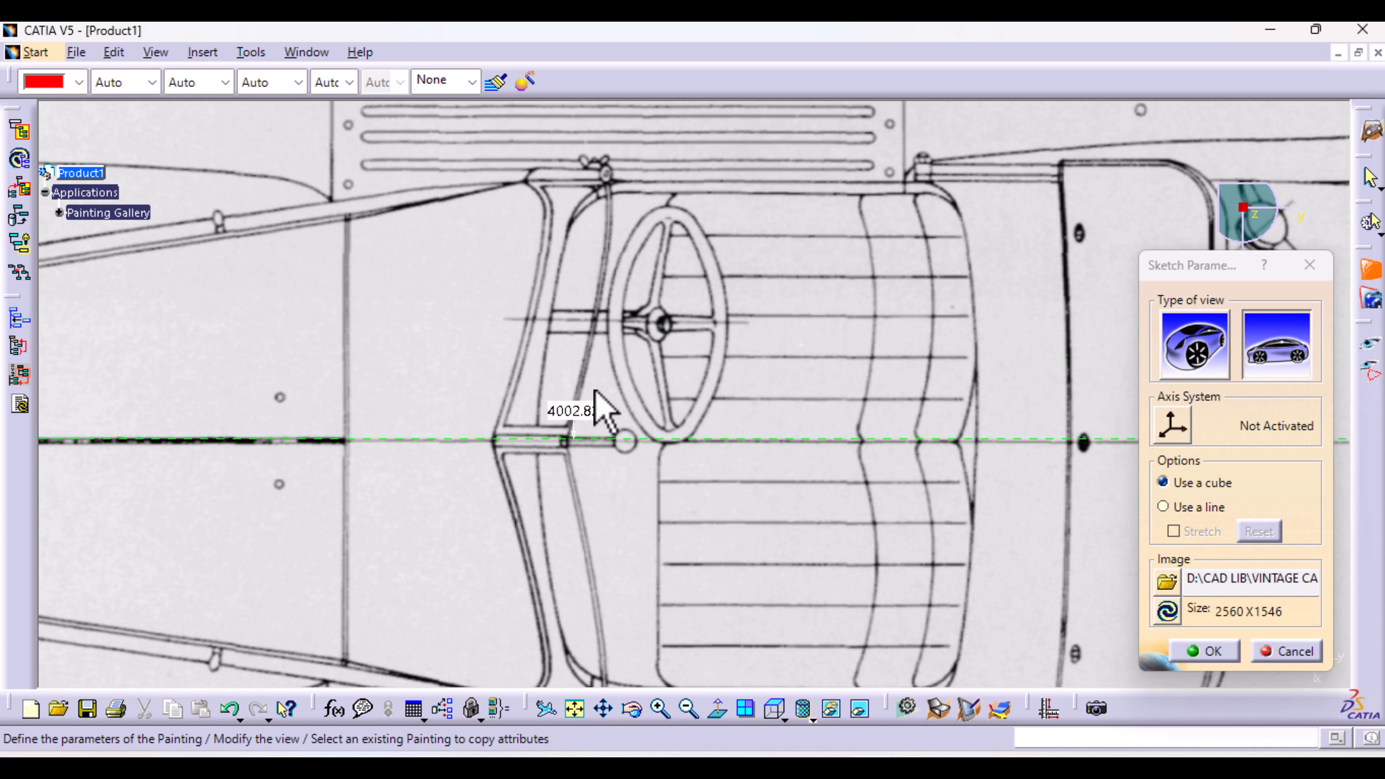
middle_drag(595, 391, 594, 603)
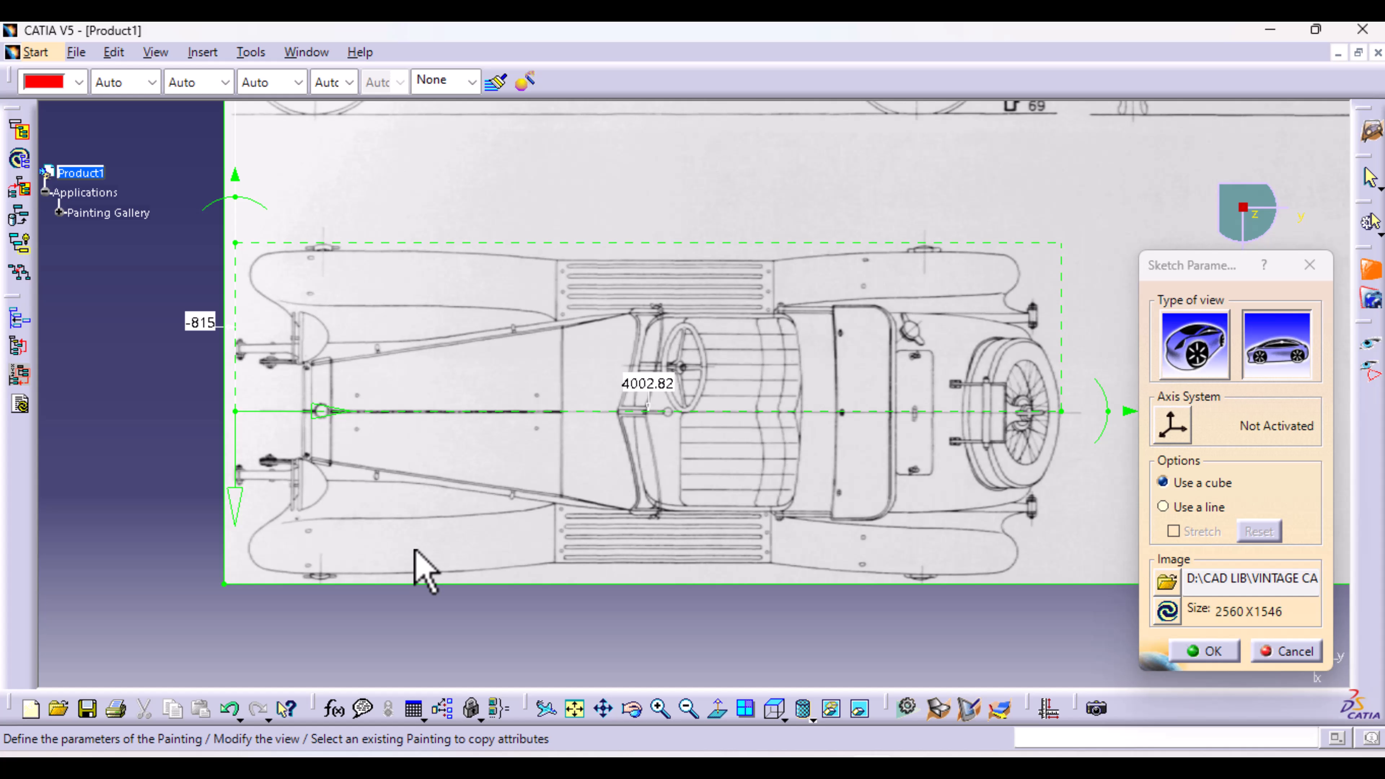
Step: Crop the blueprint to the car's top view, along the spare wheel's rear edge and just above the upper fenders
ctrl+middle_drag(461, 480, 453, 558)
middle_drag(875, 185, 748, 306)
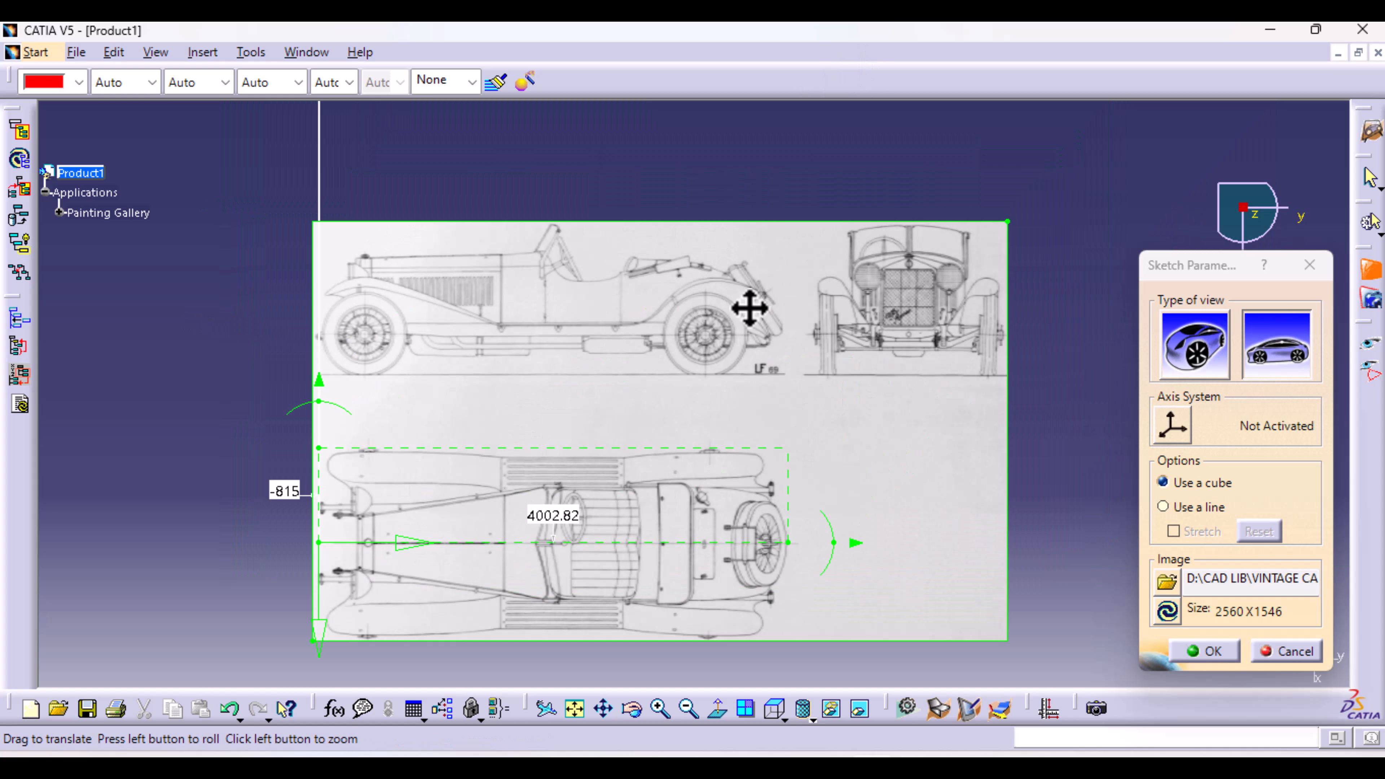
drag(904, 221, 794, 257)
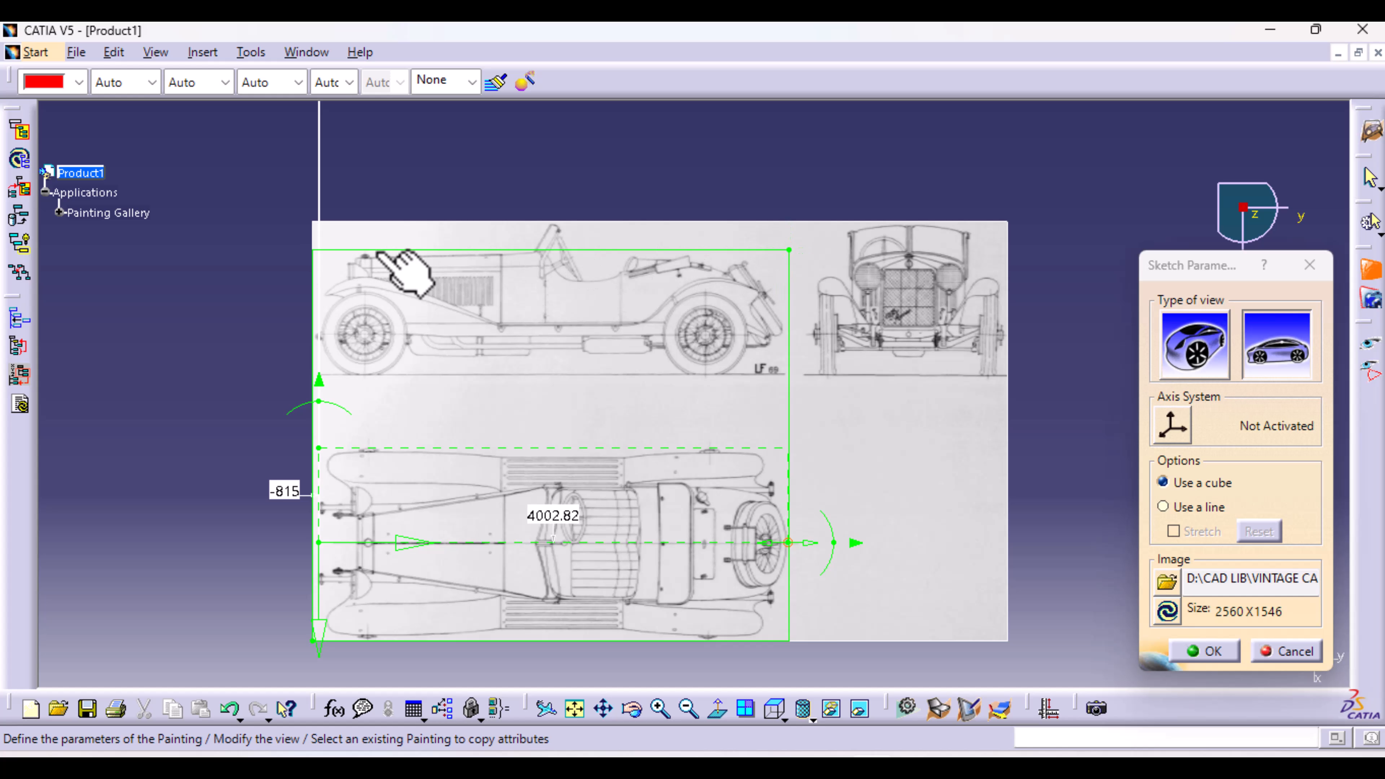
drag(792, 293, 791, 464)
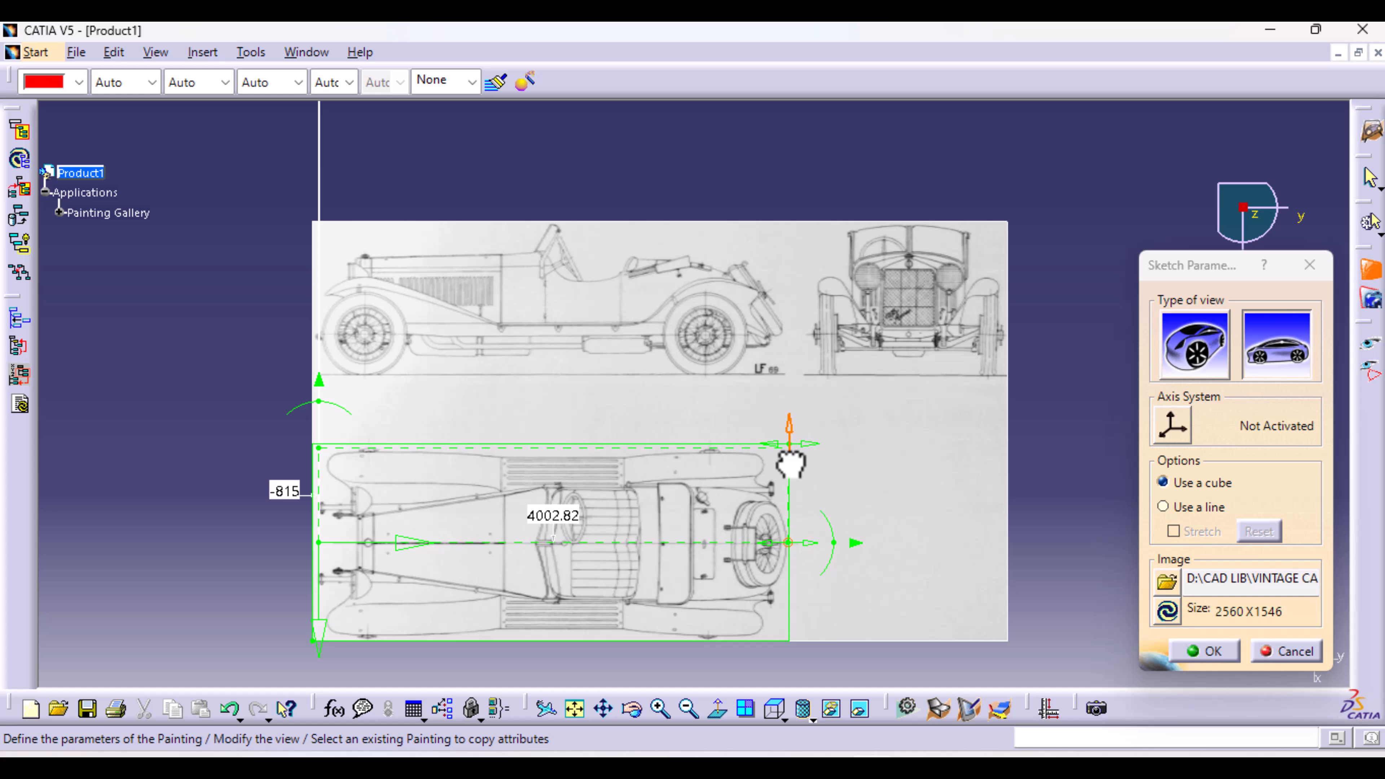
drag(791, 464, 790, 462)
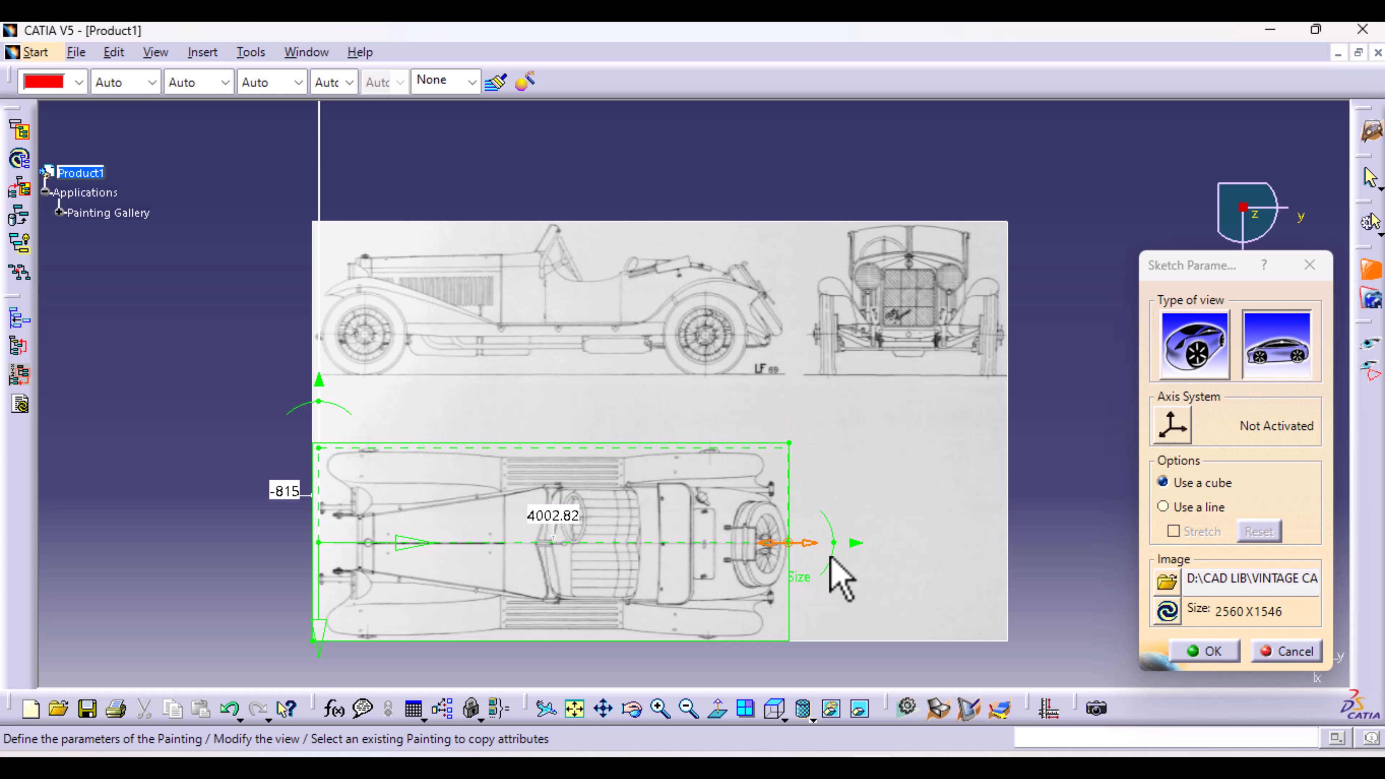
Step: Trim the crop's front edge close to the car's front end and accept the sketch parameters
middle_drag(837, 486, 839, 312)
mouse_move(777, 517)
middle_down()
mouse_move(794, 458)
mouse_move(798, 504)
mouse_move(934, 464)
mouse_move(890, 504)
middle_up()
mouse_move(473, 590)
middle_down()
mouse_move(463, 570)
mouse_move(452, 644)
mouse_move(456, 605)
middle_up()
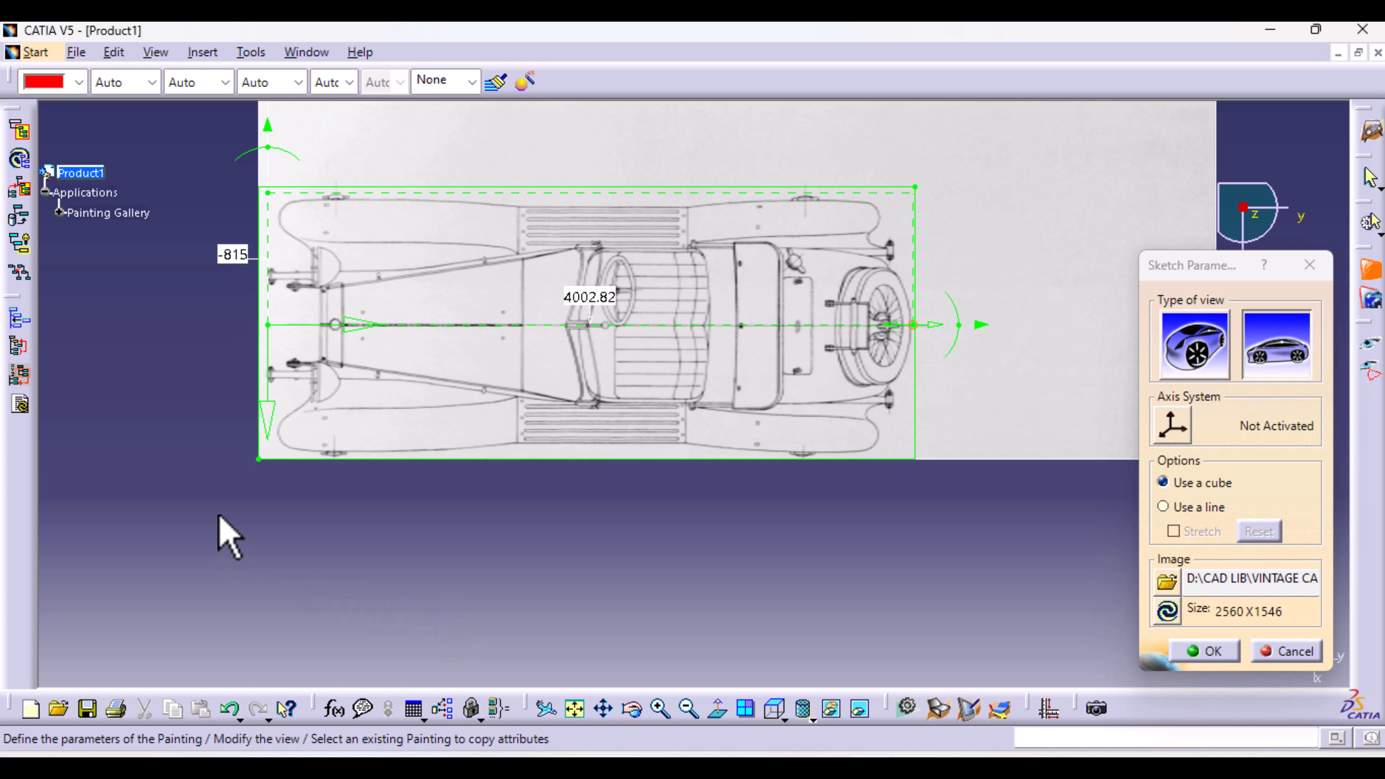
drag(276, 470, 283, 468)
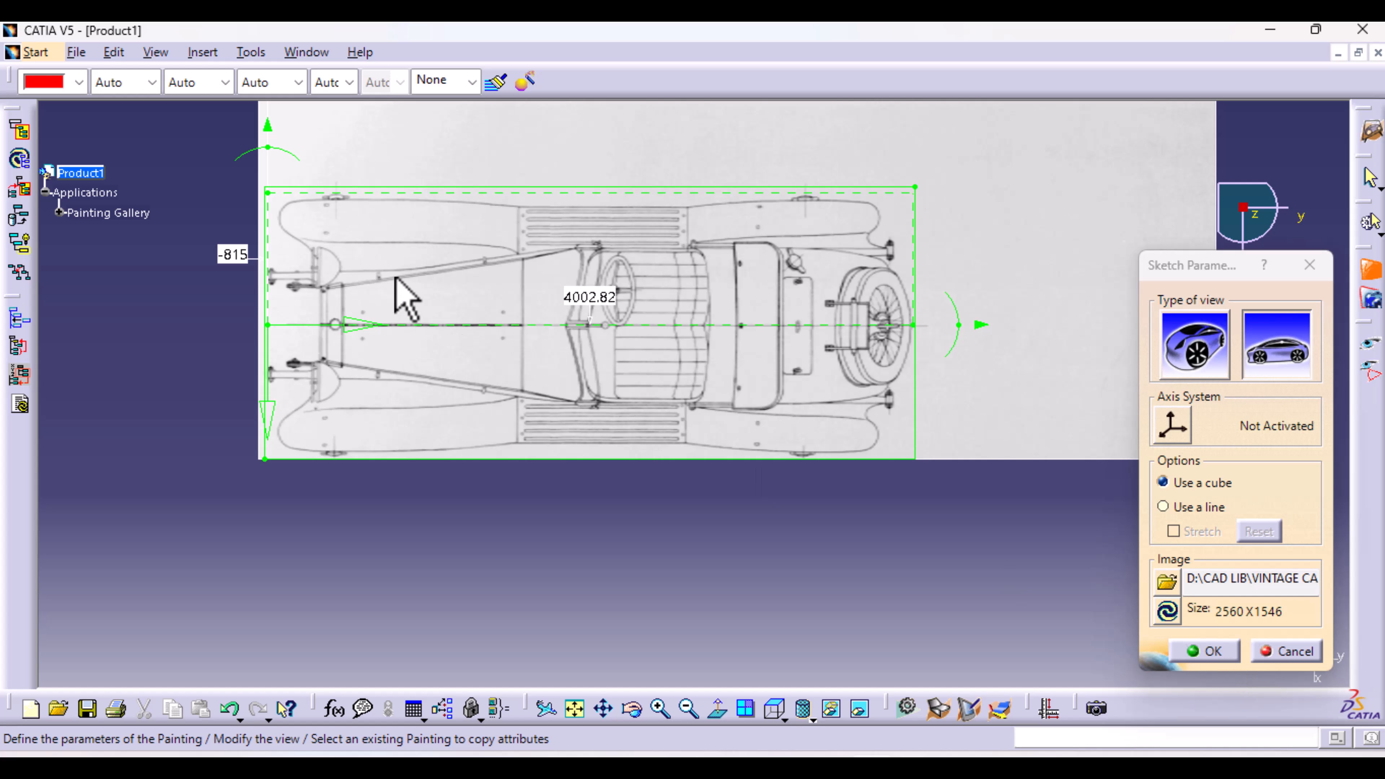
click(1209, 651)
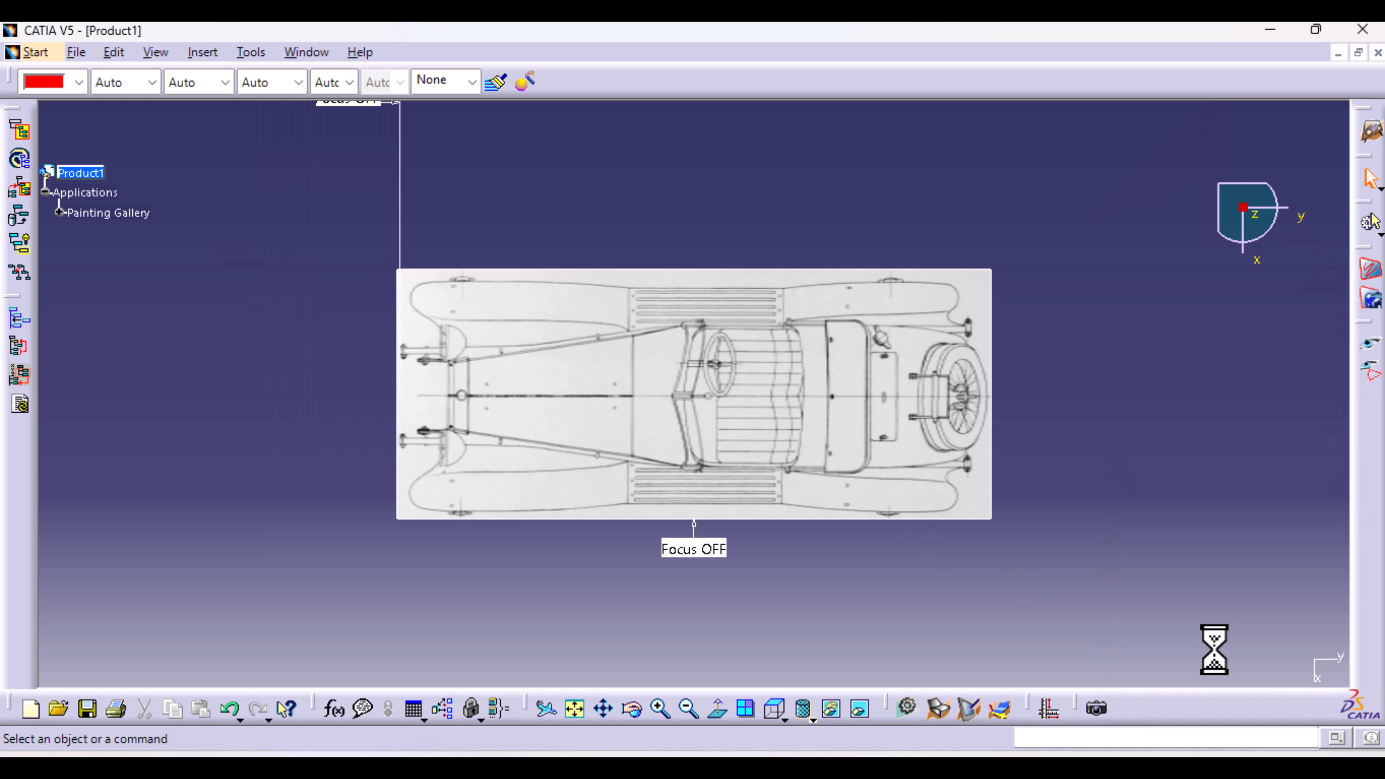
Step: Orient the model to the isometric view to check both blueprint sketches together
middle_drag(815, 461, 821, 636)
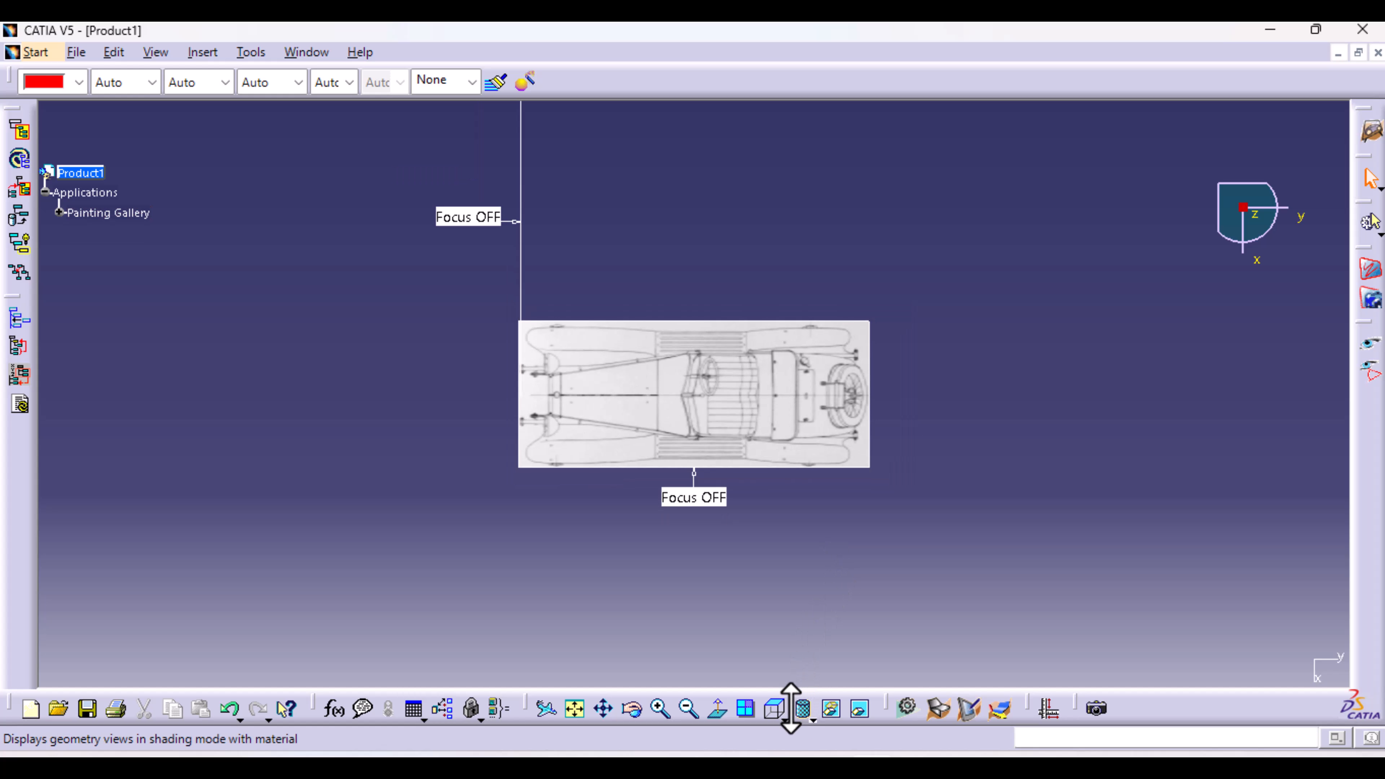
click(784, 713)
click(805, 536)
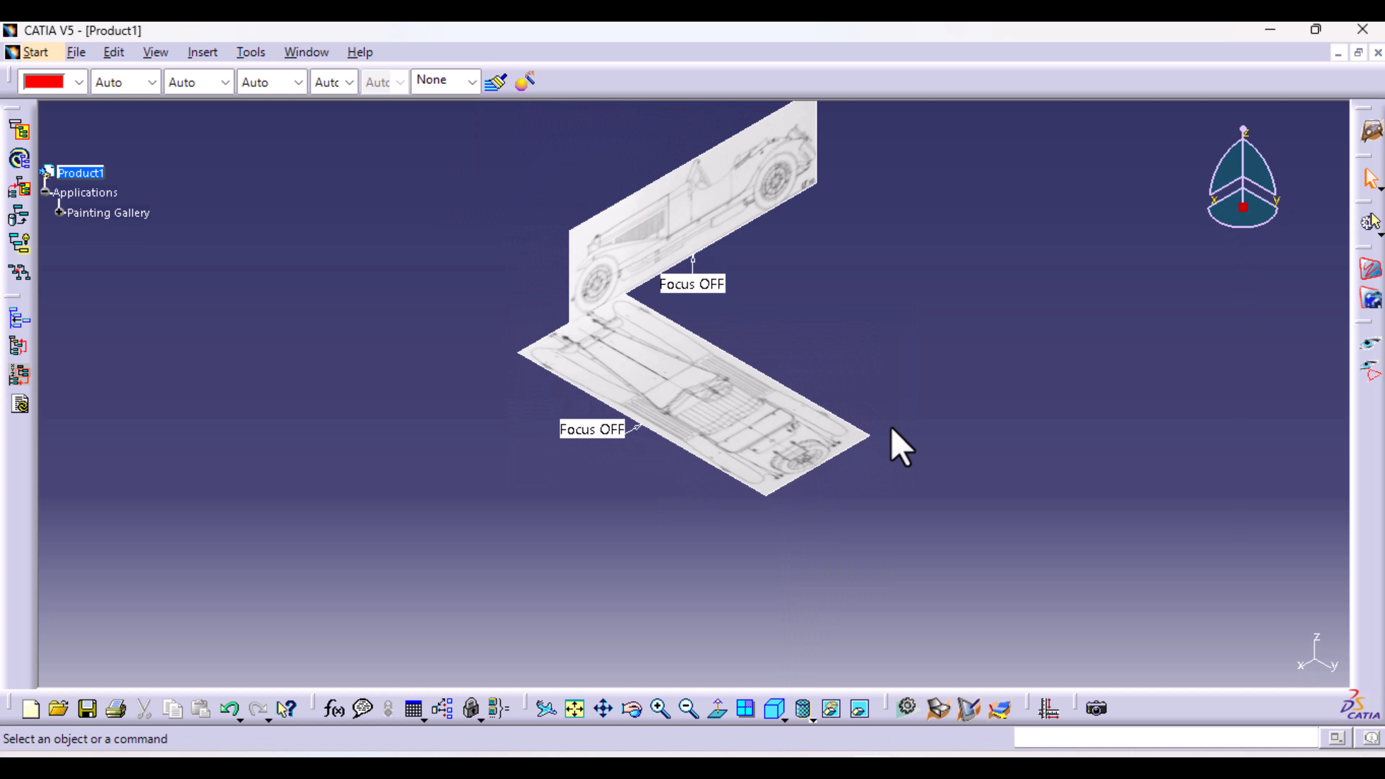
Step: Edit the top-view blueprint sketch, rotate its axis 90° so X points toward the car's front like the side view, and accept
middle_drag(896, 443, 616, 474)
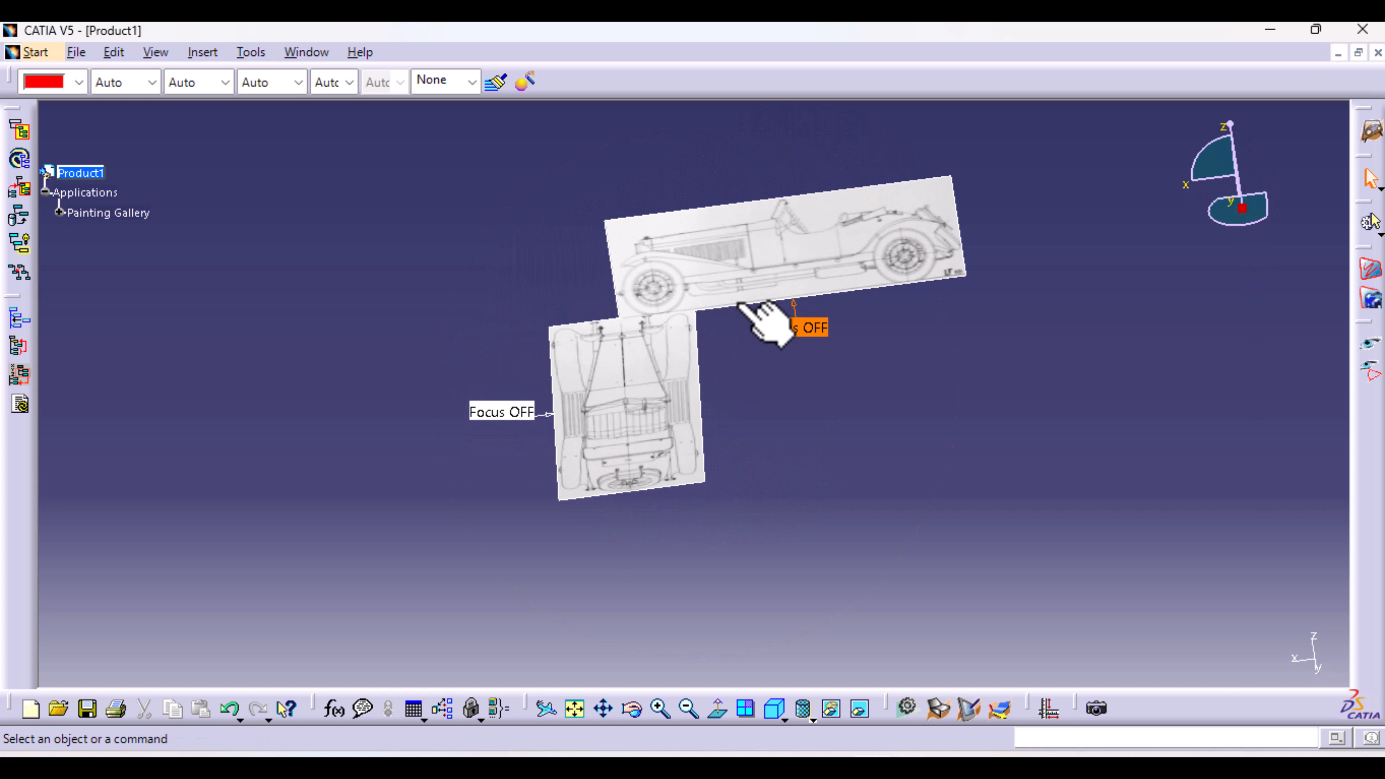
middle_drag(619, 625, 667, 655)
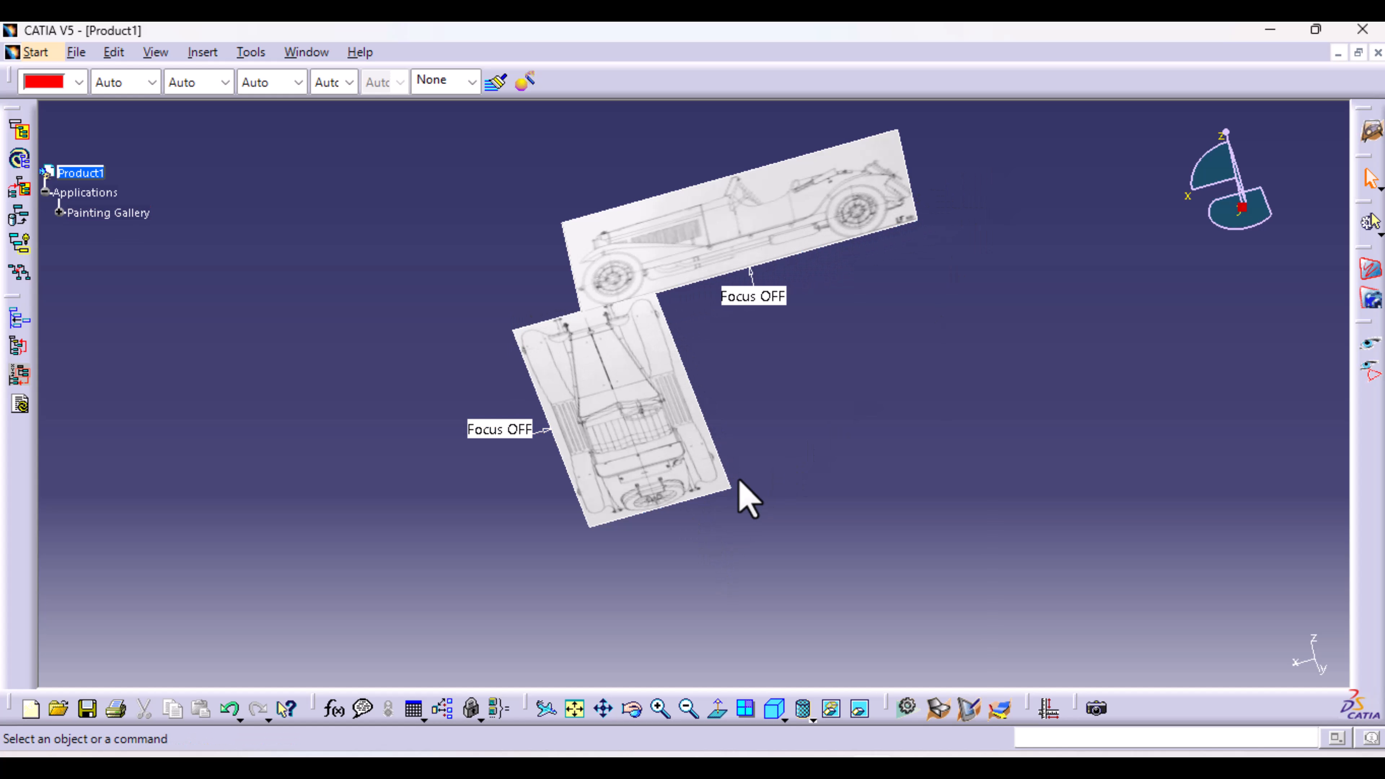
double_click(618, 435)
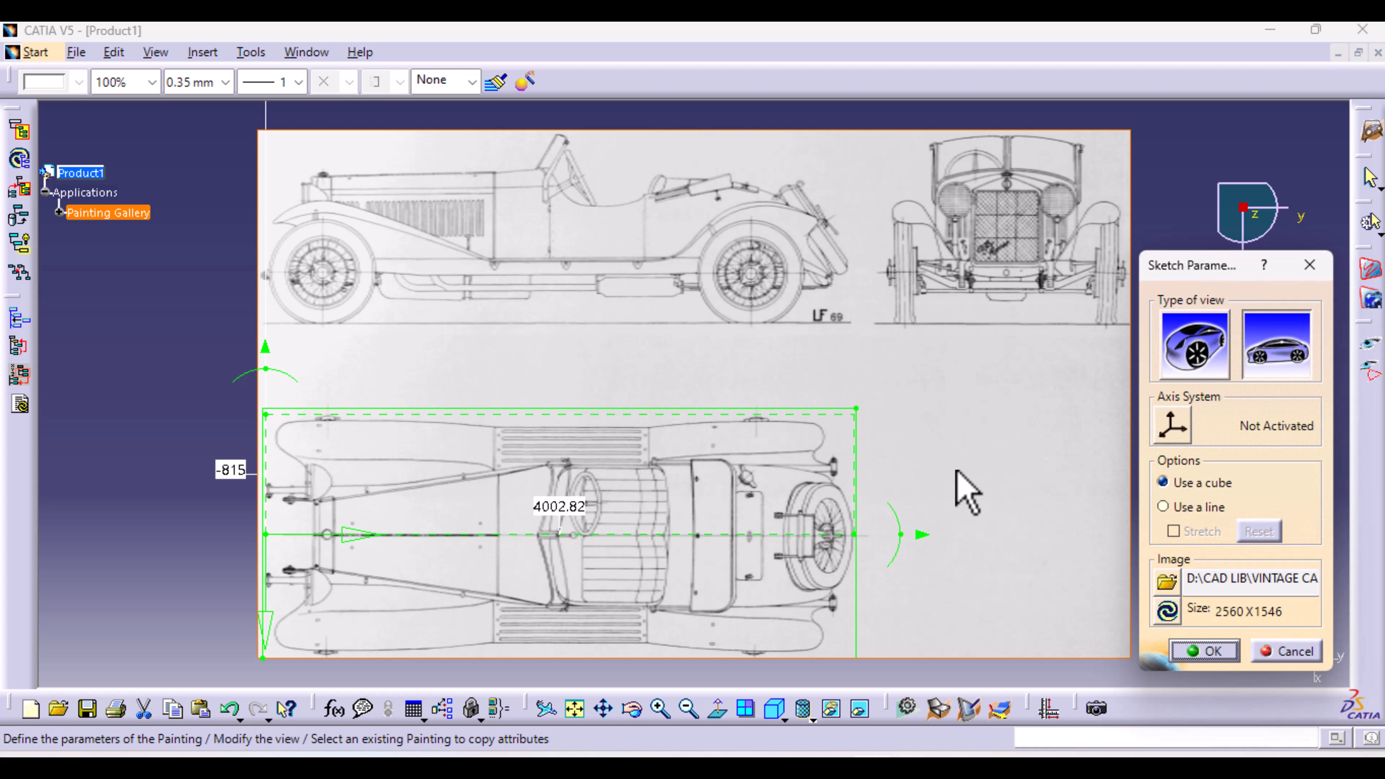
middle_drag(957, 473, 952, 432)
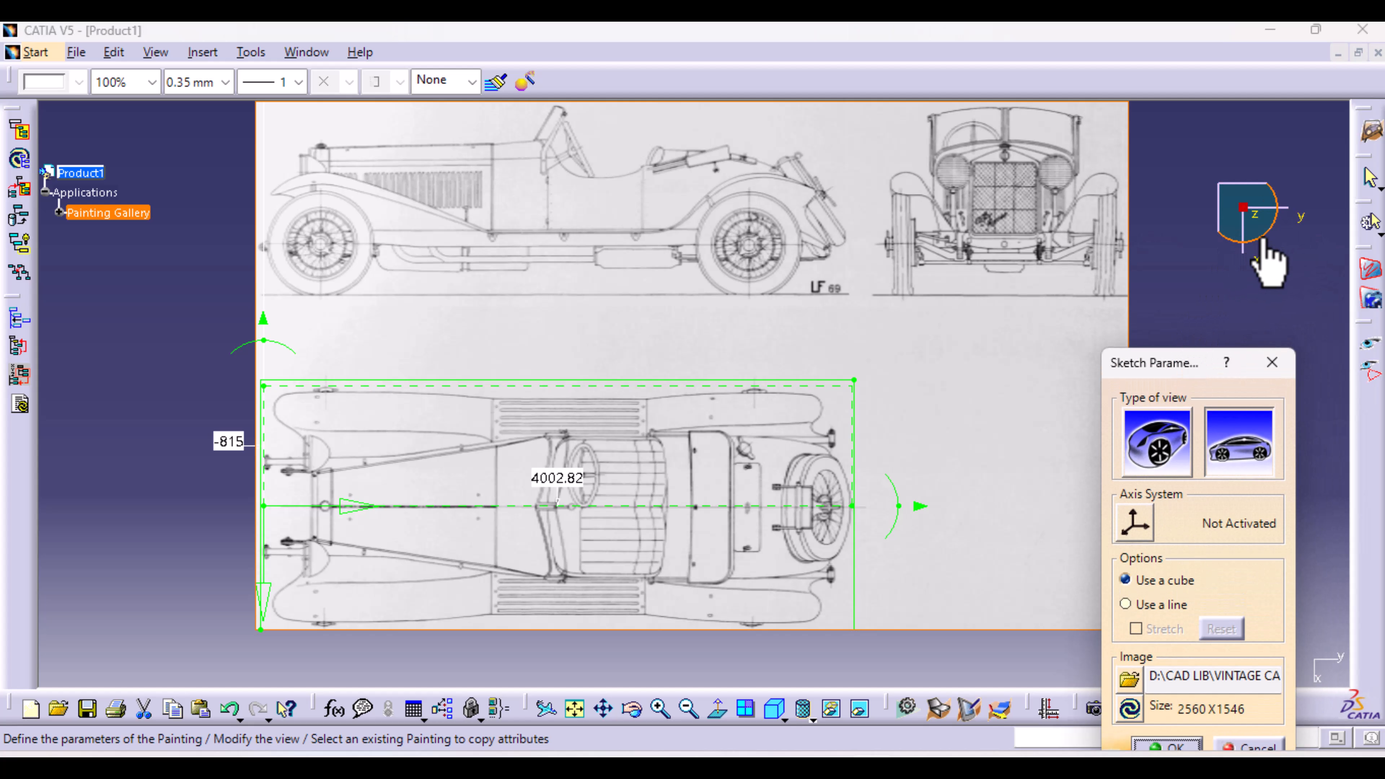
click(155, 53)
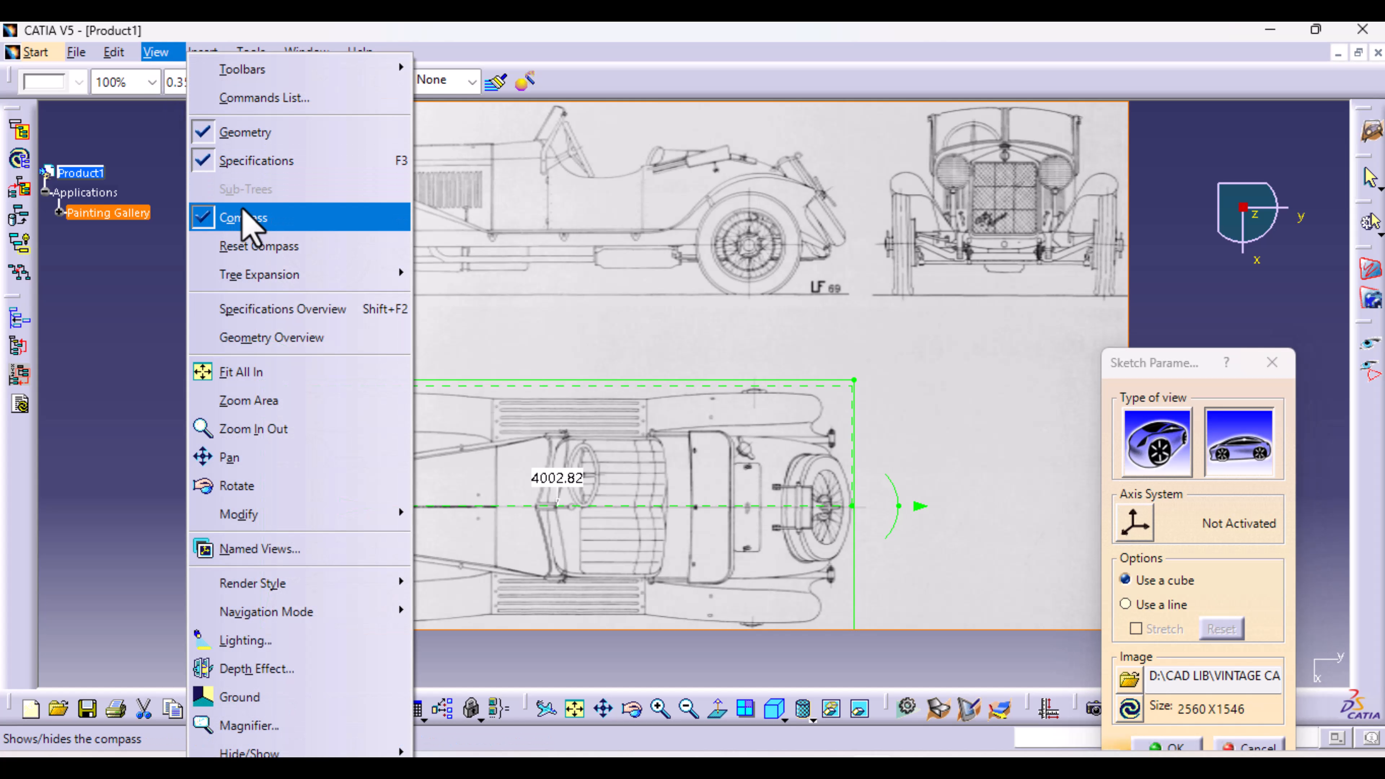
click(1202, 298)
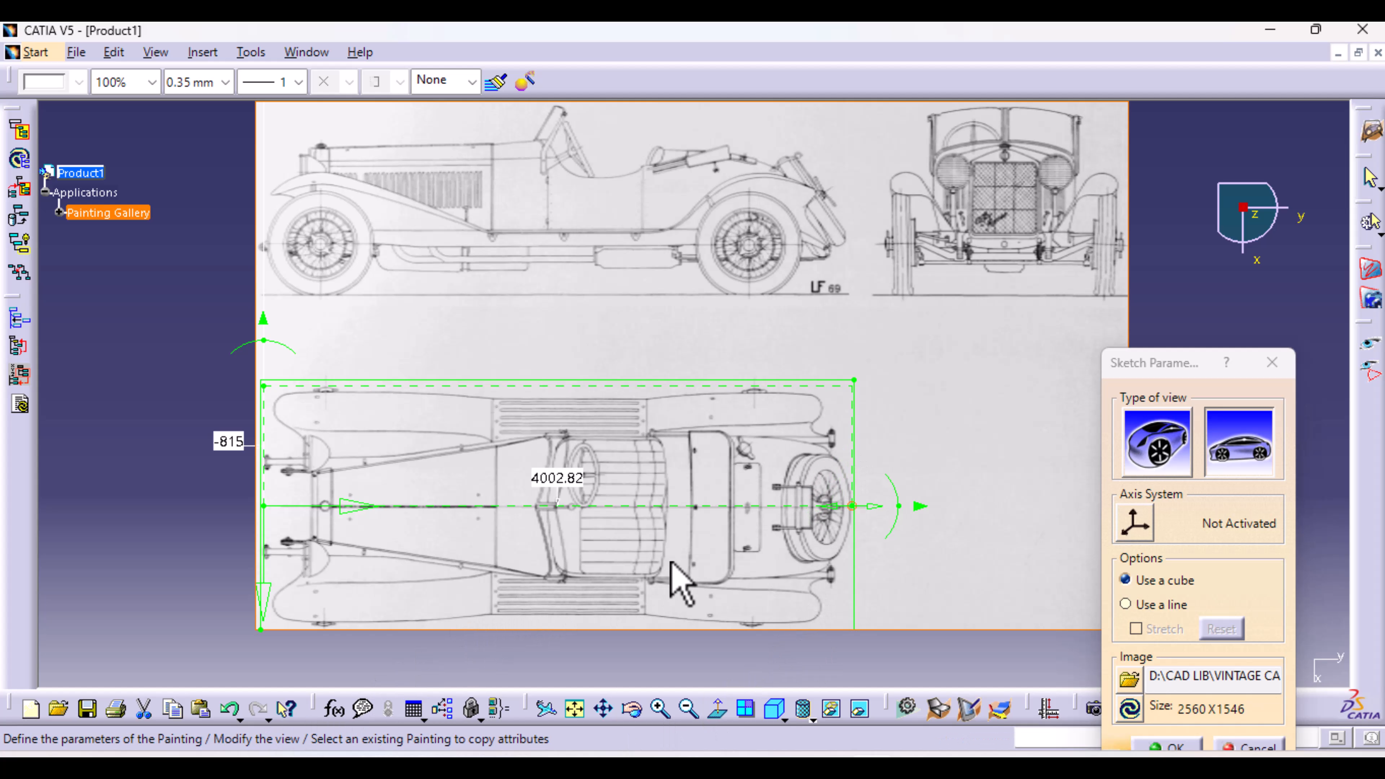
middle_drag(779, 510, 758, 424)
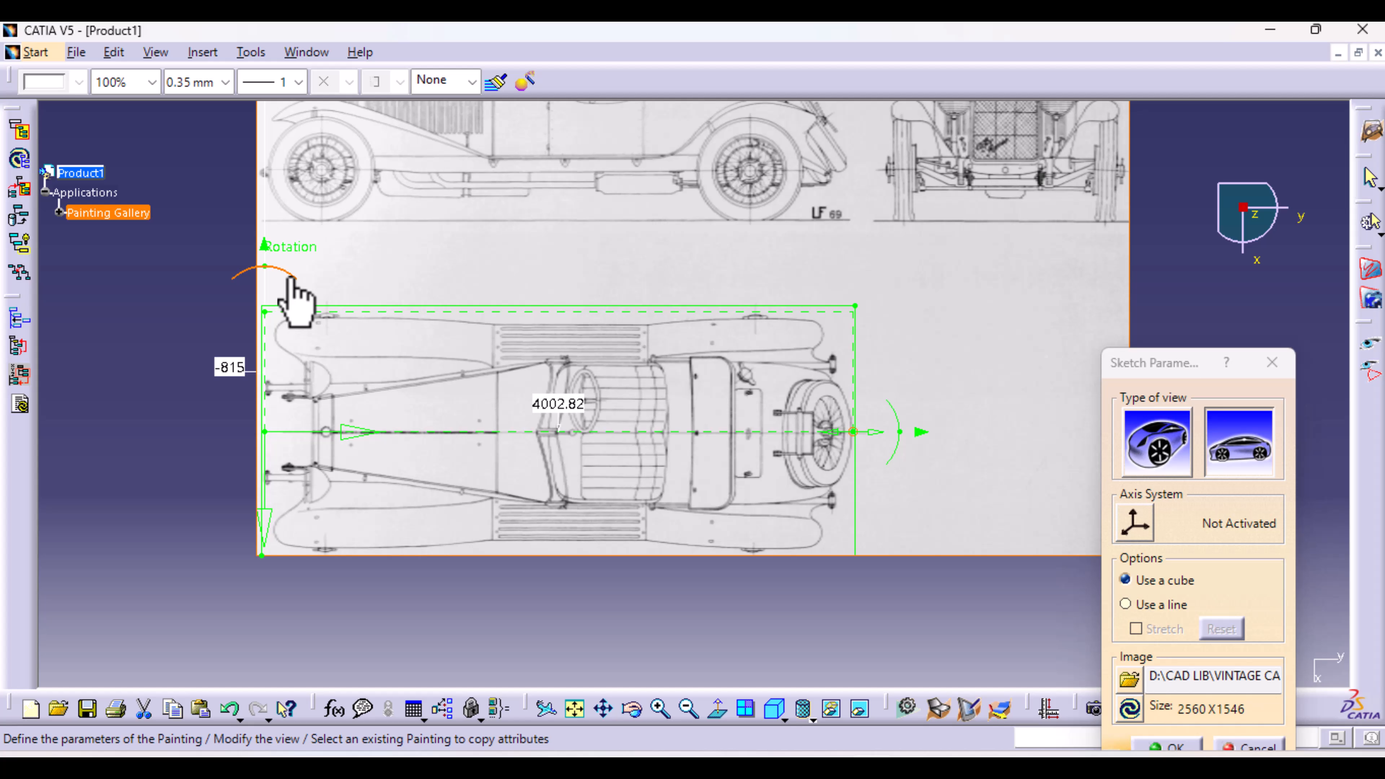
drag(291, 277, 375, 404)
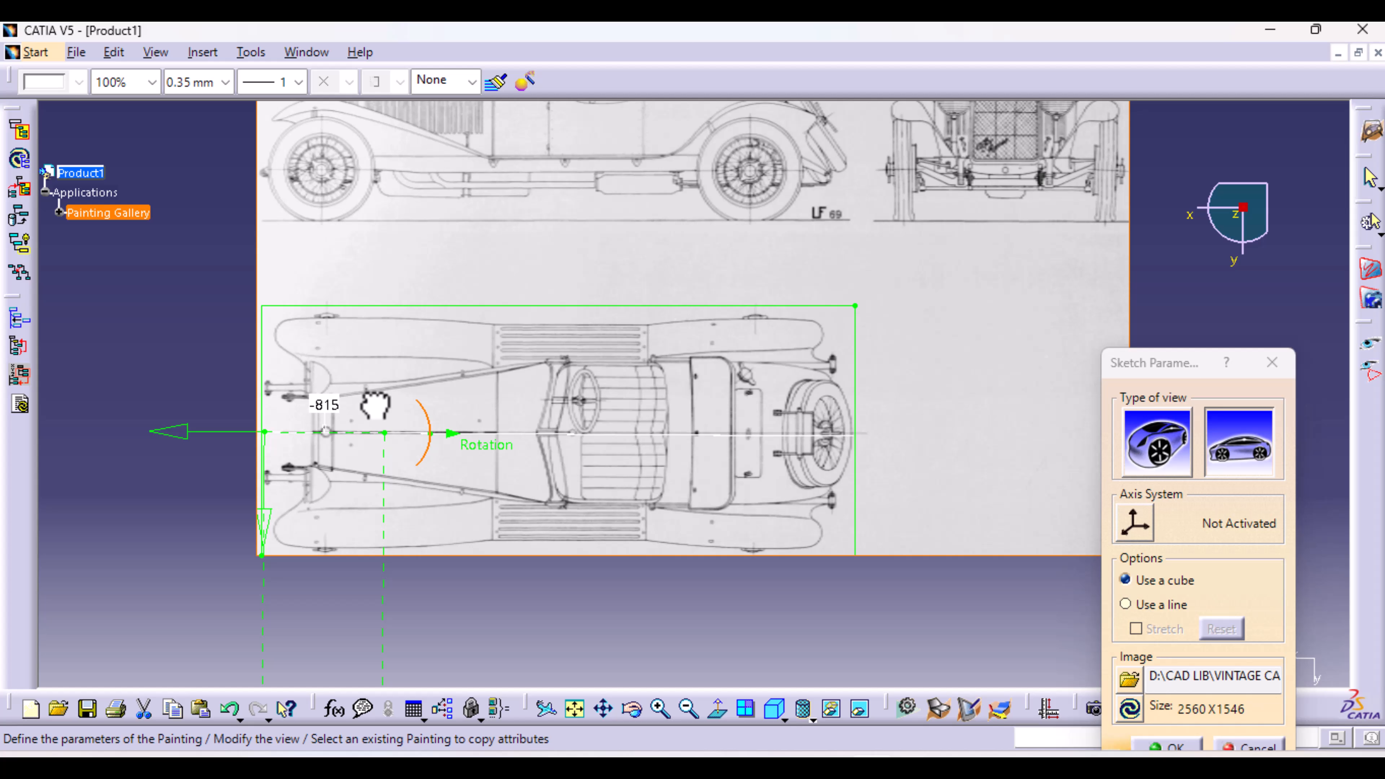
middle_drag(479, 592, 548, 491)
mouse_move(556, 562)
middle_down()
mouse_move(576, 464)
mouse_move(736, 479)
middle_up()
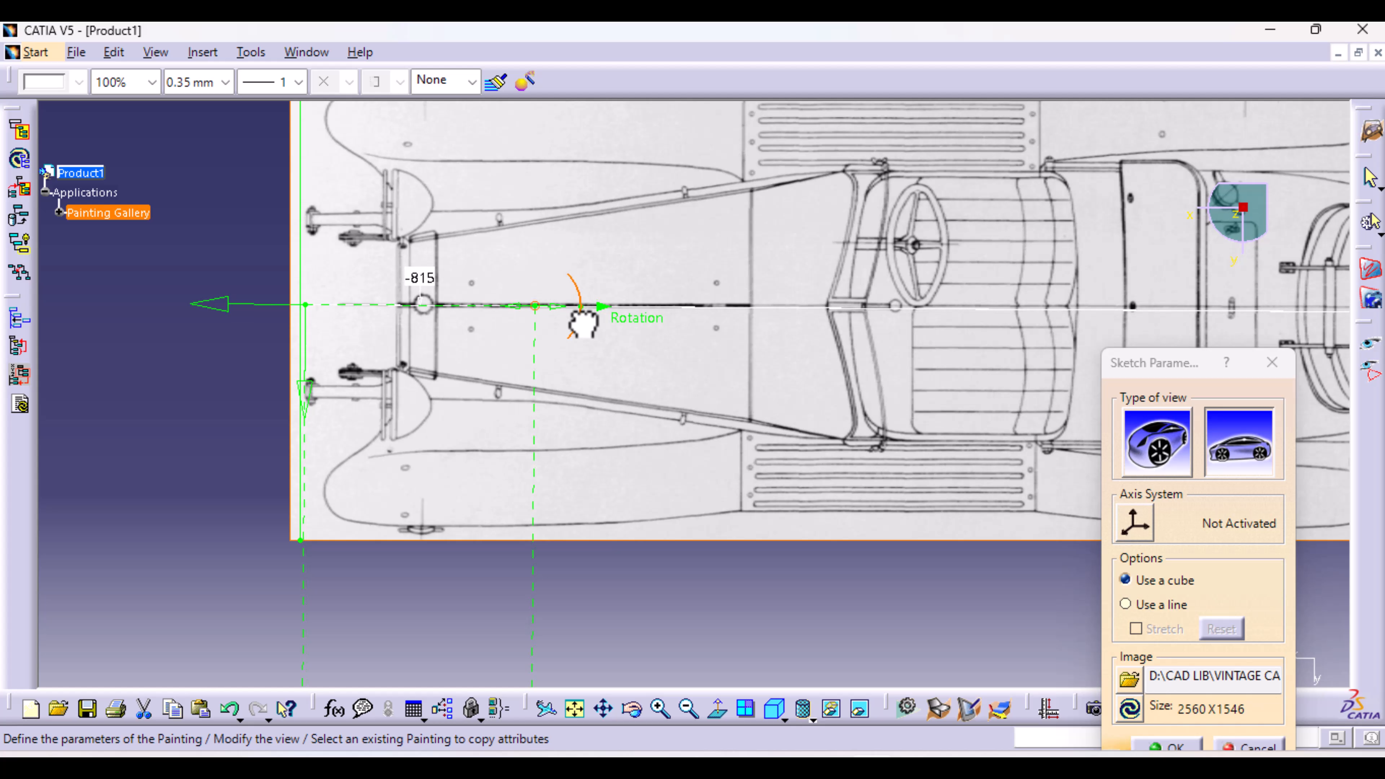
drag(584, 324, 584, 323)
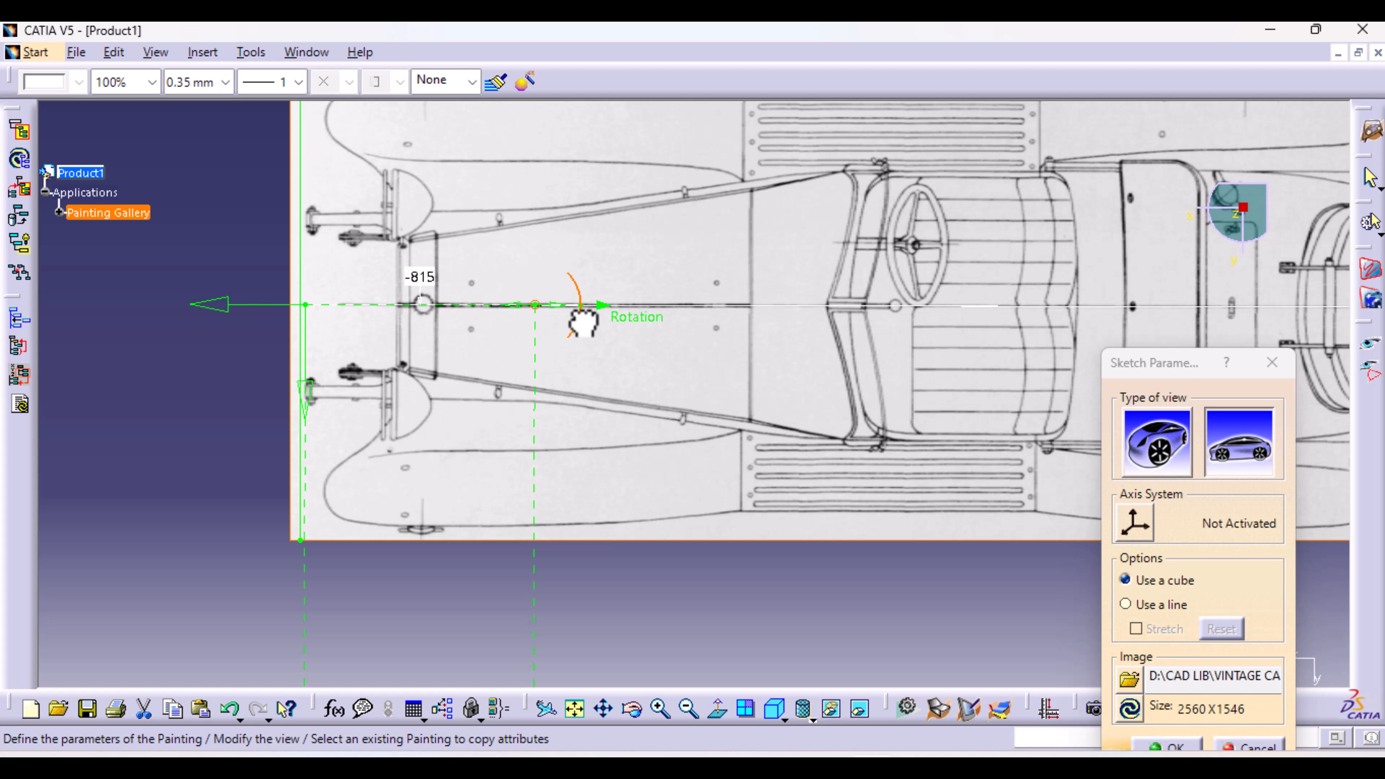
click(1187, 746)
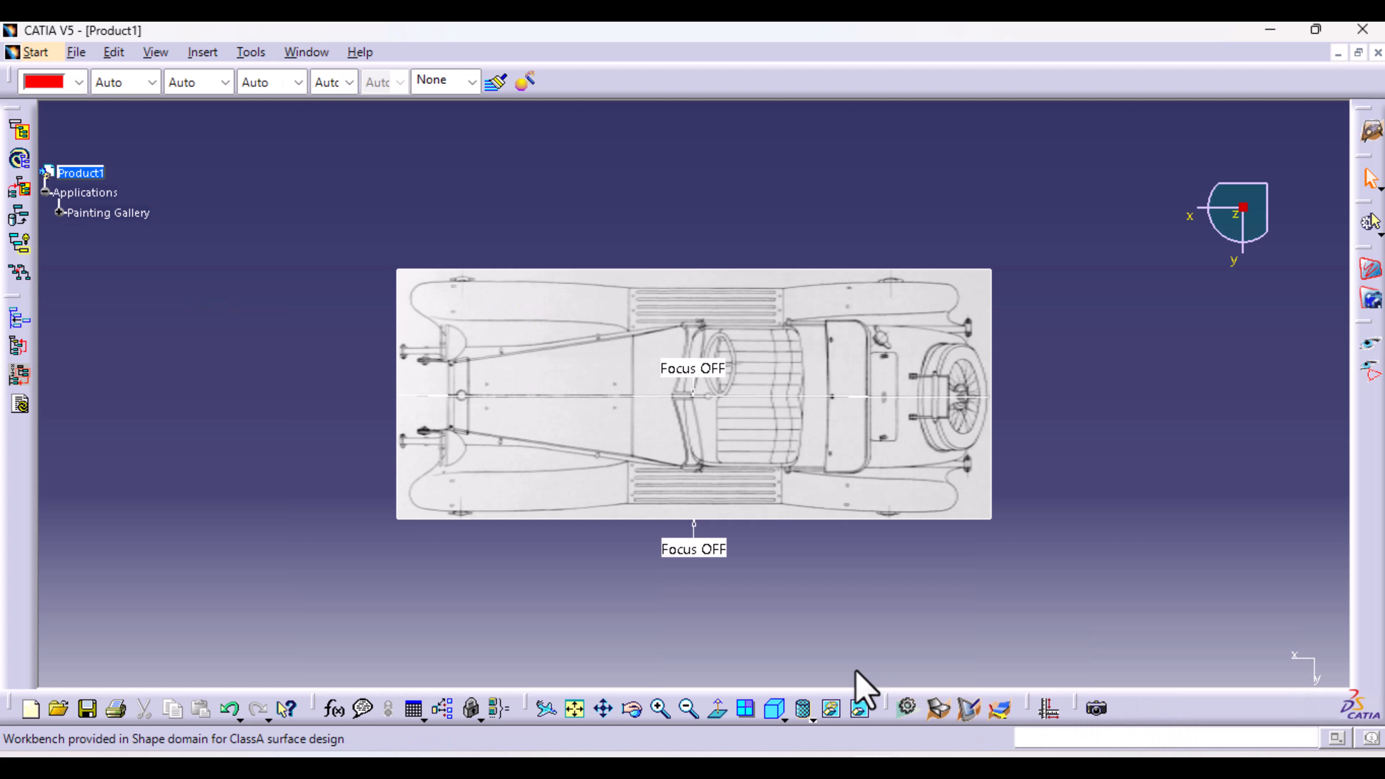
Step: Examine how the side and top blueprint sketches line up, from the isometric view and other angles
click(775, 709)
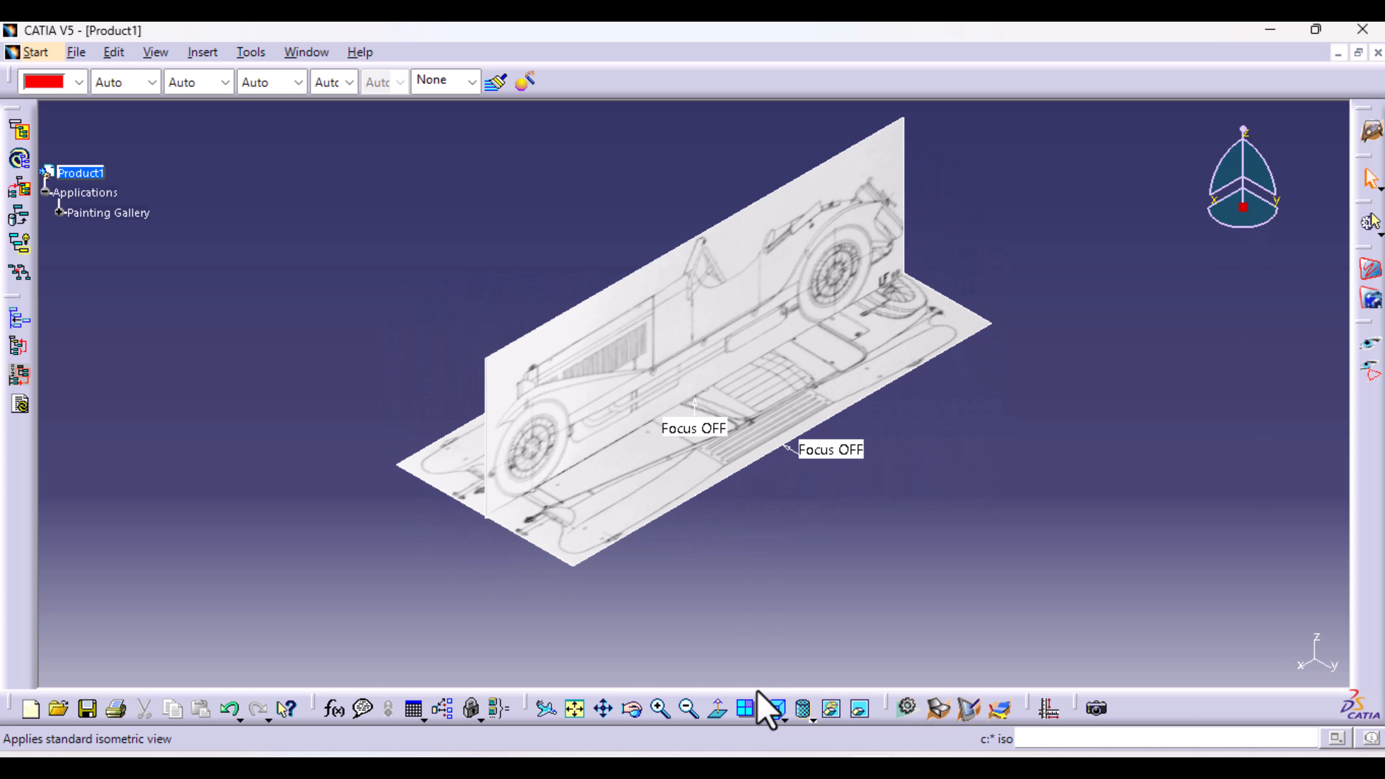
click(831, 450)
mouse_move(889, 496)
middle_down()
mouse_move(882, 485)
mouse_move(705, 512)
mouse_move(597, 571)
mouse_move(671, 592)
middle_up()
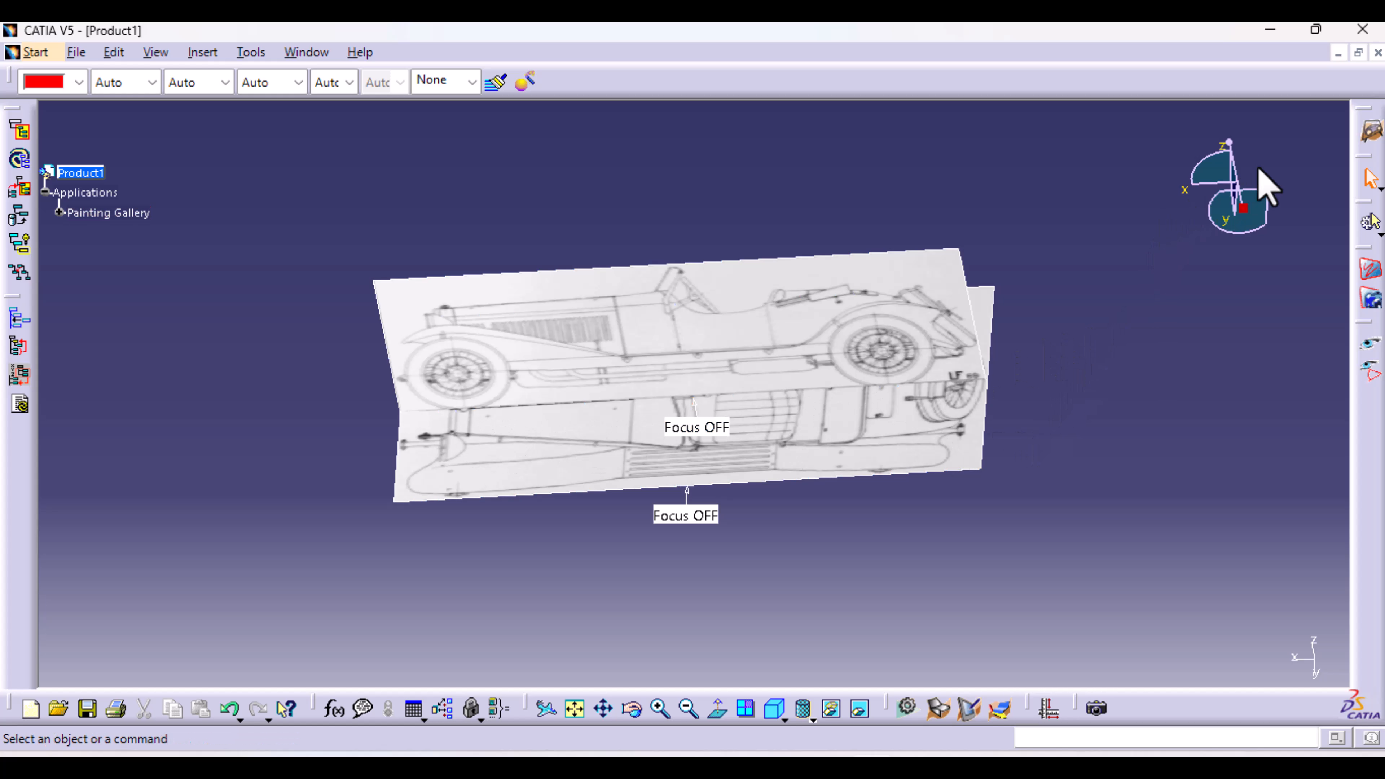
mouse_move(581, 557)
middle_down()
mouse_move(538, 516)
mouse_move(628, 433)
mouse_move(603, 588)
mouse_move(612, 610)
mouse_move(615, 581)
mouse_move(643, 566)
mouse_move(649, 621)
mouse_move(649, 579)
mouse_move(718, 388)
middle_up()
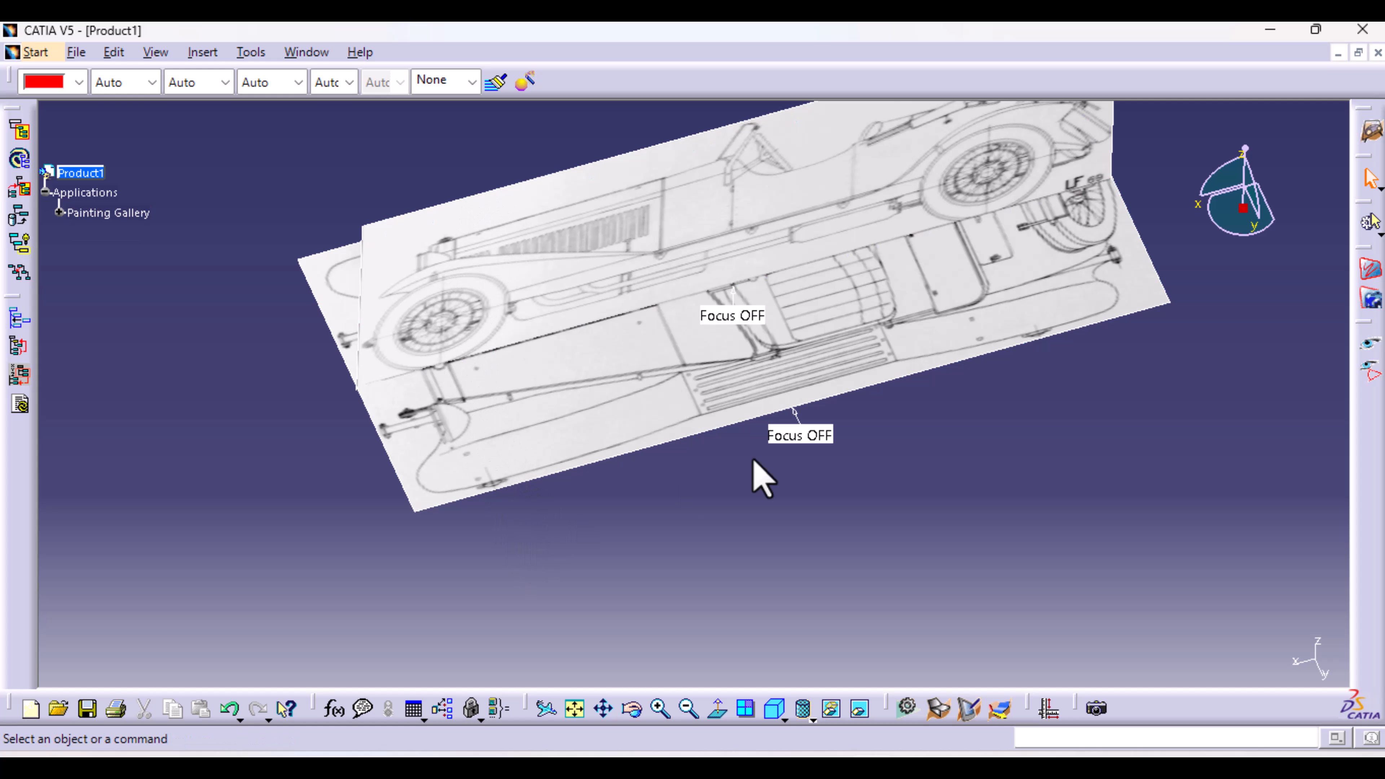
middle_drag(781, 510, 553, 595)
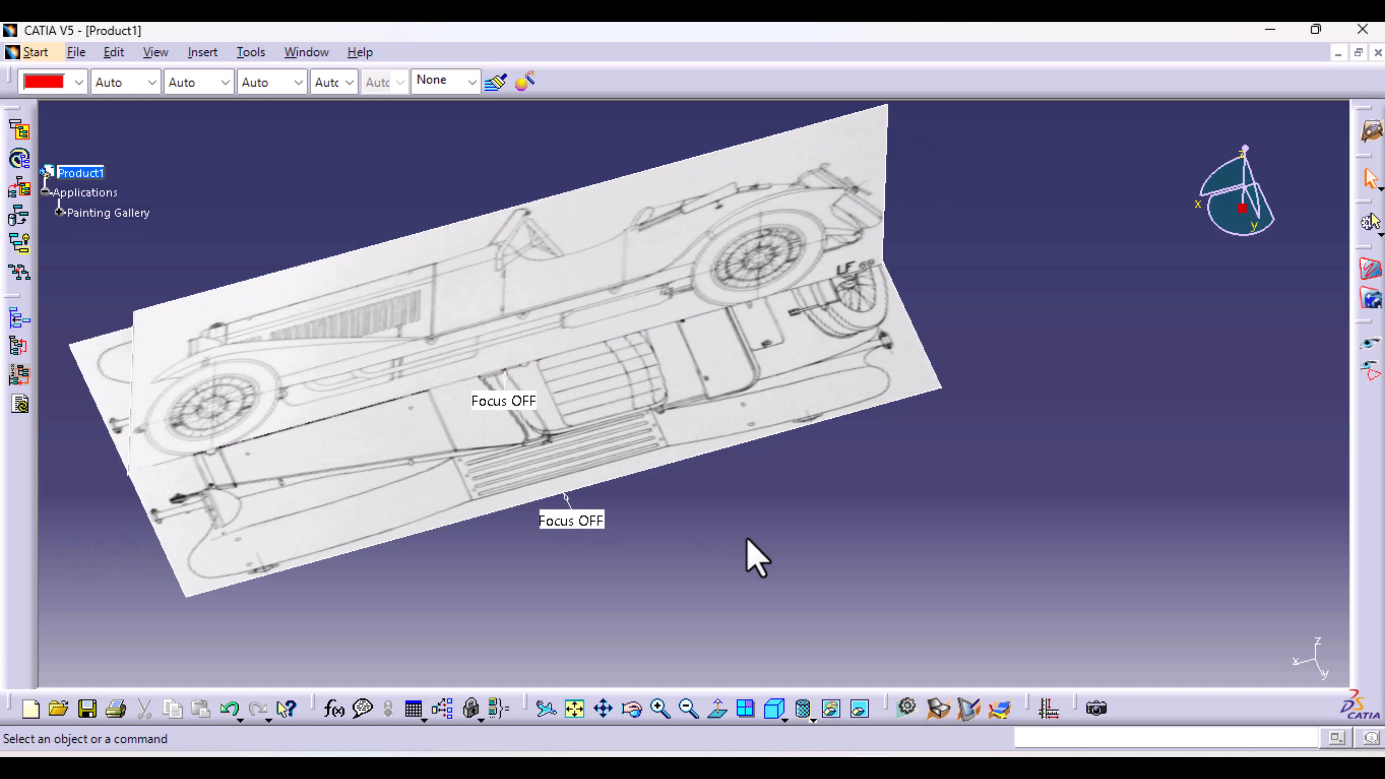
middle_drag(752, 527, 891, 486)
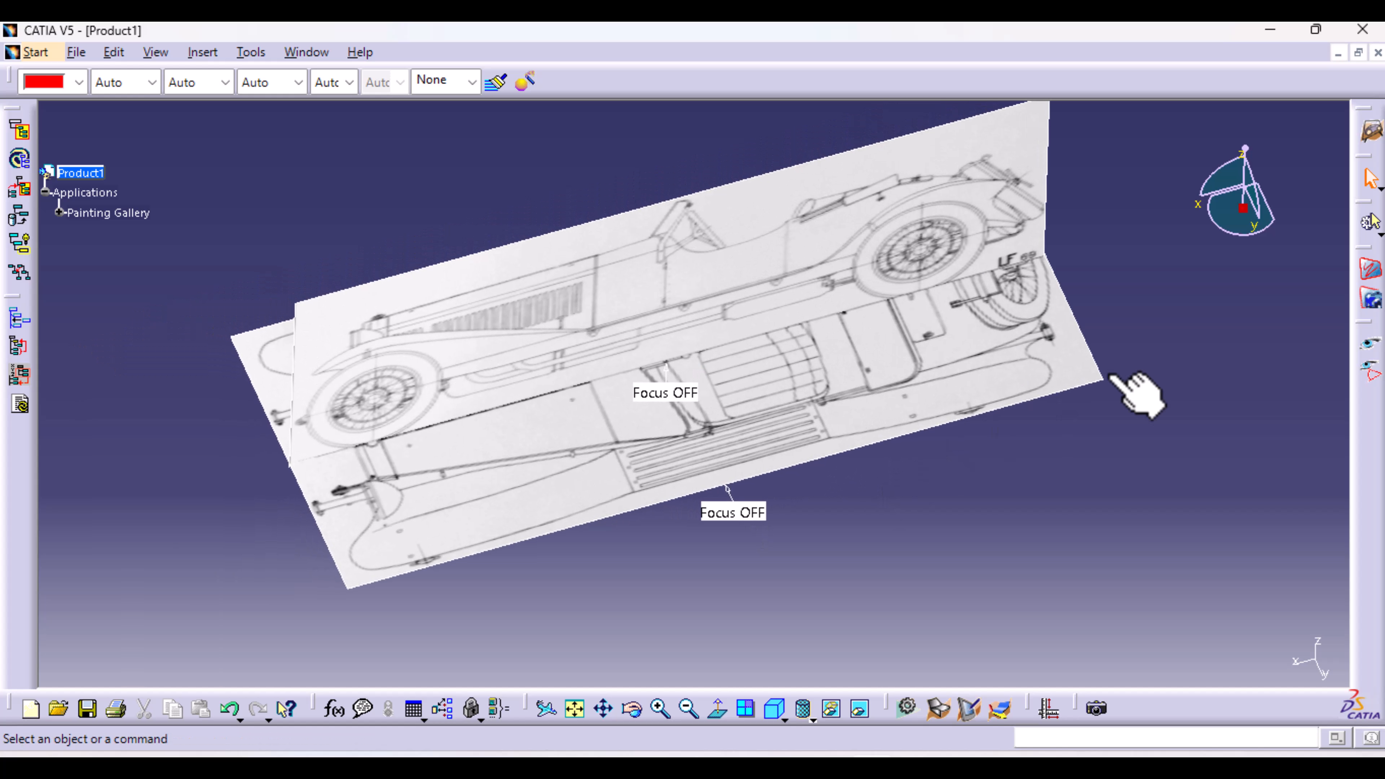
scroll(543, 417, down, 3)
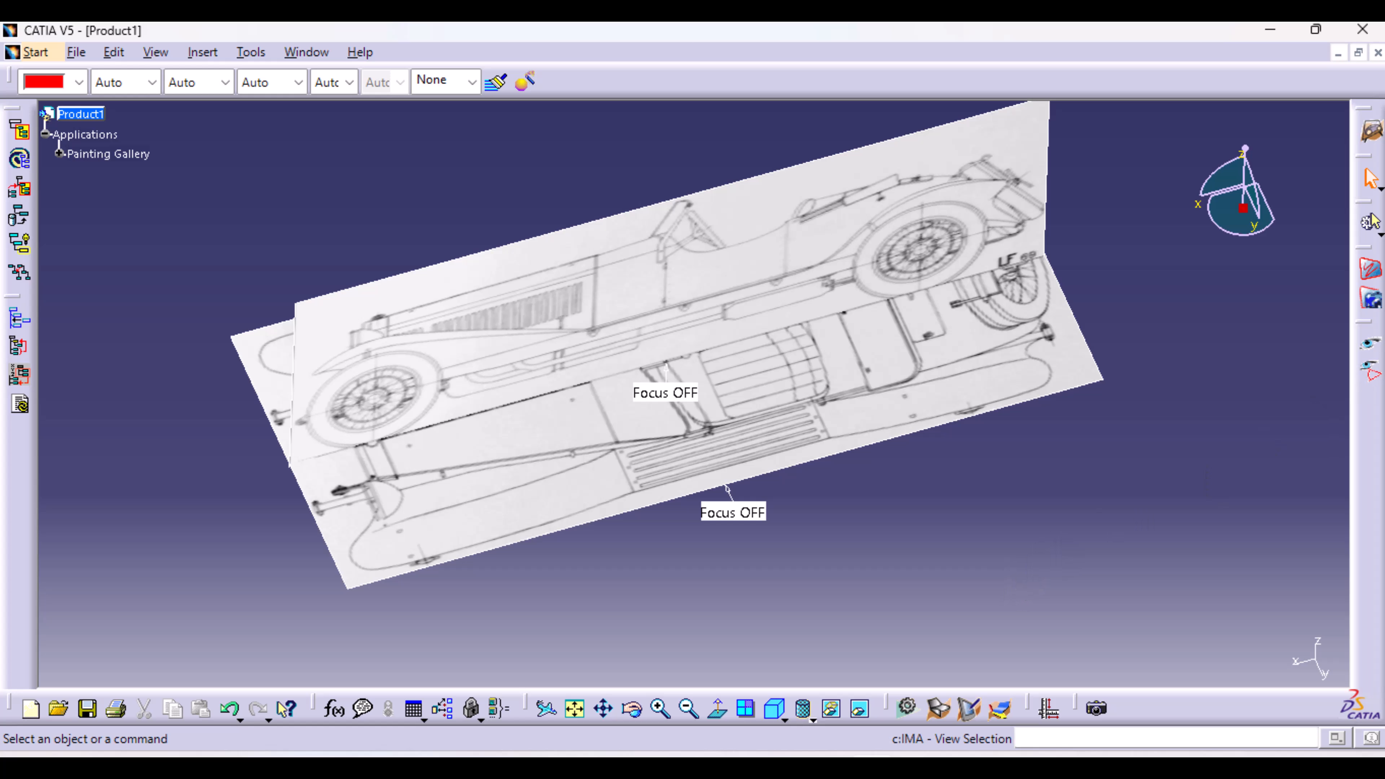
Step: Create a new immersive sketch from Alfa-Romeo_Spider_6C_1500_Super_Sport_1928-scaled.png and orient the model to the front view
click(1370, 270)
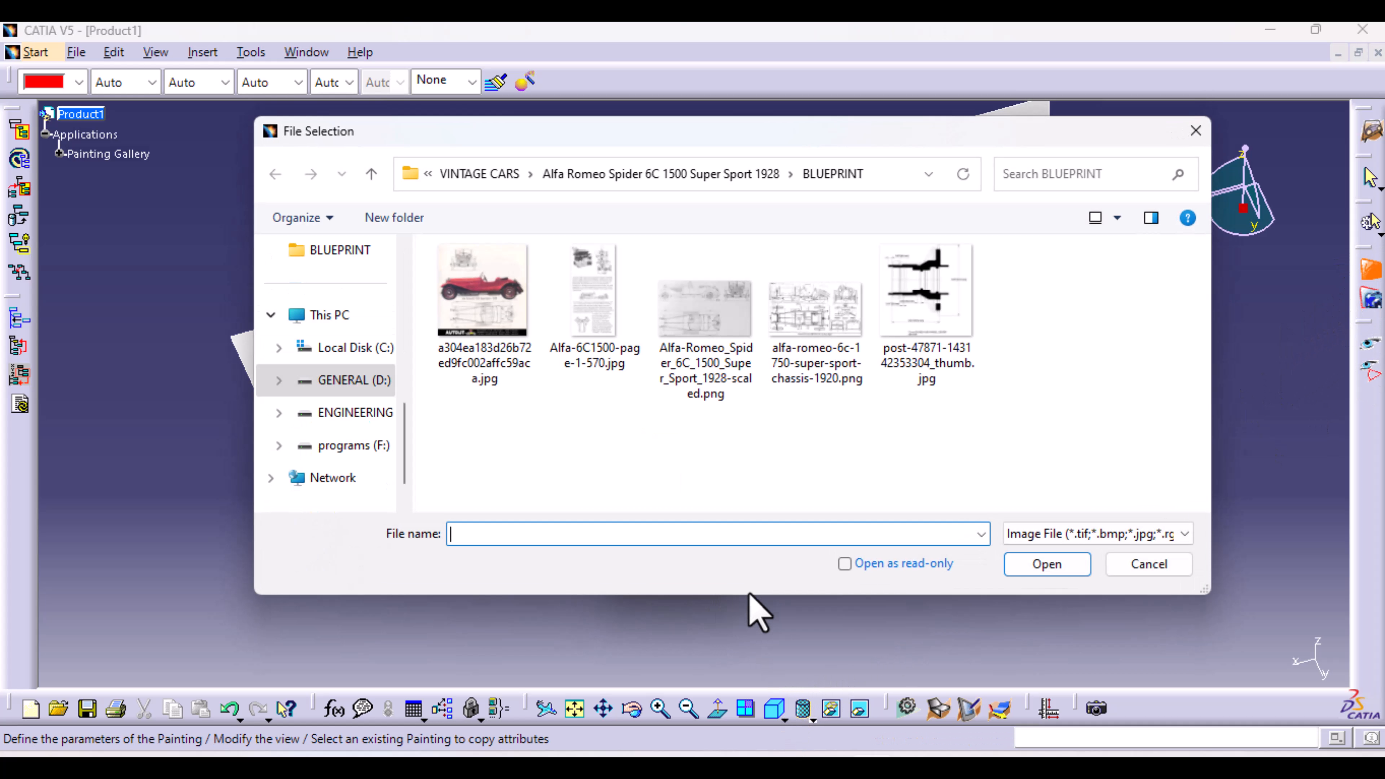
double_click(723, 324)
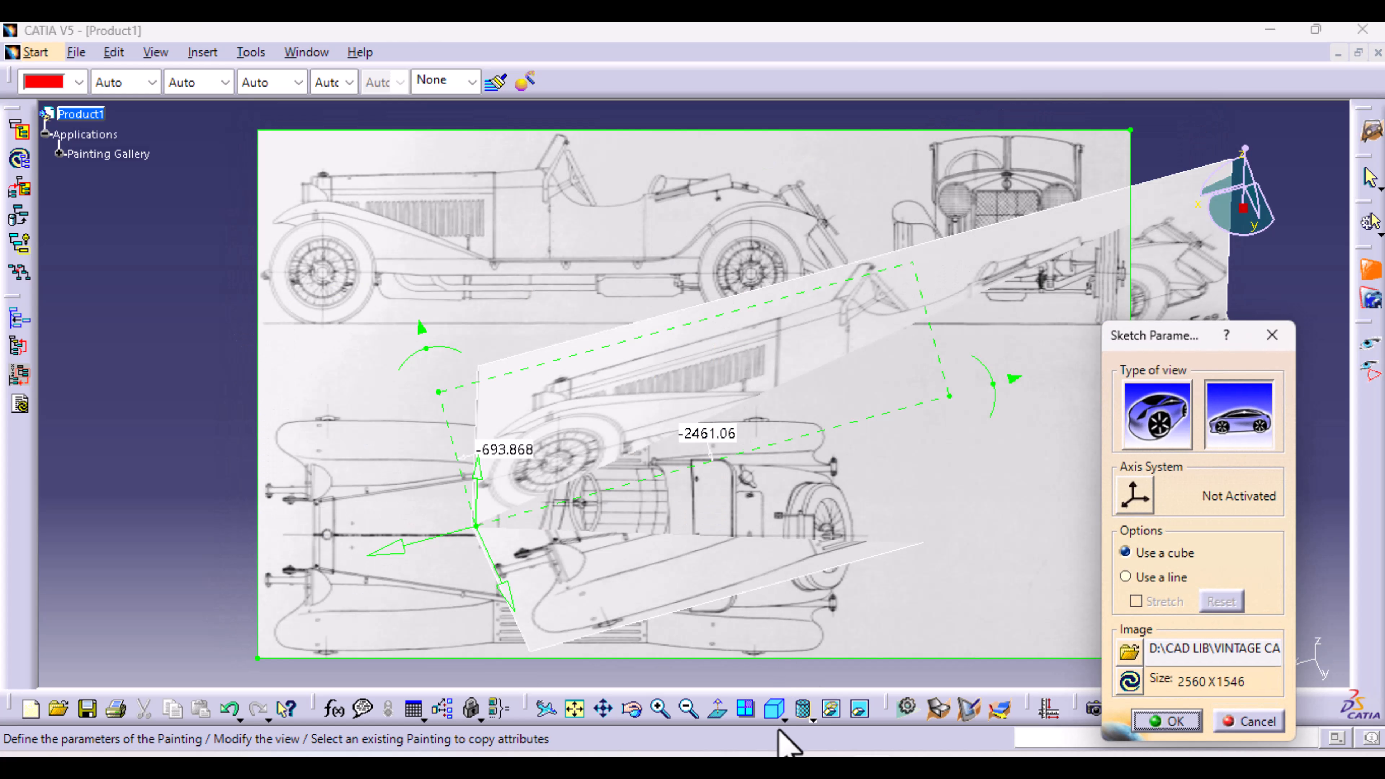
click(784, 719)
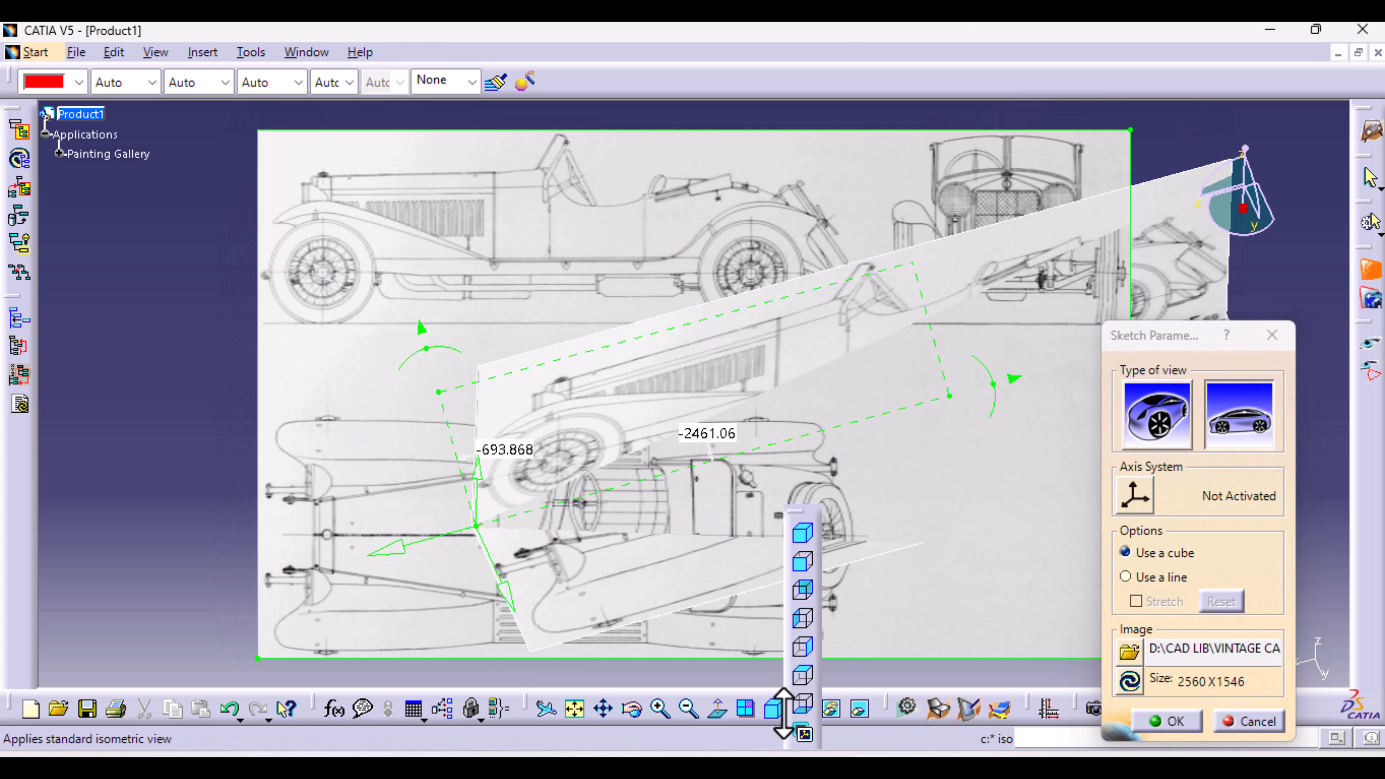
click(802, 563)
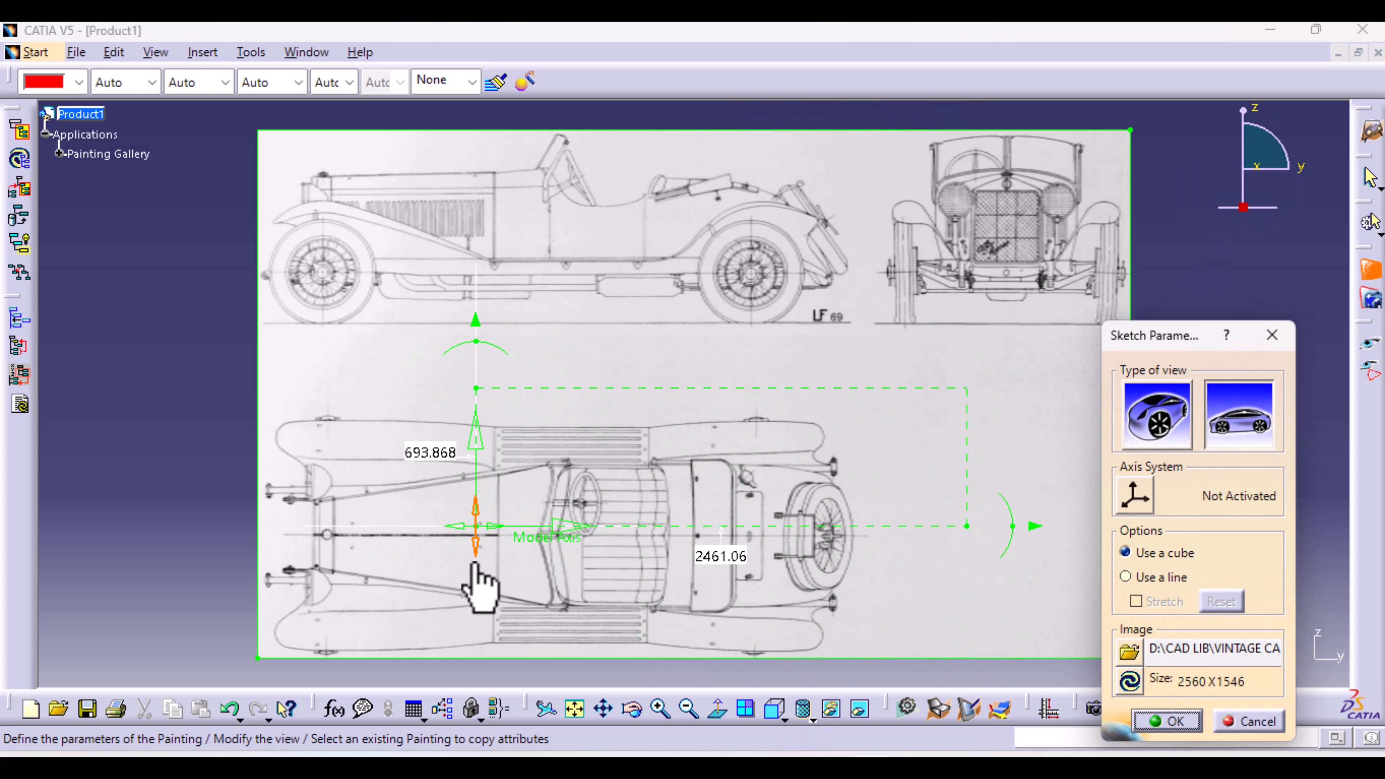
Step: Place the model axis origin where the vertical centreline of the car's front view meets the ground line
drag(476, 527, 860, 339)
middle_drag(915, 489, 482, 619)
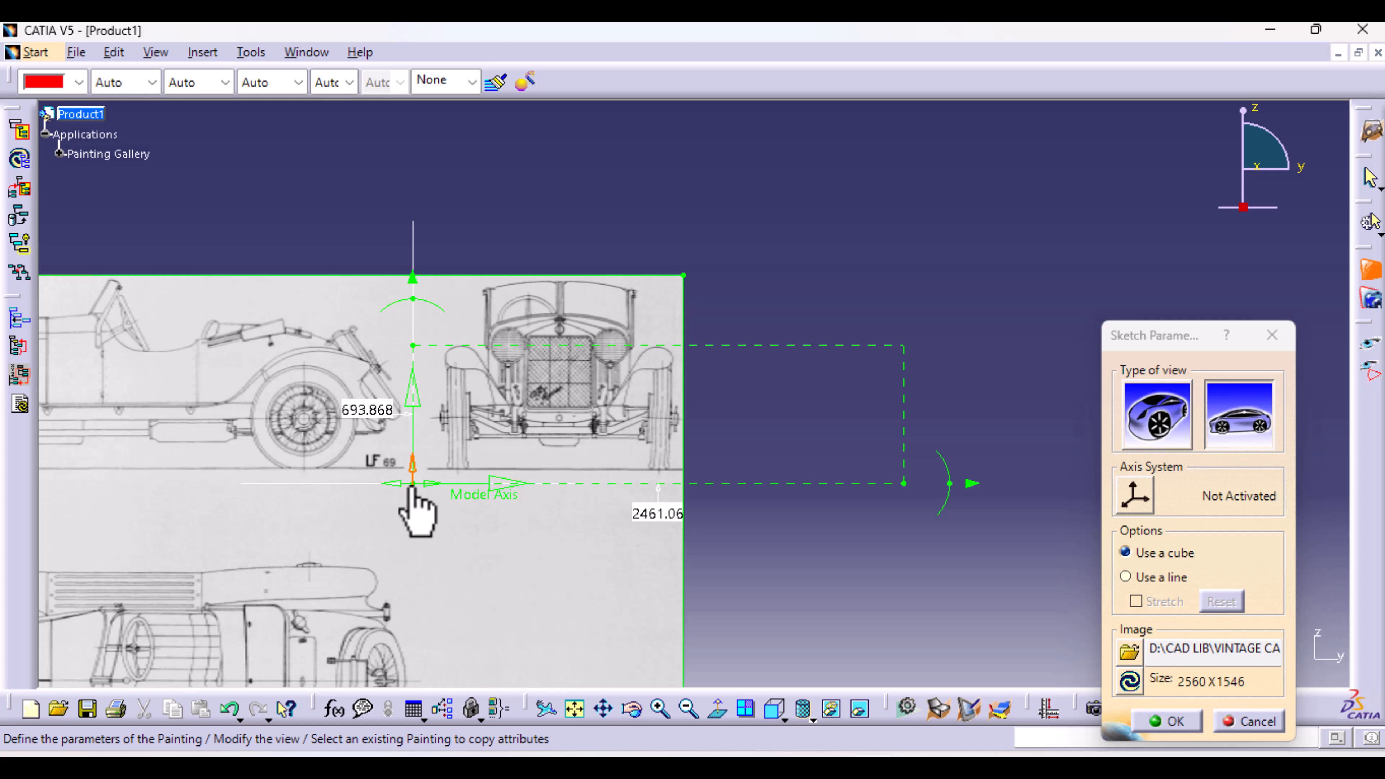
drag(414, 483, 562, 482)
middle_drag(572, 672, 542, 442)
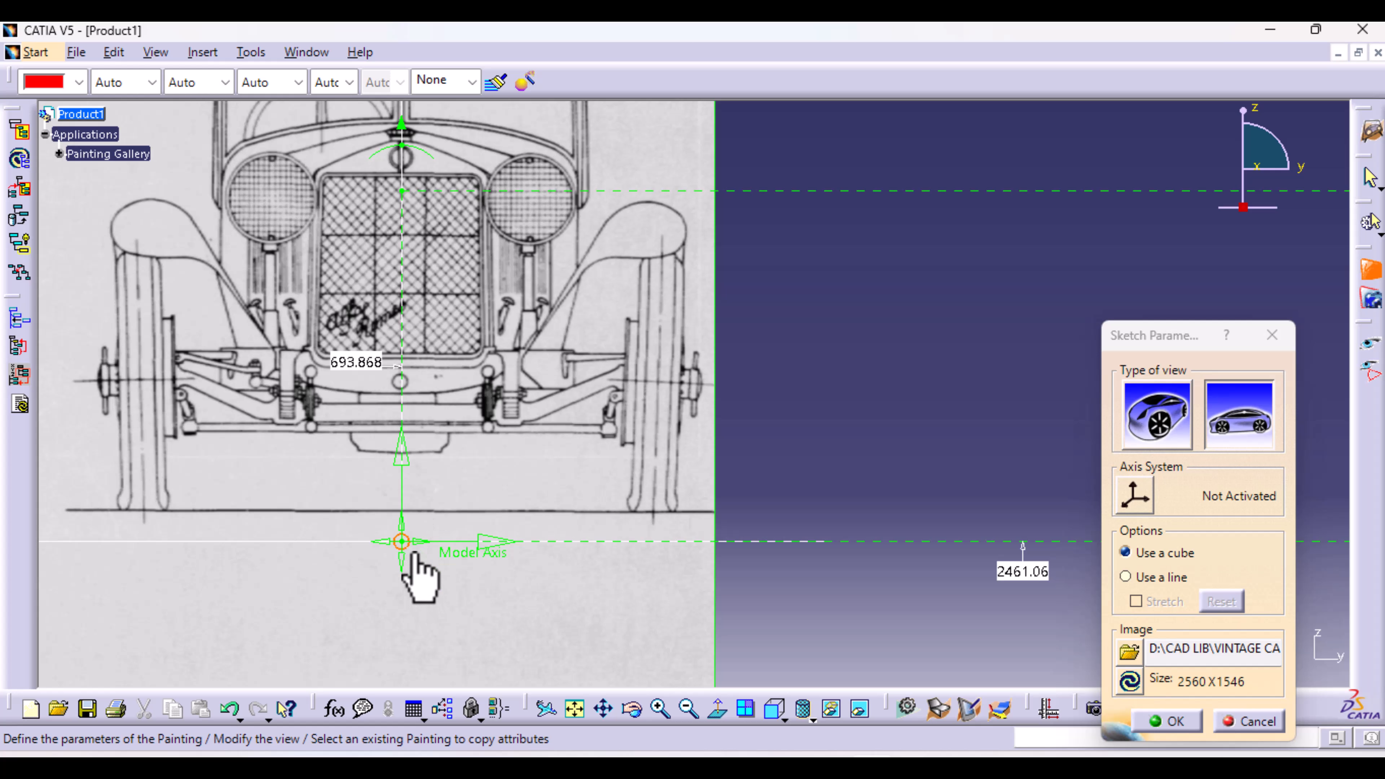
middle_drag(424, 582, 566, 458)
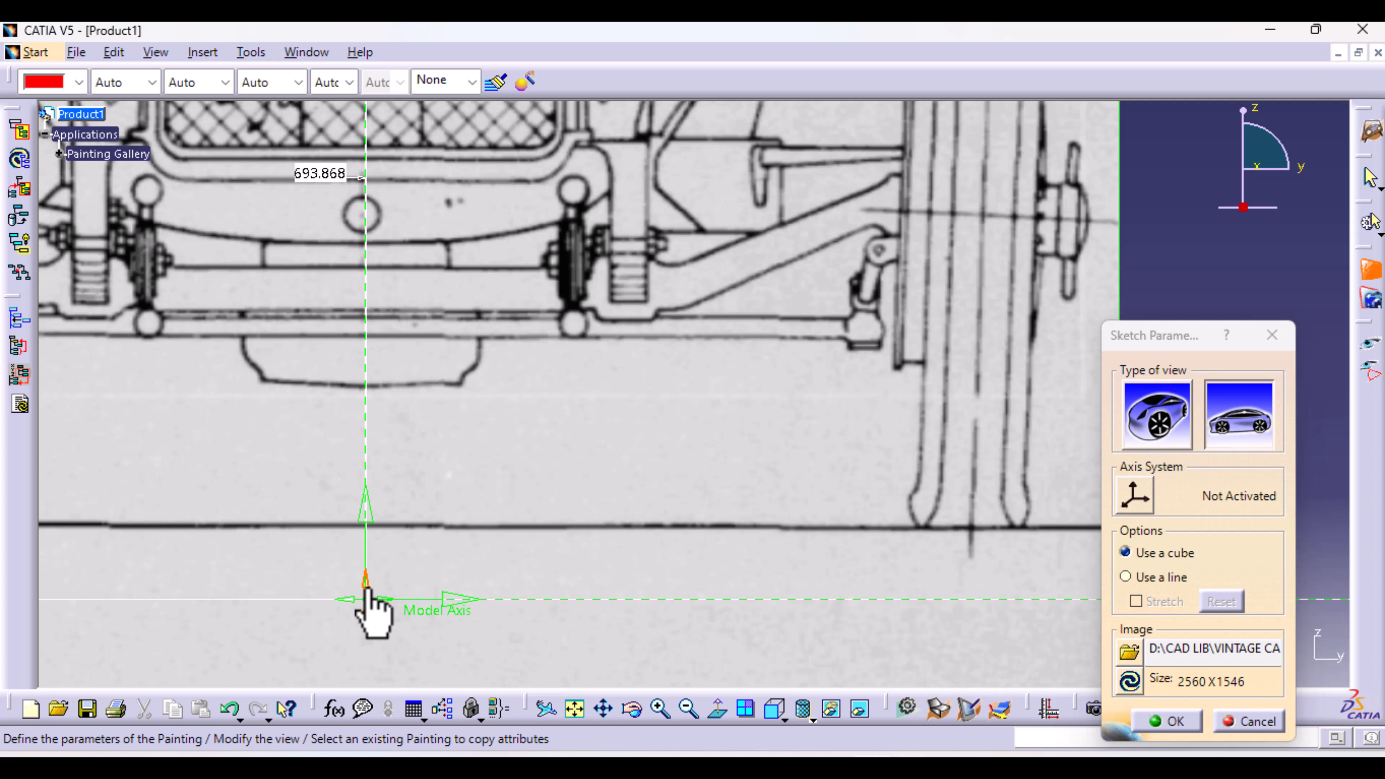
mouse_move(367, 590)
mouse_down()
mouse_move(366, 328)
mouse_move(454, 343)
mouse_move(380, 377)
mouse_up()
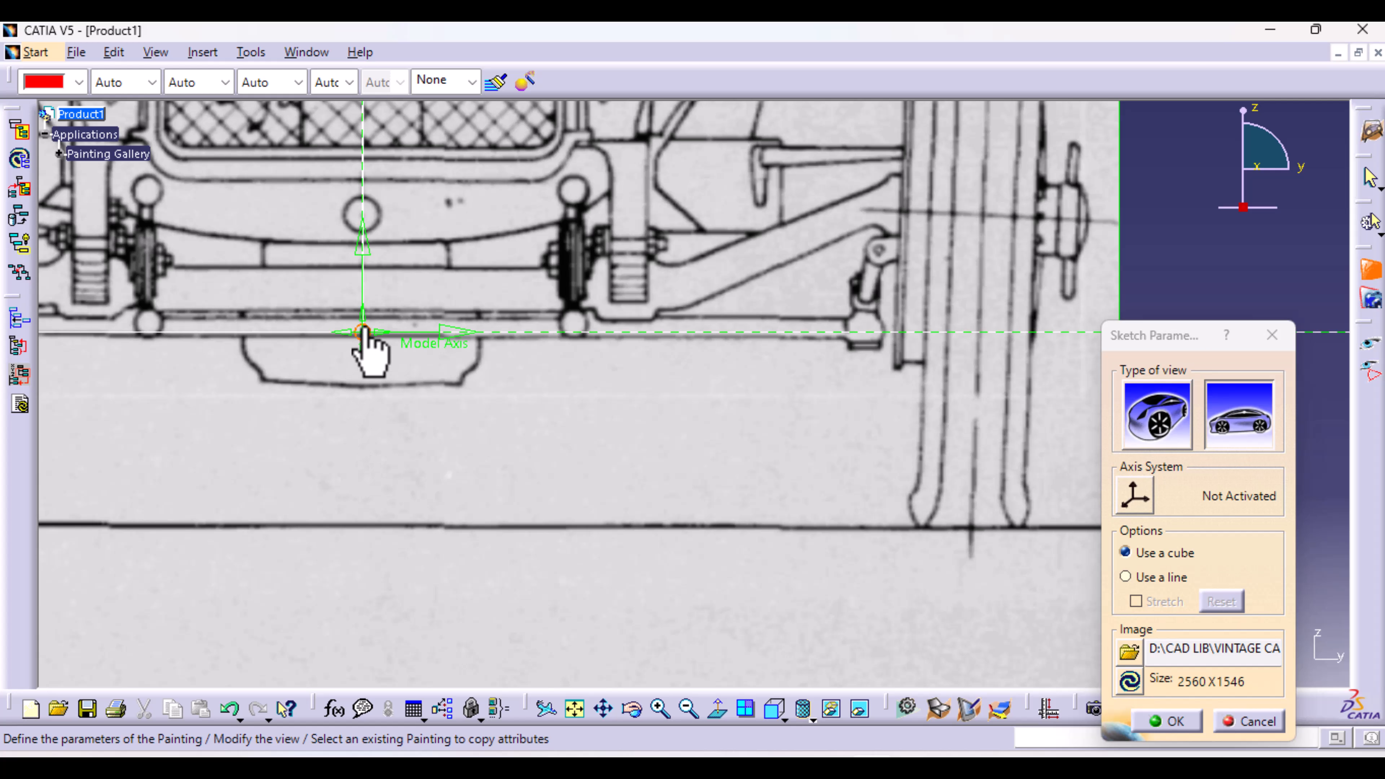
drag(363, 332, 349, 516)
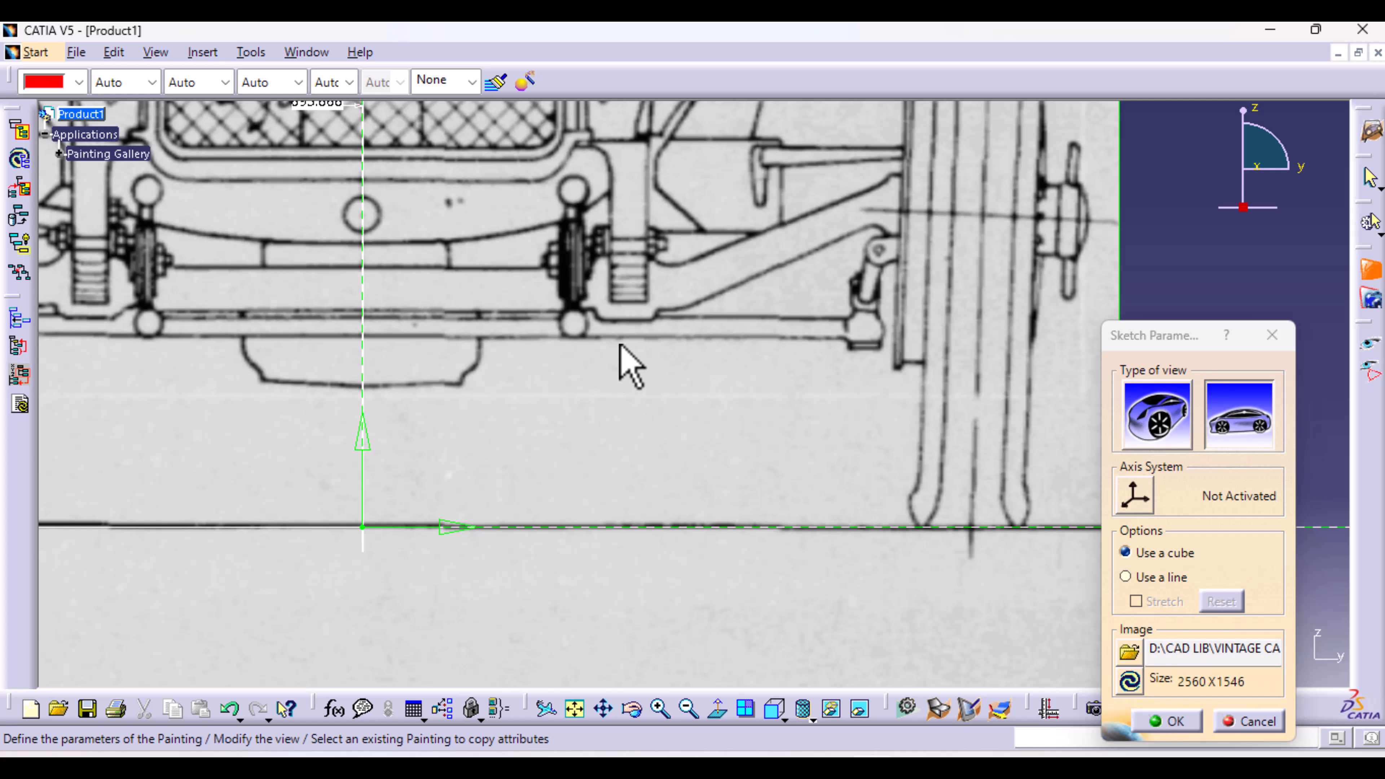
Step: Size the cube to the blueprint's upper edge, about 969 high, and to the outer wheel hub, about 601 wide
mouse_move(621, 350)
middle_down()
mouse_move(597, 551)
mouse_move(495, 628)
middle_up()
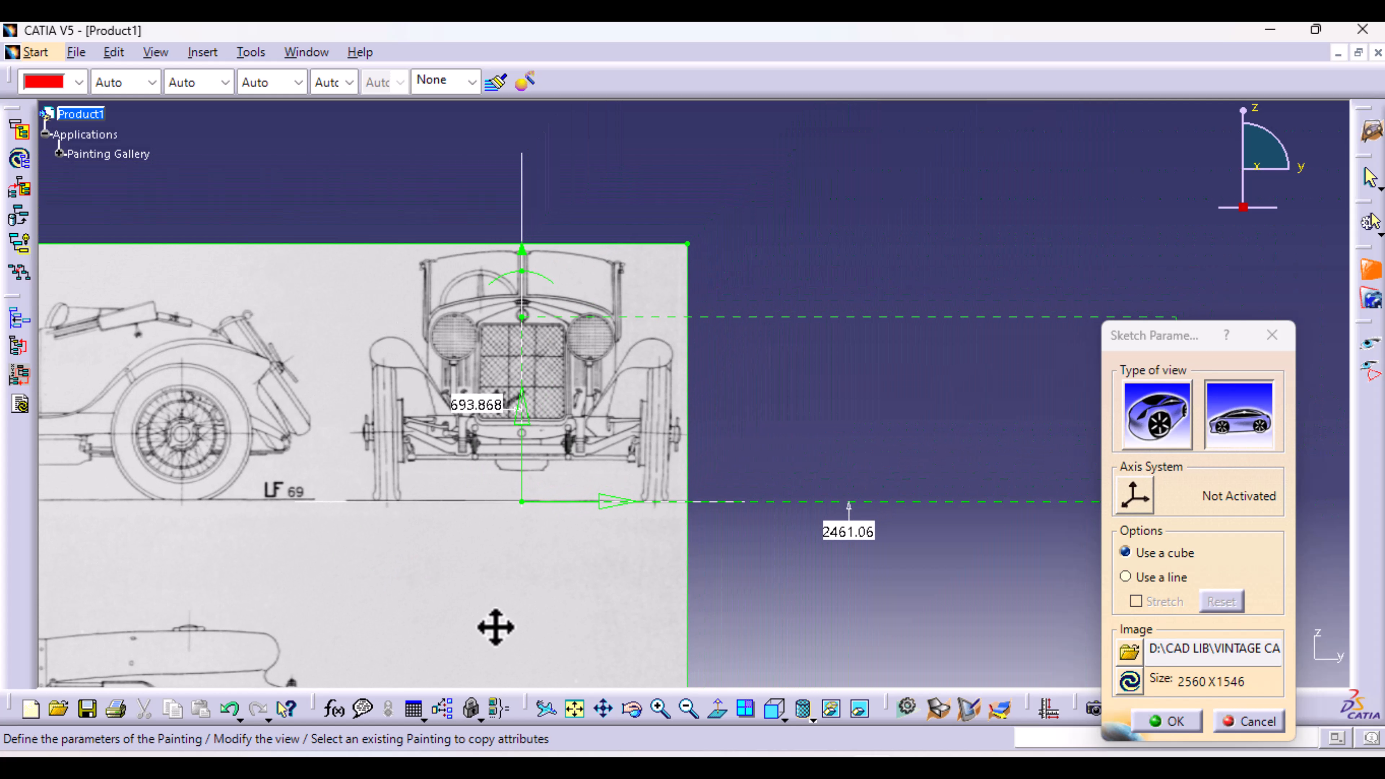
drag(522, 343, 529, 270)
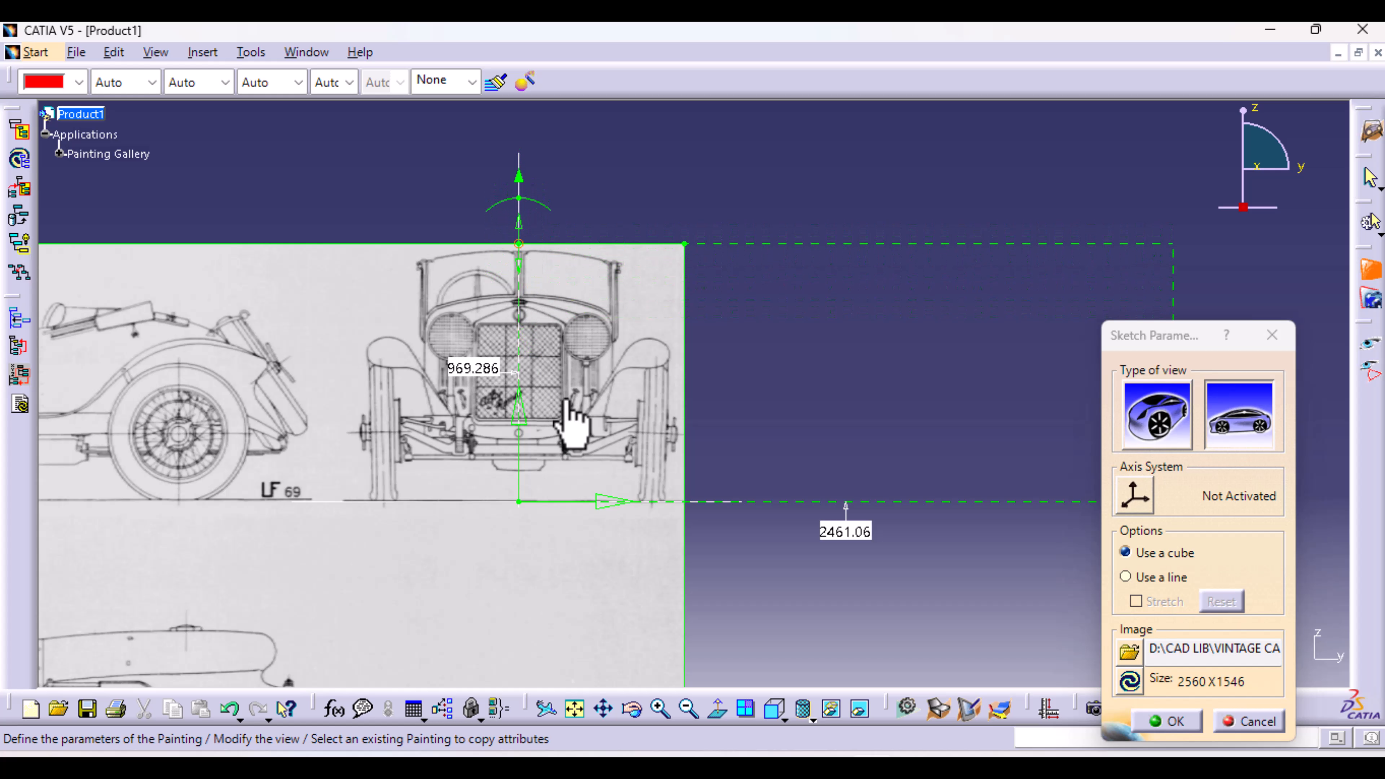
middle_drag(731, 565, 589, 440)
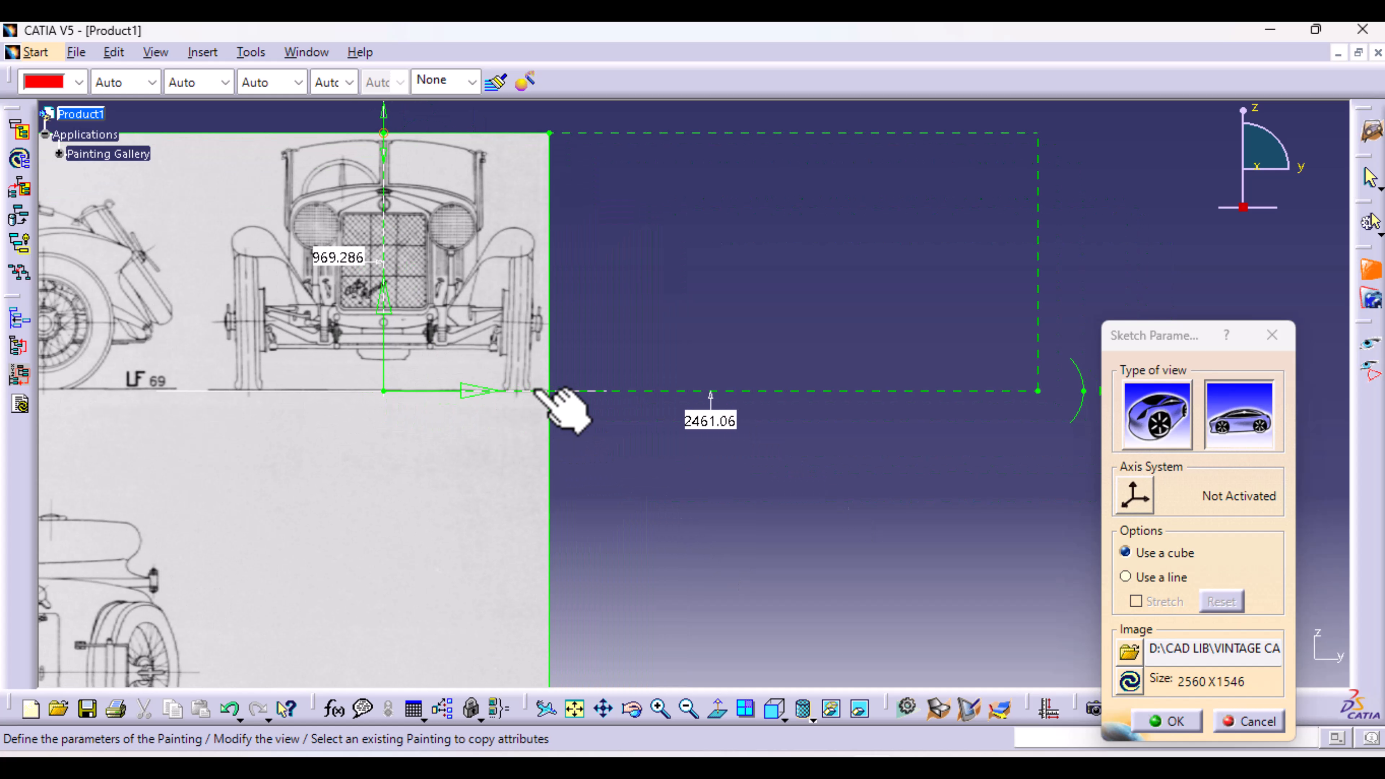
drag(1024, 404, 528, 453)
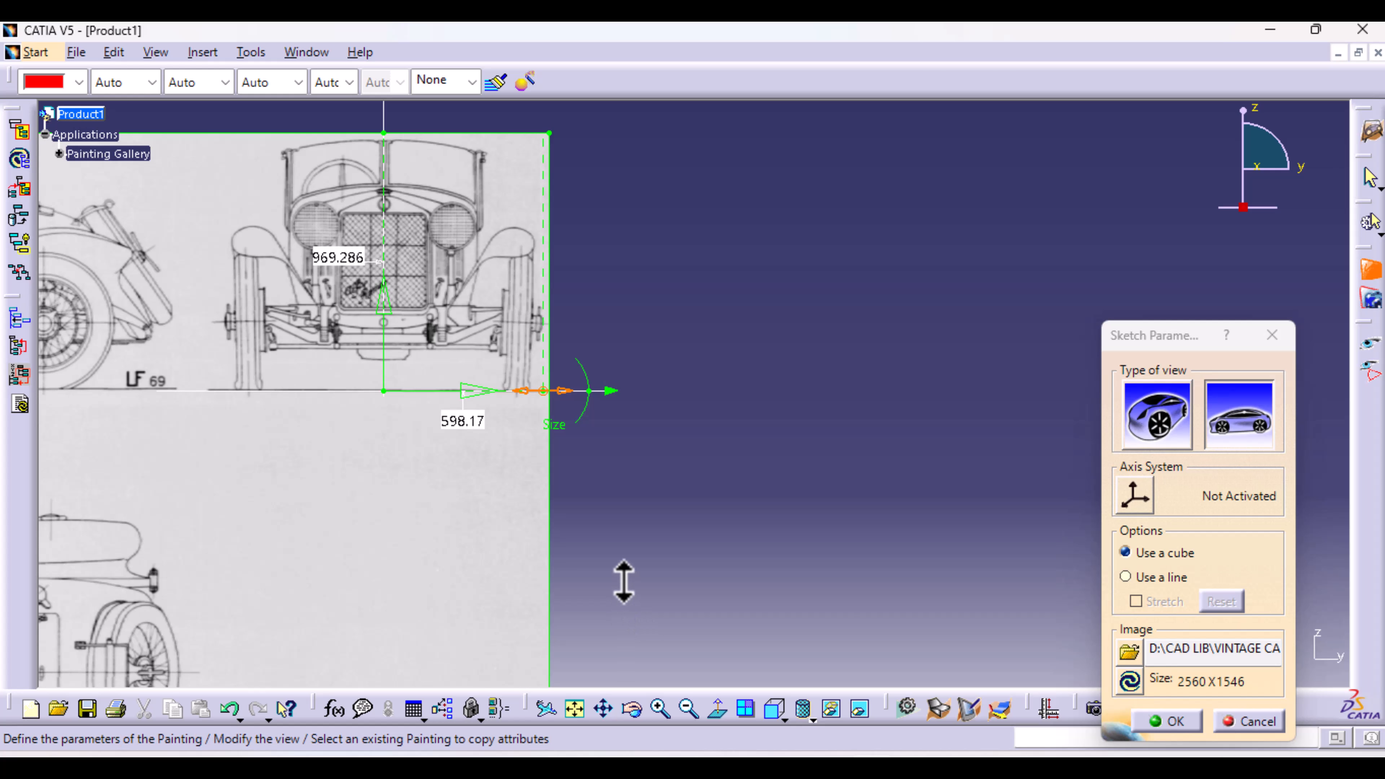
mouse_move(624, 581)
middle_down()
mouse_move(610, 452)
mouse_move(582, 463)
mouse_move(910, 609)
middle_up()
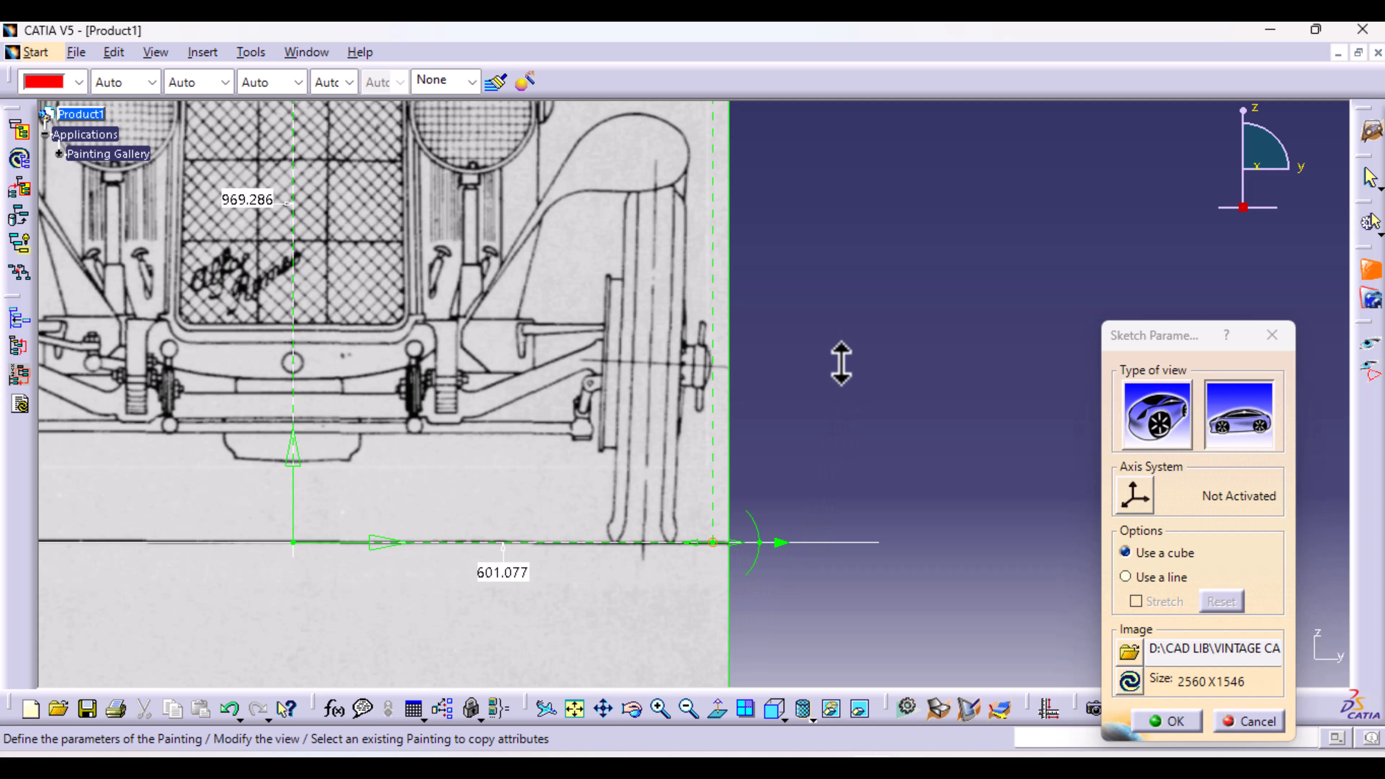
mouse_move(841, 363)
middle_down()
mouse_move(838, 536)
mouse_move(848, 473)
mouse_move(858, 554)
middle_up()
middle_drag(675, 555, 758, 477)
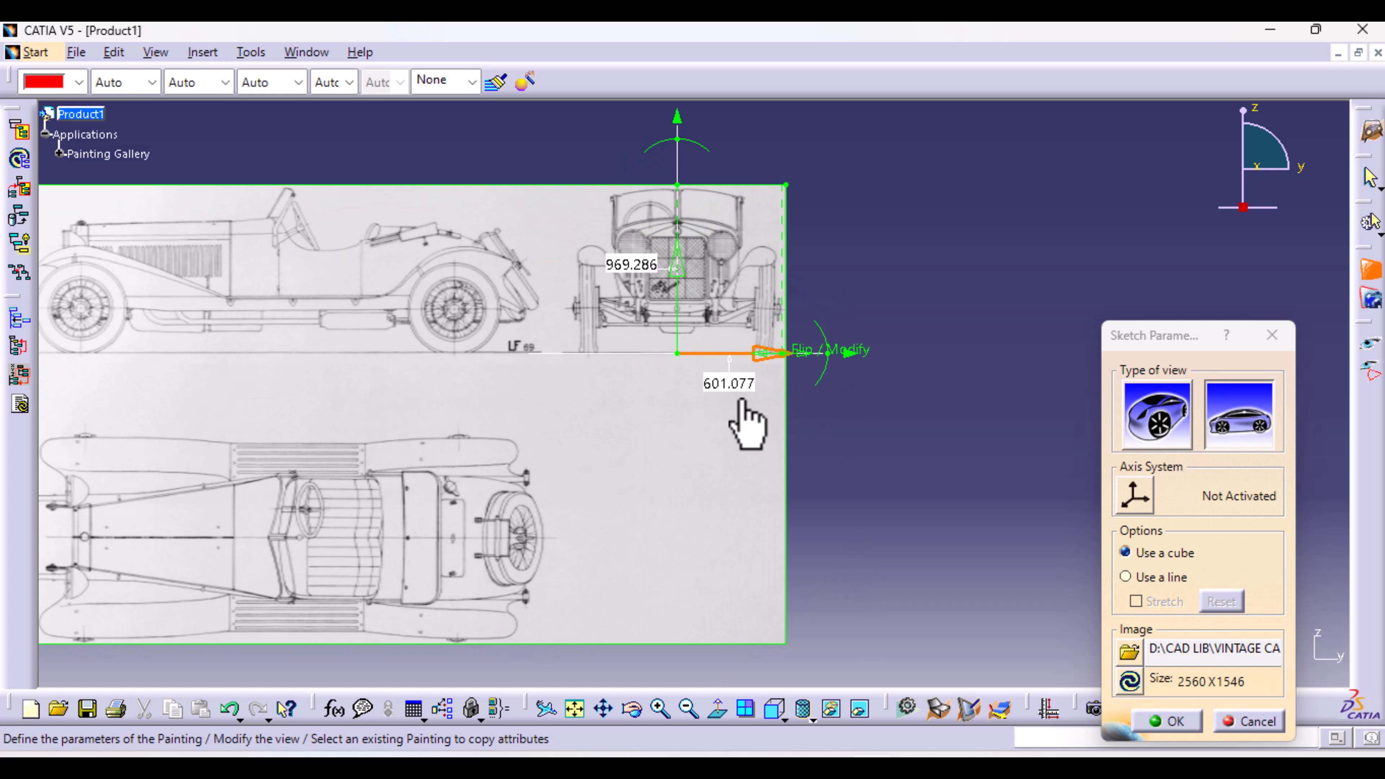
Step: Set the cube's width dimension on the car's front view to 815
middle_drag(739, 404, 622, 603)
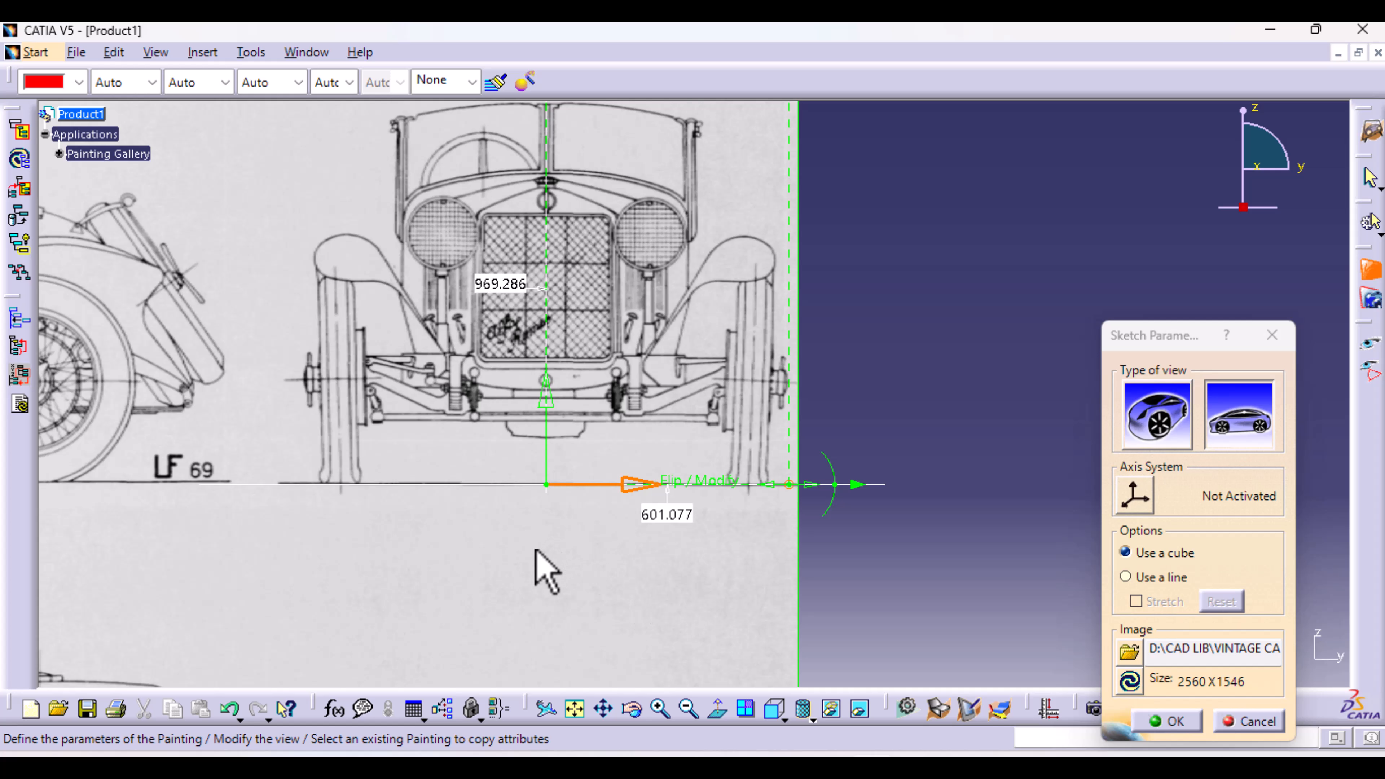
double_click(662, 514)
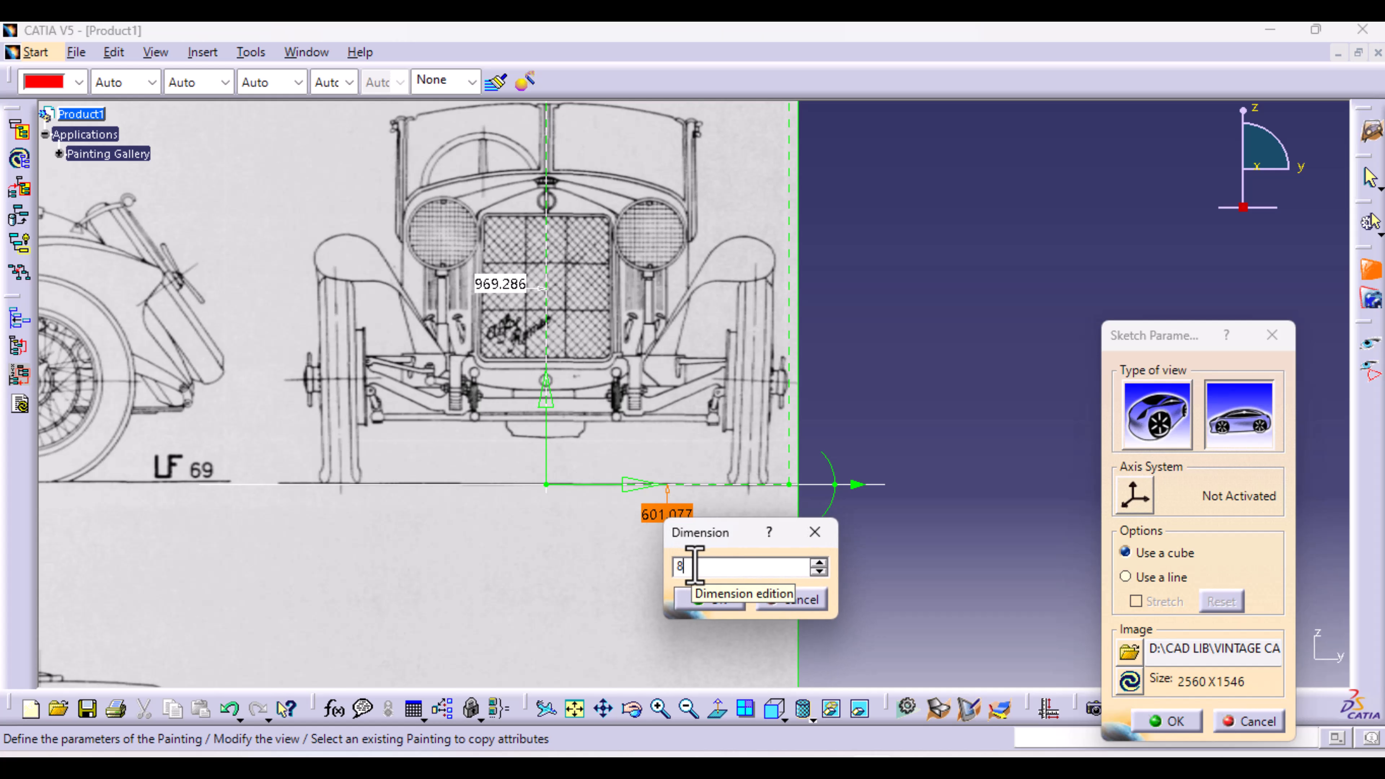
key(Return)
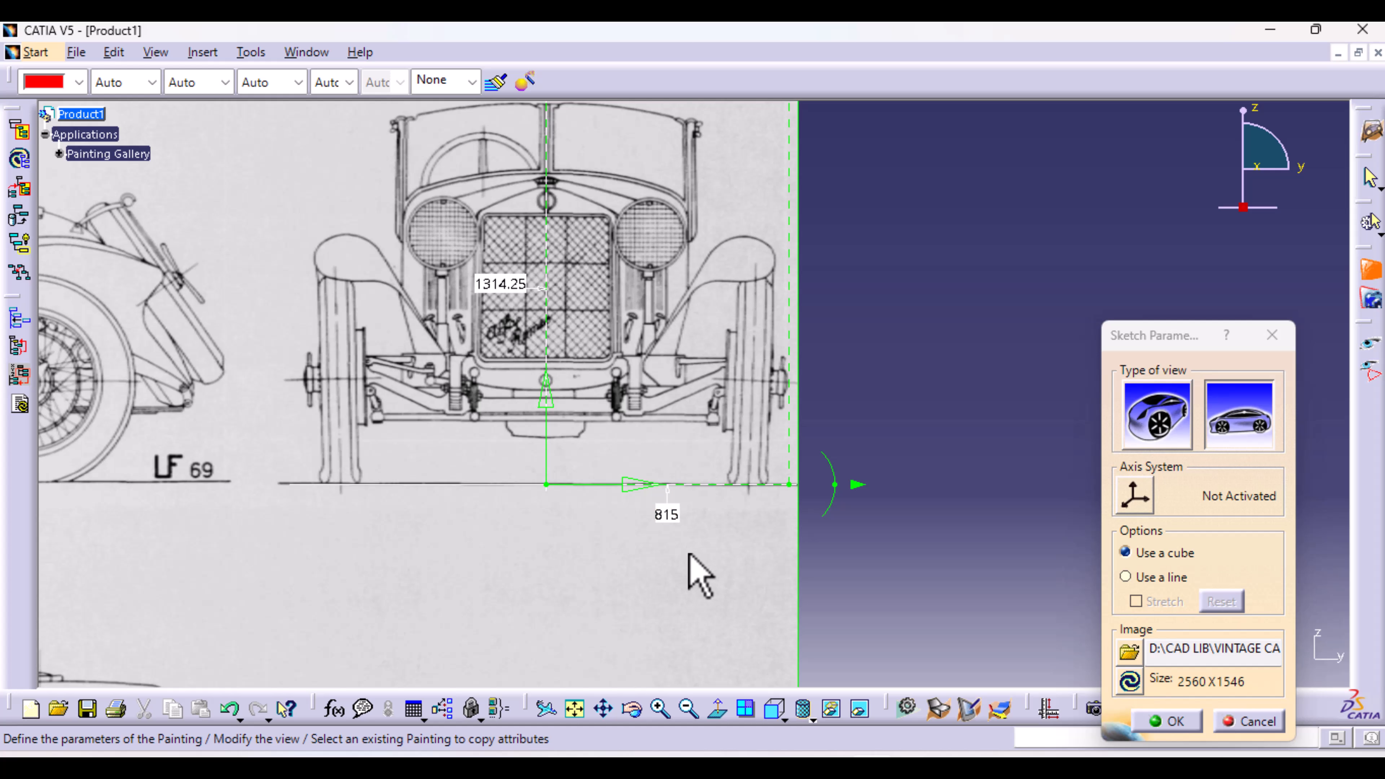
Step: Crop the blueprint image to the car's front view, bounded below by the ground line, and accept the sketch parameters
mouse_move(689, 579)
ctrl+middle_down()
mouse_move(652, 614)
mouse_move(675, 506)
ctrl+middle_up()
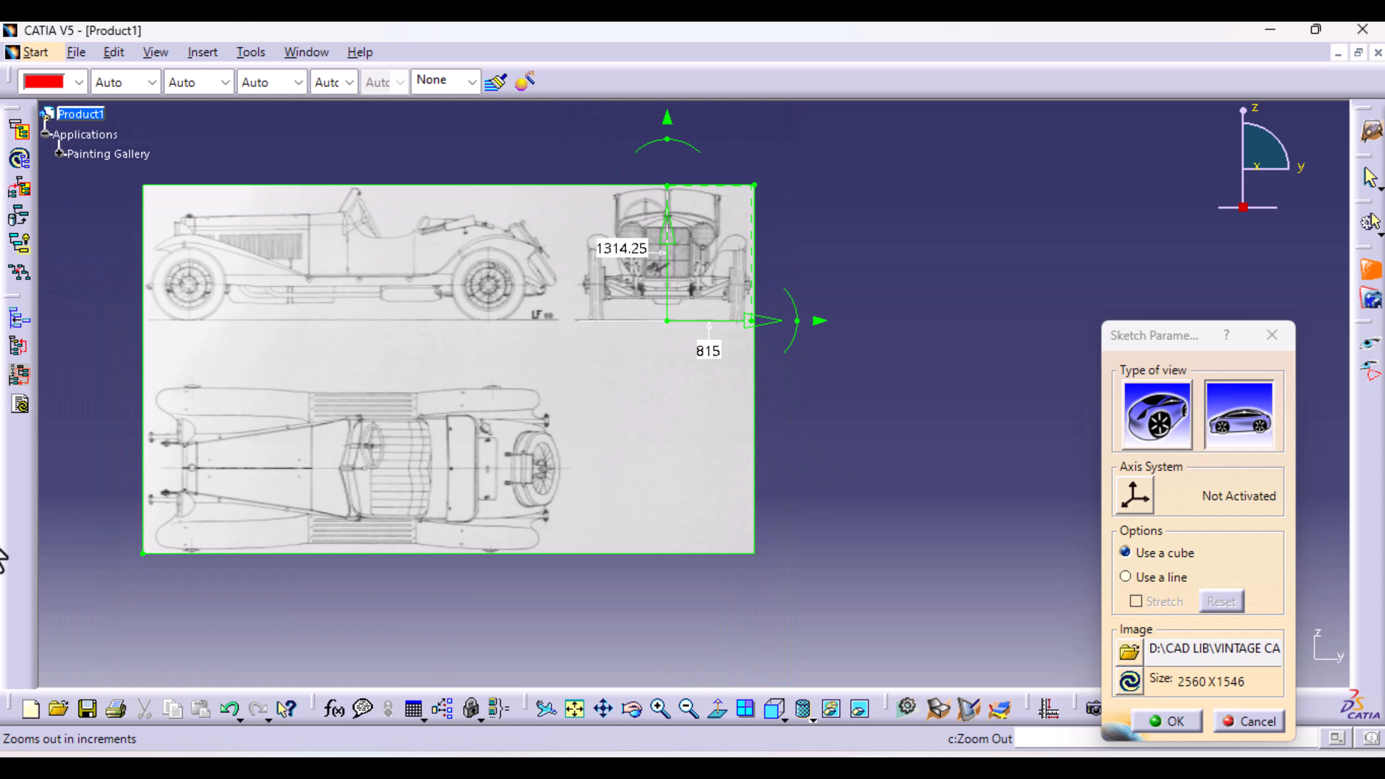
drag(143, 555, 572, 341)
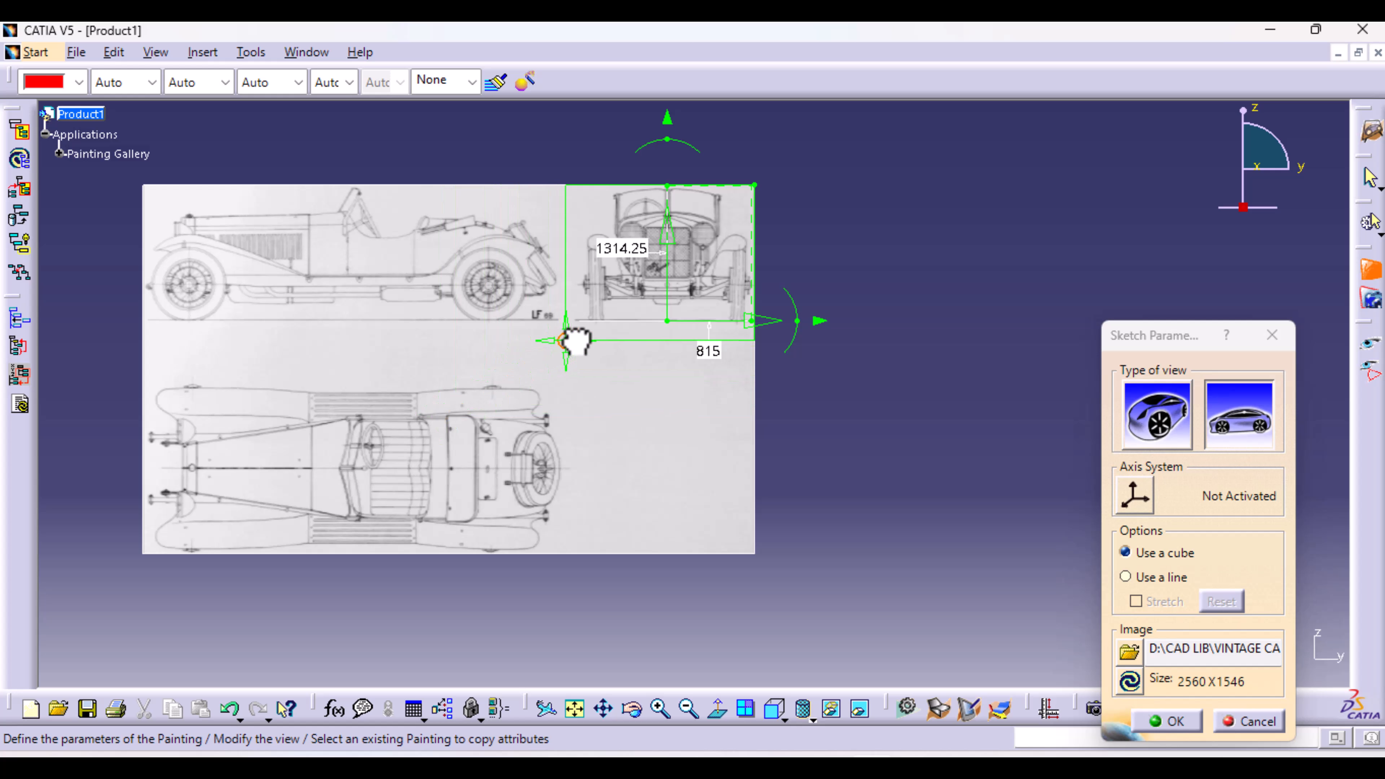
mouse_move(613, 545)
middle_down()
mouse_move(588, 402)
mouse_move(603, 665)
middle_up()
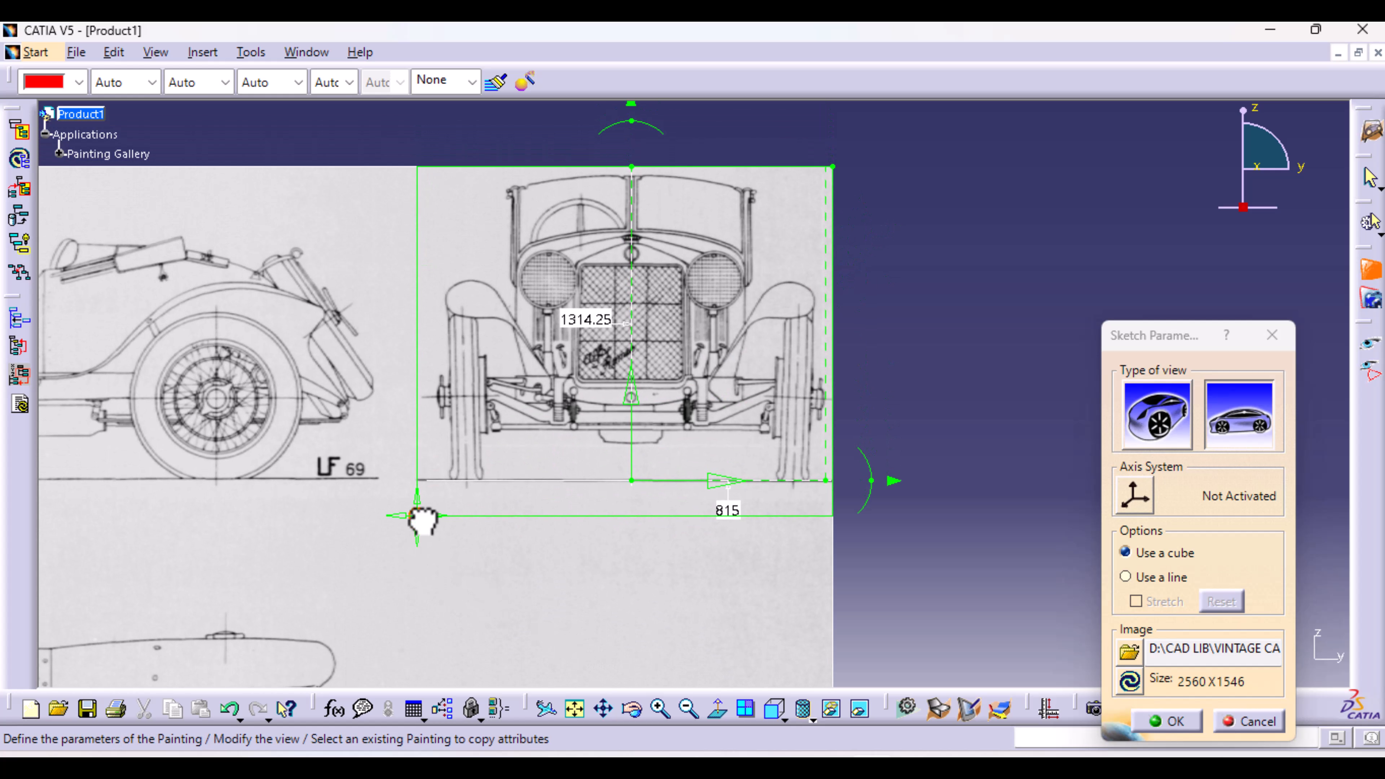
mouse_move(419, 516)
mouse_down()
mouse_move(432, 503)
mouse_move(420, 508)
mouse_move(421, 481)
mouse_up()
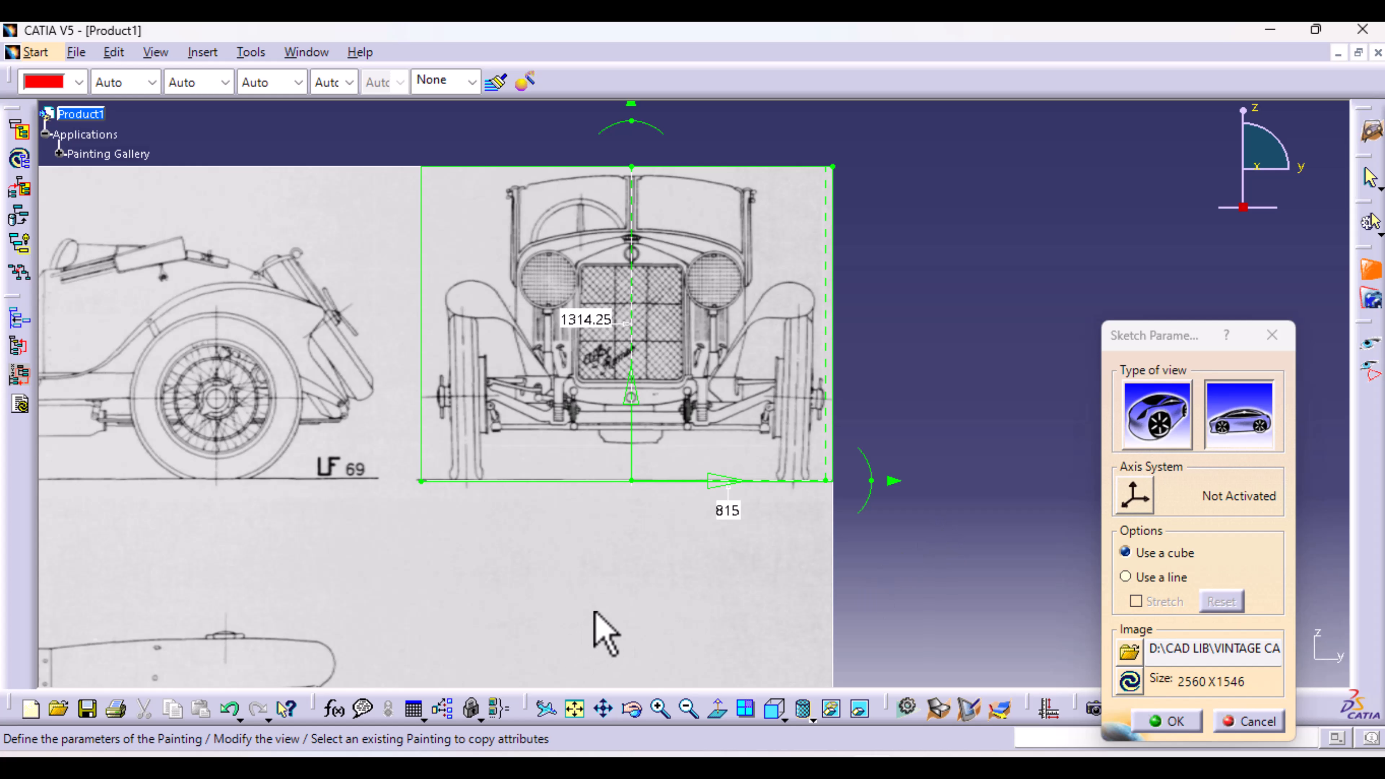
click(1171, 720)
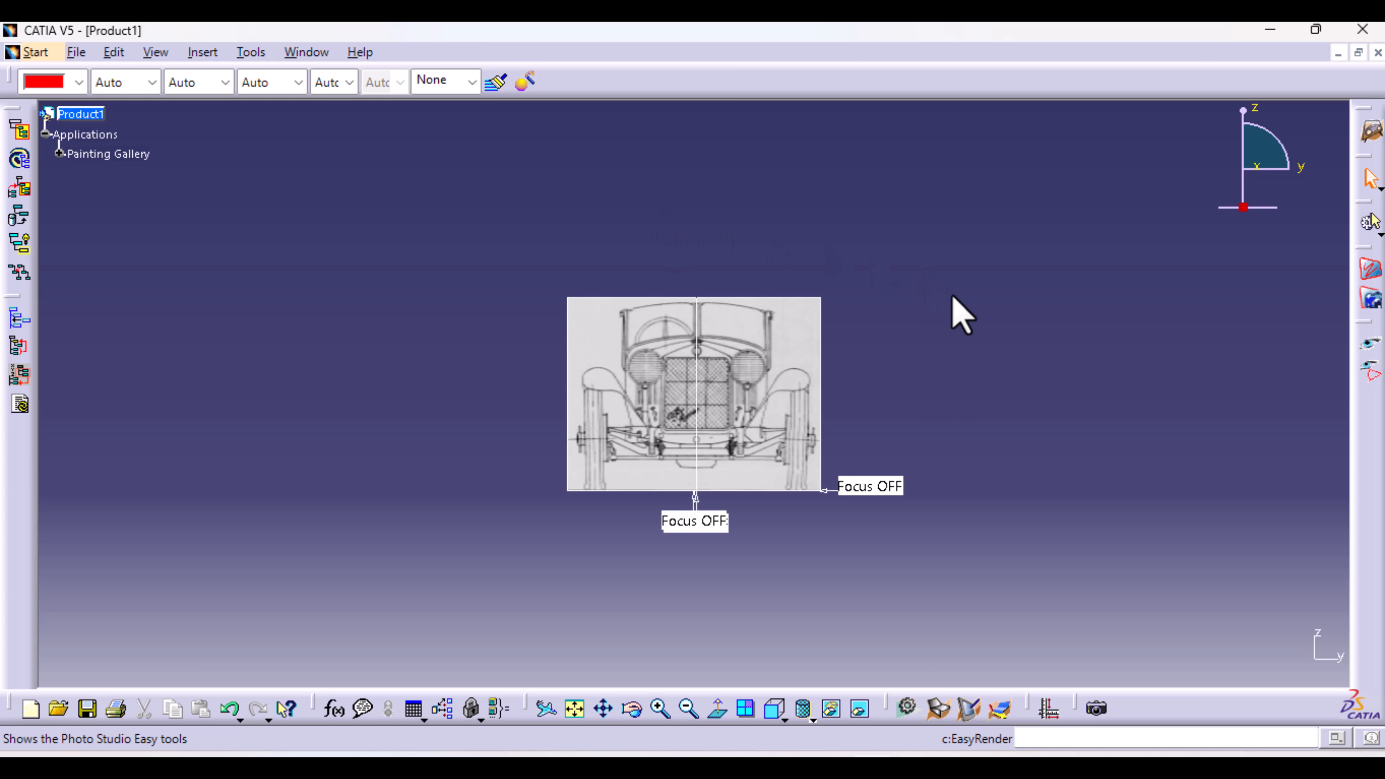
Step: Set the graphic transparency of Painting 1, the car's side view, to 100
mouse_move(953, 310)
middle_down()
mouse_move(813, 424)
mouse_move(615, 548)
mouse_move(433, 495)
mouse_move(615, 473)
mouse_move(789, 535)
mouse_move(897, 420)
mouse_move(897, 310)
mouse_move(582, 454)
mouse_move(457, 464)
mouse_move(628, 532)
mouse_move(634, 347)
mouse_move(798, 319)
mouse_move(871, 494)
mouse_move(754, 442)
mouse_move(628, 566)
mouse_move(893, 326)
mouse_move(695, 452)
mouse_move(807, 384)
mouse_move(844, 486)
mouse_move(668, 469)
mouse_move(649, 488)
mouse_move(687, 340)
mouse_move(714, 428)
middle_up()
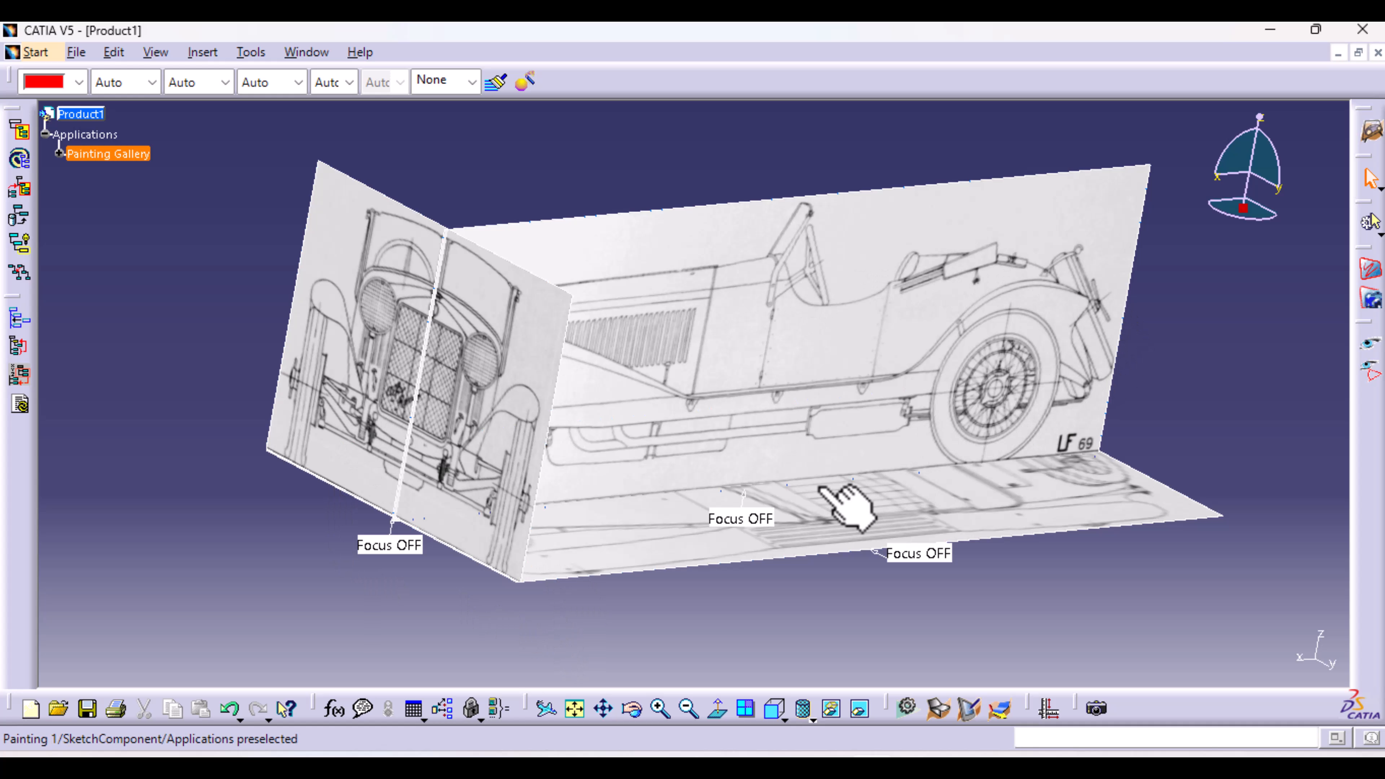
mouse_move(774, 469)
middle_down()
mouse_move(757, 458)
mouse_move(720, 483)
mouse_move(541, 470)
mouse_move(550, 520)
mouse_move(696, 548)
mouse_move(529, 521)
mouse_move(548, 382)
middle_up()
mouse_move(548, 382)
middle_down()
mouse_move(655, 545)
mouse_move(685, 543)
middle_up()
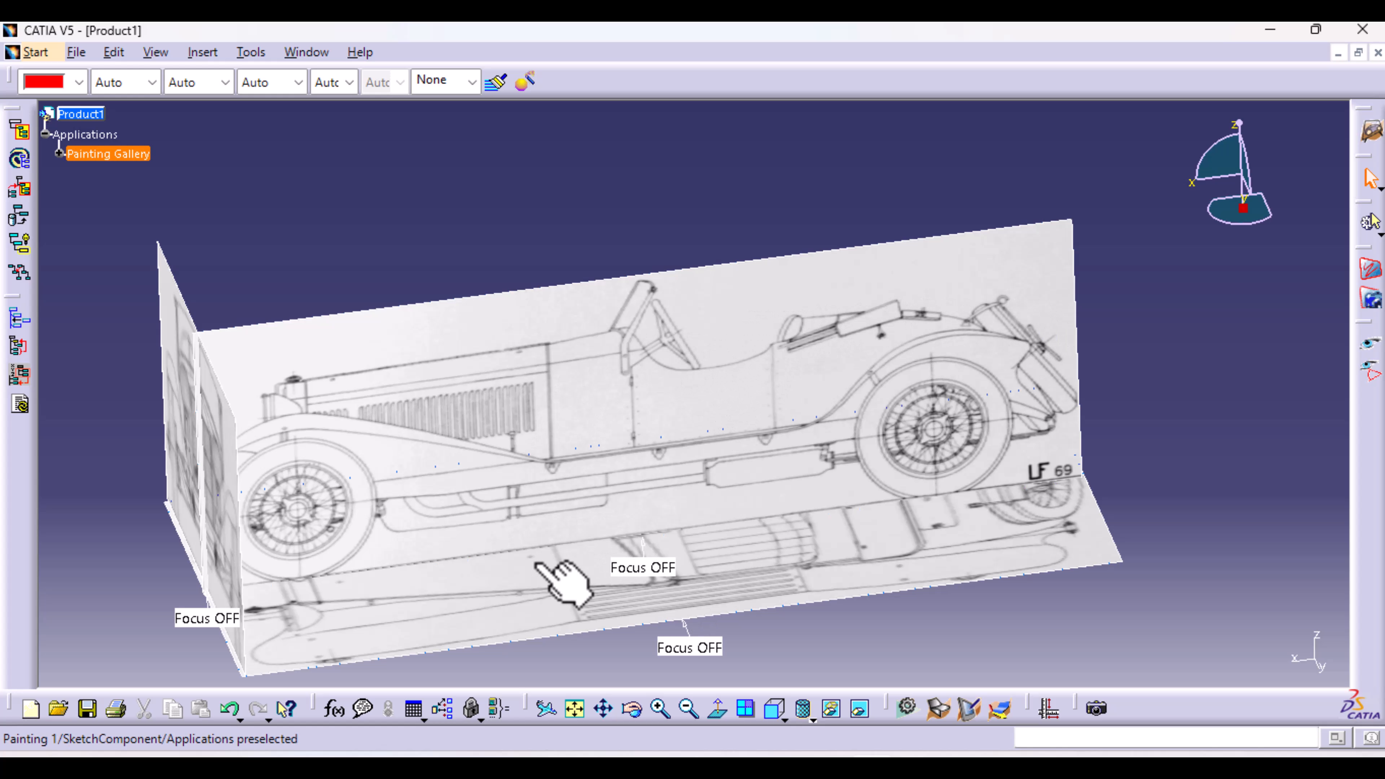
click(59, 154)
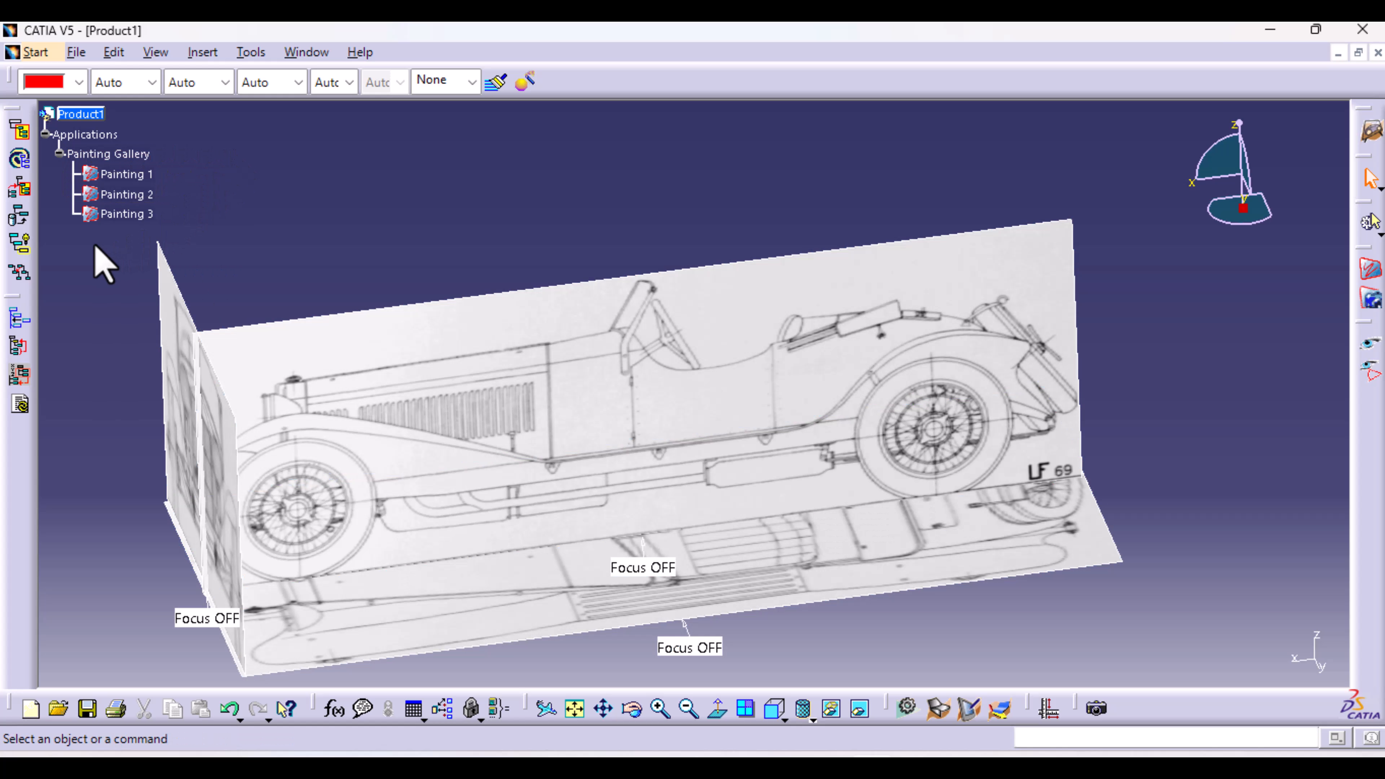
scroll(95, 245, up, 1)
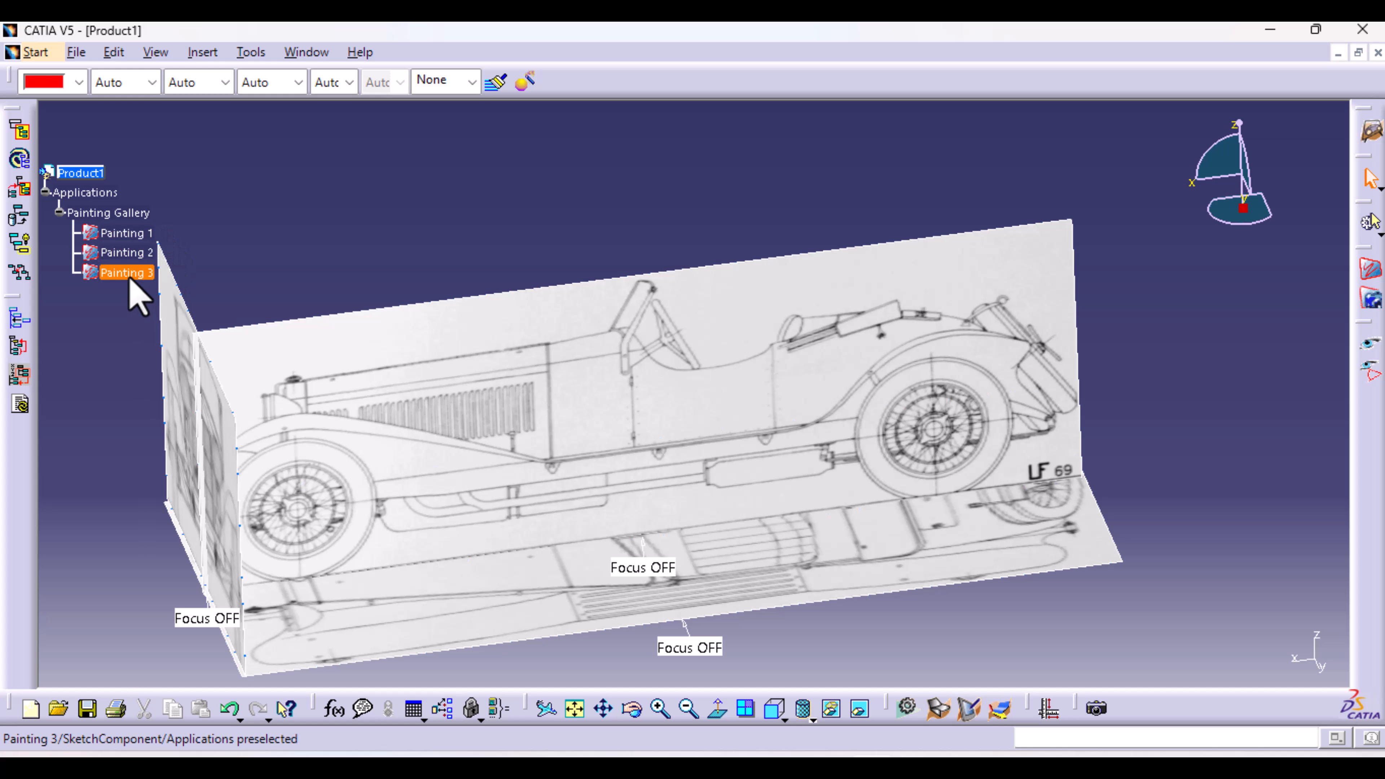
click(125, 233)
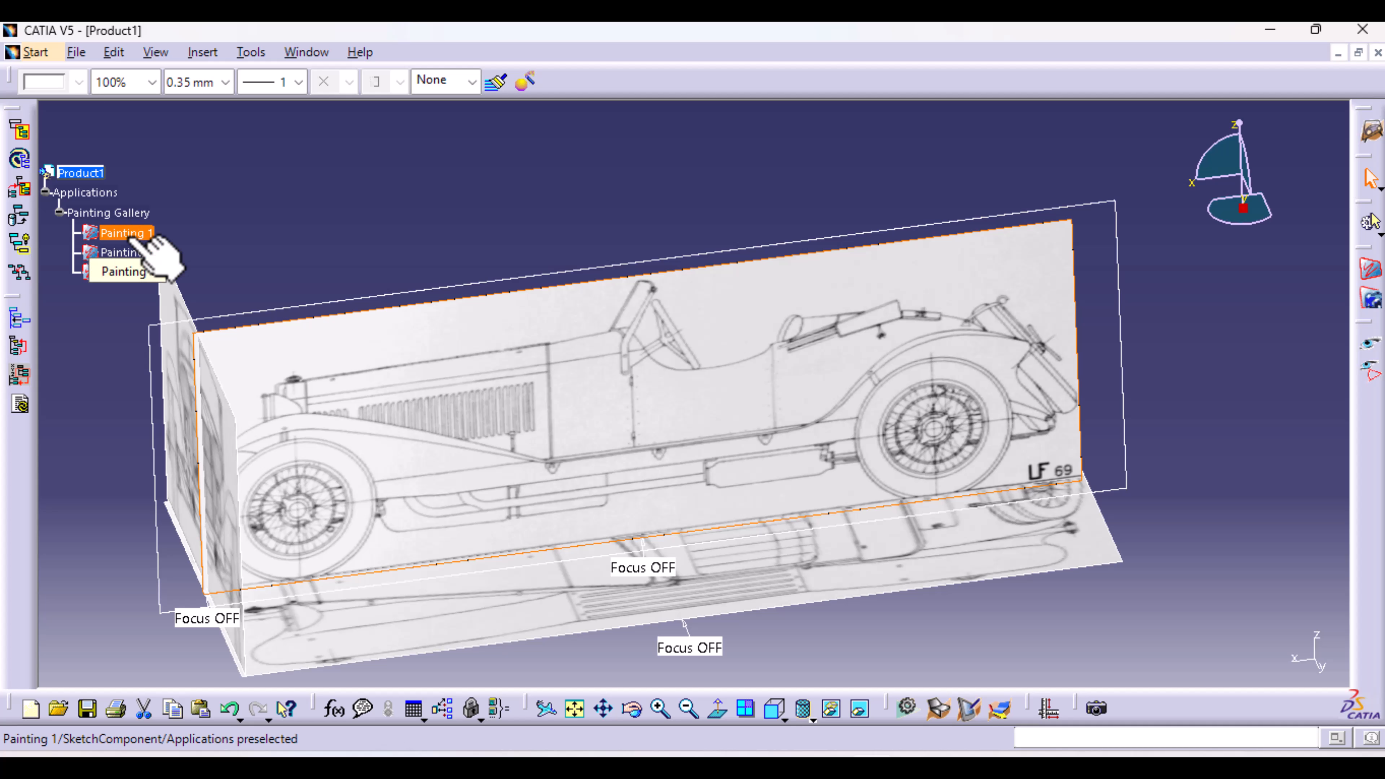
right_click(128, 236)
click(225, 340)
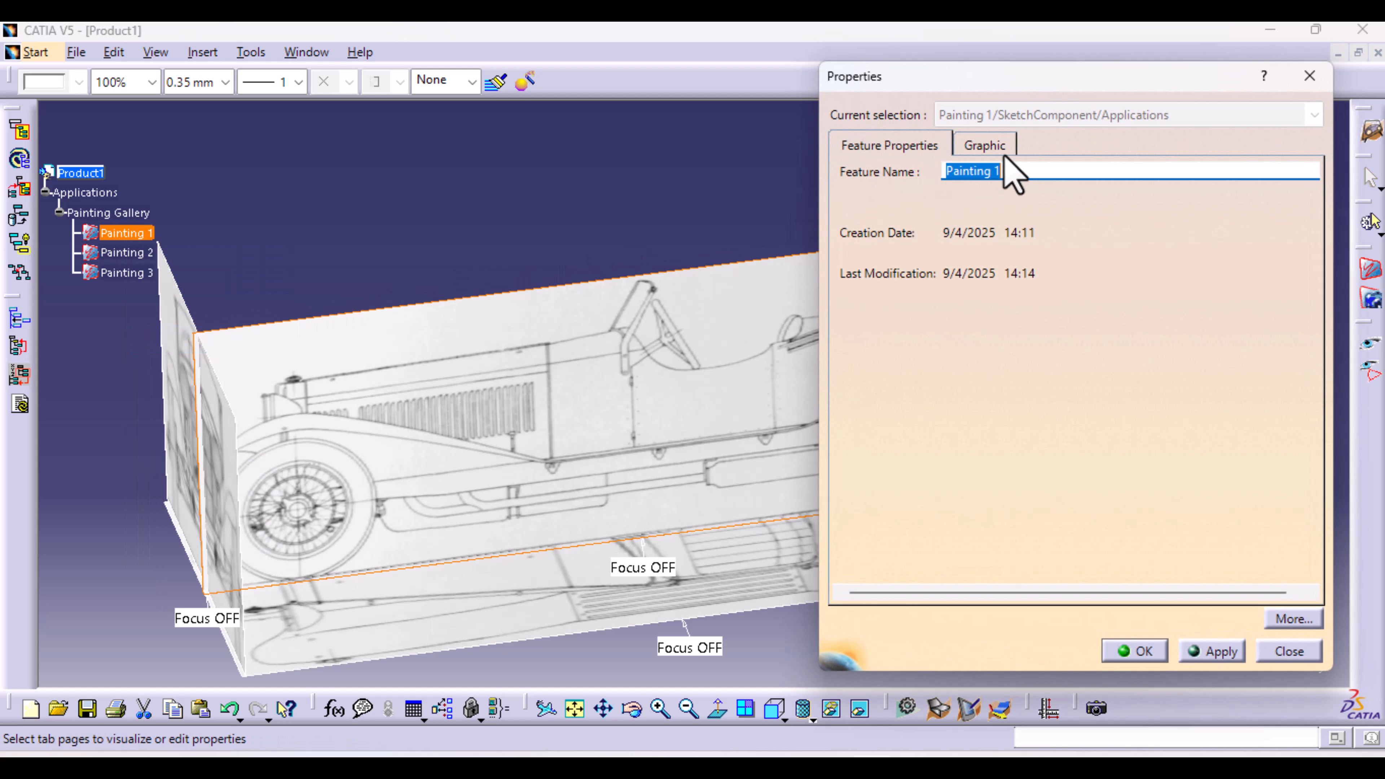
click(992, 146)
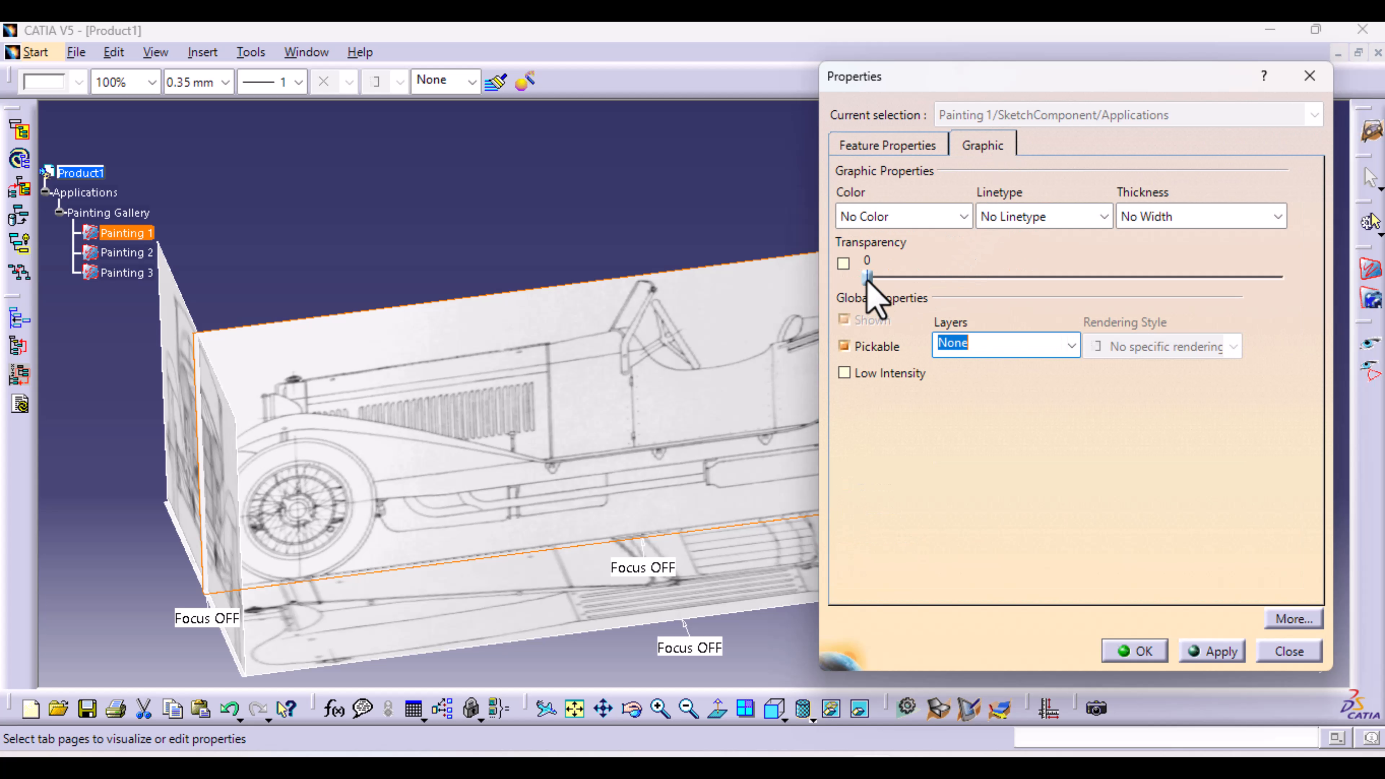
click(874, 276)
drag(874, 276, 1035, 276)
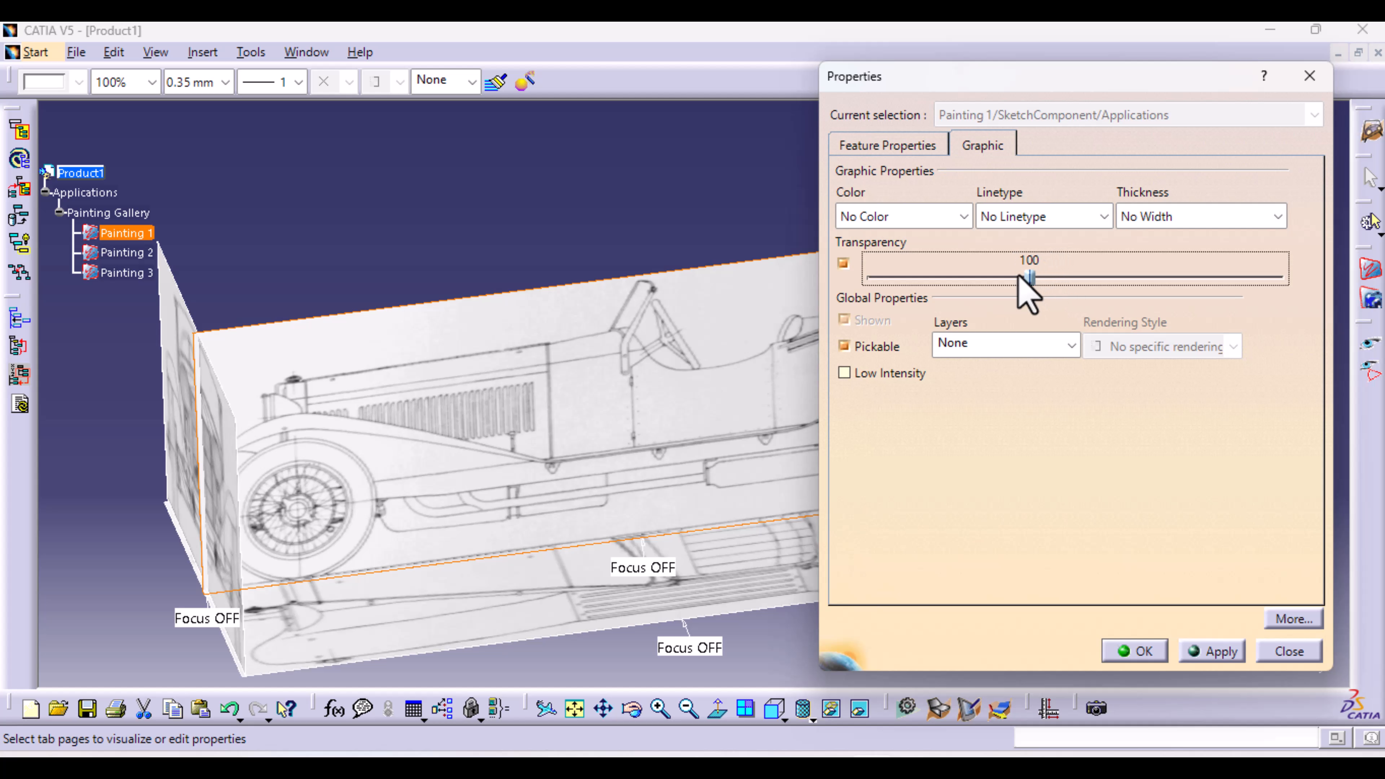
Step: Rename Painting 1 as SIDE VIEW and apply its property changes
click(922, 146)
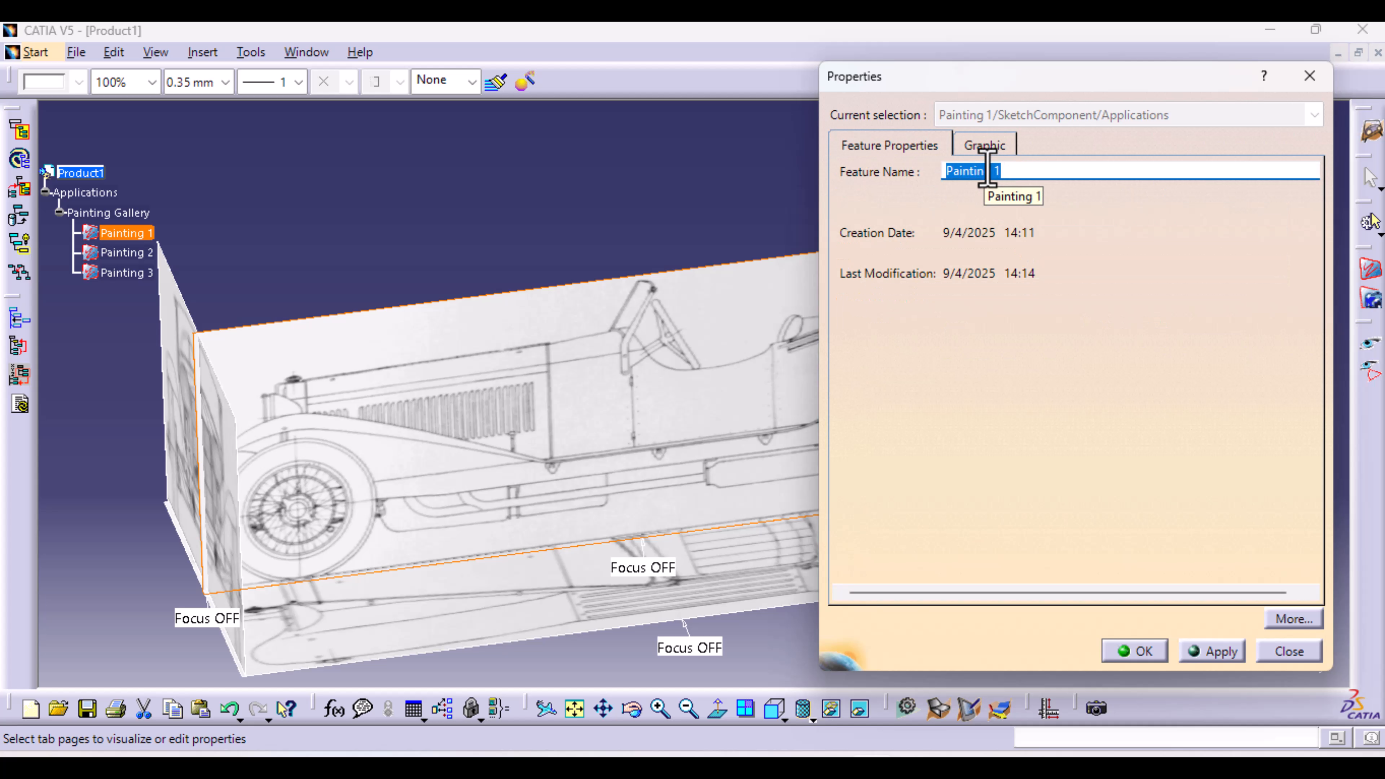
text(SIDE VIEW)
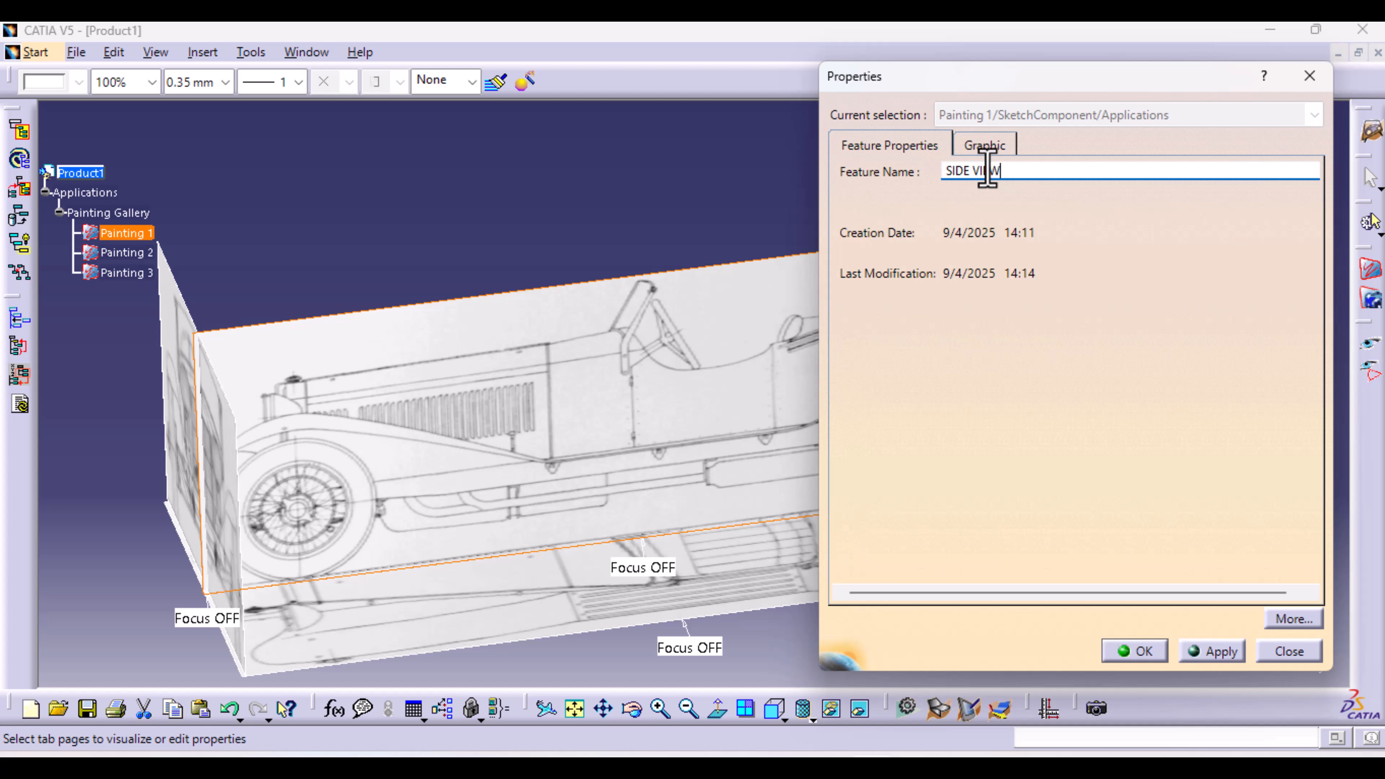
key(Return)
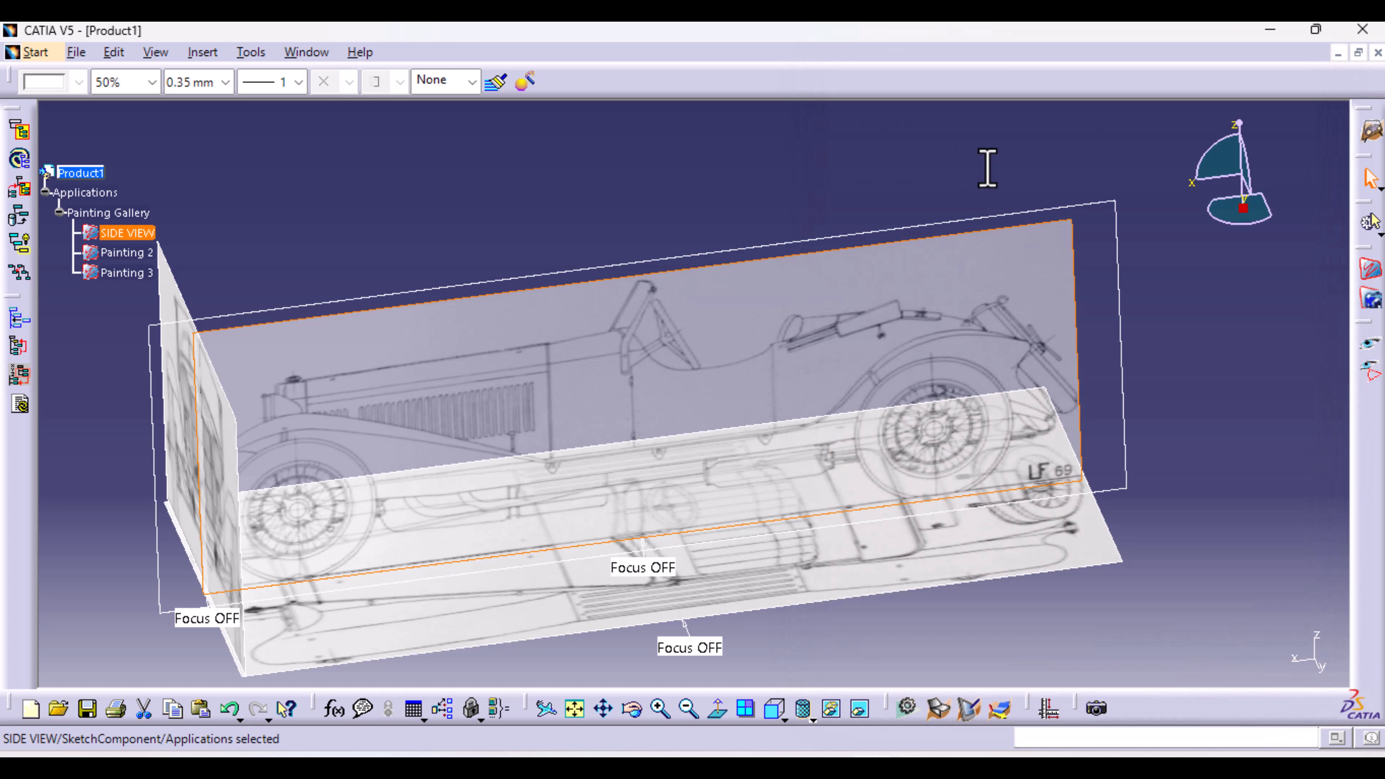
Step: Rename Painting 2 as TOP VIEW and set its transparency to 100
click(114, 252)
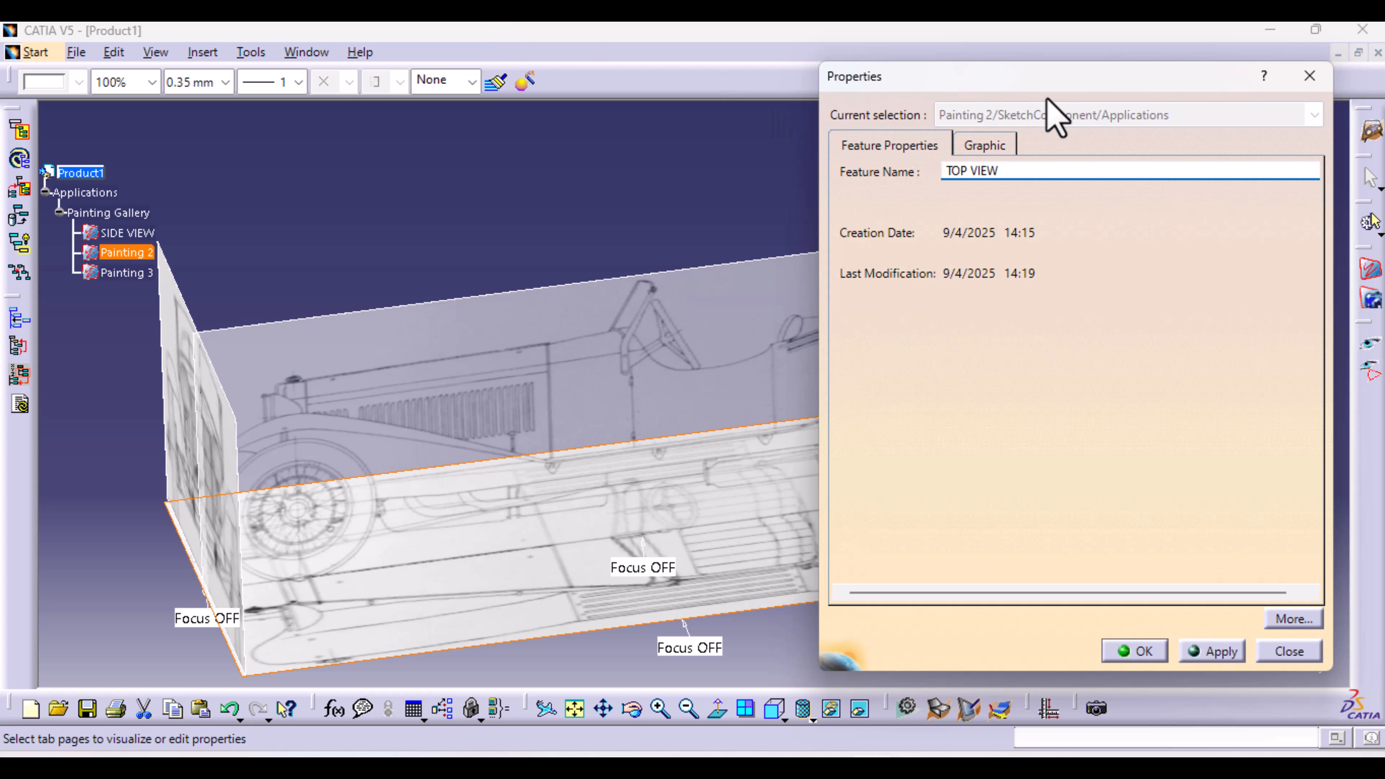
click(985, 145)
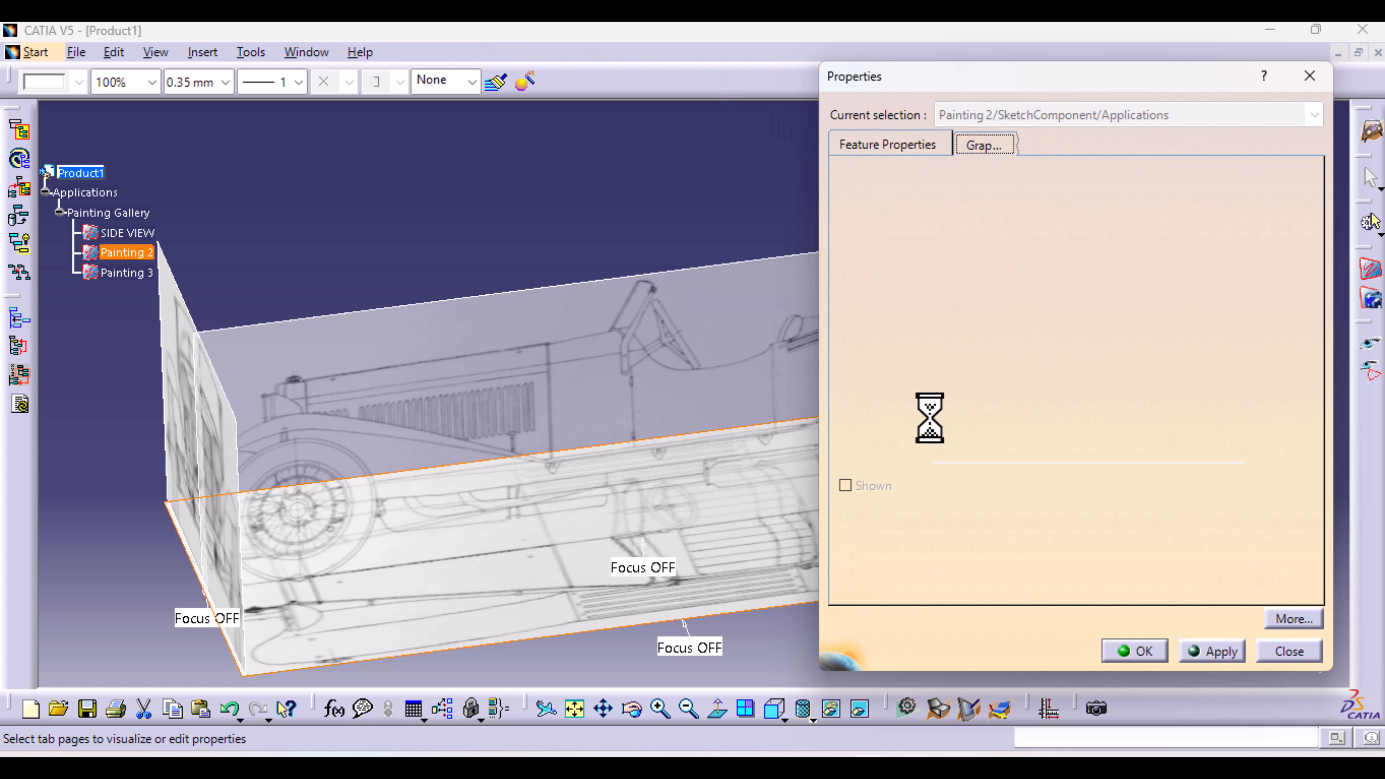
drag(869, 273, 1032, 283)
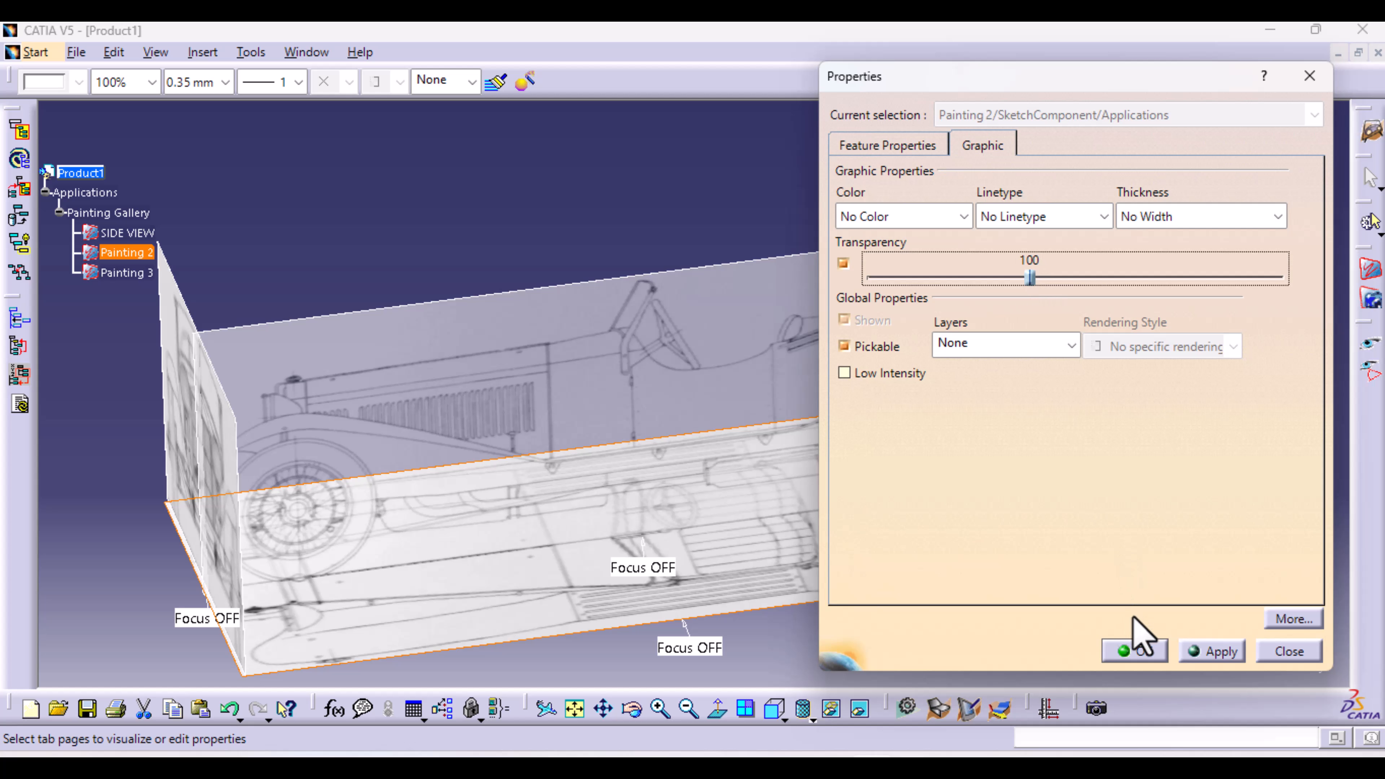
click(1143, 653)
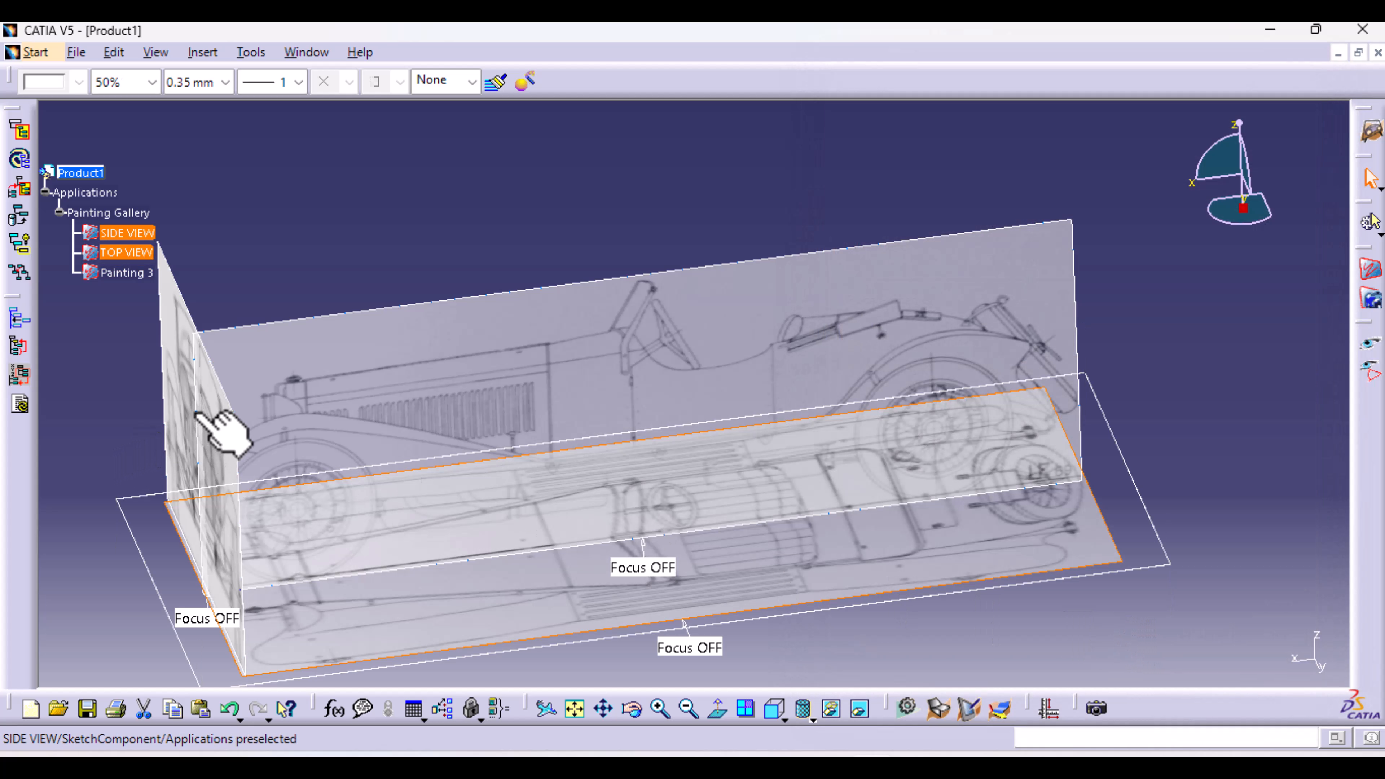
Step: Set the transparency of Painting 3 to 100 and rename it as FRONT VIEW
click(187, 394)
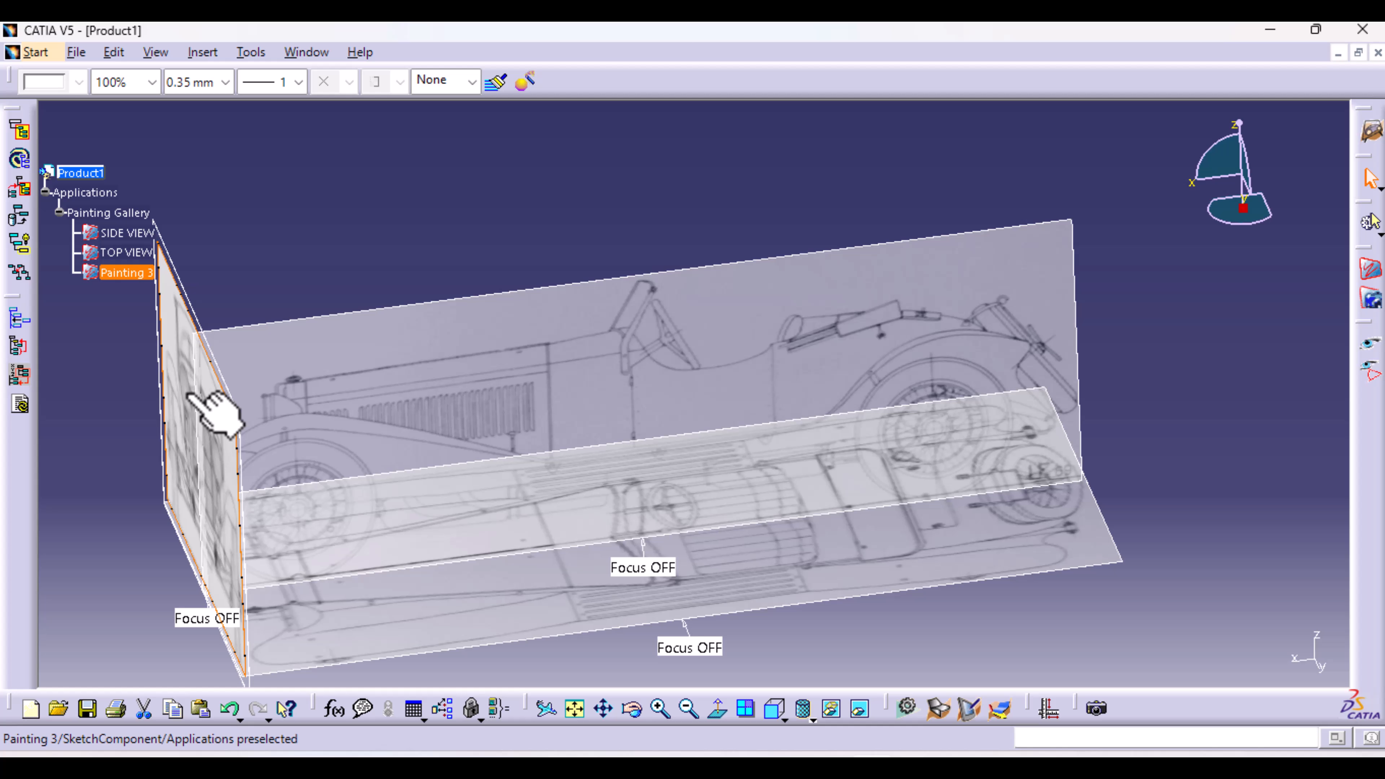
key(alt+Return)
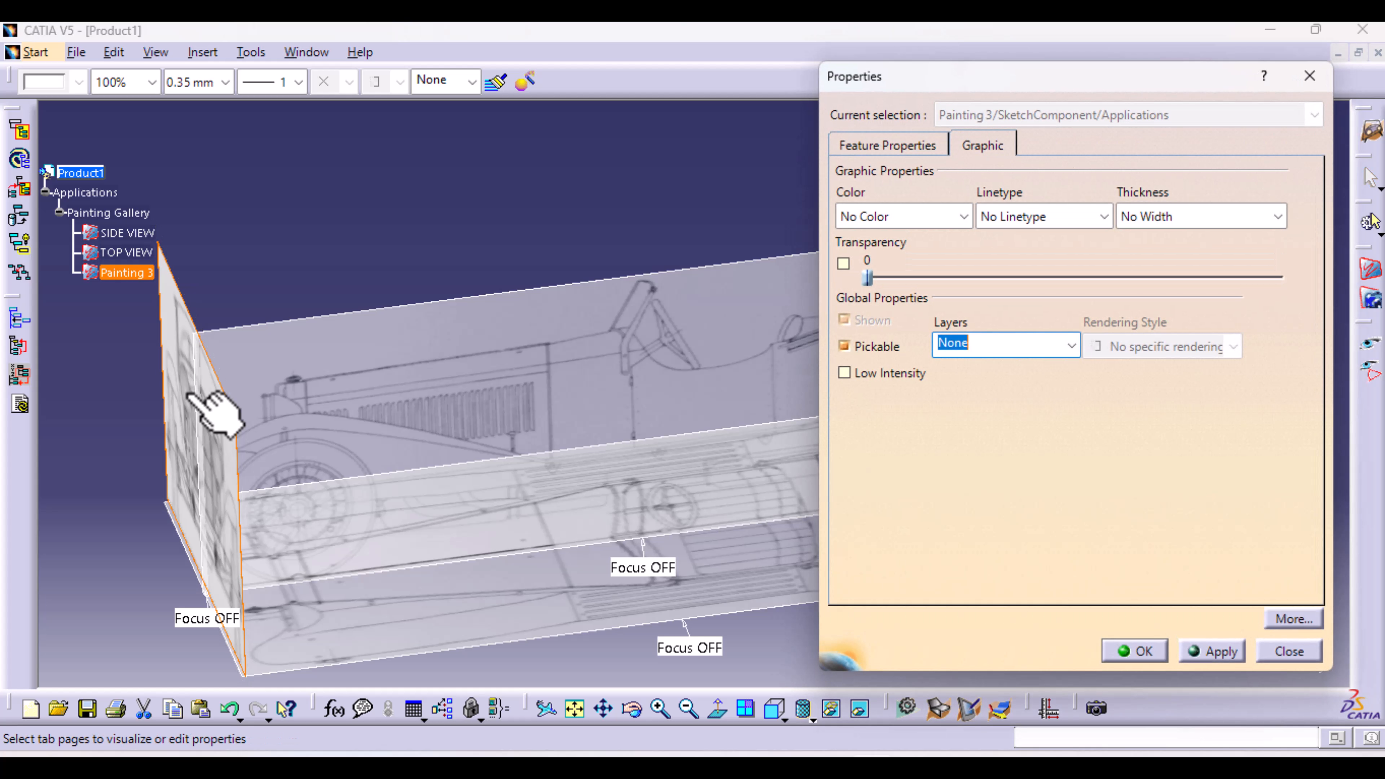
drag(867, 279, 1031, 282)
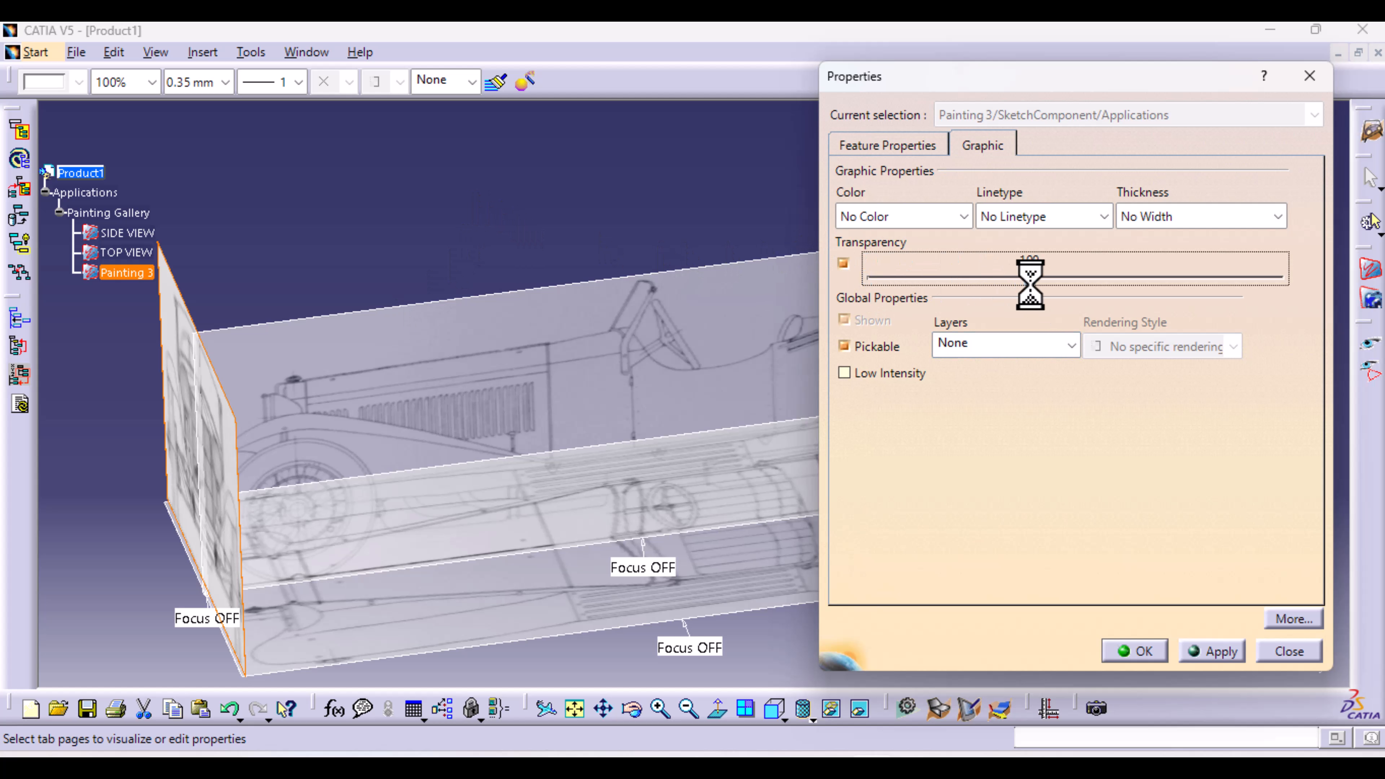
click(887, 146)
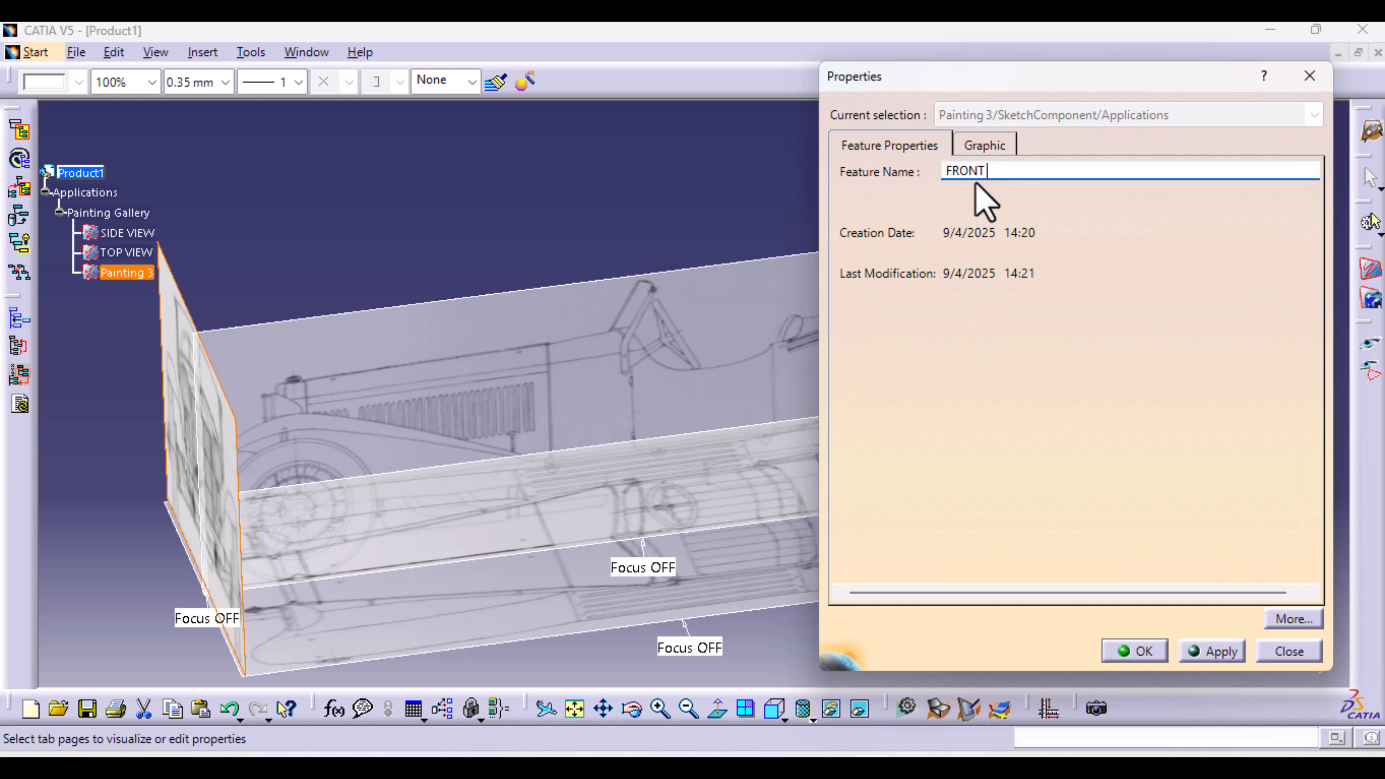
text(FRONT VIEW)
key(Return)
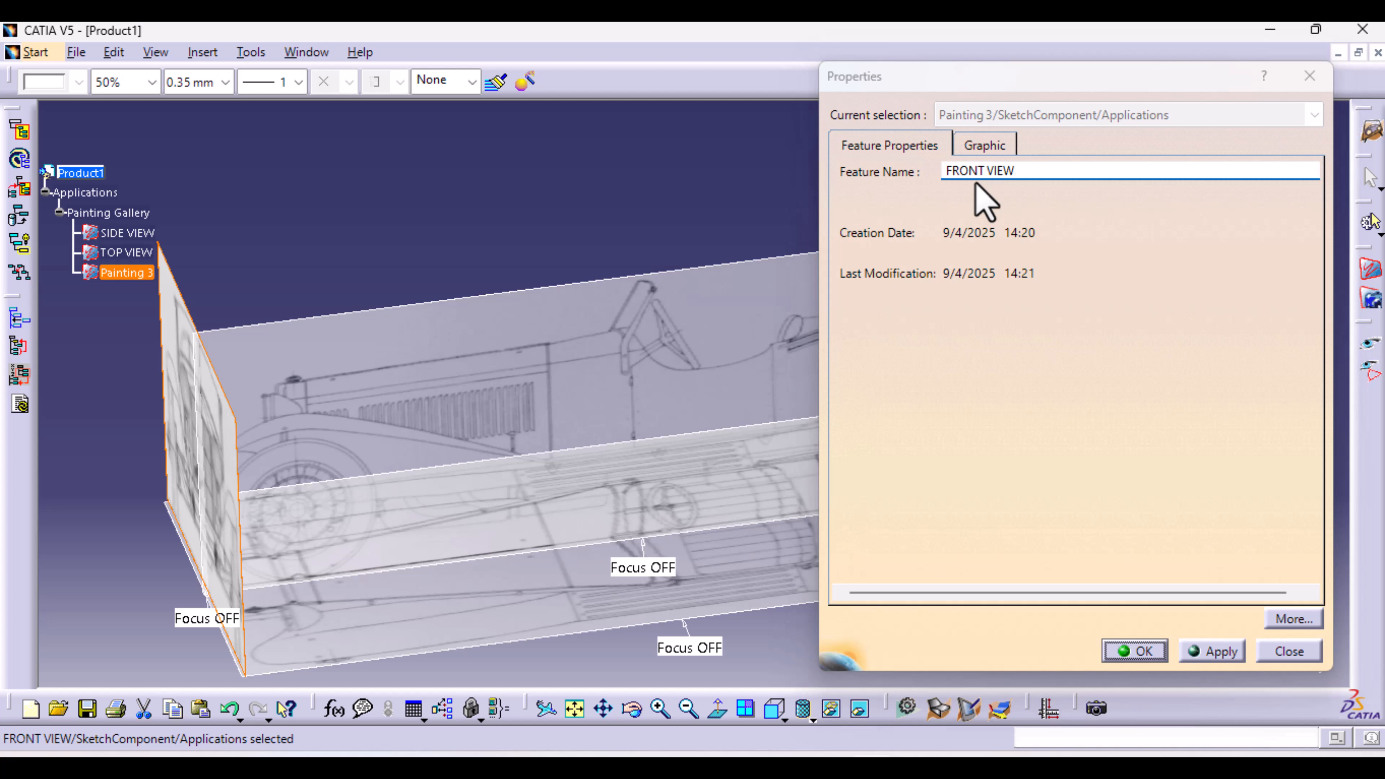
click(430, 248)
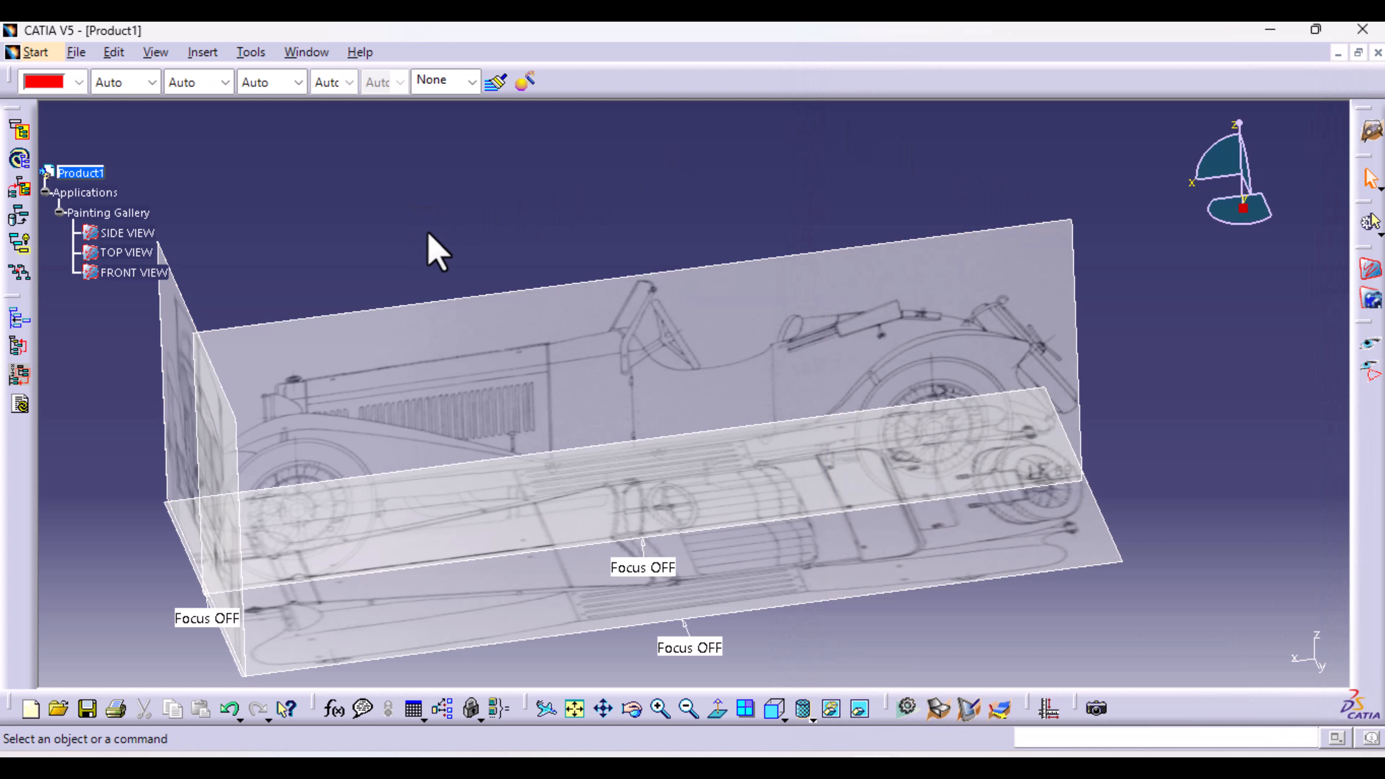
Step: Shift the SIDE VIEW painting back along its normal, well clear of the top view painting
middle_drag(610, 281, 663, 353)
click(660, 352)
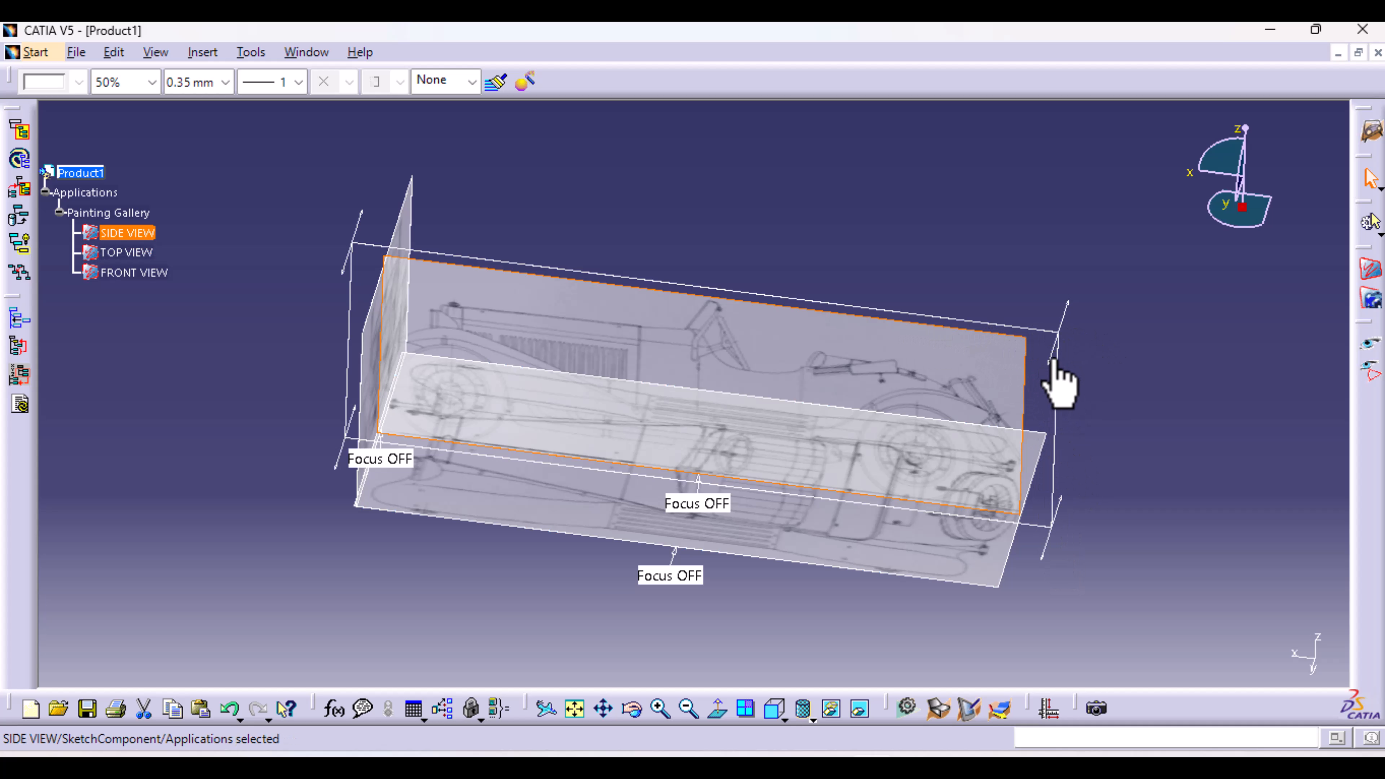
drag(1055, 375, 1111, 170)
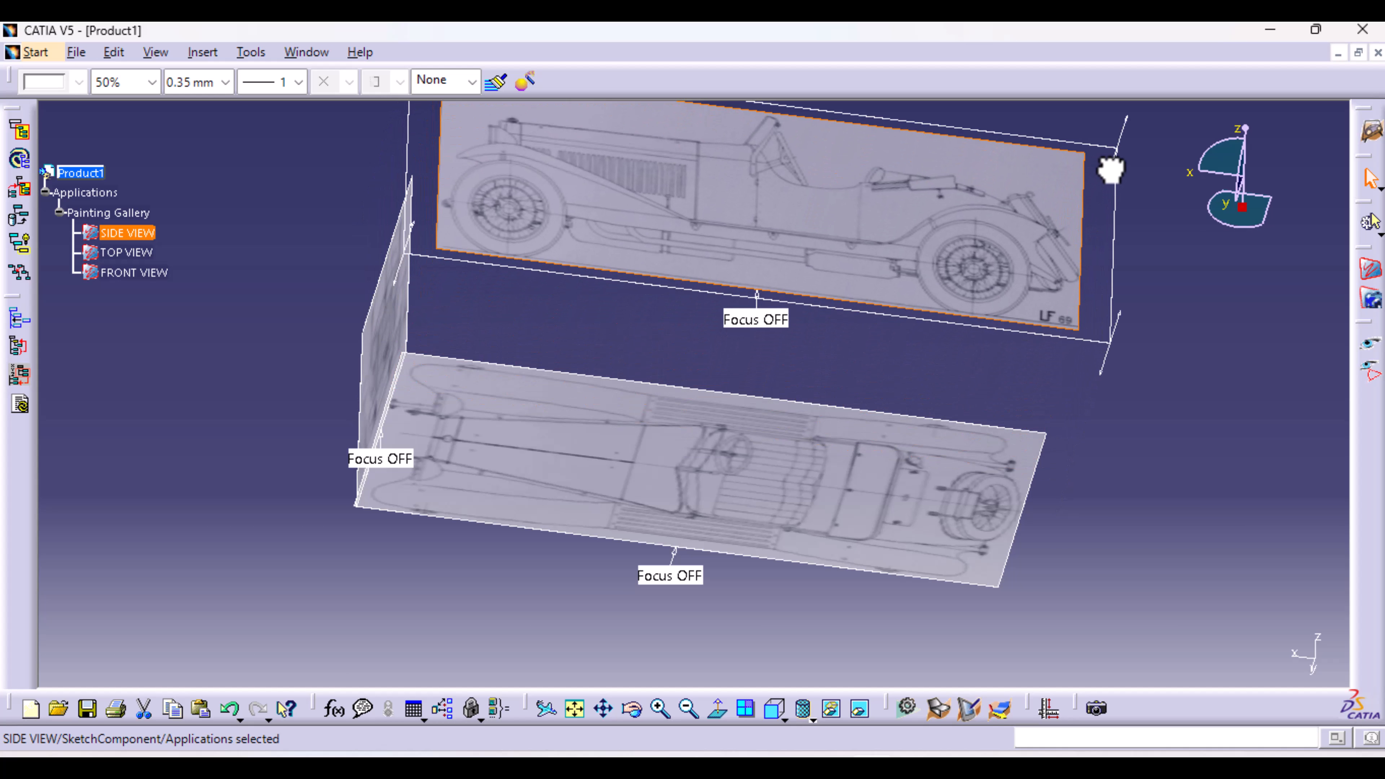
ctrl+click(557, 424)
Step: Shift the FRONT VIEW painting along its normal, away from the front end of the car
middle_drag(557, 424, 833, 495)
click(569, 403)
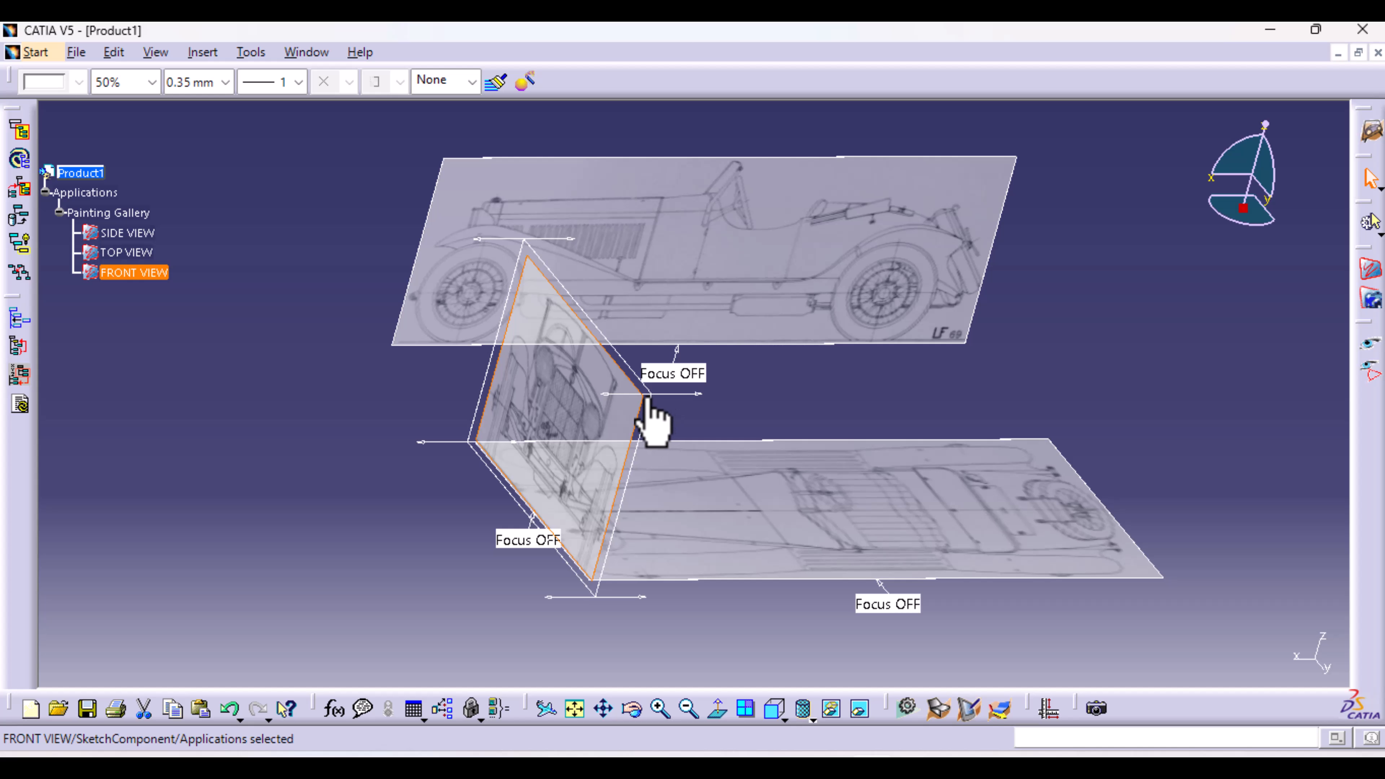
drag(659, 421, 393, 442)
Step: Lower the TOP VIEW painting along its normal, below the side and front view paintings
click(684, 517)
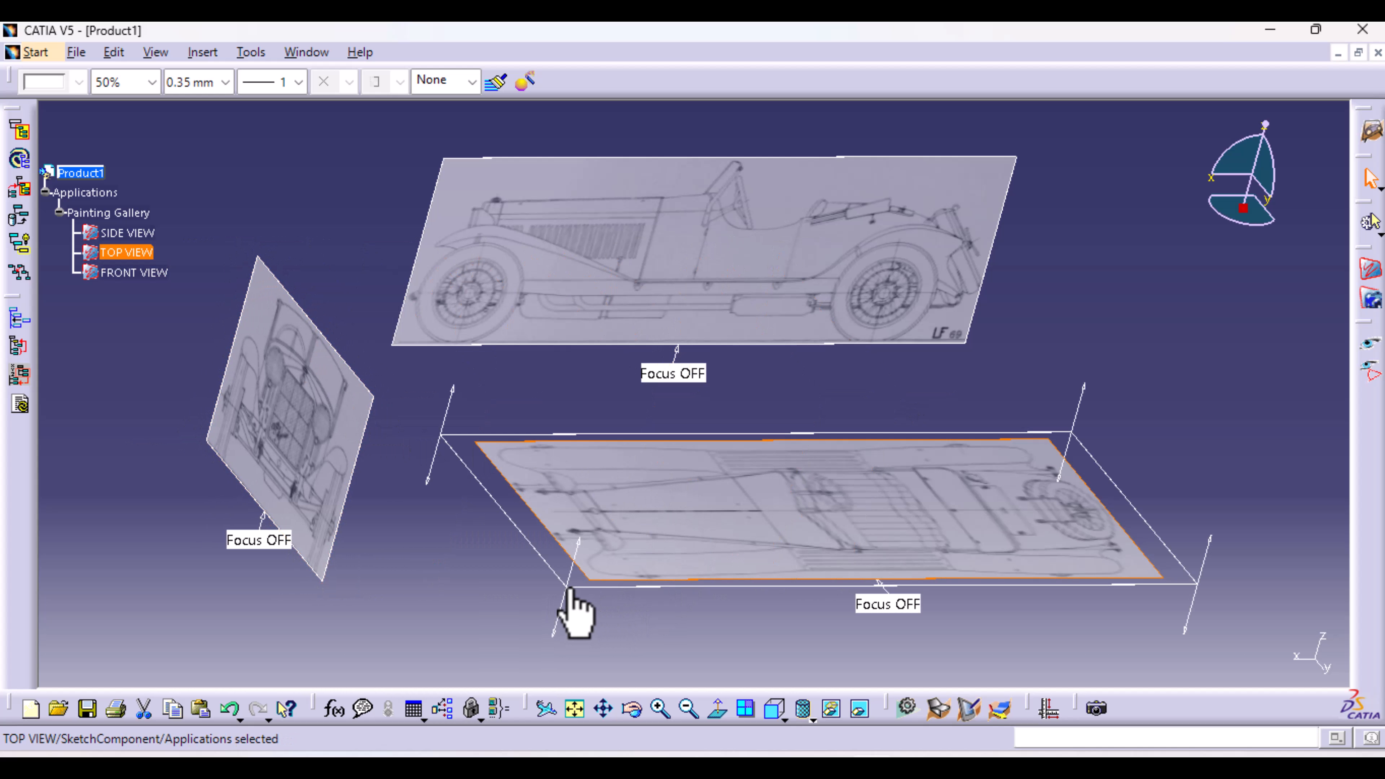
drag(570, 611, 550, 649)
middle_drag(537, 494, 543, 349)
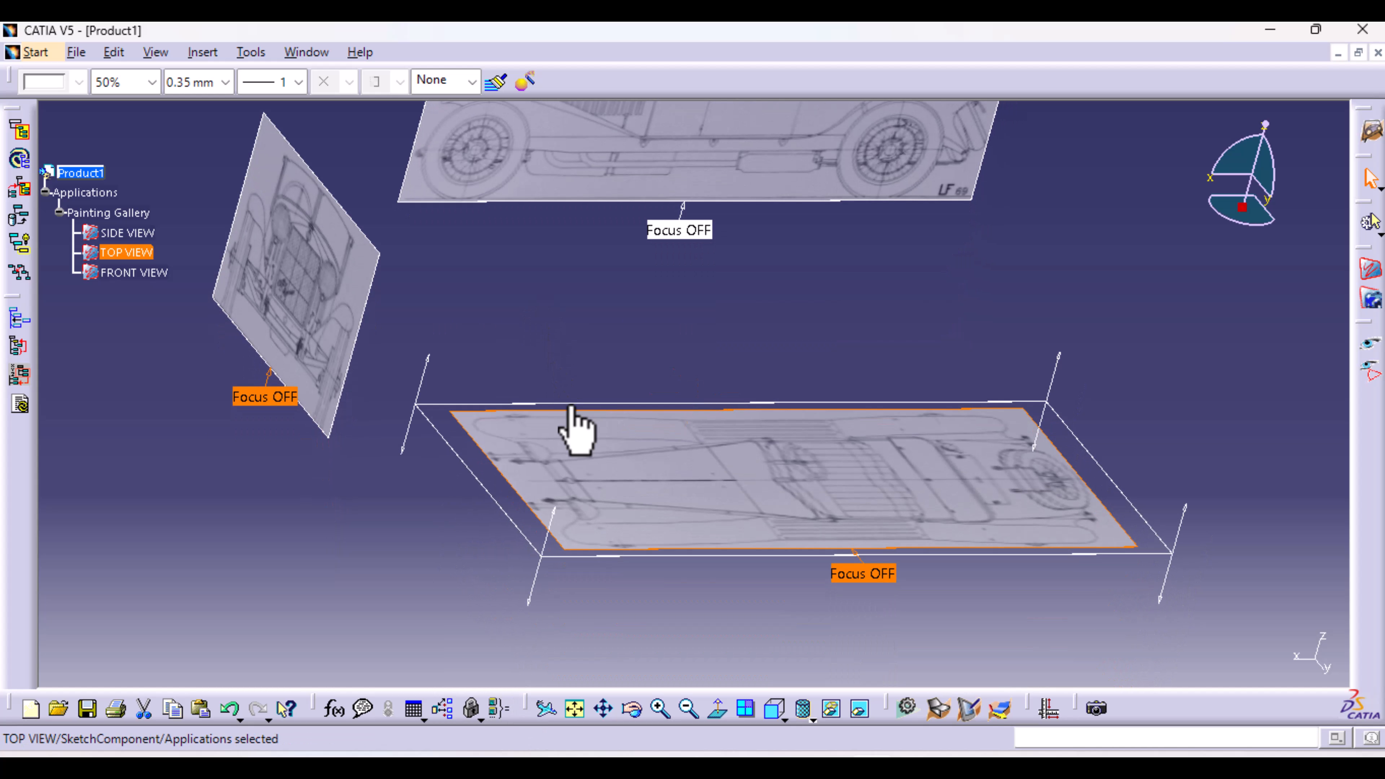
middle_drag(574, 415, 585, 512)
middle_drag(635, 551, 642, 516)
middle_drag(507, 485, 662, 532)
drag(624, 464, 621, 478)
click(694, 563)
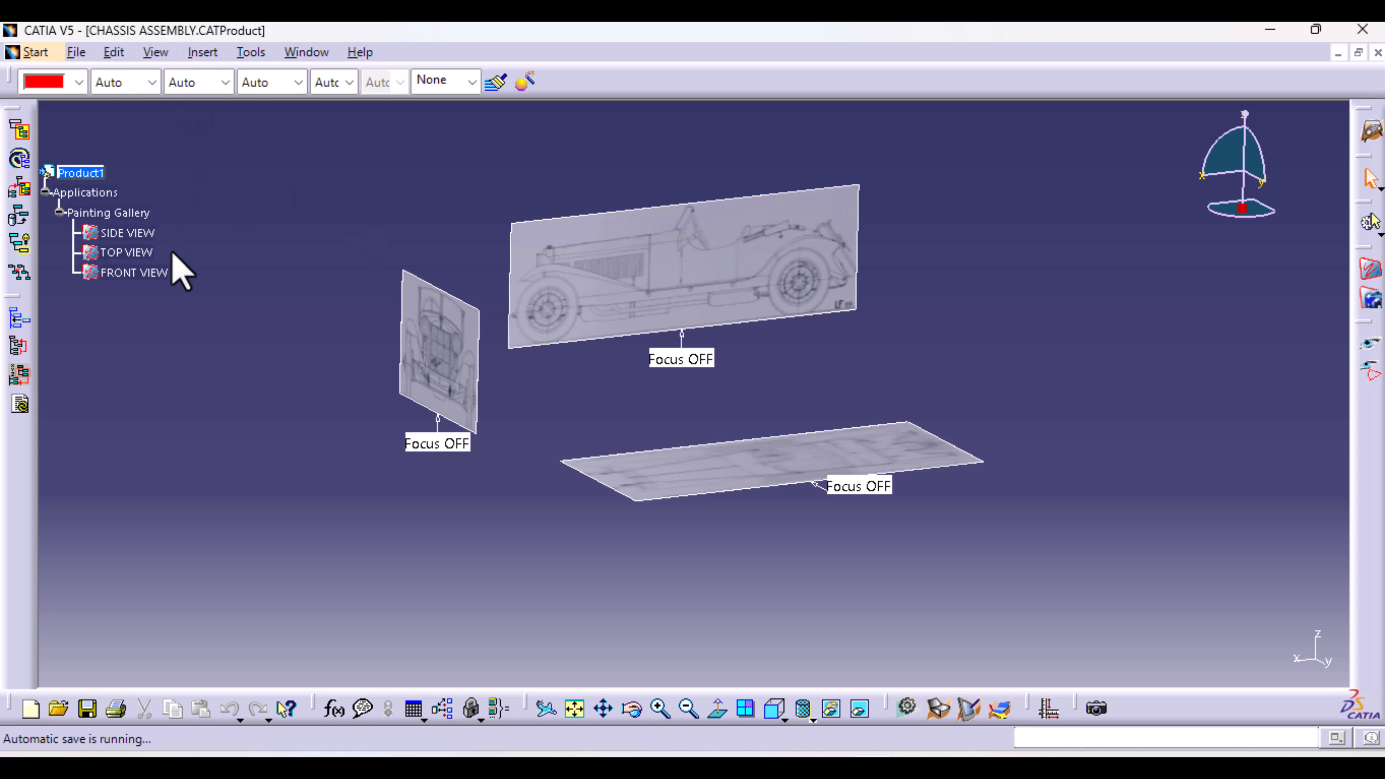
Step: Change the part number of the top-level product to CHASSIS ASSEMBLY
right_click(80, 175)
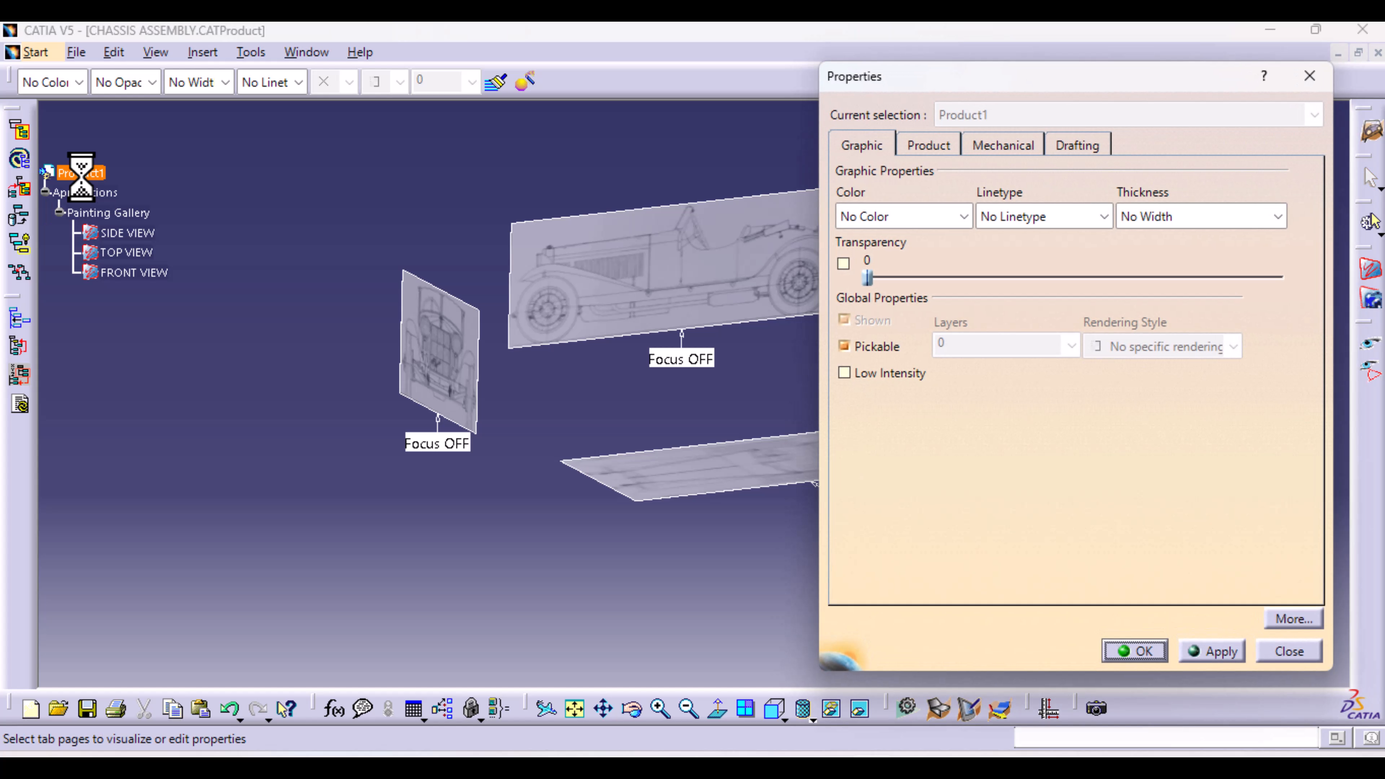
click(938, 143)
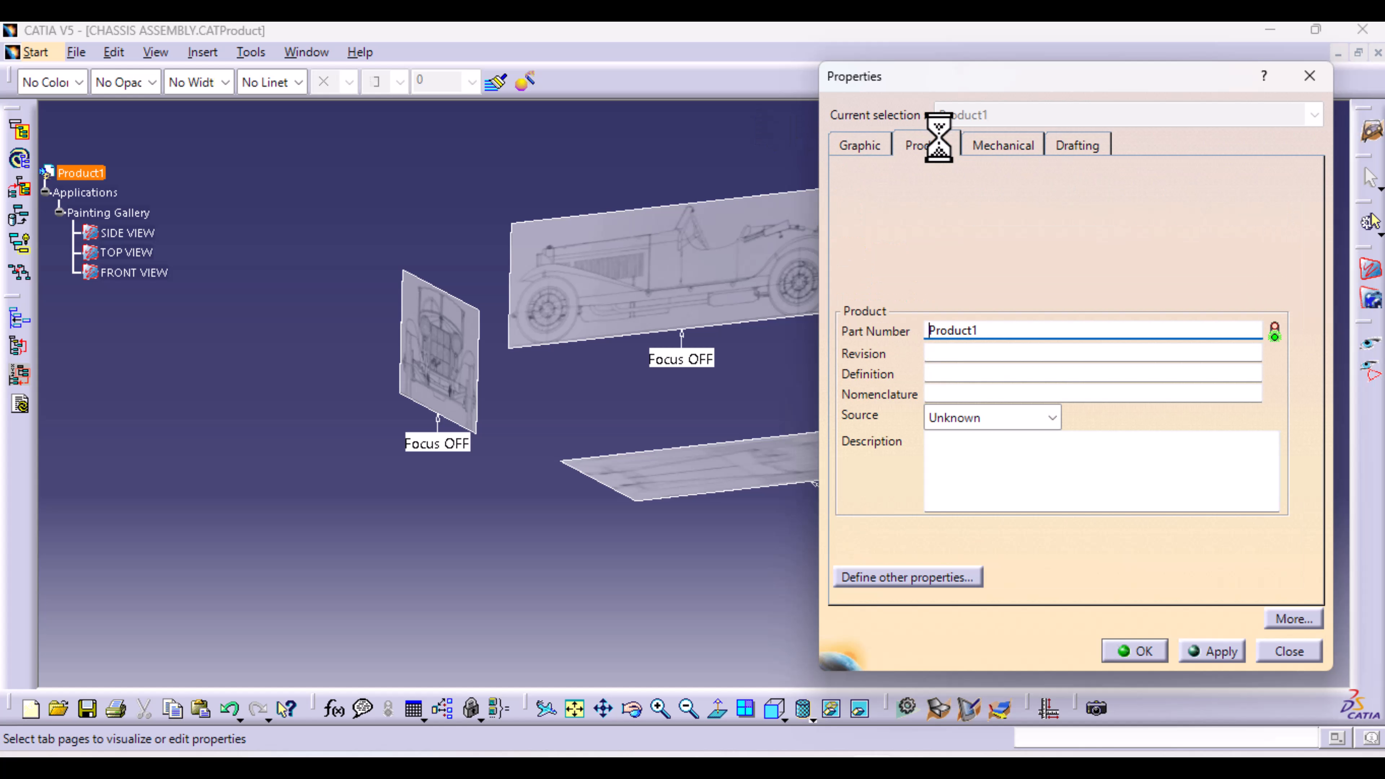
double_click(996, 329)
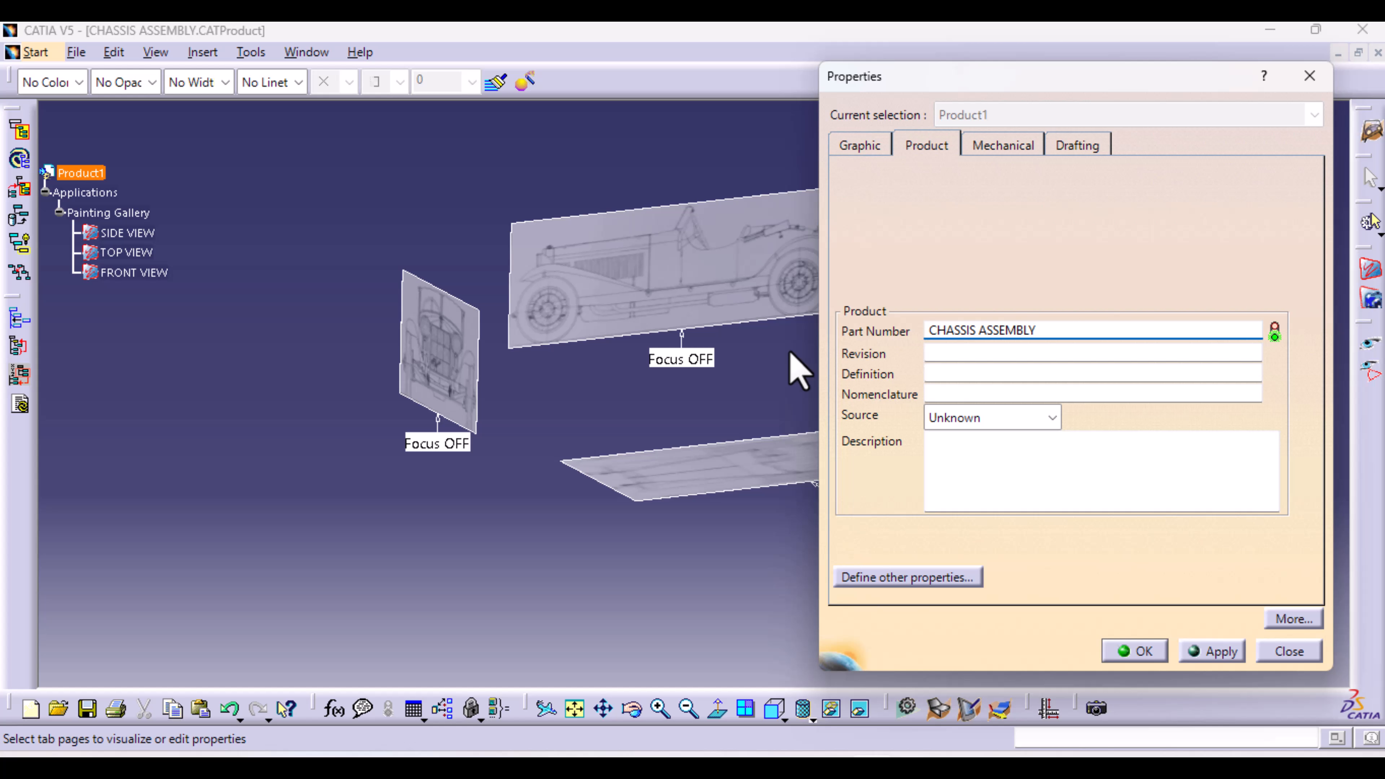
key(Return)
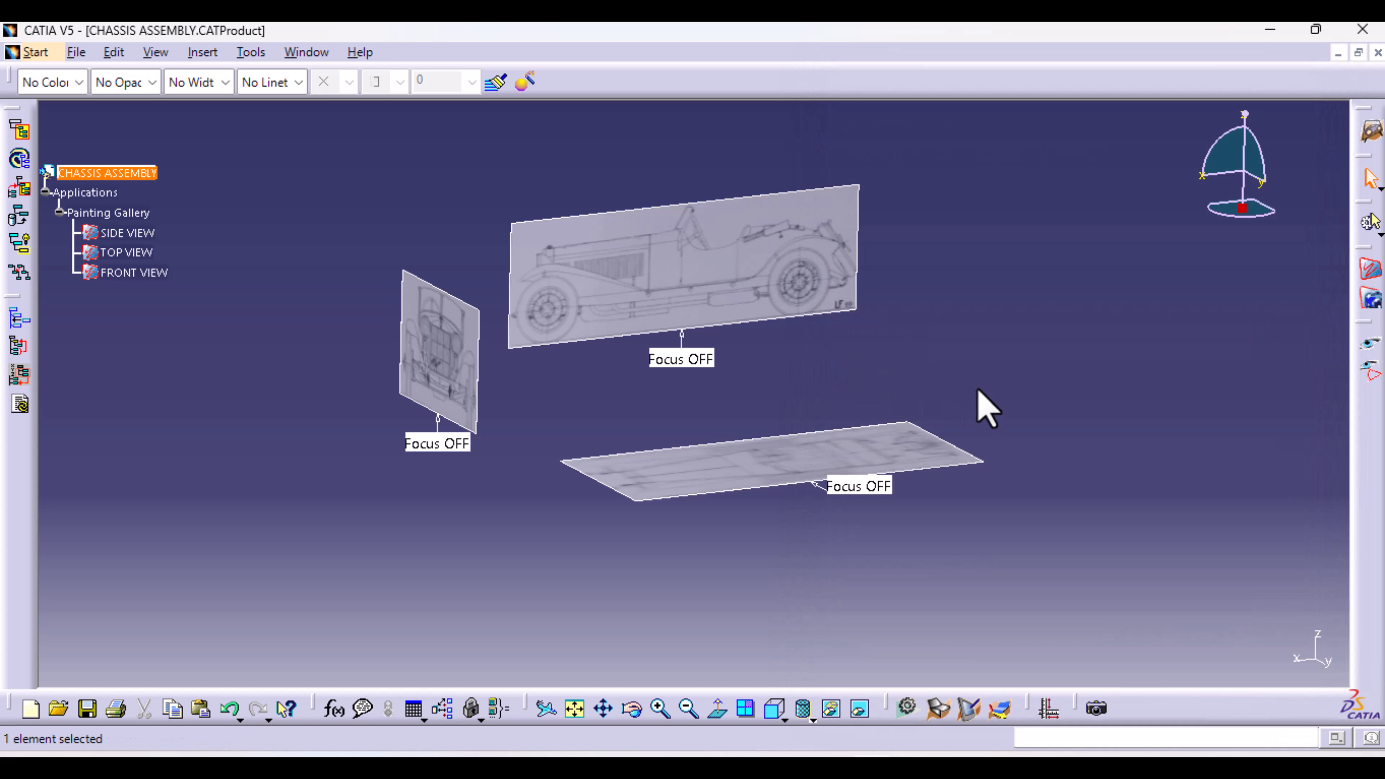
click(980, 377)
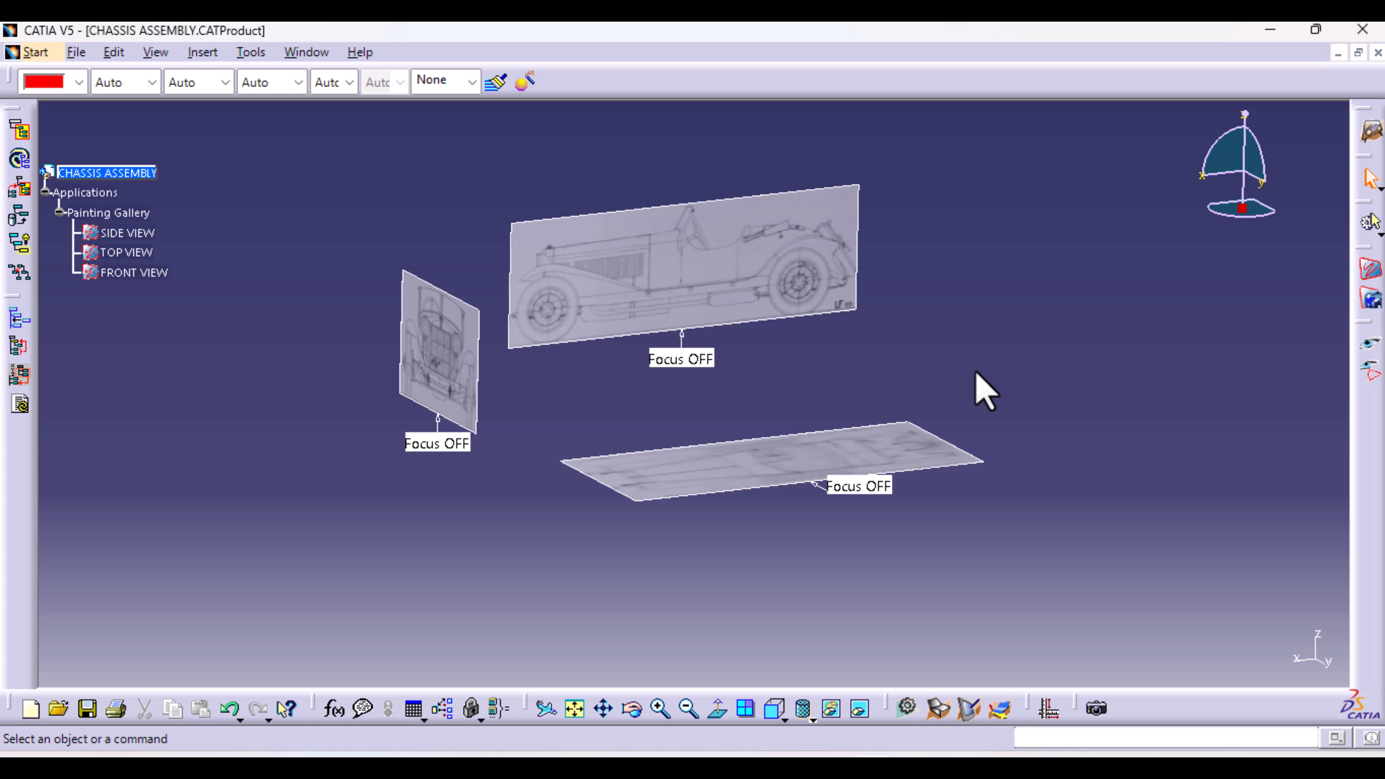
Step: Switch to the Assembly Design workbench with the SIDE VIEW blueprint facing the screen
scroll(137, 323, down, 3)
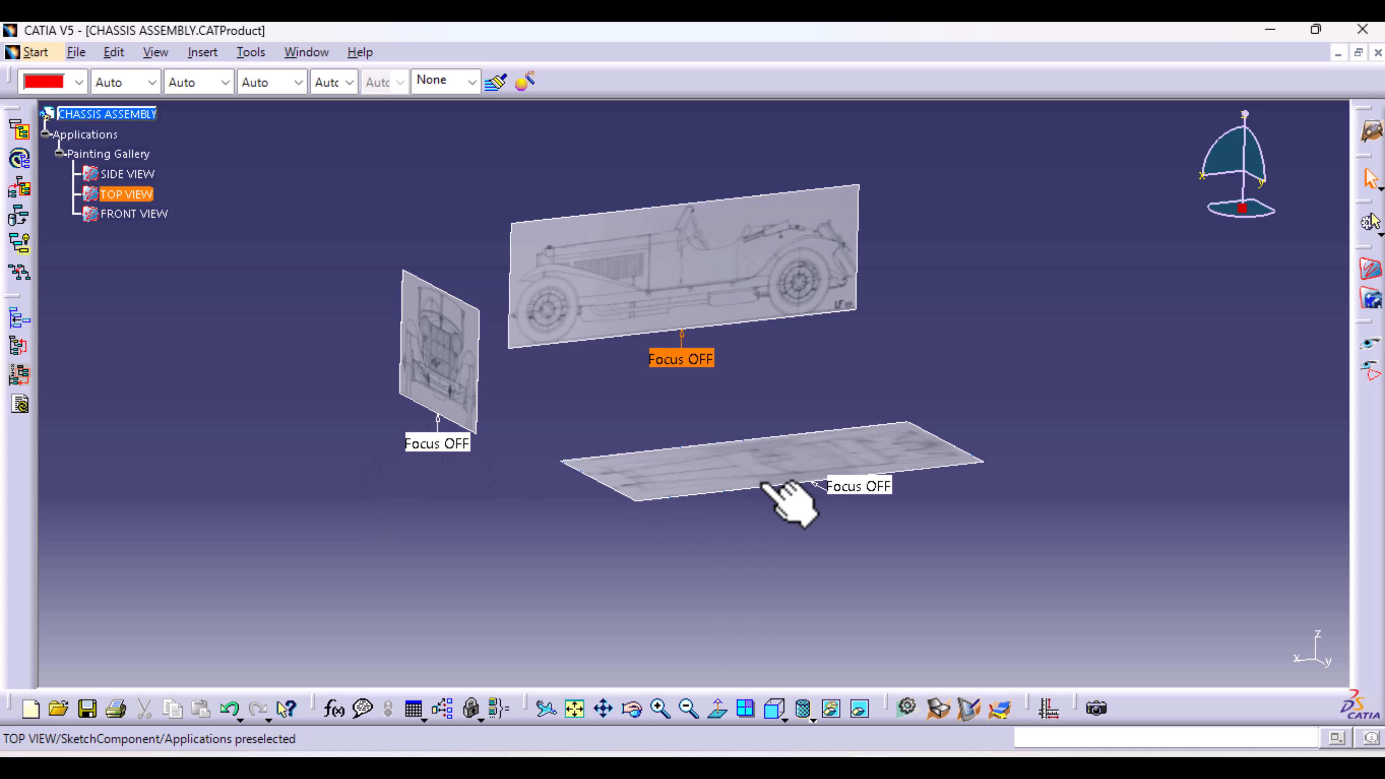
click(785, 719)
click(800, 648)
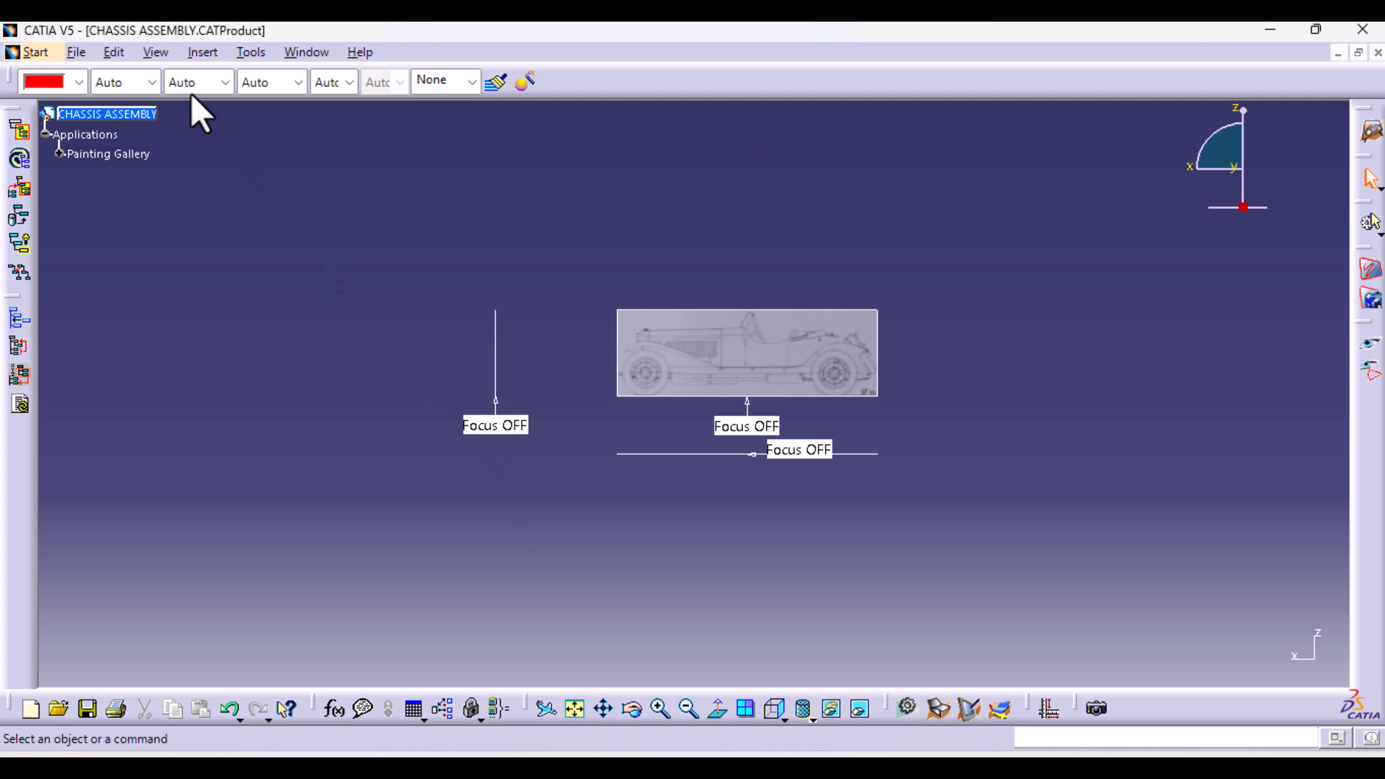
click(35, 52)
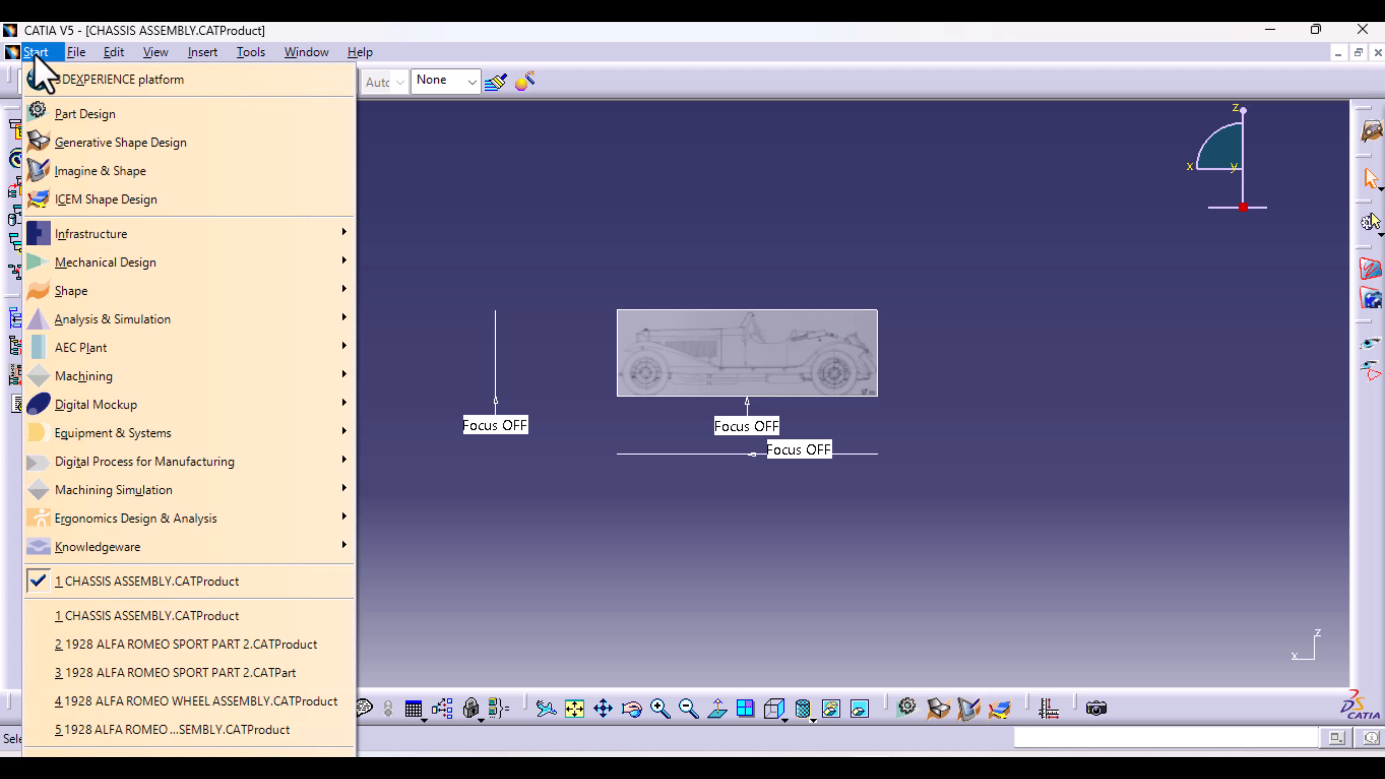
mouse_move(170, 263)
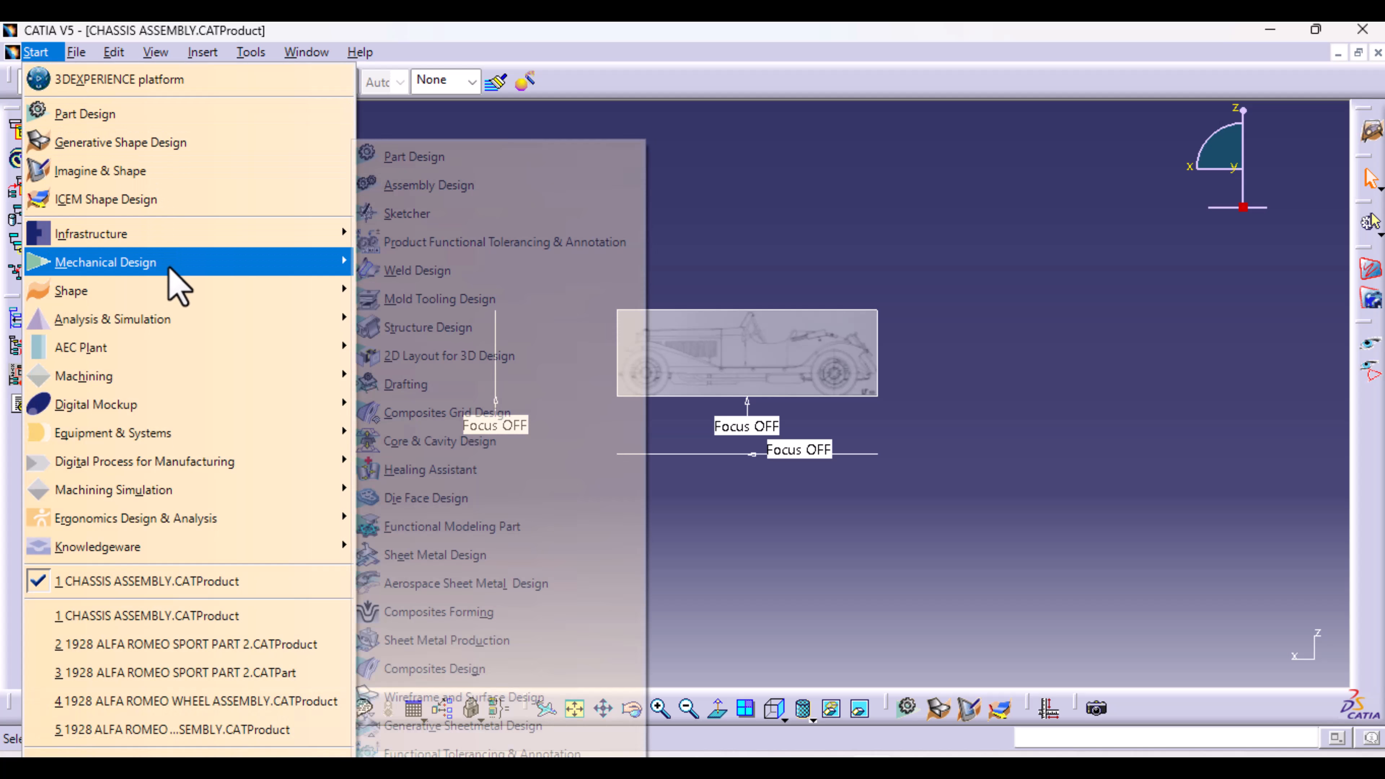
click(415, 185)
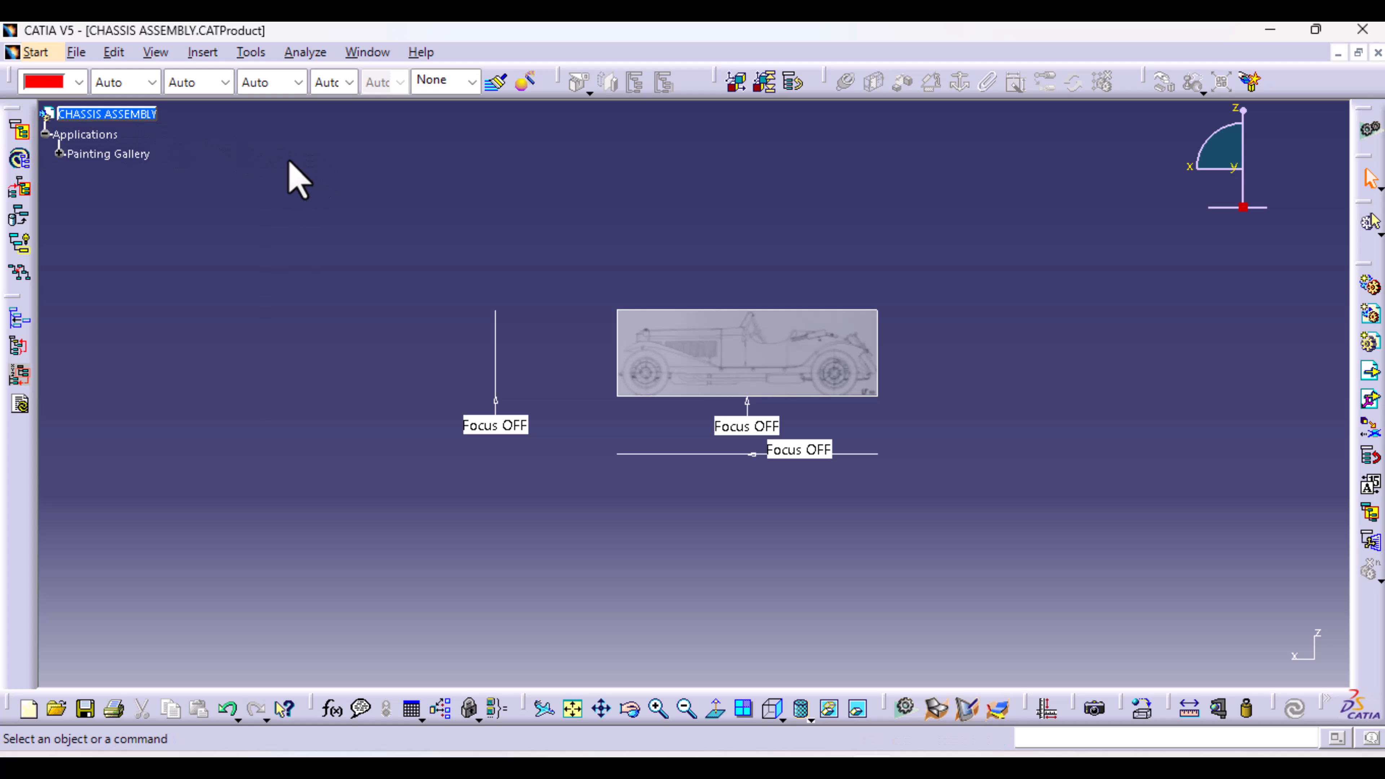
Step: Insert a new part into the CHASSIS ASSEMBLY product
click(119, 115)
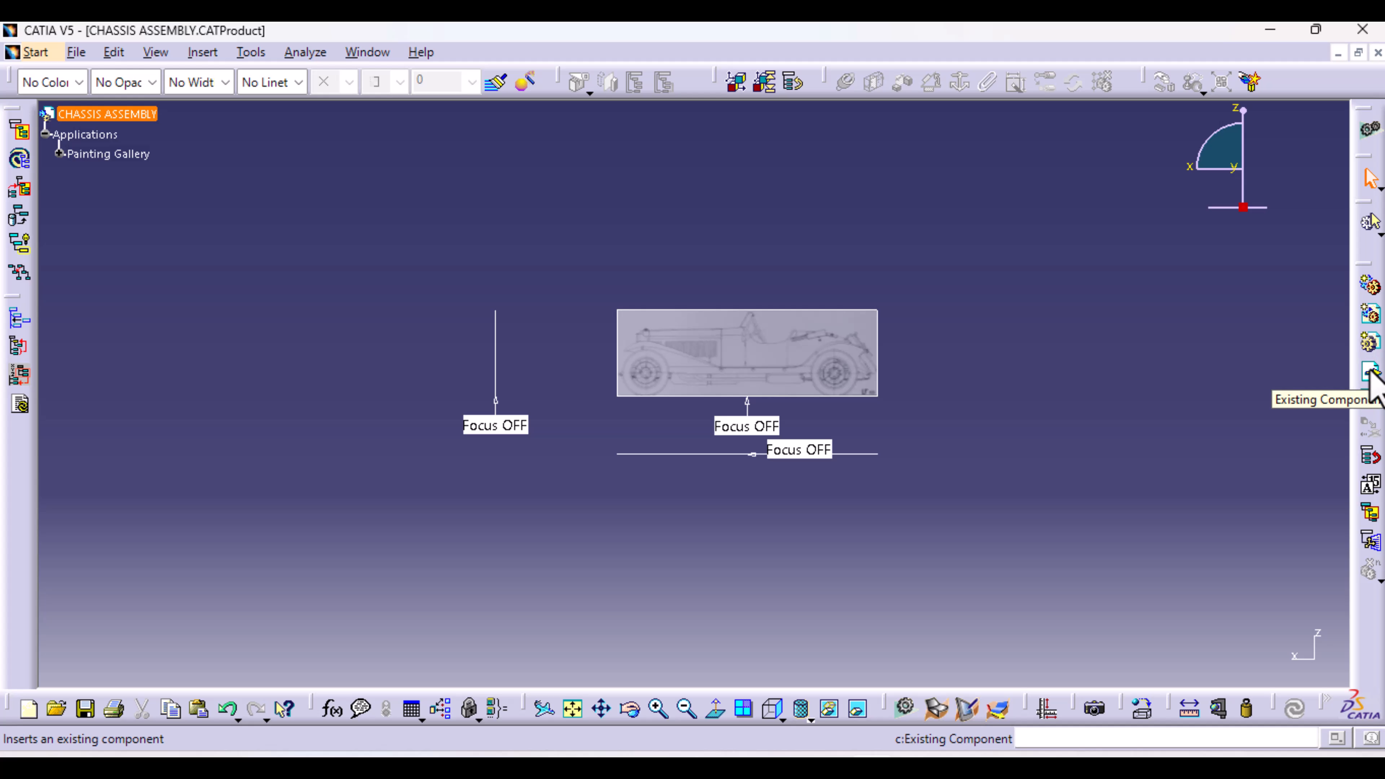
click(1370, 342)
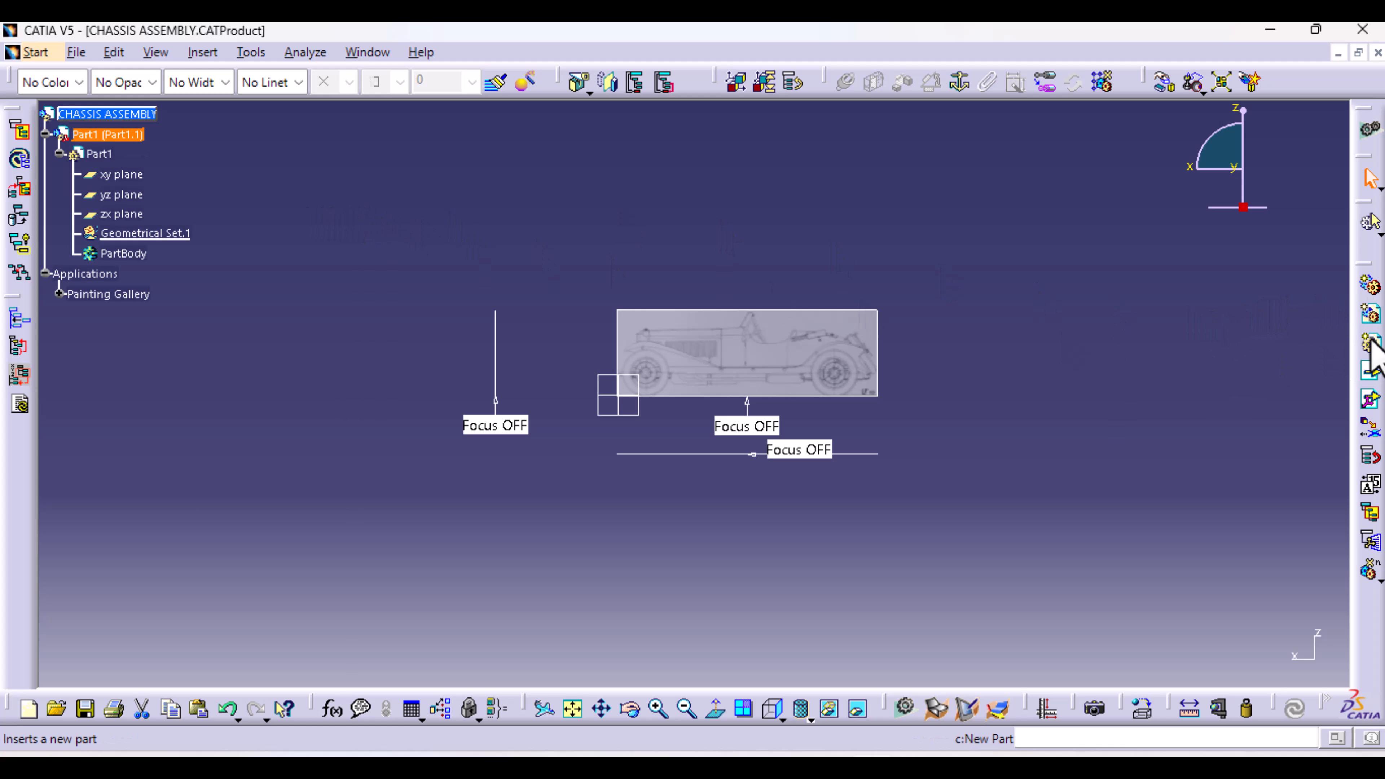
click(117, 114)
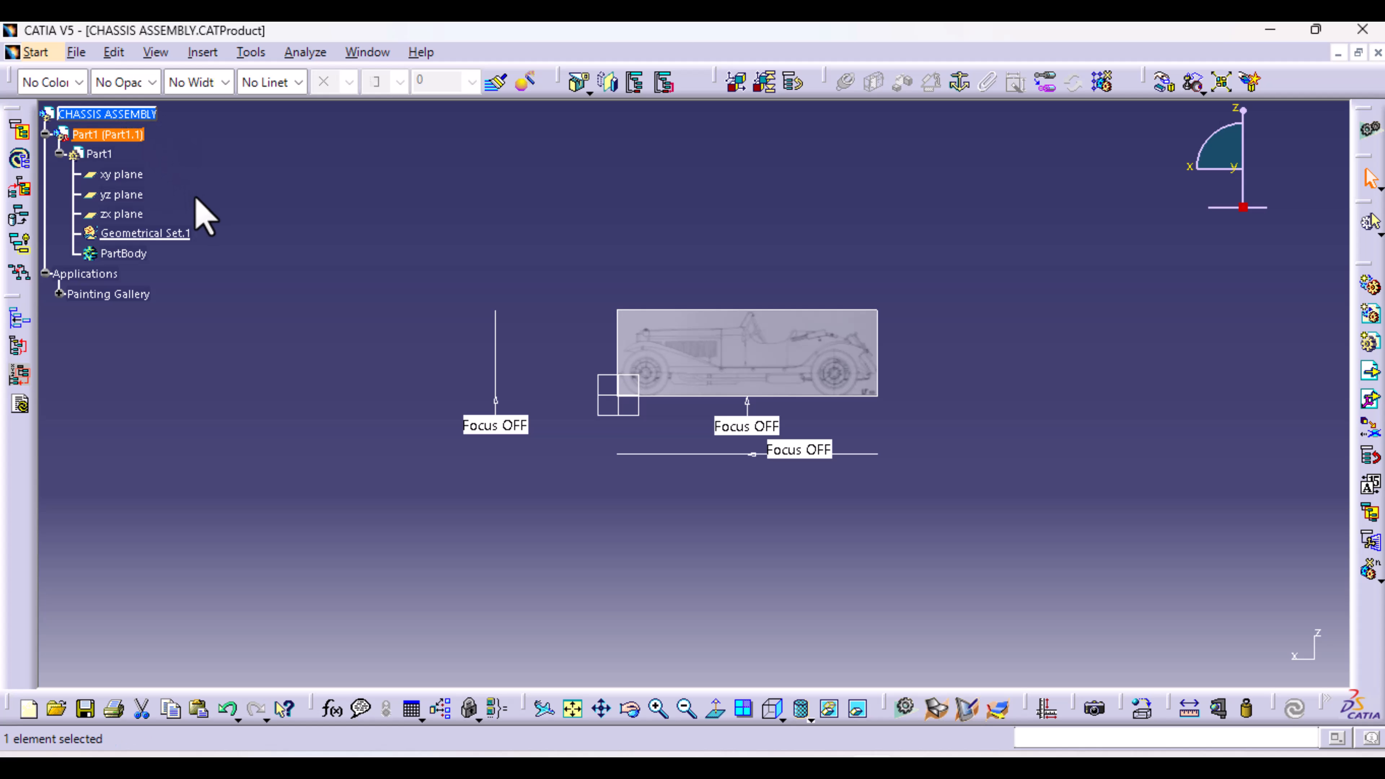
Step: Activate the new part for editing in Part Design and set its part number to LADDER FRAME
click(109, 155)
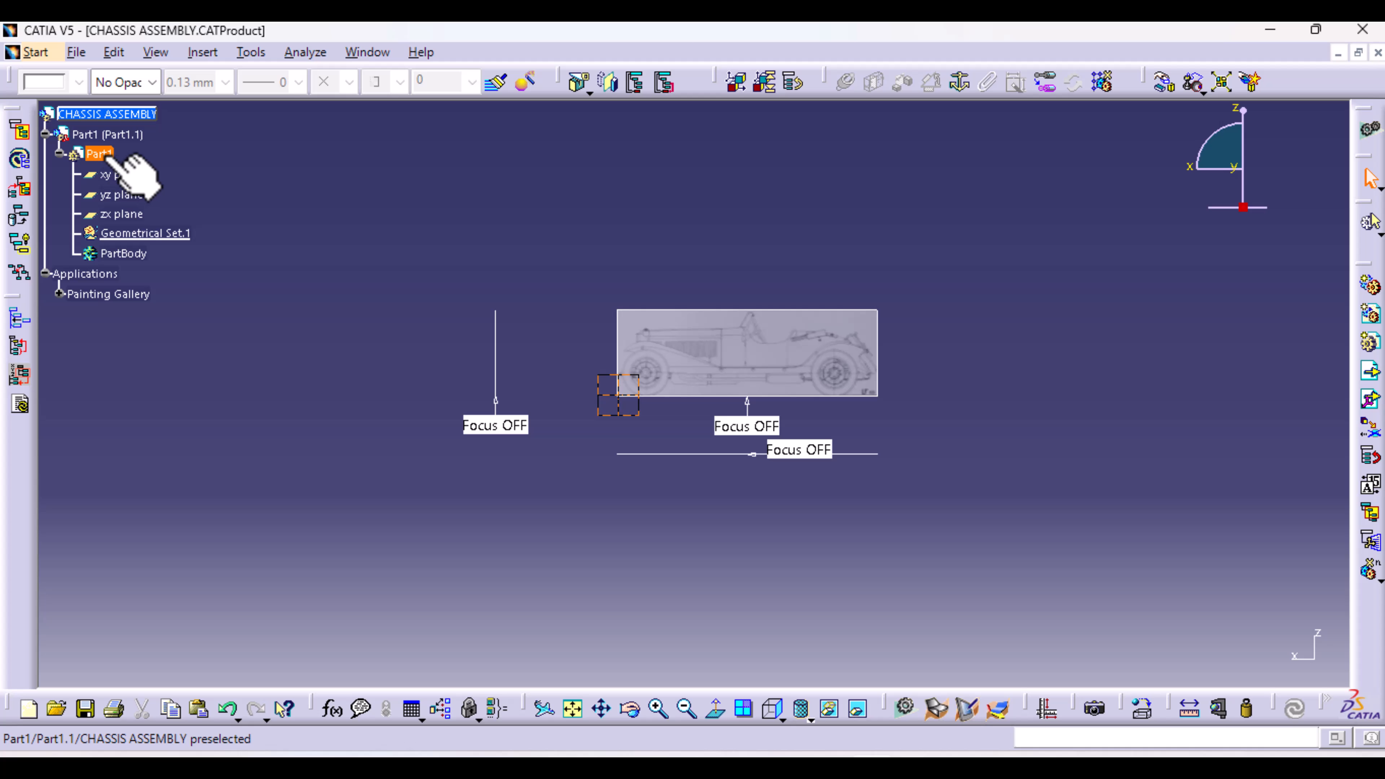
double_click(104, 154)
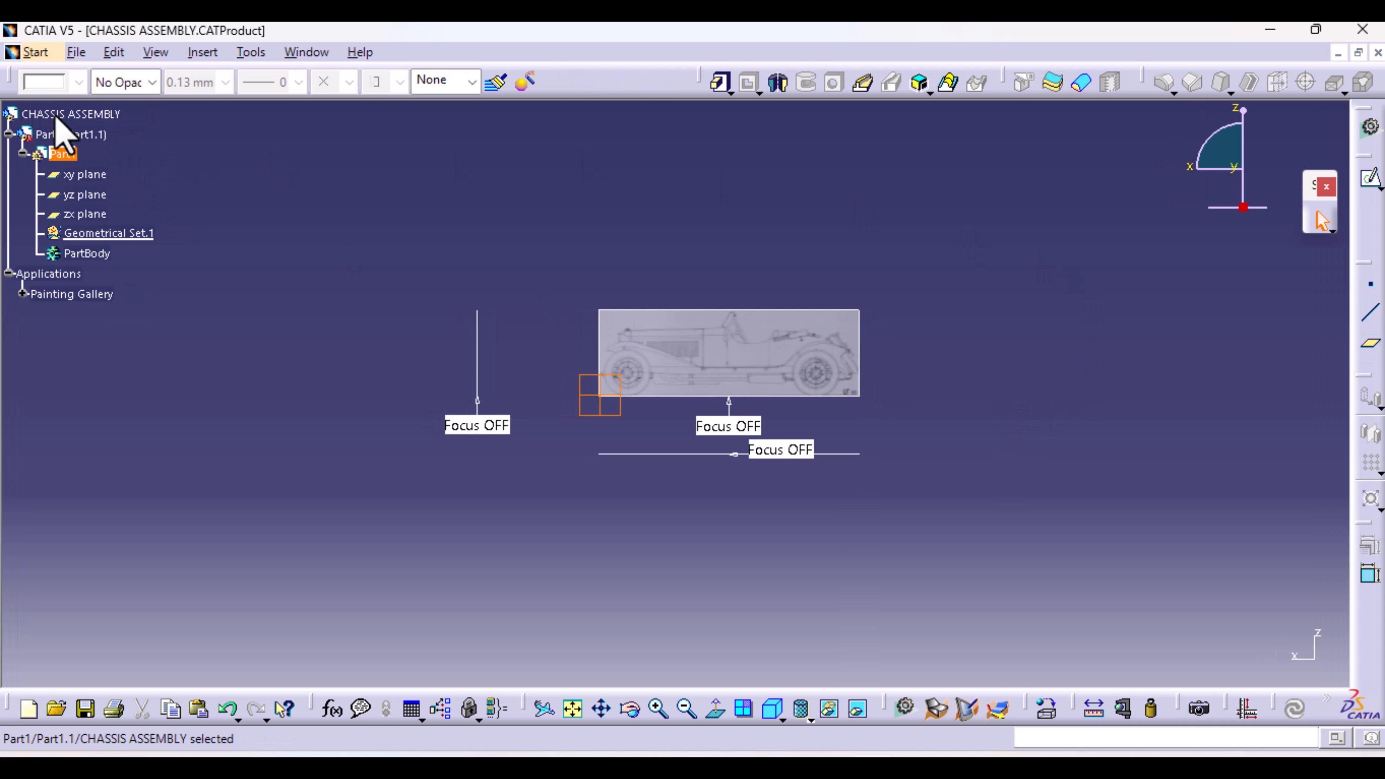
double_click(57, 134)
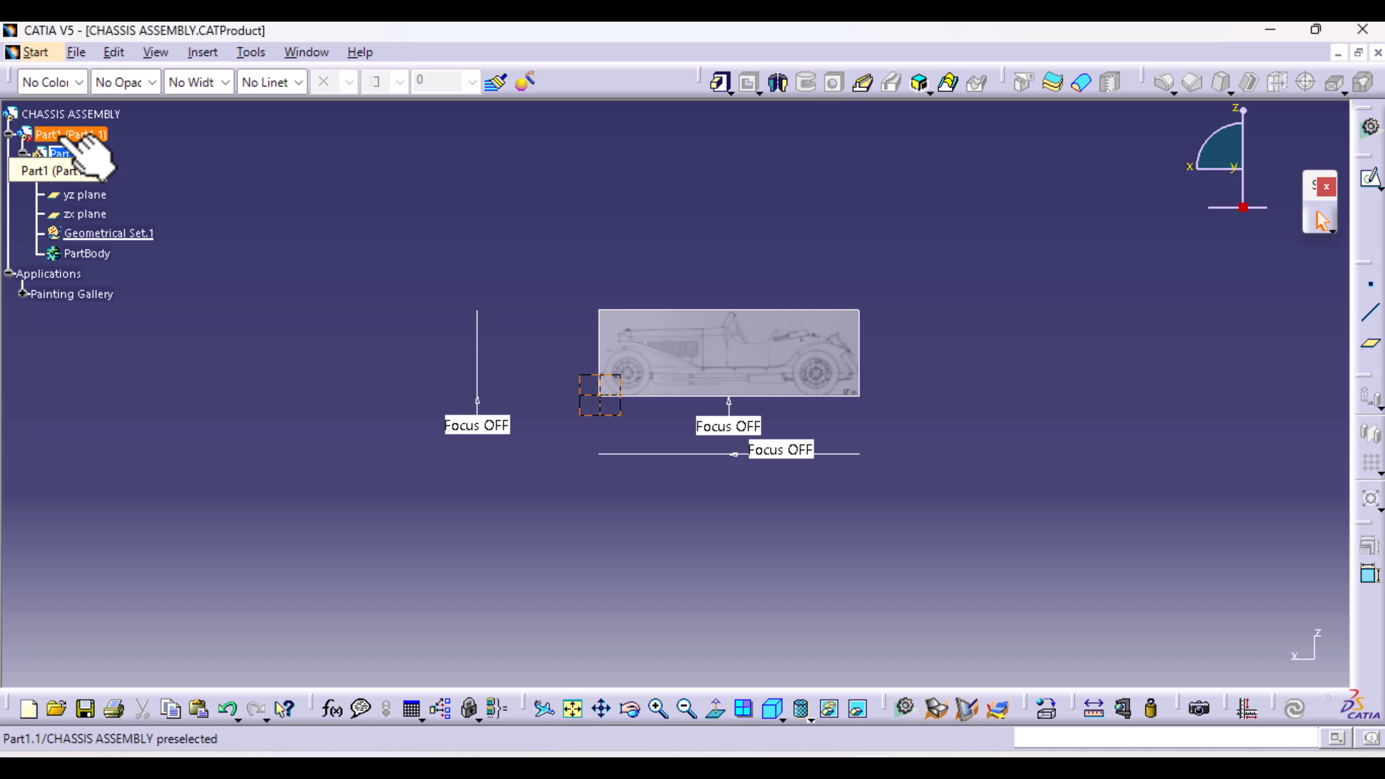
key(alt+Return)
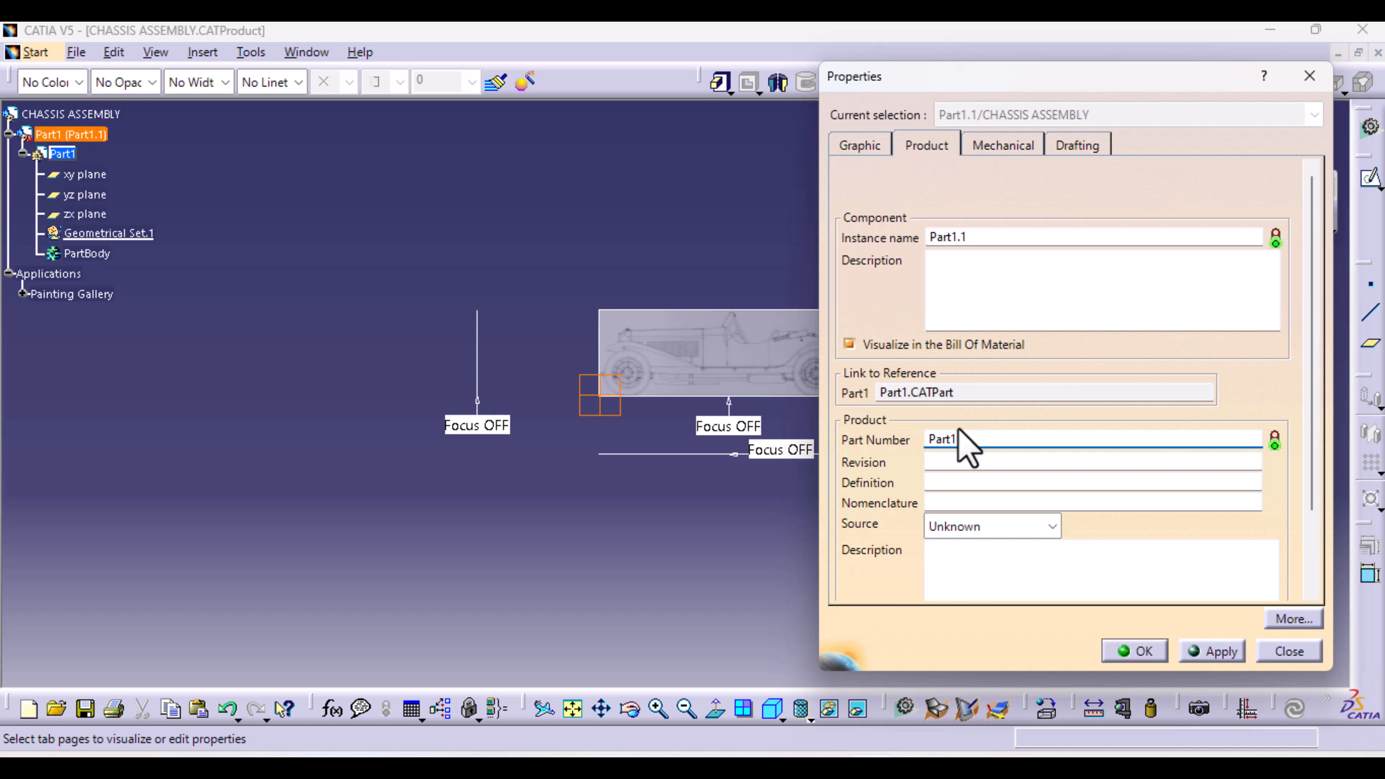
double_click(961, 439)
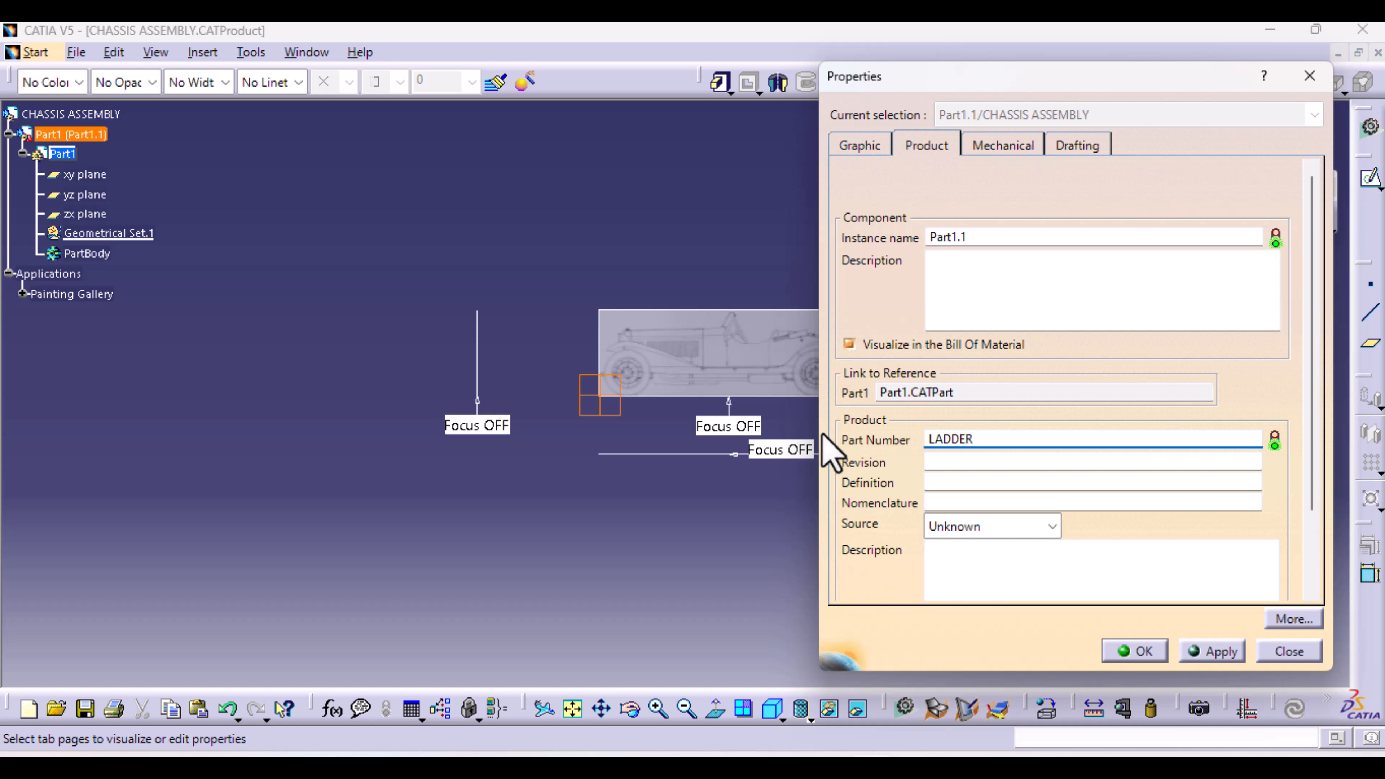
text(LADDER FRAME)
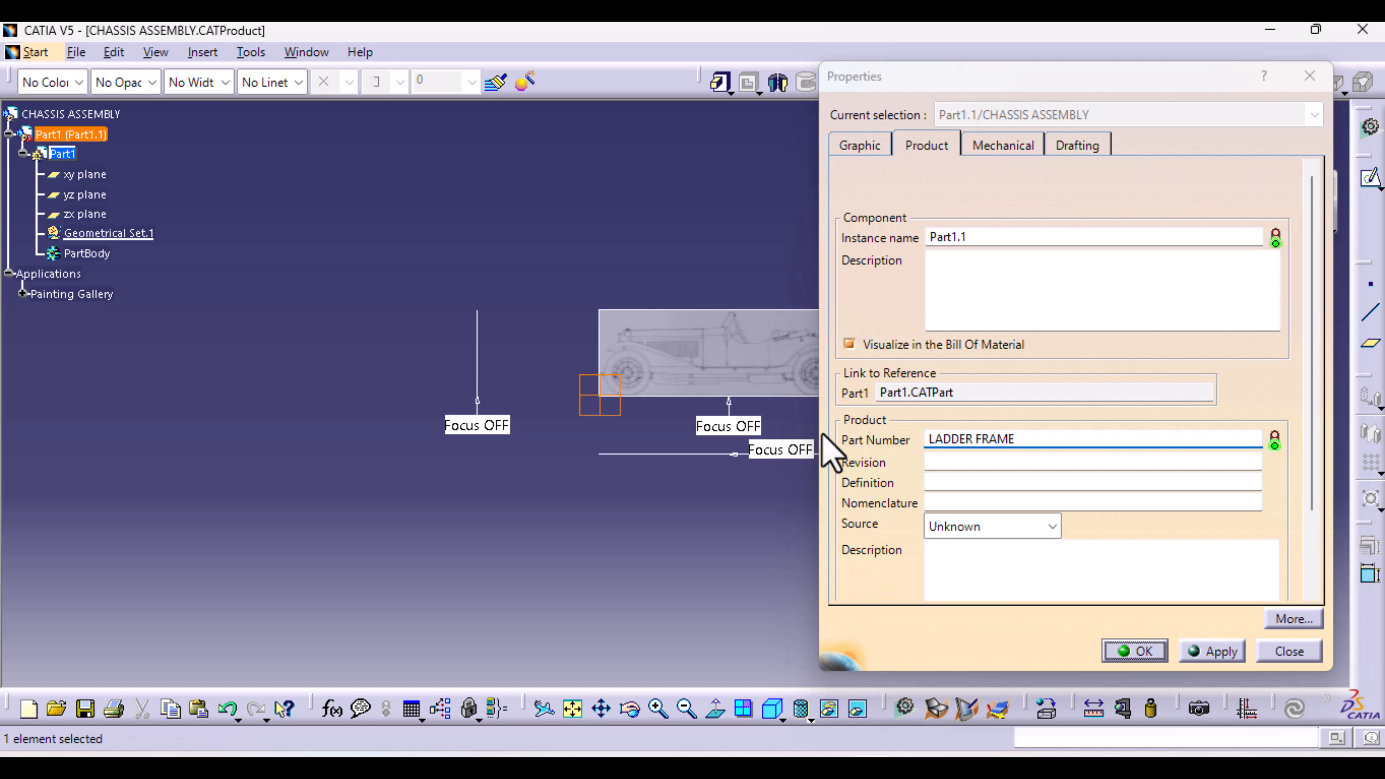
key(Return)
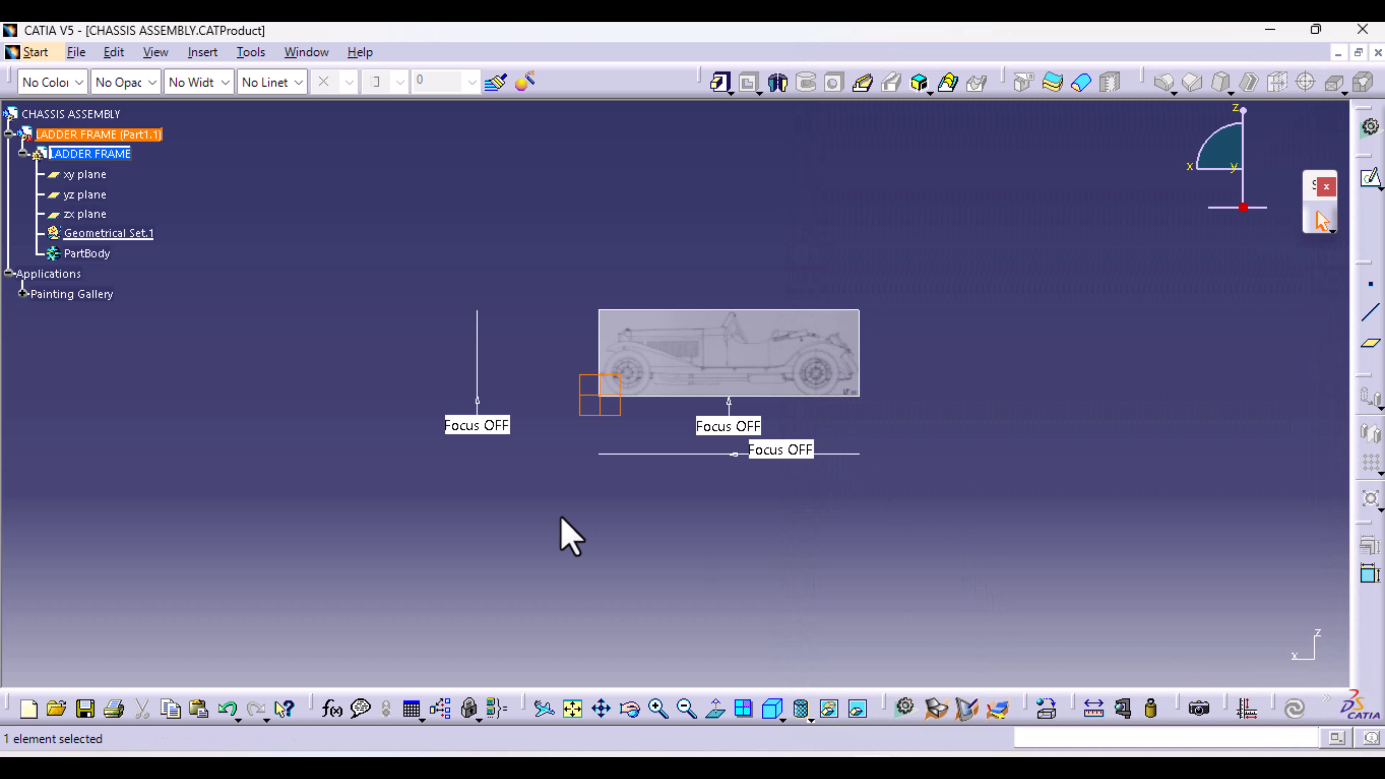
Step: Save the part as LADDER FRAME.CATPart in the PARTS folder of ALFA ROMEO LESSONS, accepting the link update
click(441, 483)
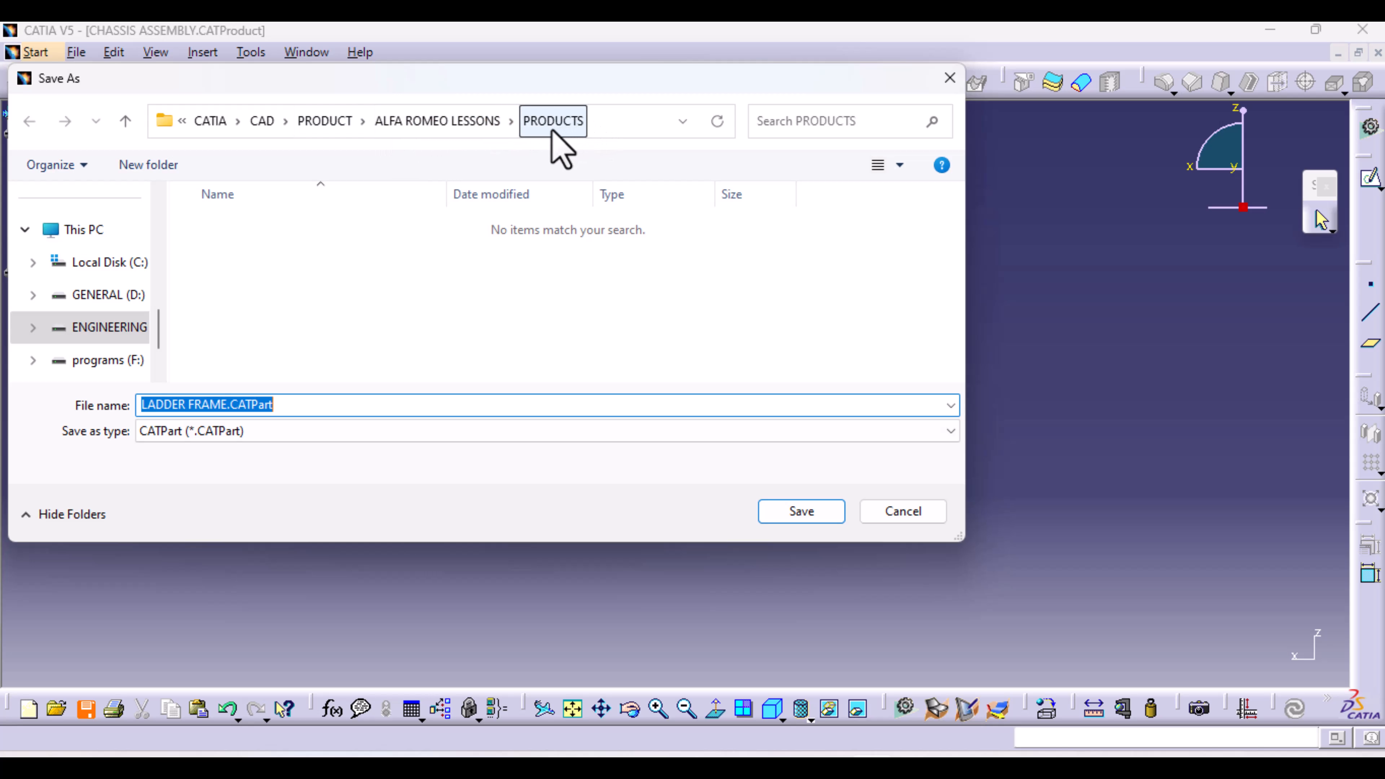
click(480, 122)
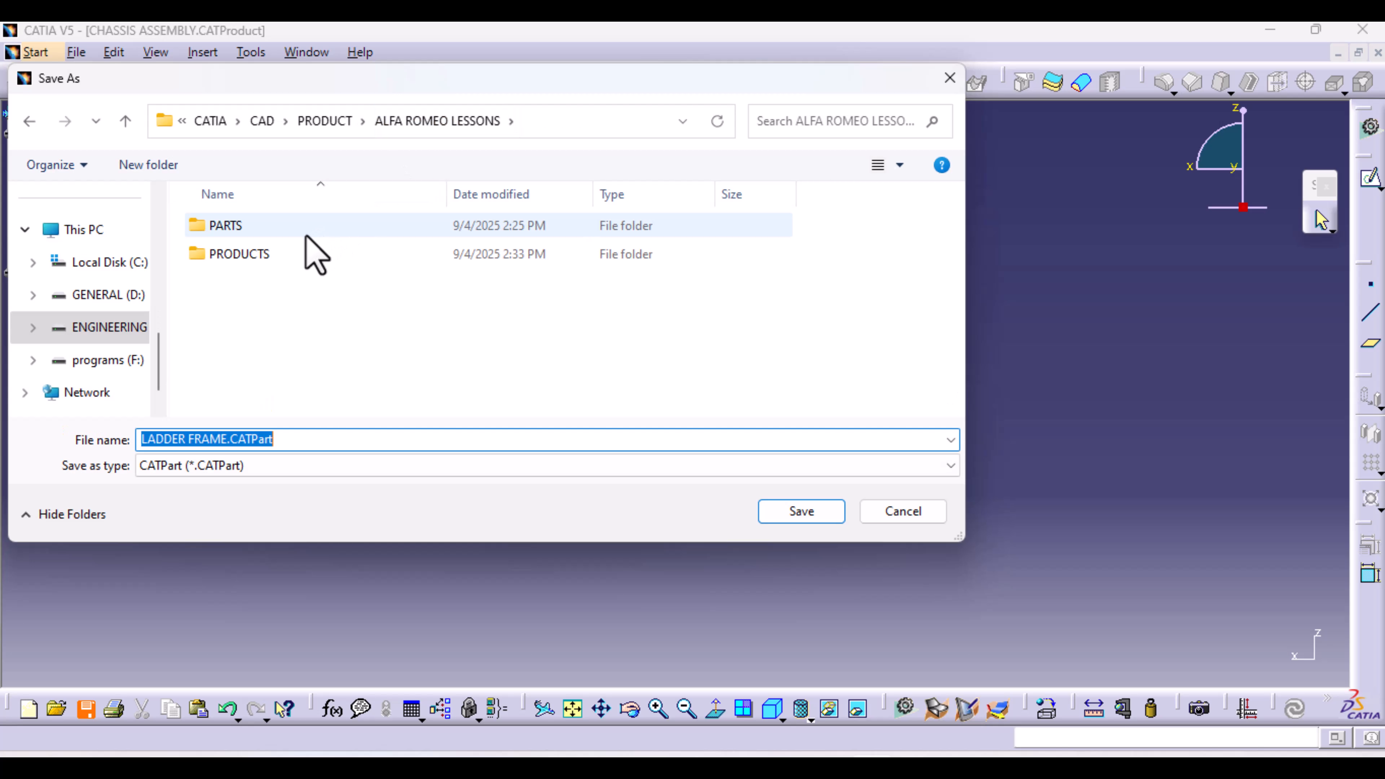
double_click(307, 229)
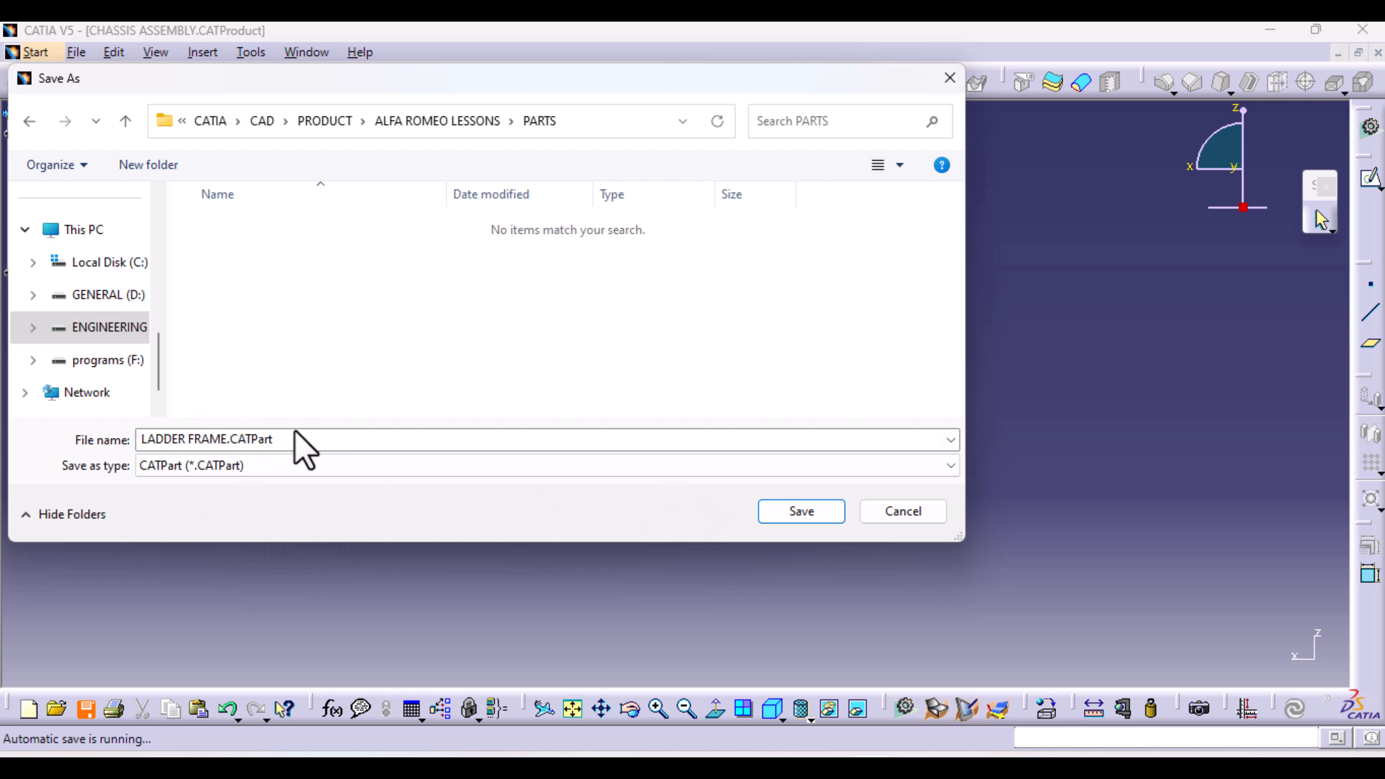
click(791, 513)
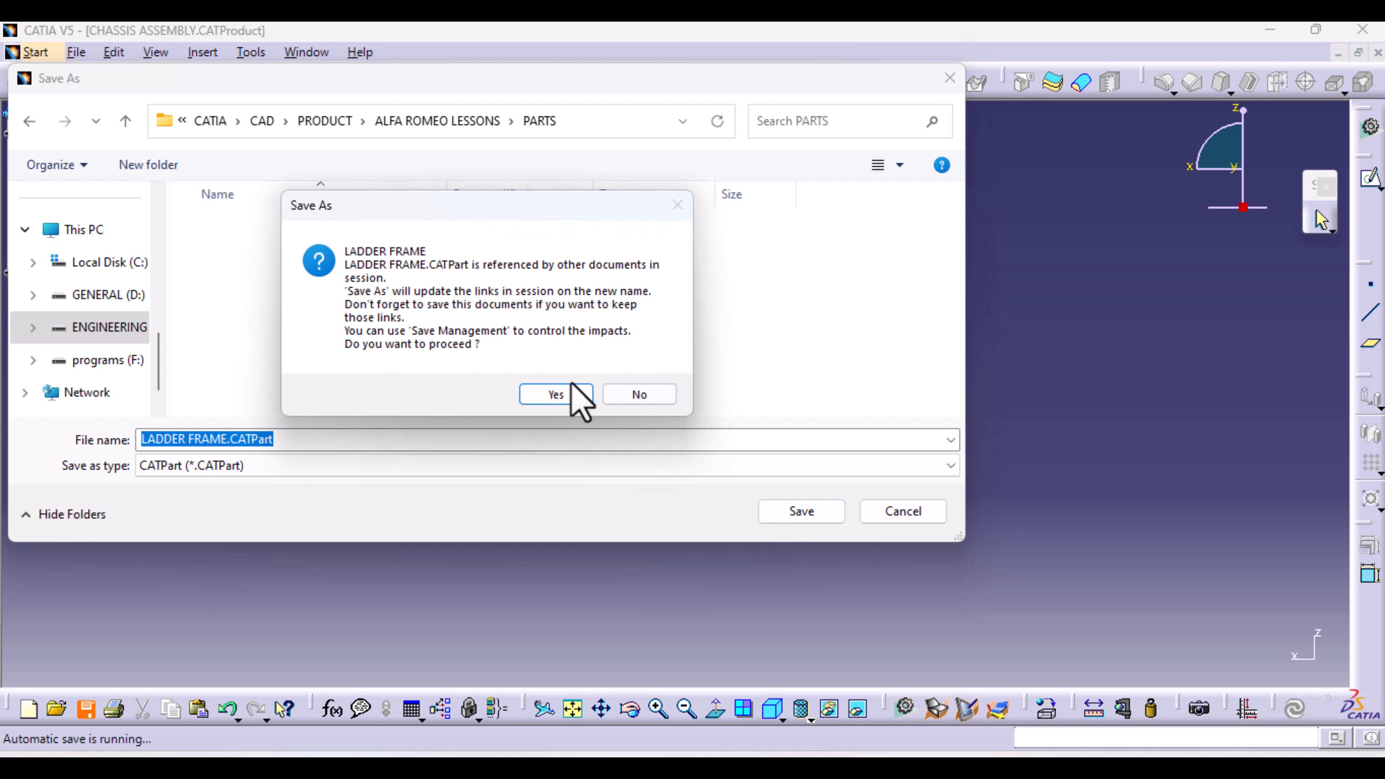
click(549, 393)
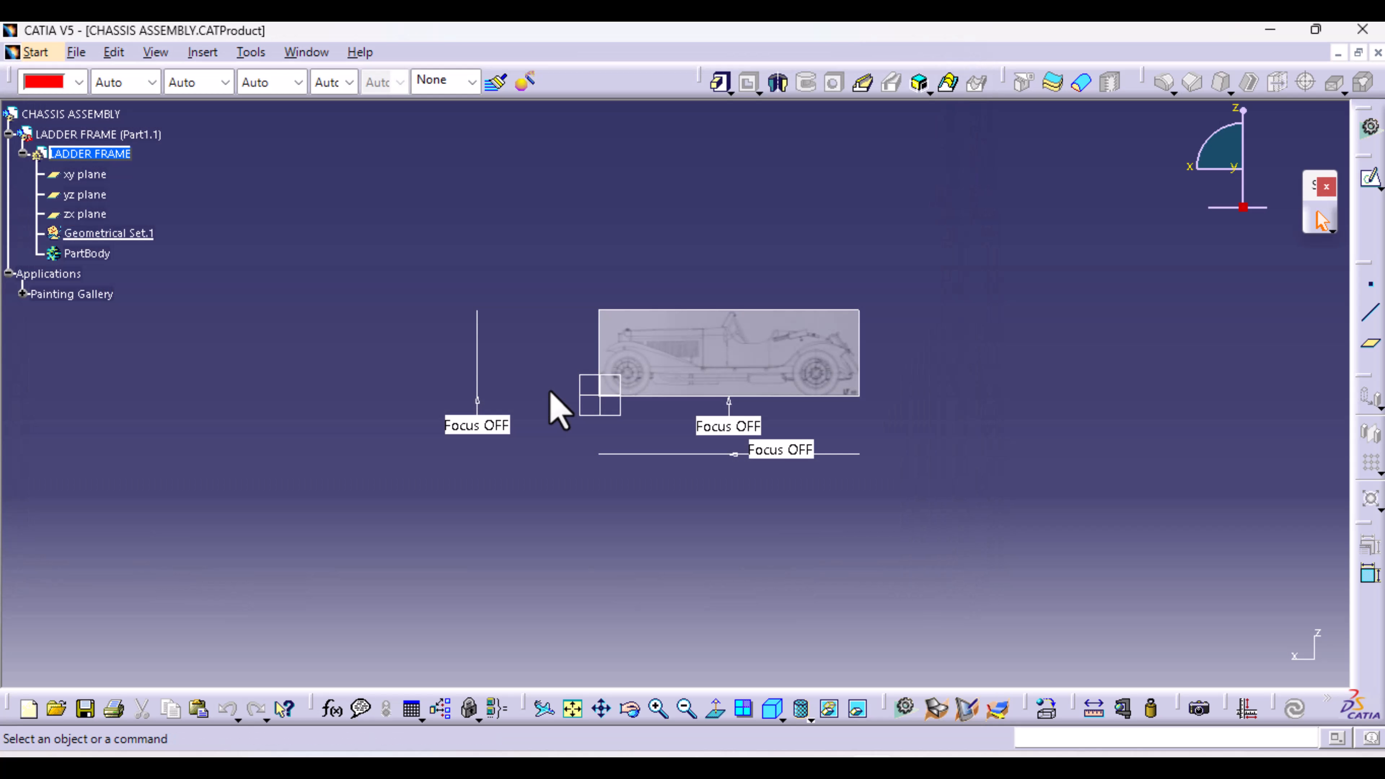
Step: Save the modified CHASSIS ASSEMBLY product through Save Management
click(477, 425)
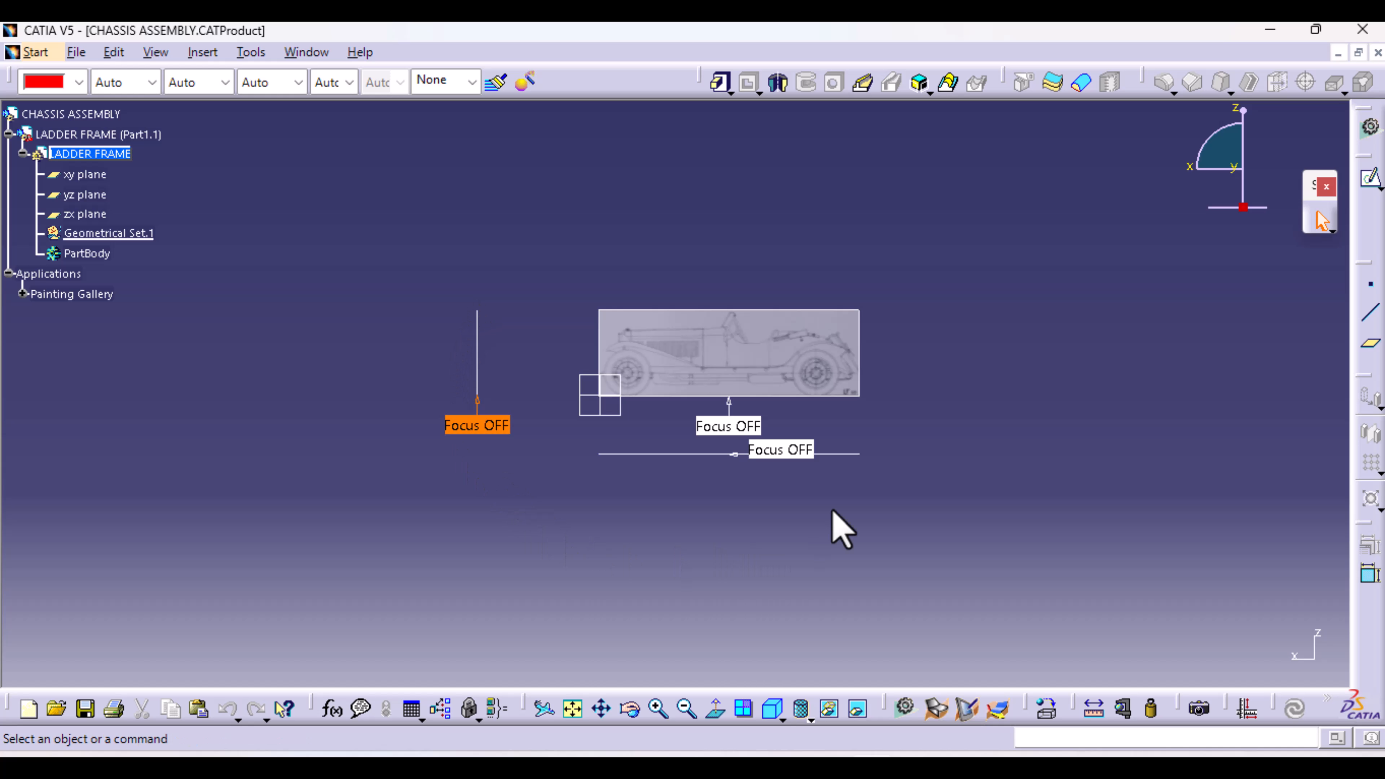
ctrl+click(859, 437)
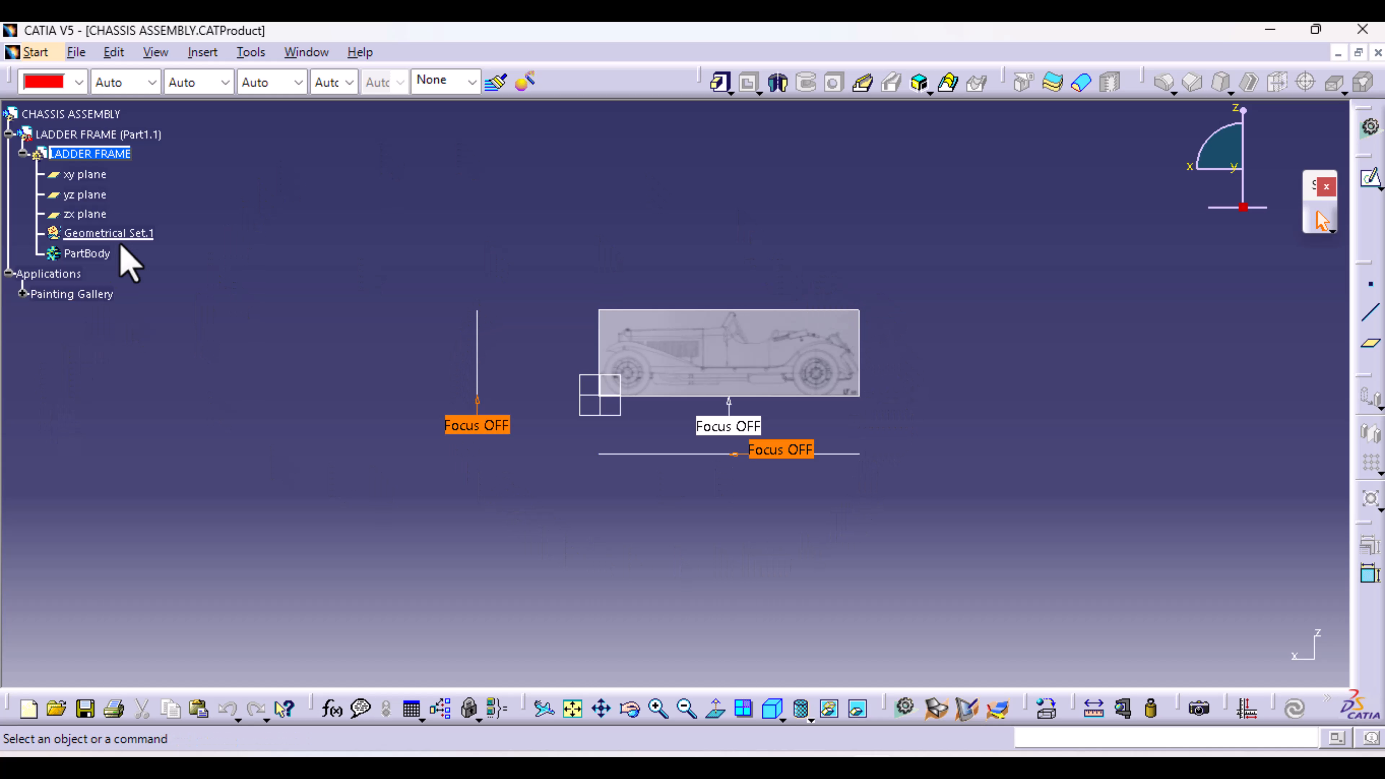
click(75, 52)
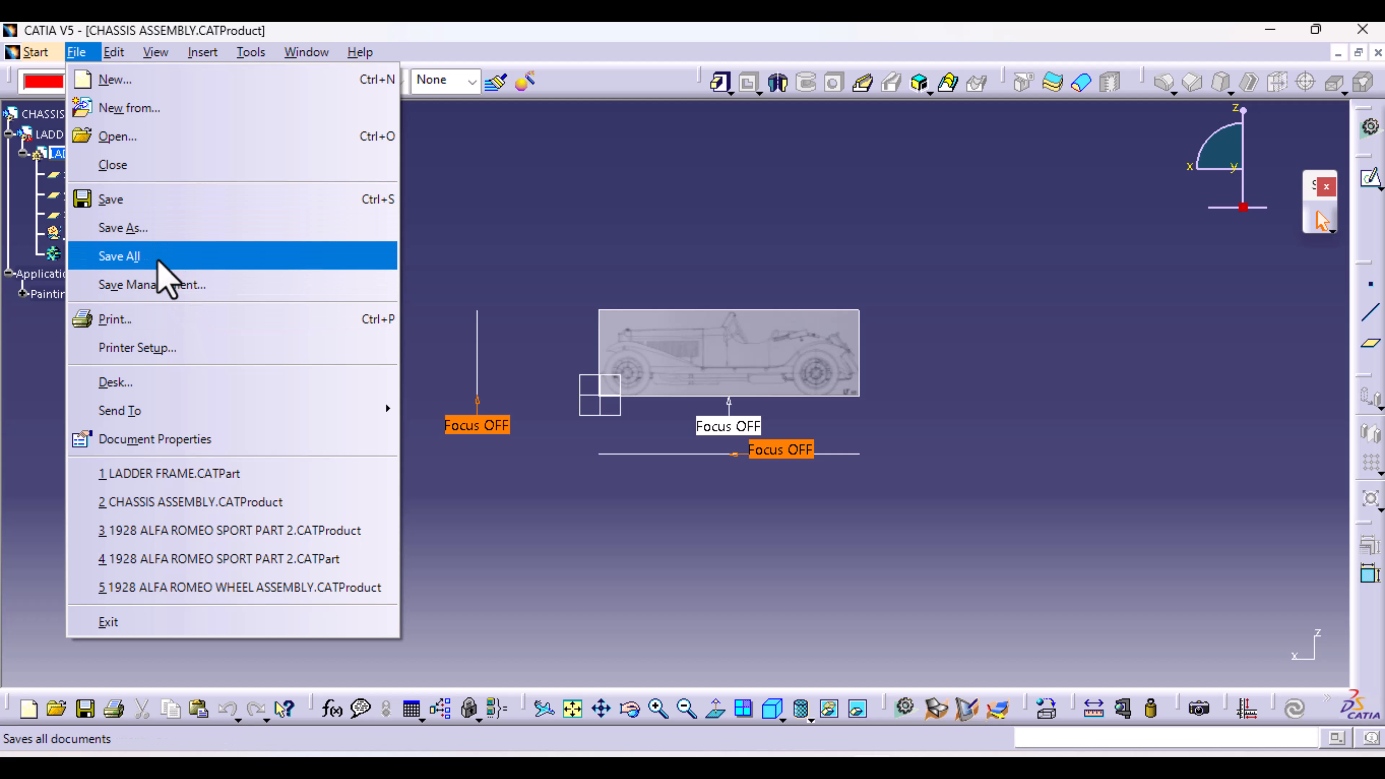
click(155, 286)
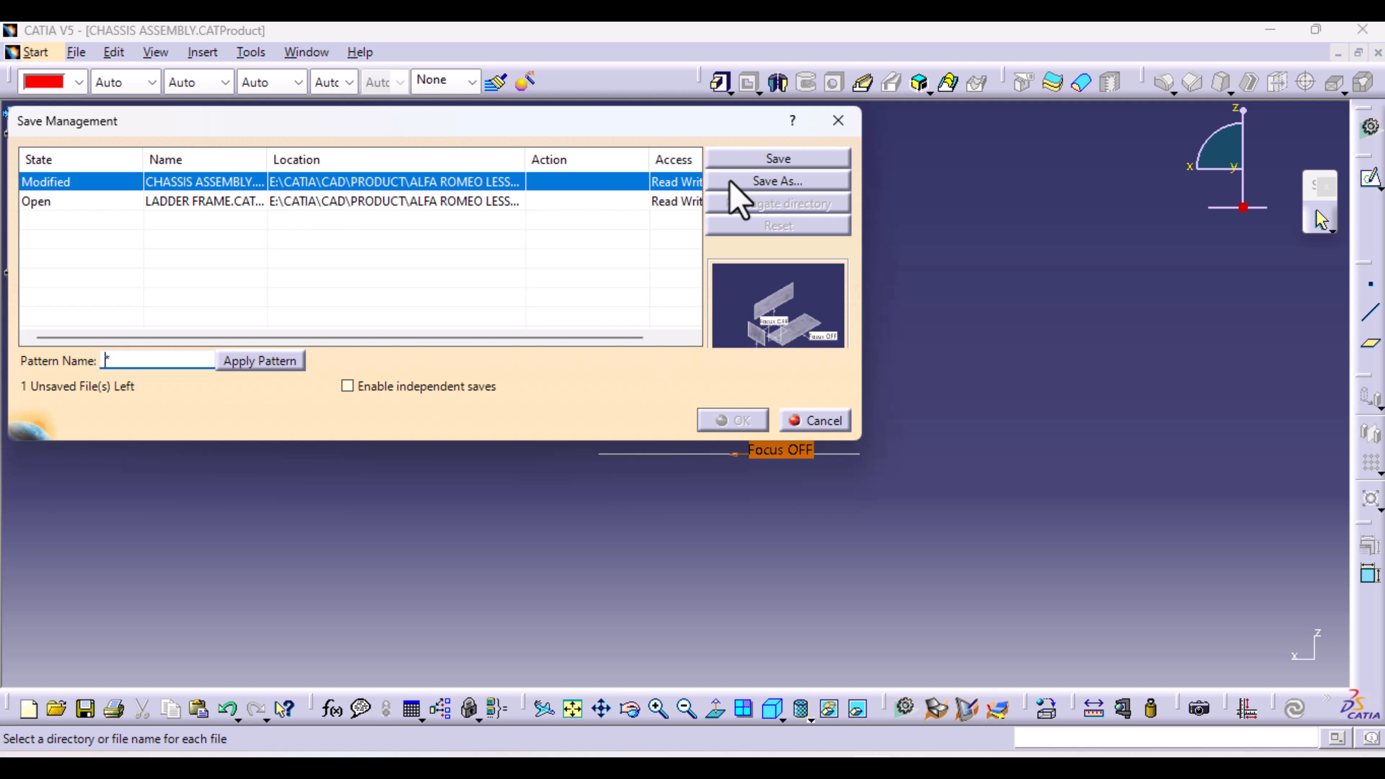
click(791, 159)
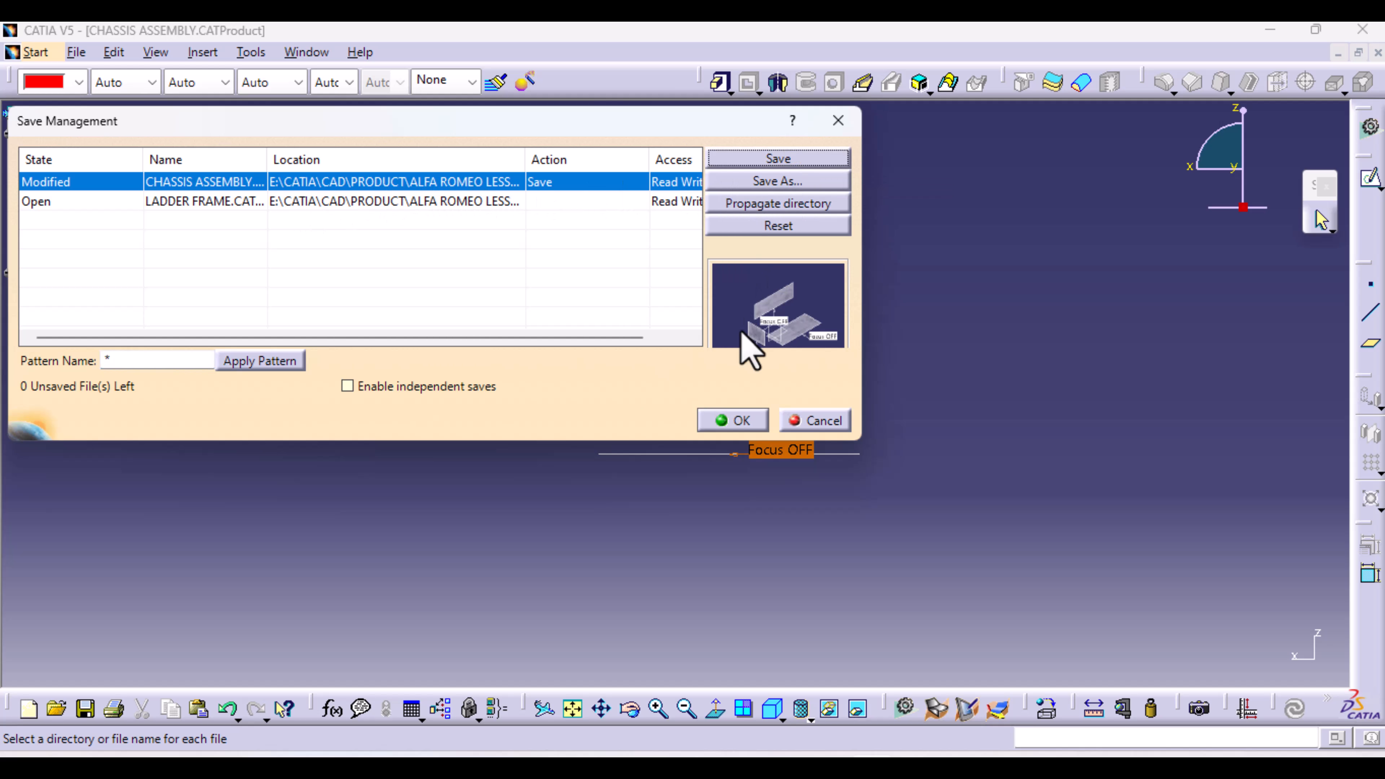
click(755, 423)
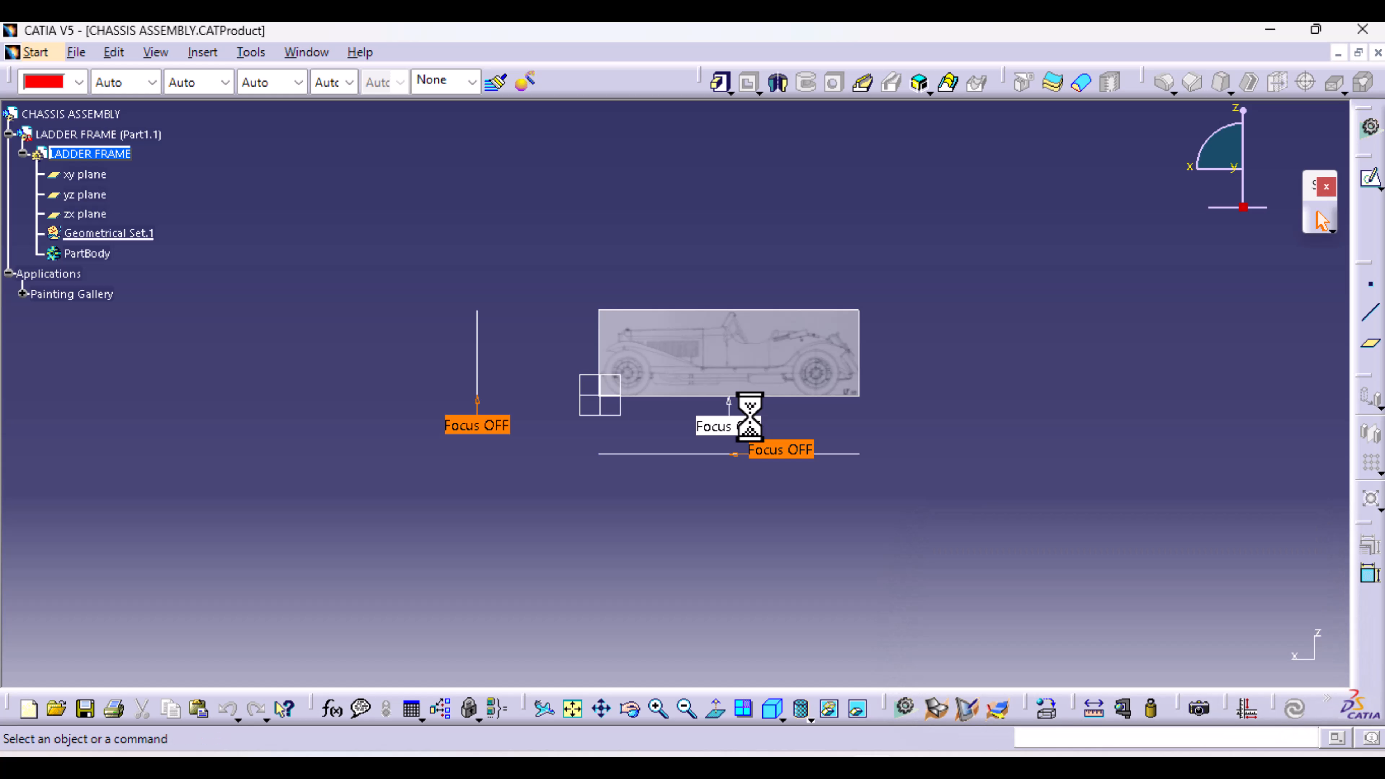
Step: Start a sketch on the zx plane of LADDER FRAME, over the side-view blueprint
mouse_move(745, 526)
middle_down()
mouse_move(743, 350)
mouse_move(803, 427)
mouse_move(439, 458)
mouse_move(533, 509)
middle_up()
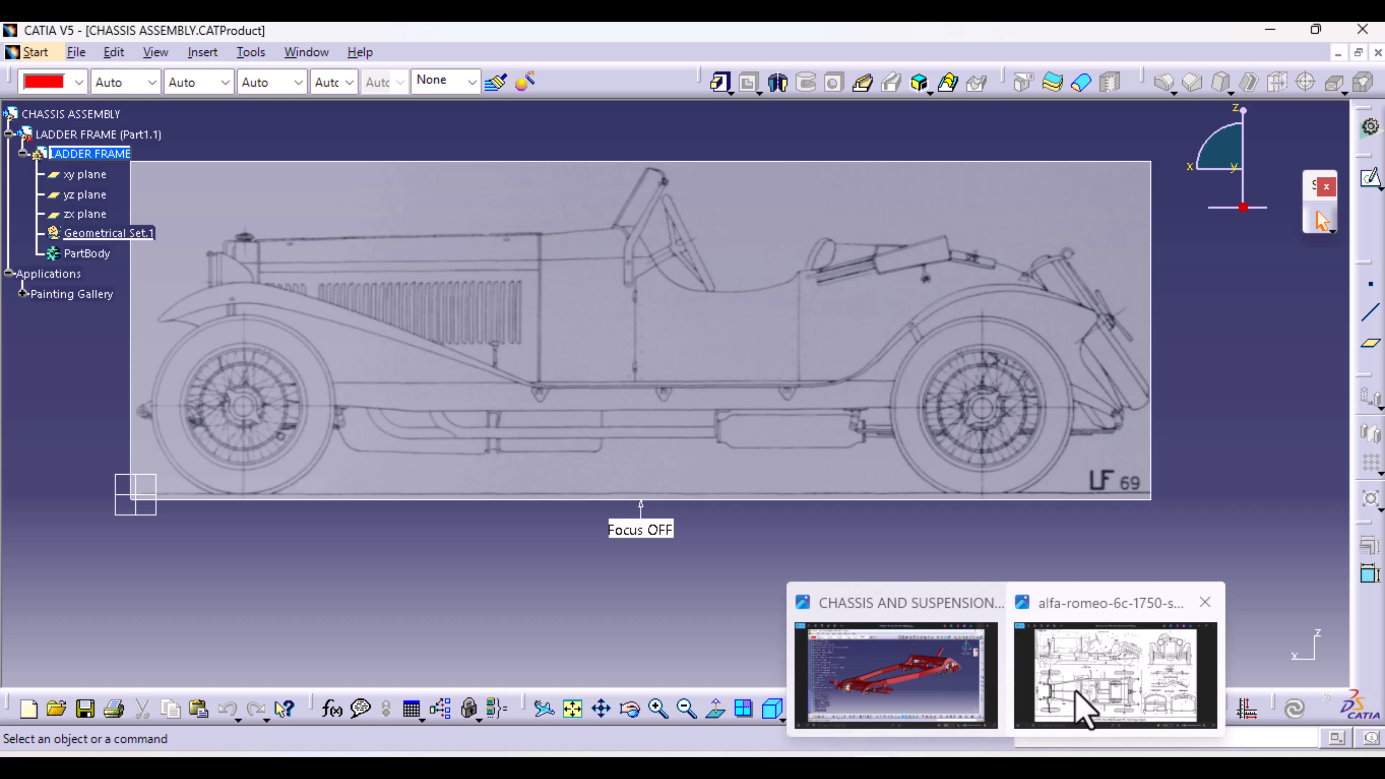
click(1078, 702)
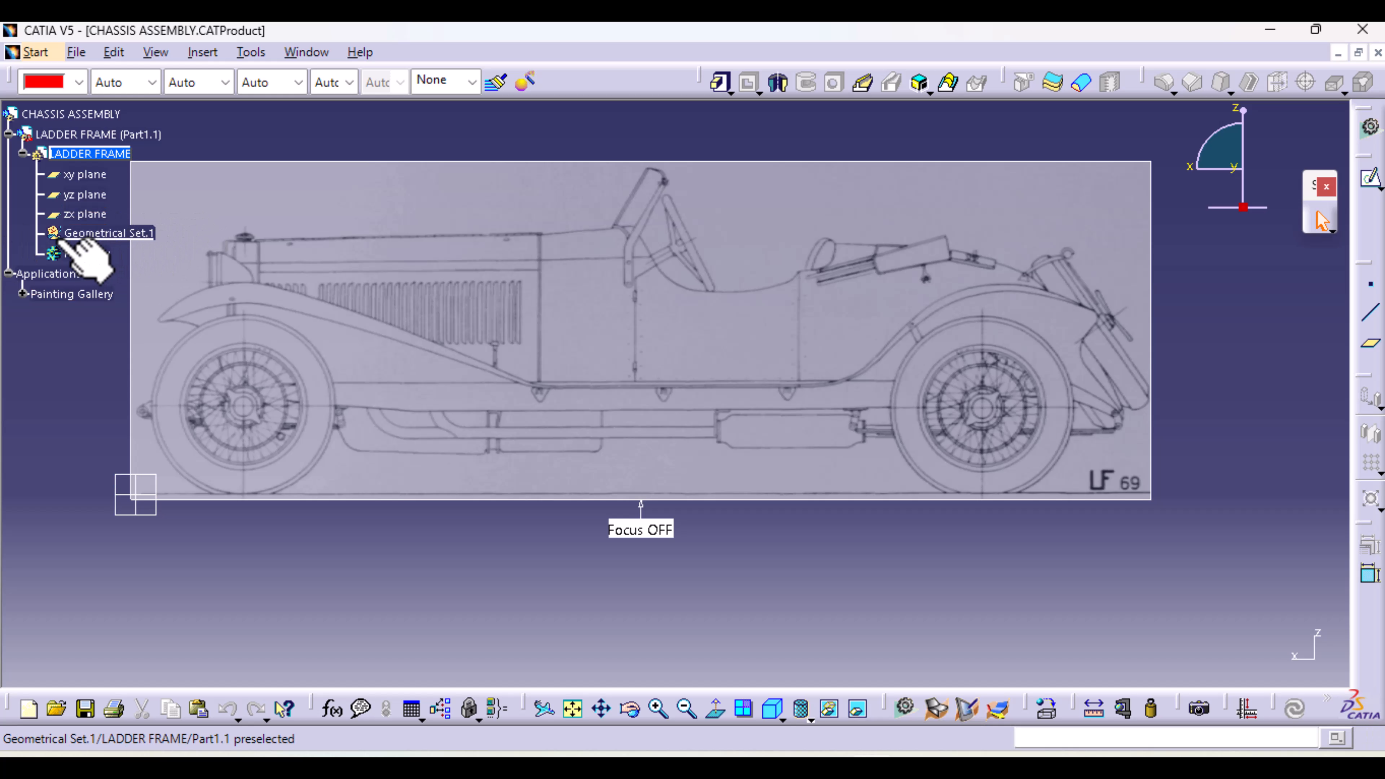
click(90, 253)
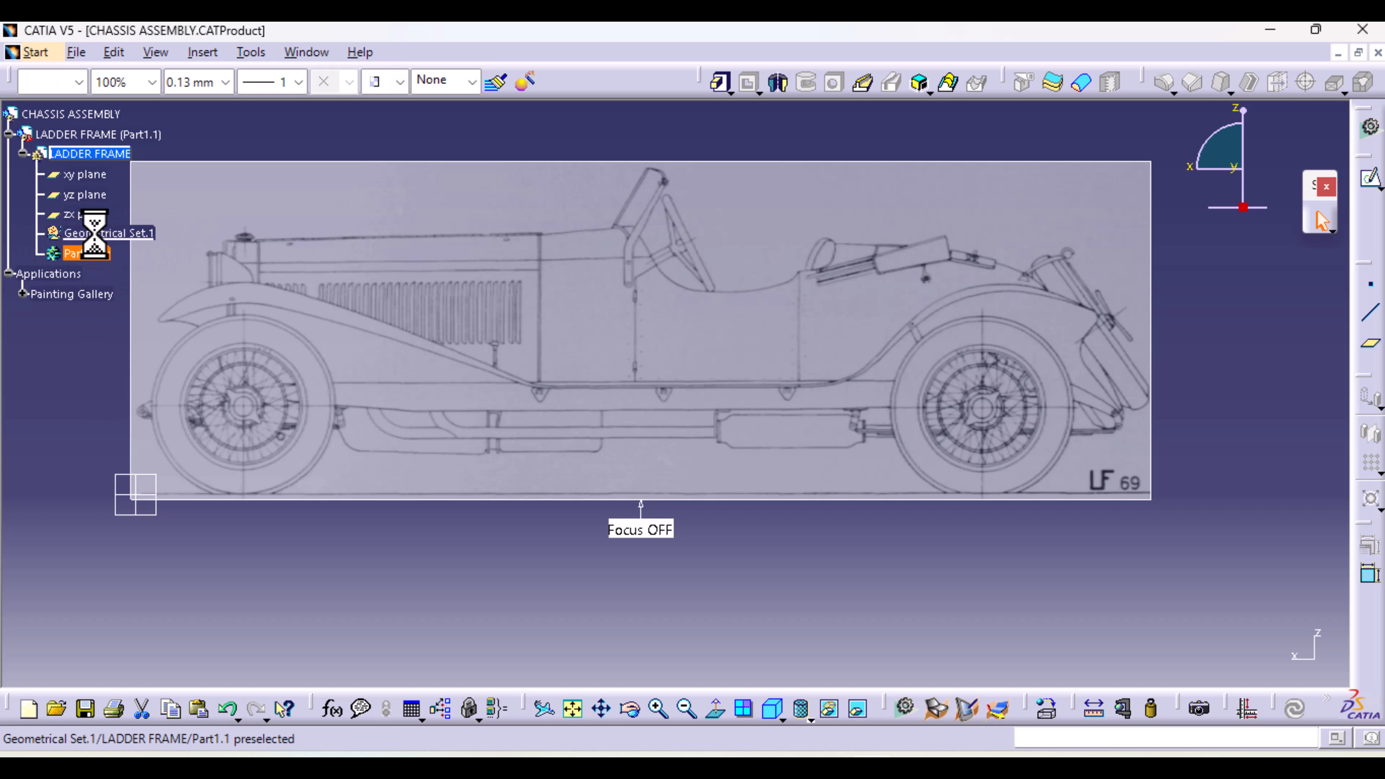
click(122, 234)
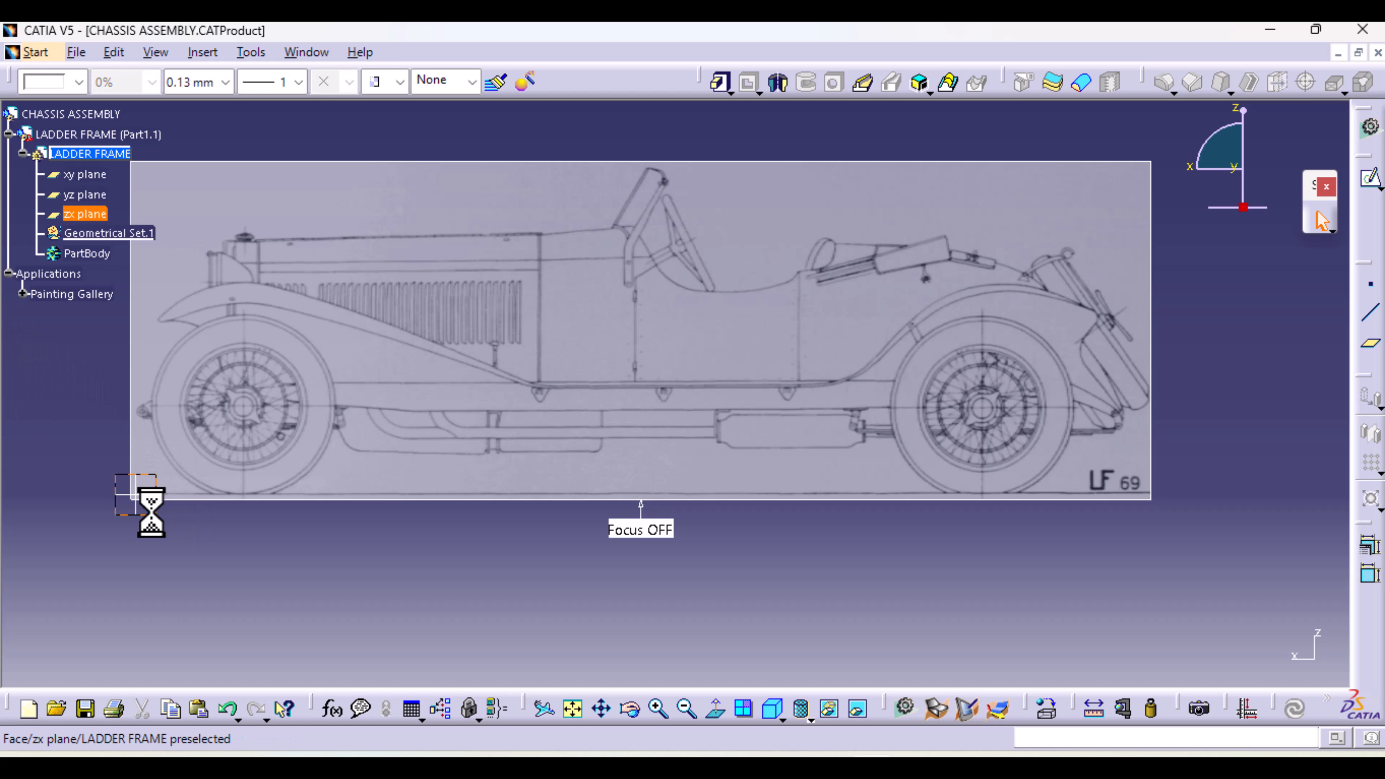
click(1369, 179)
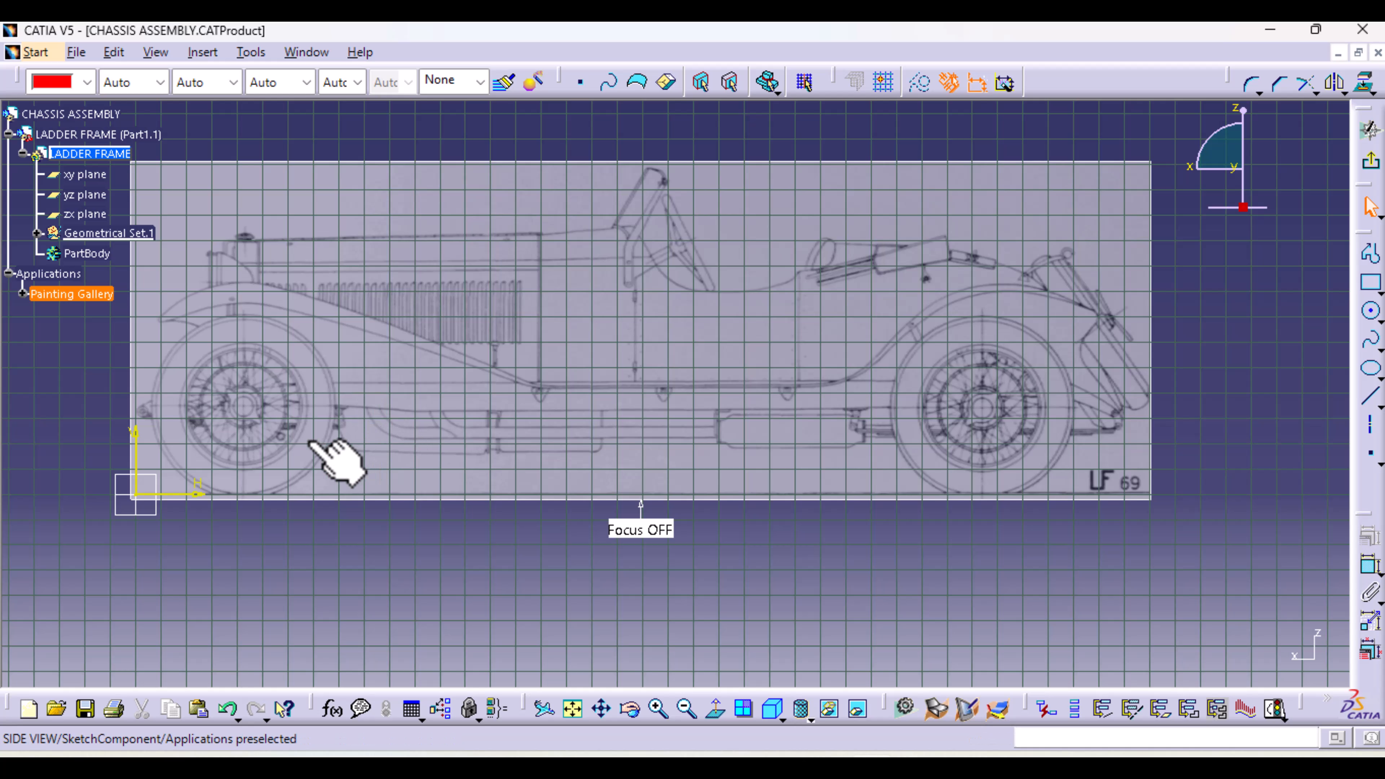
mouse_move(380, 405)
middle_down()
mouse_move(396, 431)
mouse_move(393, 405)
middle_up()
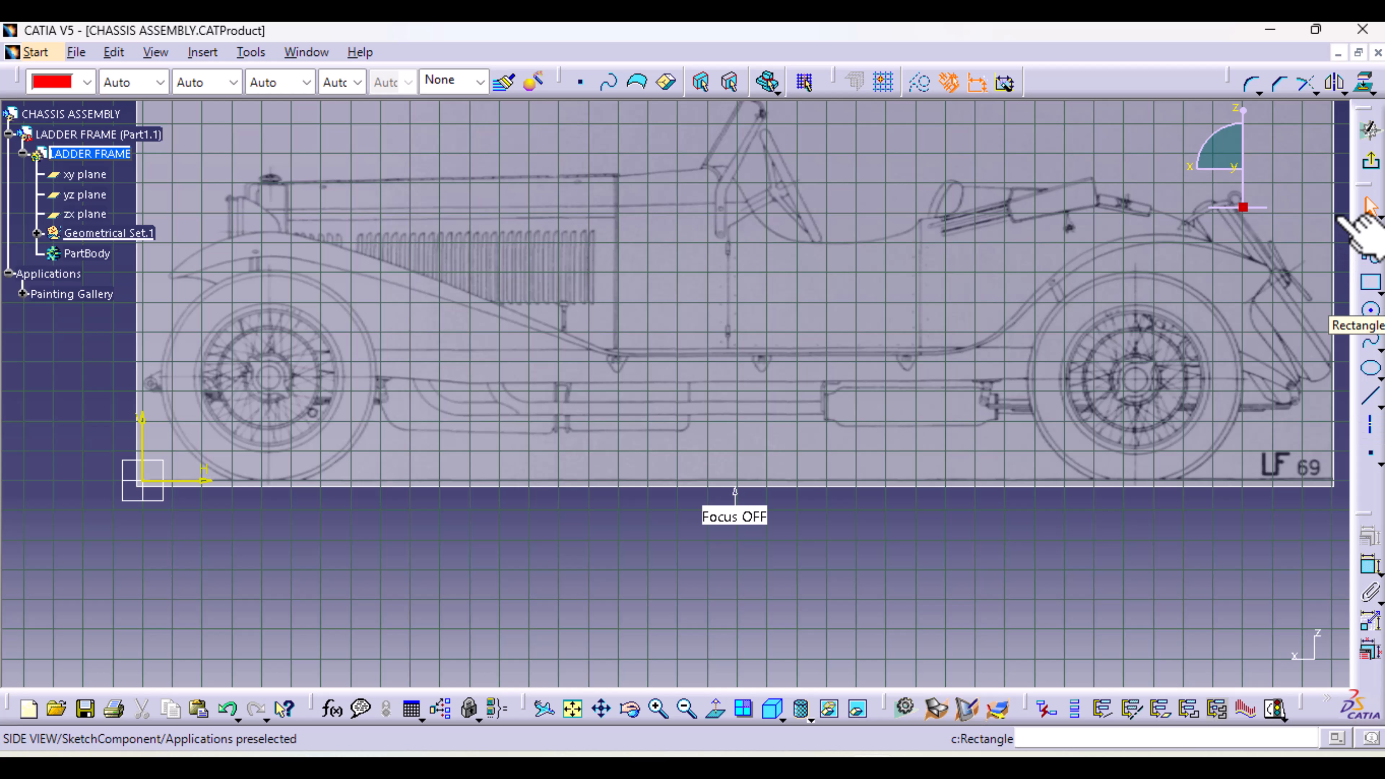
mouse_move(1364, 263)
mouse_down()
mouse_move(1200, 294)
mouse_move(1138, 284)
mouse_move(1364, 257)
mouse_up()
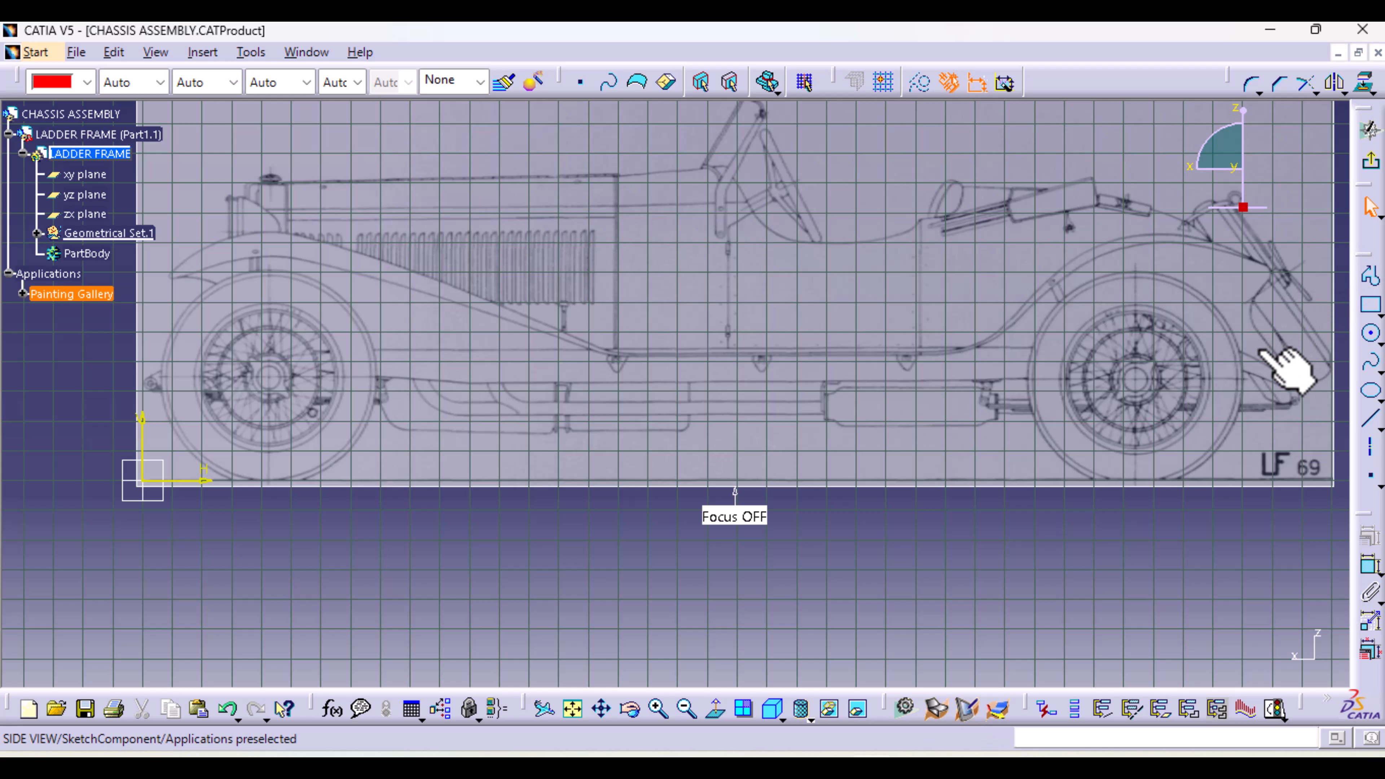
click(1369, 278)
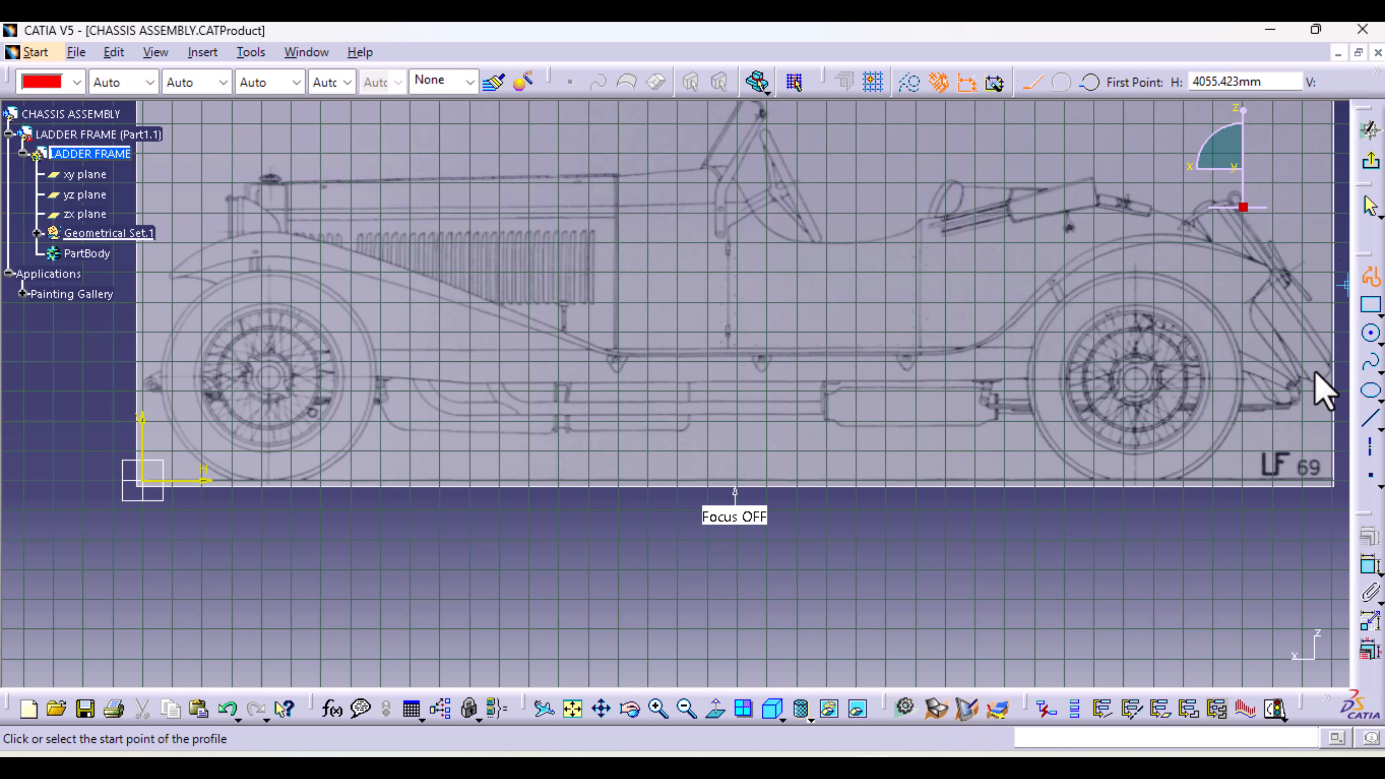
middle_drag(1227, 457, 813, 434)
mouse_move(997, 491)
middle_down()
mouse_move(992, 305)
mouse_move(338, 426)
middle_up()
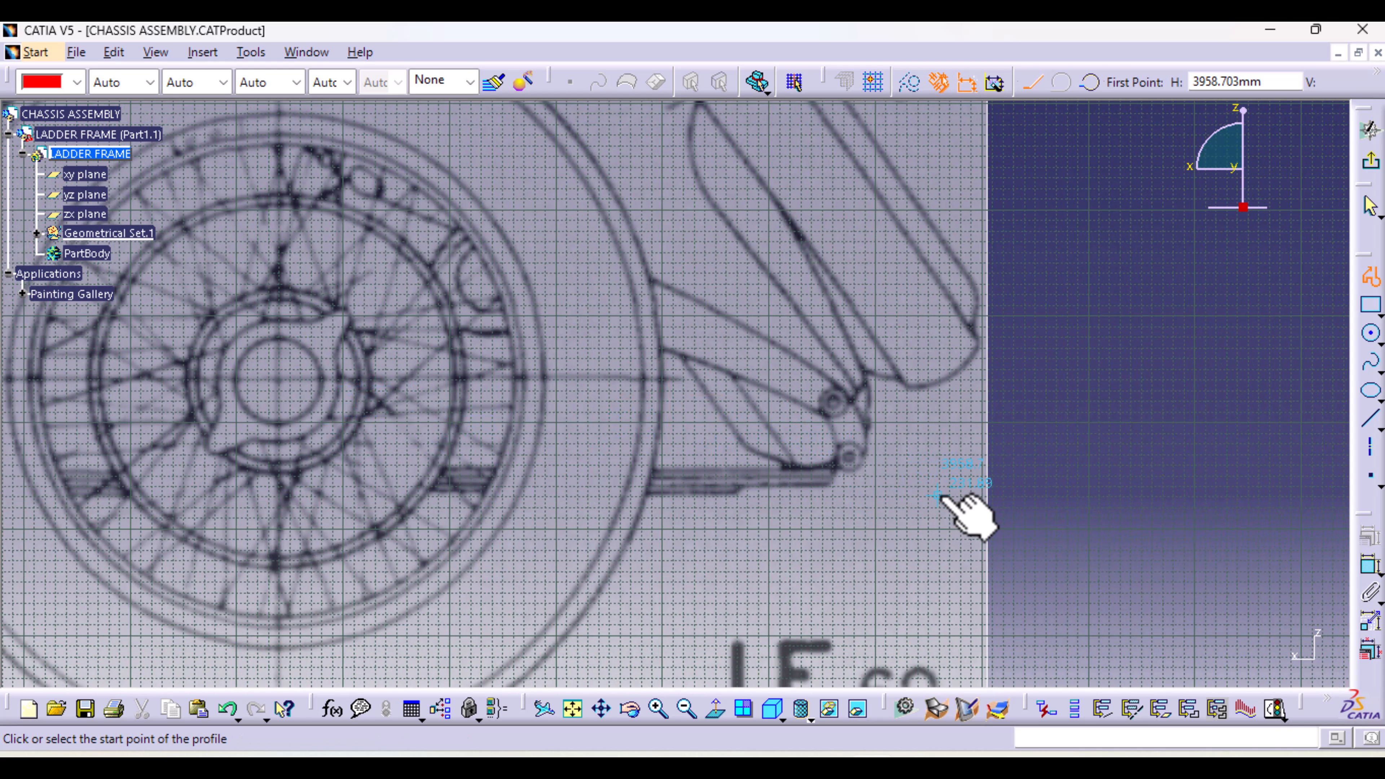
middle_drag(968, 511, 942, 374)
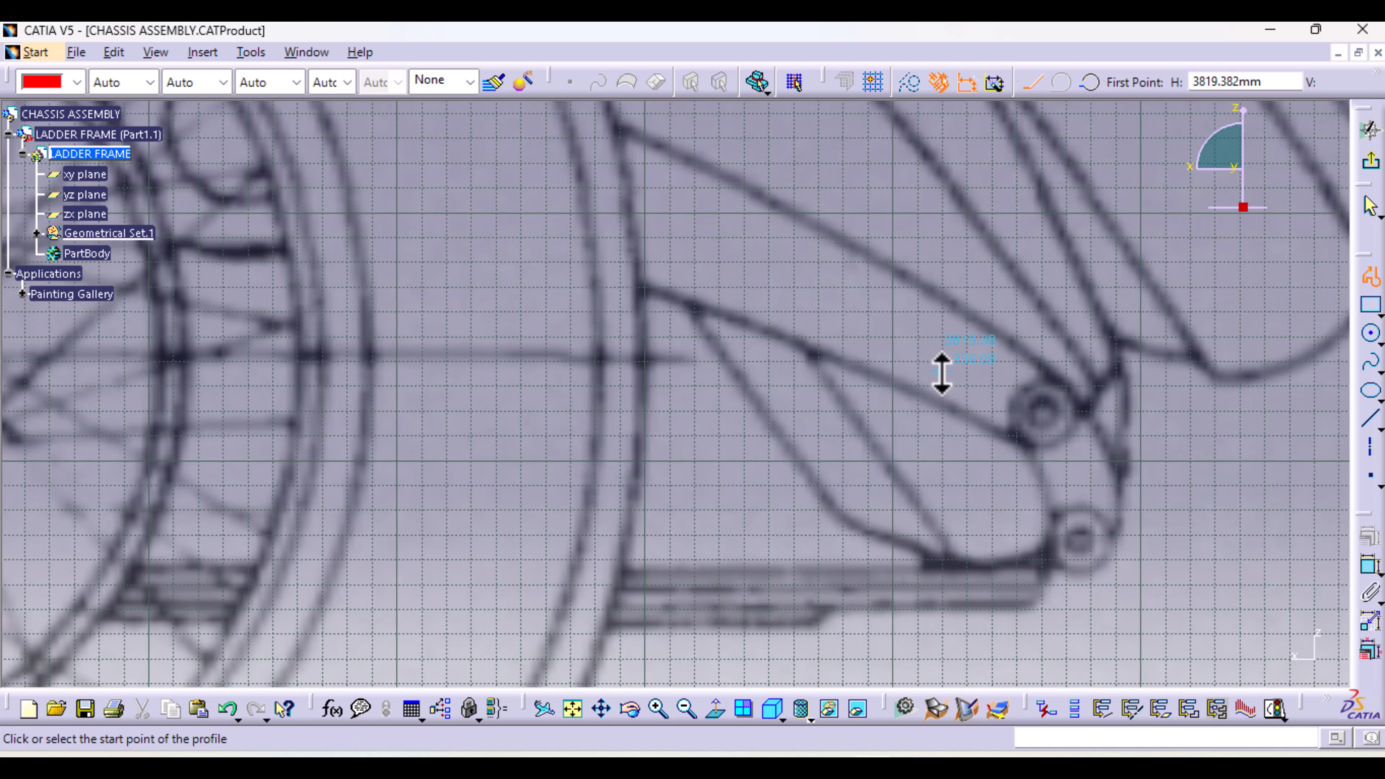
click(1052, 371)
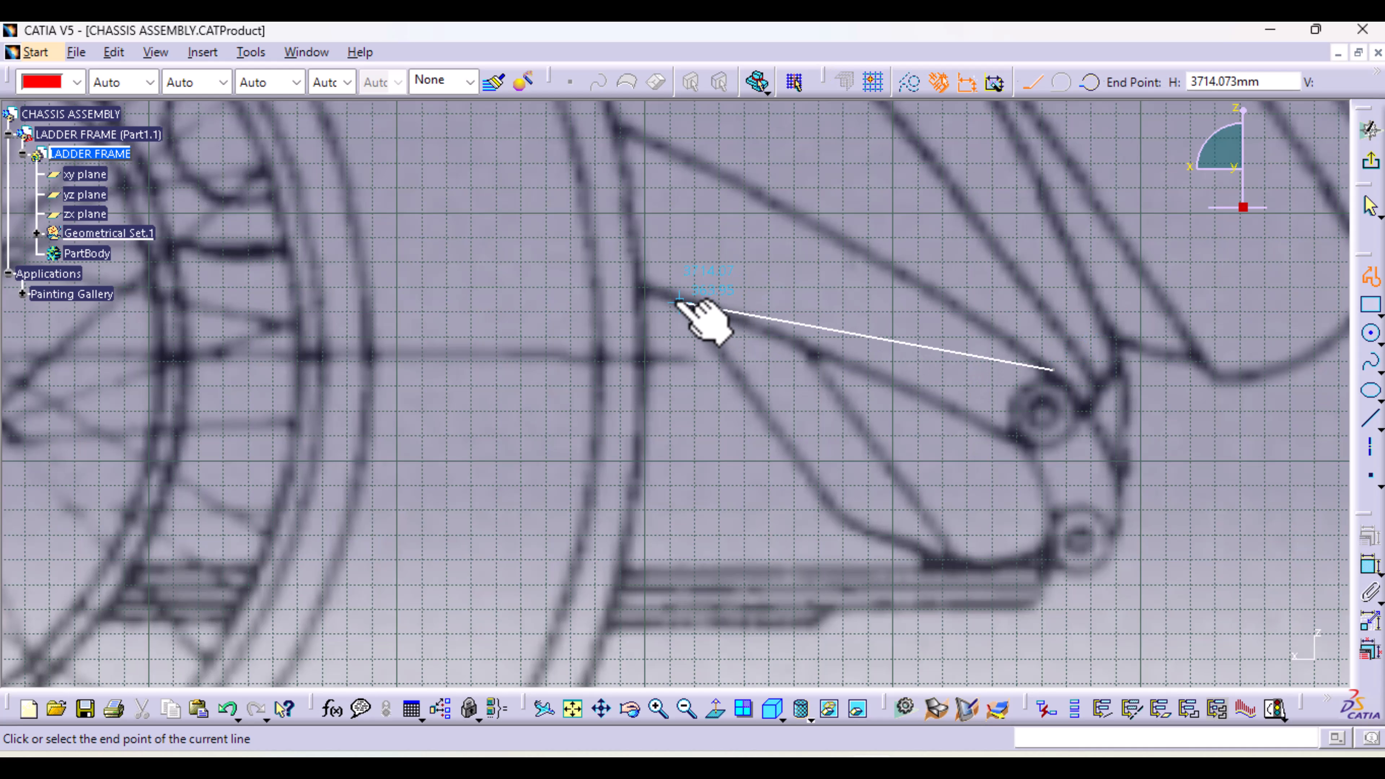
mouse_move(706, 315)
middle_down()
mouse_move(897, 557)
mouse_move(904, 462)
mouse_move(909, 540)
middle_up()
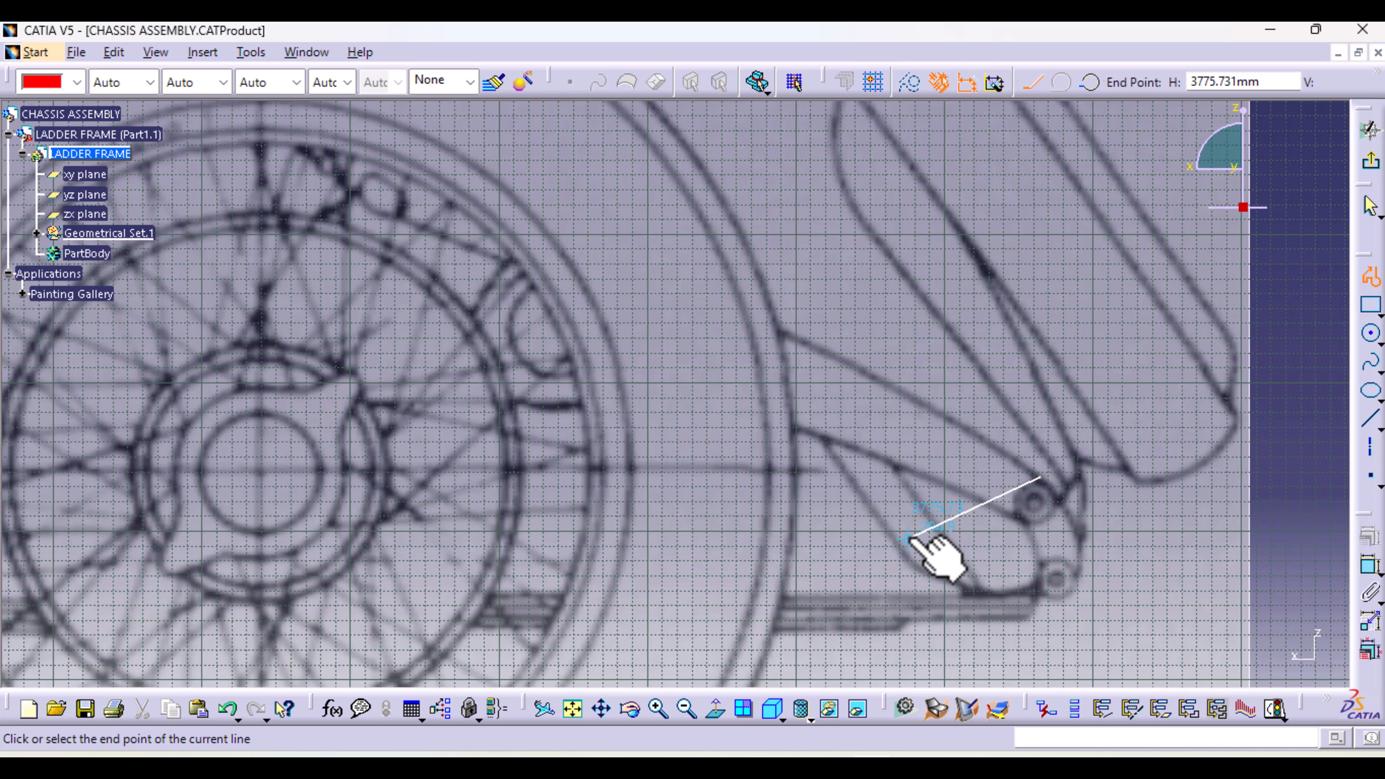
mouse_move(625, 470)
middle_down()
mouse_move(753, 432)
mouse_move(878, 425)
mouse_move(880, 462)
mouse_move(888, 442)
middle_up()
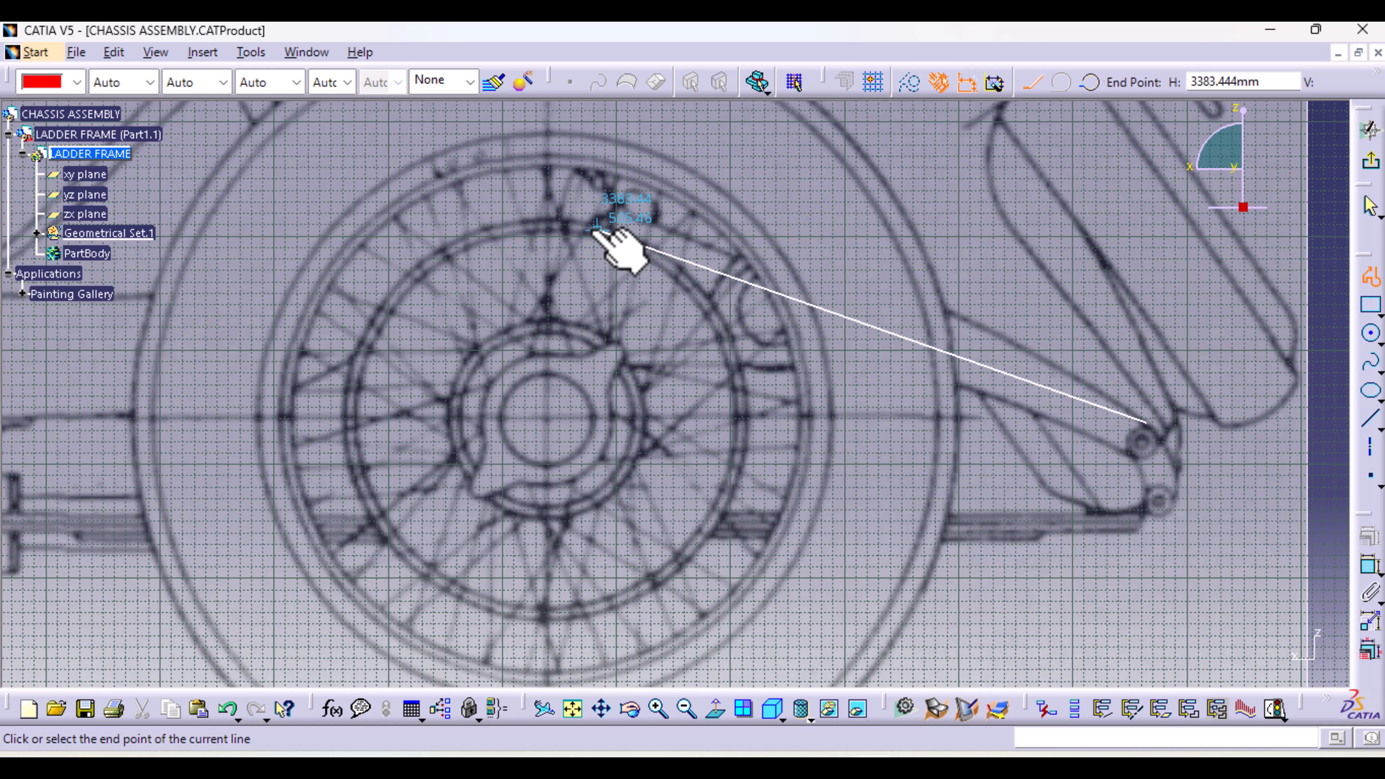
middle_drag(728, 329, 751, 377)
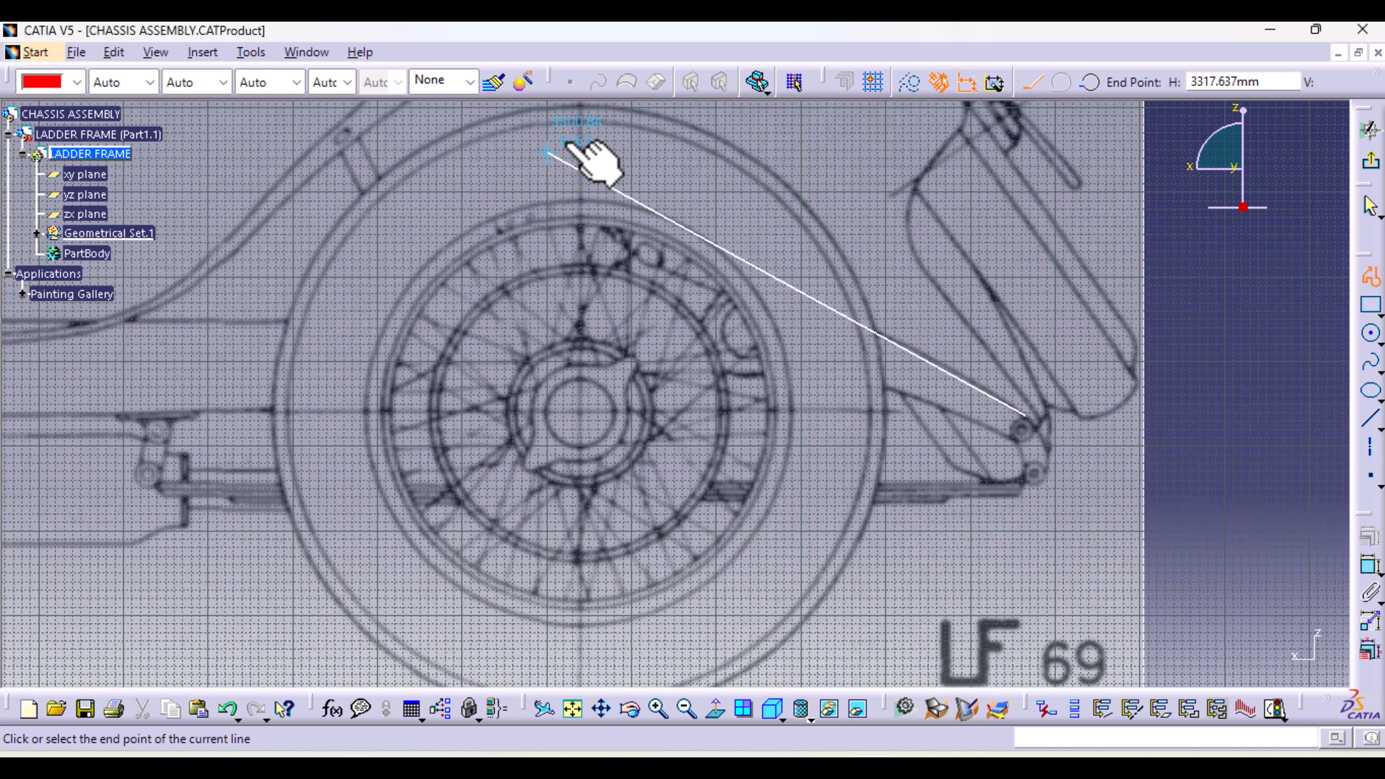
Step: Draw a four-point spline along the frame's upper edge above the rear wheel, starting at the rear spring mount at about H 3866 mm, V 338 mm
click(1369, 366)
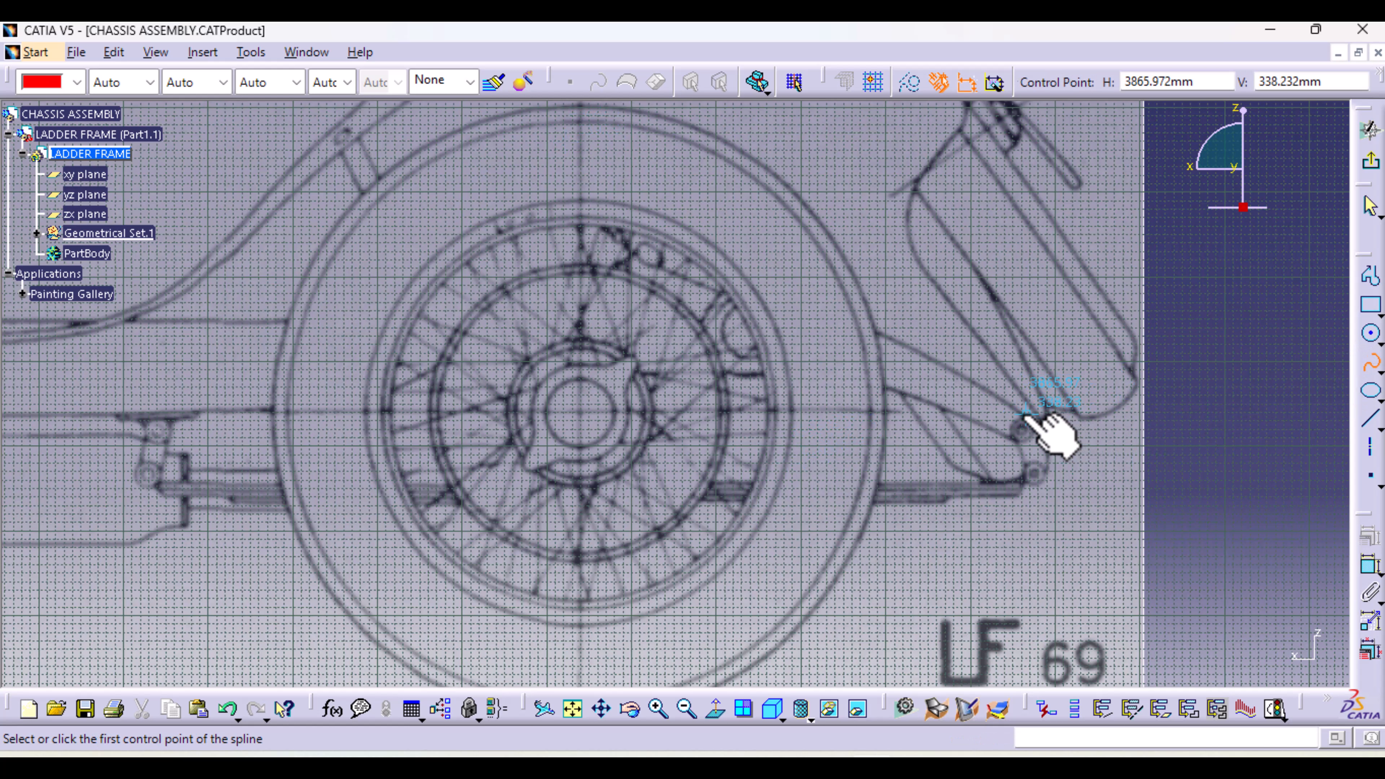
click(1024, 413)
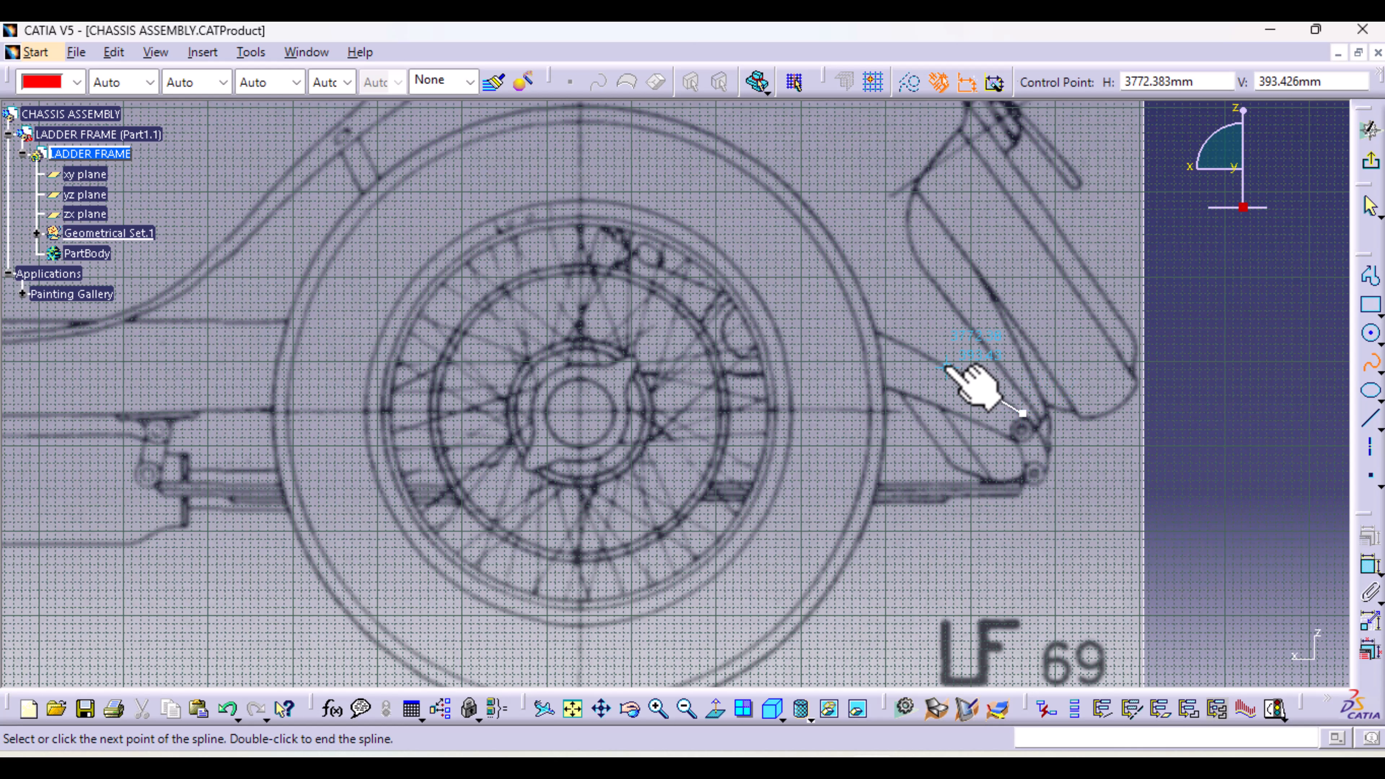
click(947, 367)
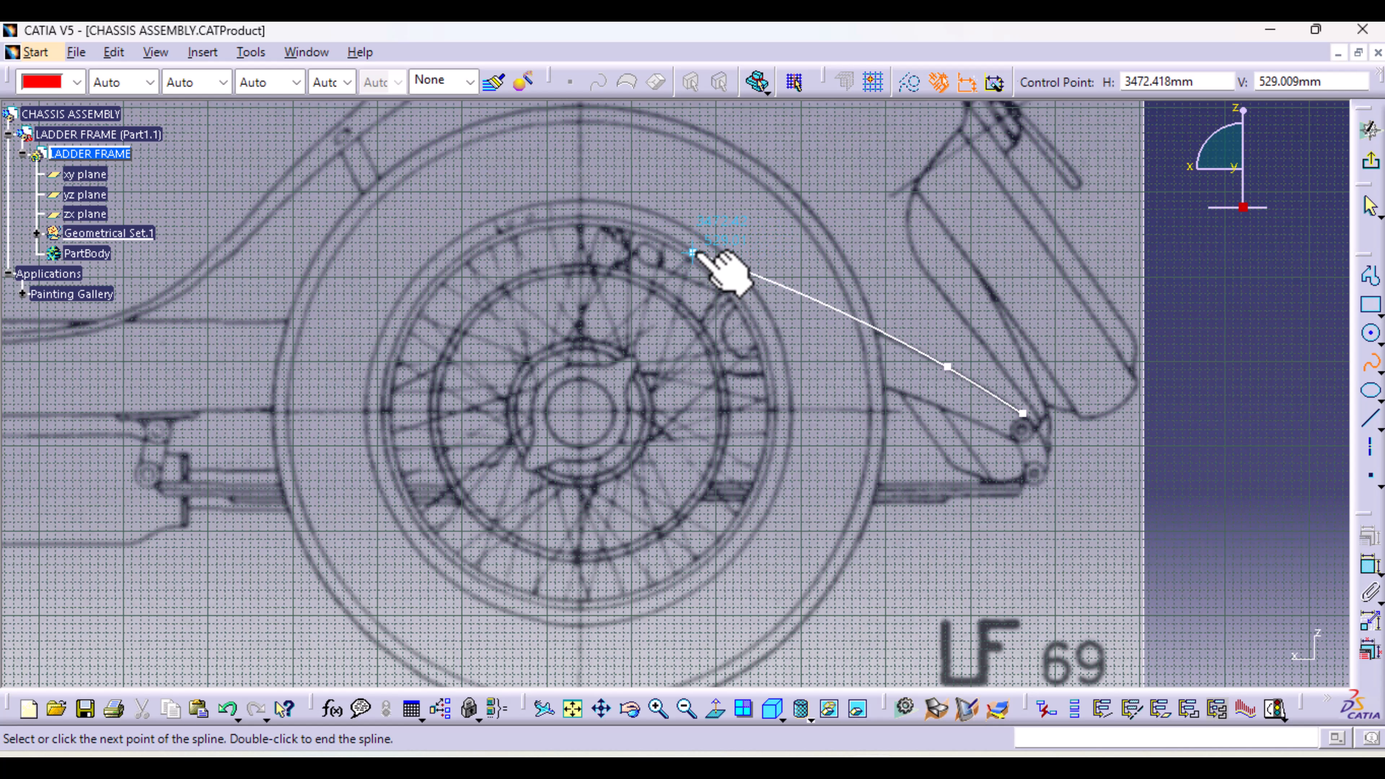
click(696, 249)
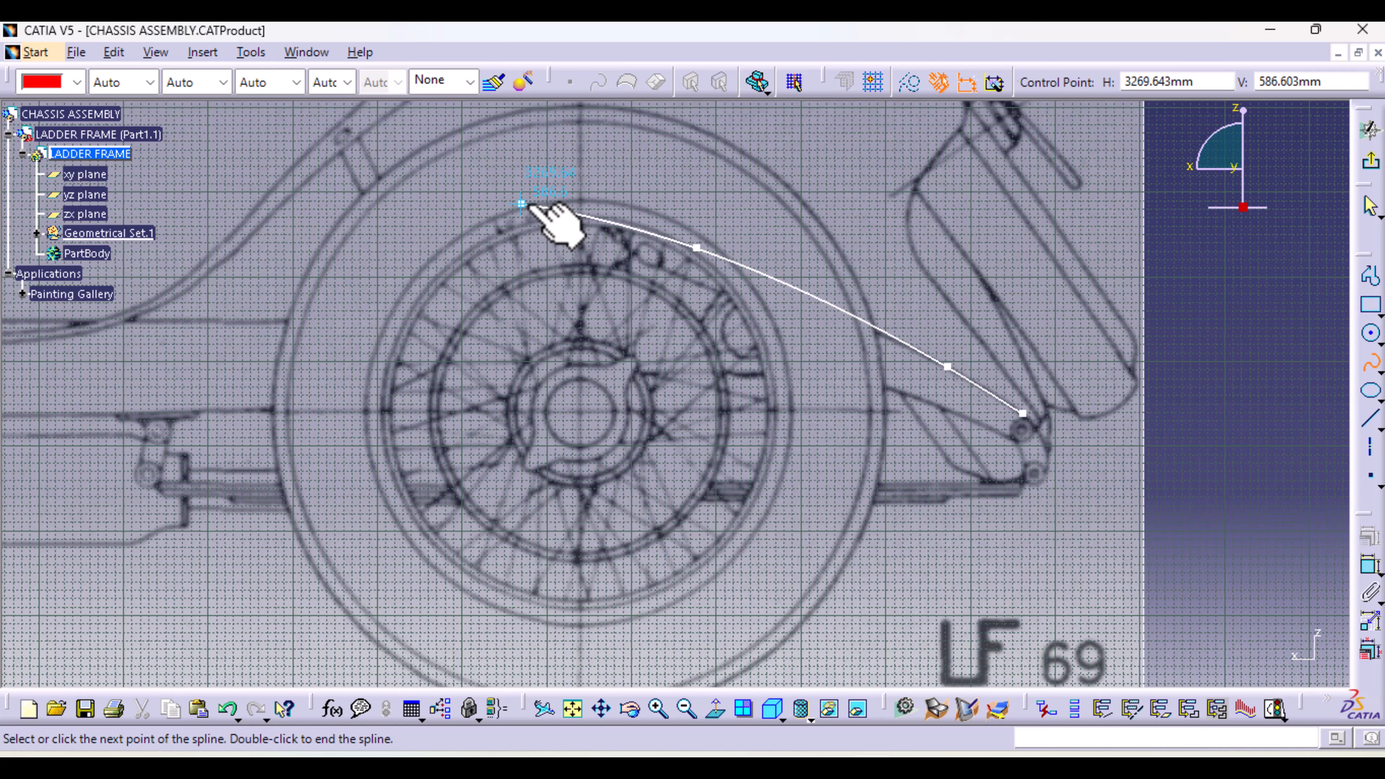
click(463, 186)
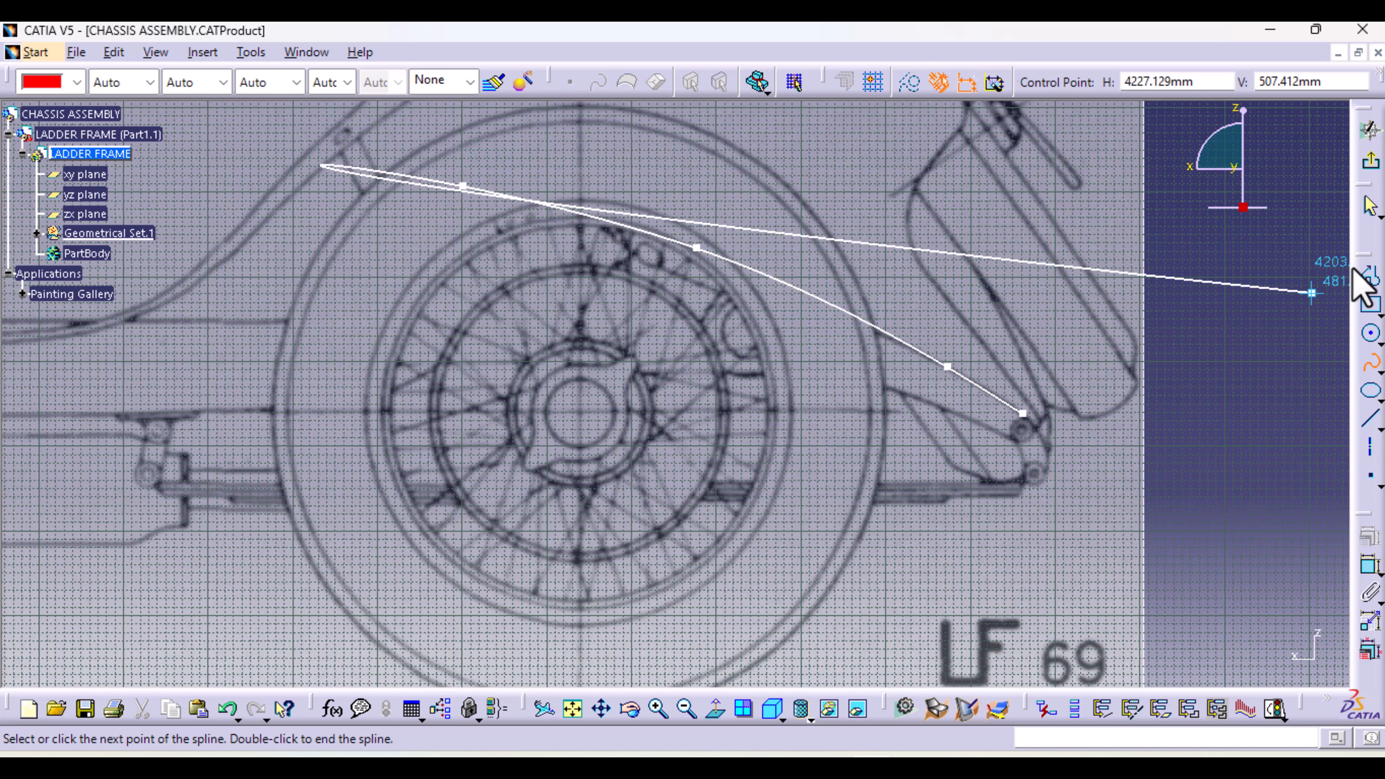
Step: Draw a profile from the spline's forward end sloping down to the frame's upper edge, continuing with a horizontal line to the front wheel
click(1371, 276)
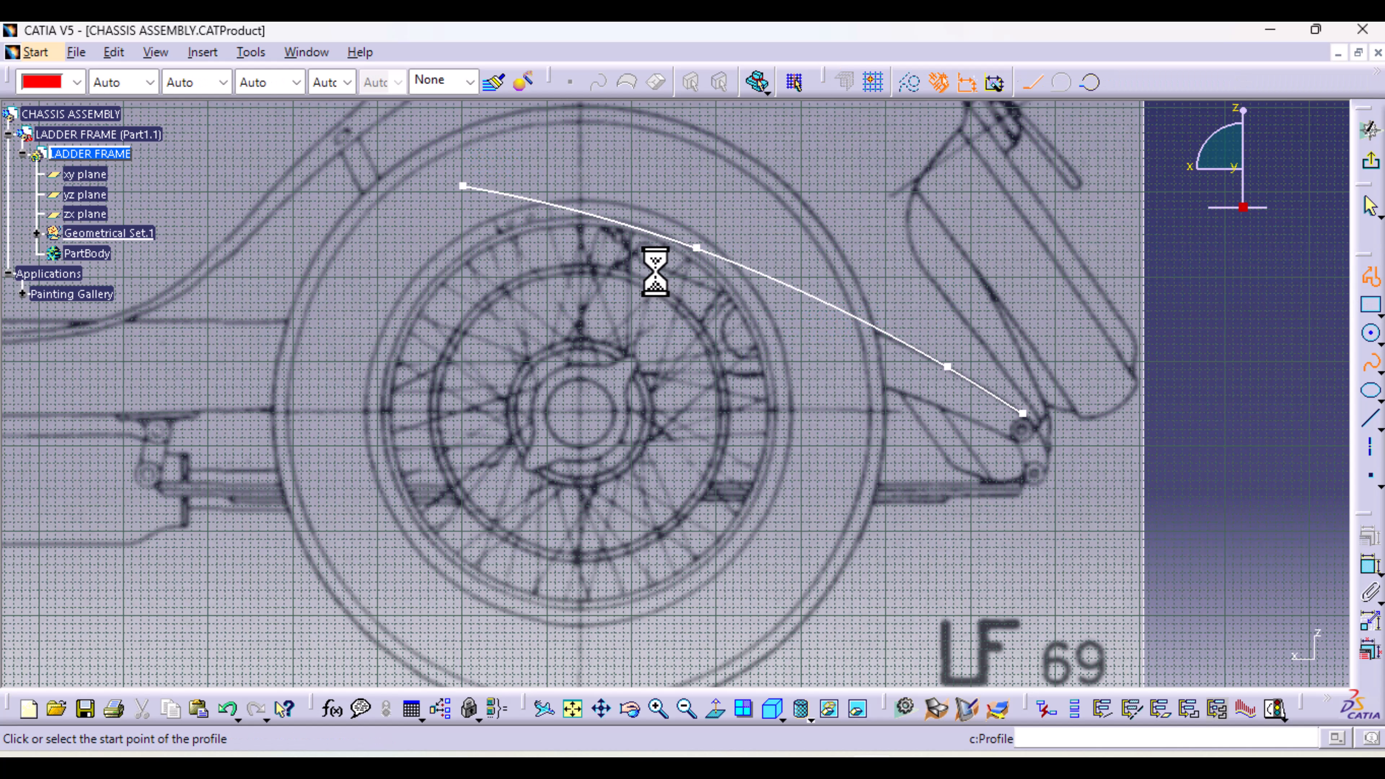
click(463, 186)
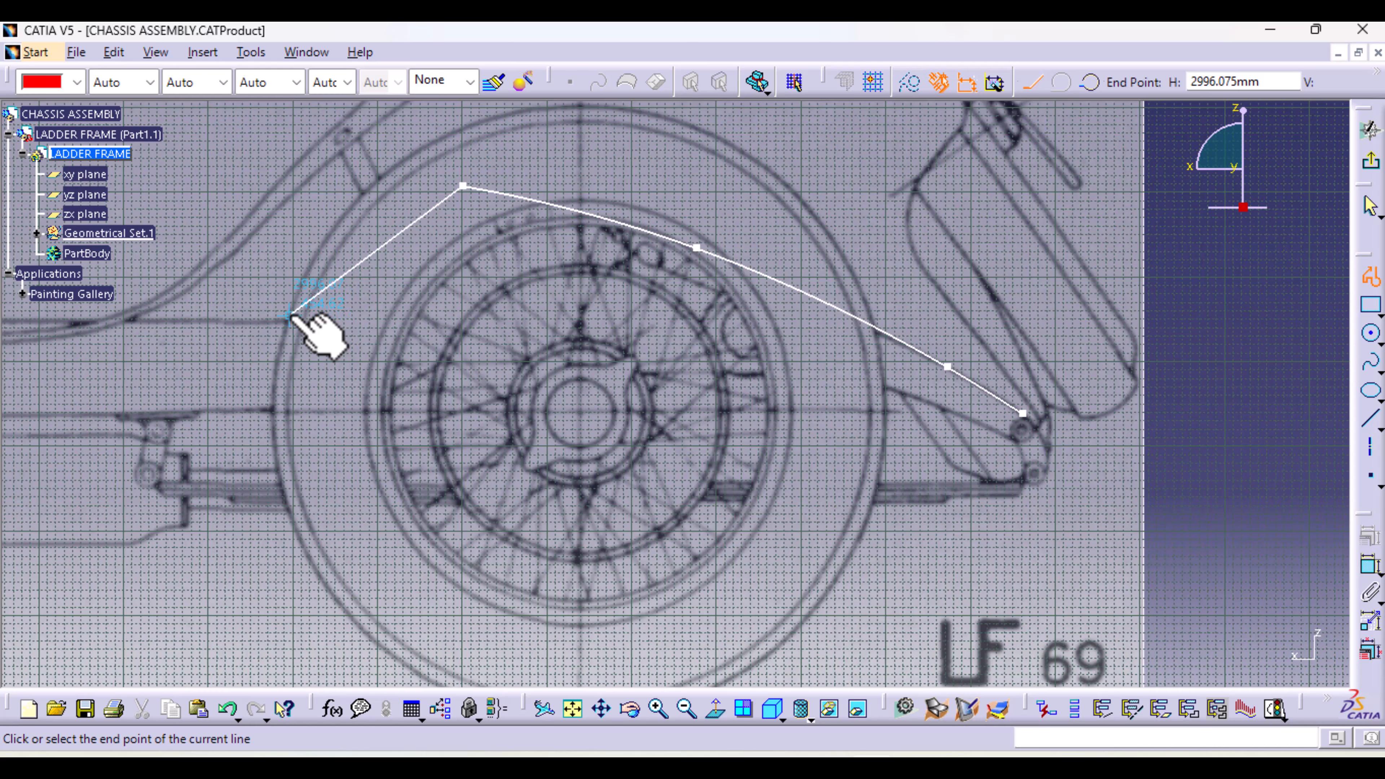
click(327, 323)
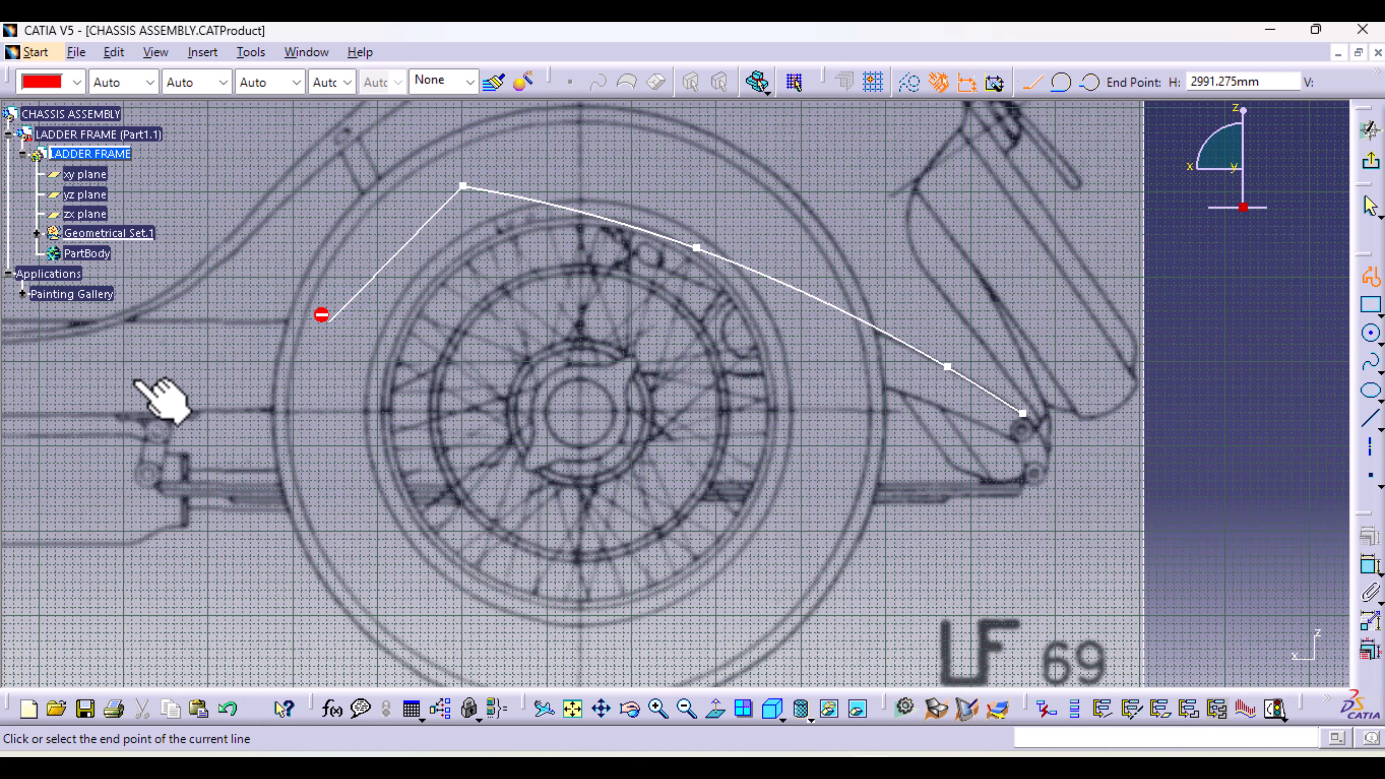
middle_drag(192, 387, 705, 341)
middle_drag(603, 335, 616, 428)
middle_drag(175, 425, 615, 402)
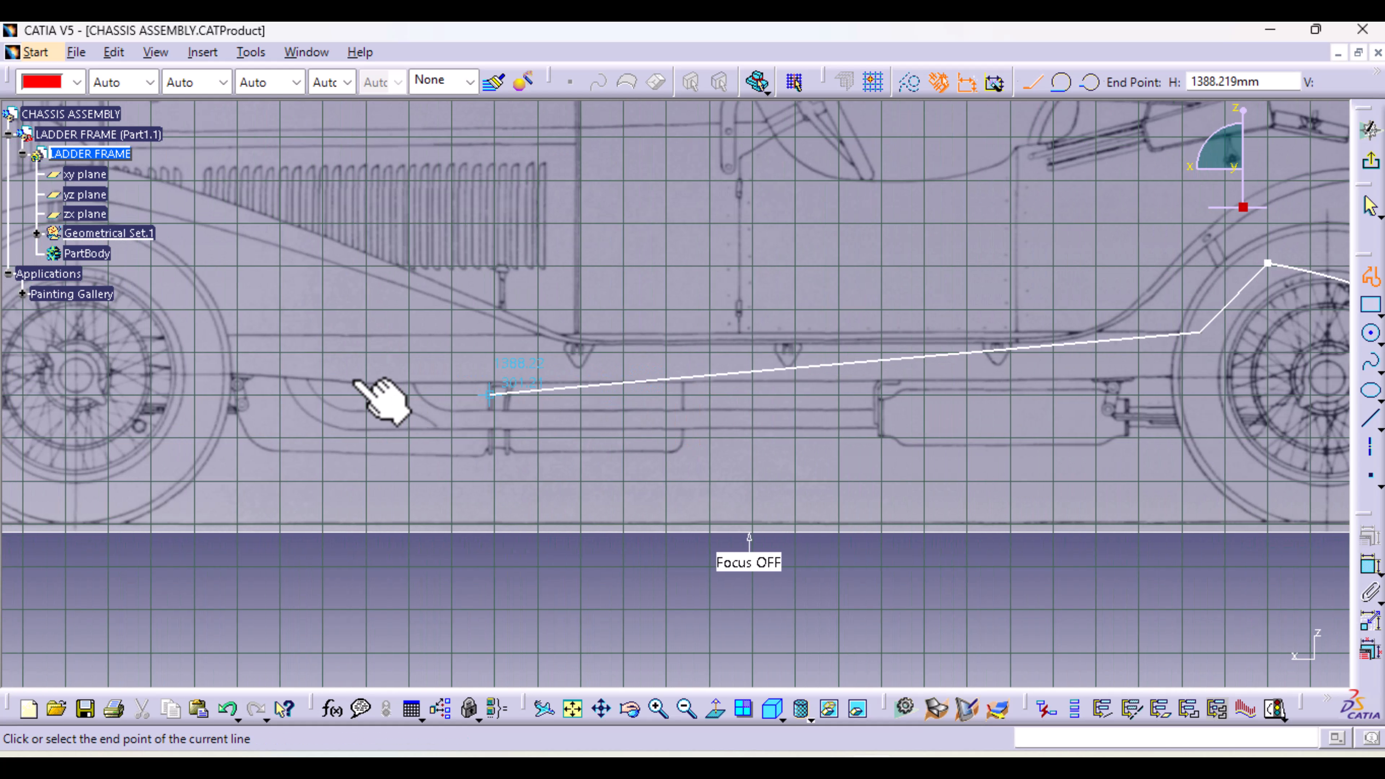
middle_drag(353, 381, 510, 378)
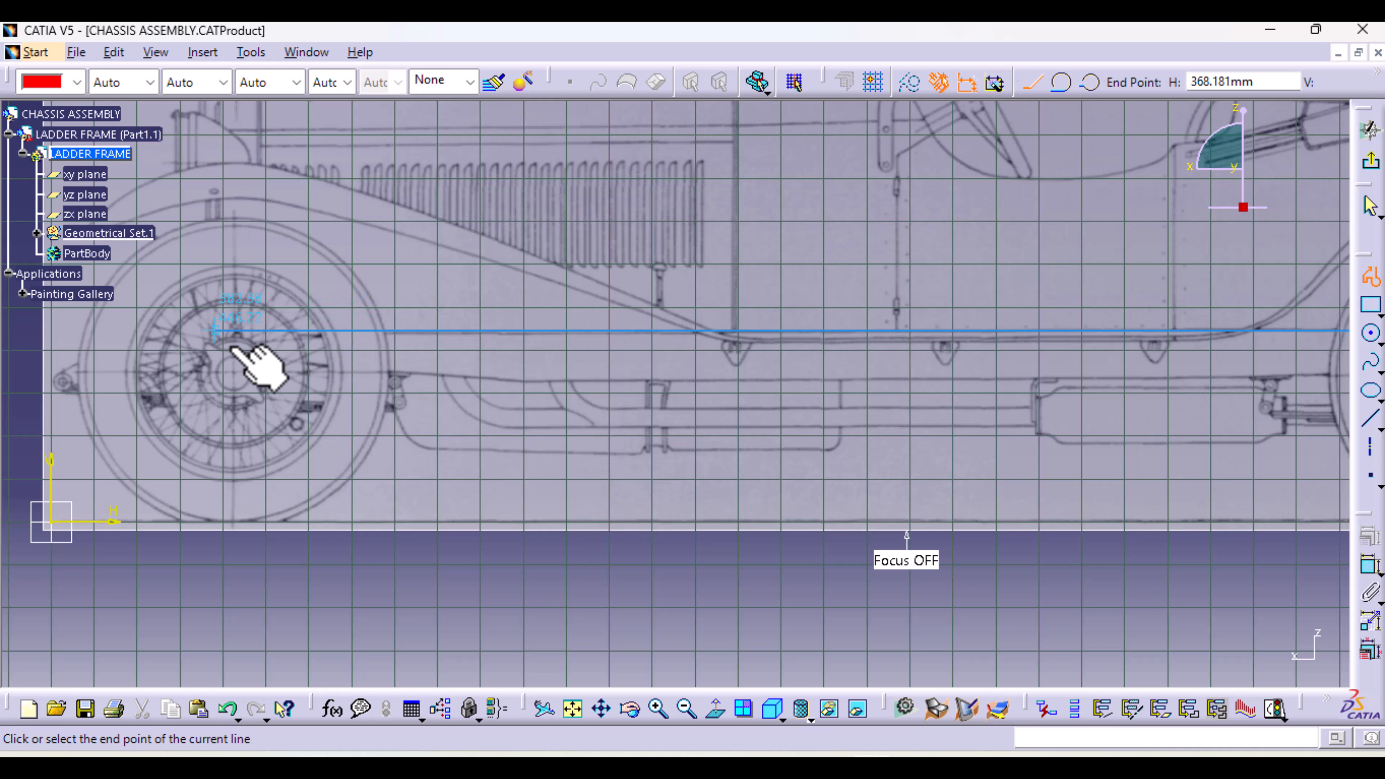
middle_drag(210, 333, 235, 377)
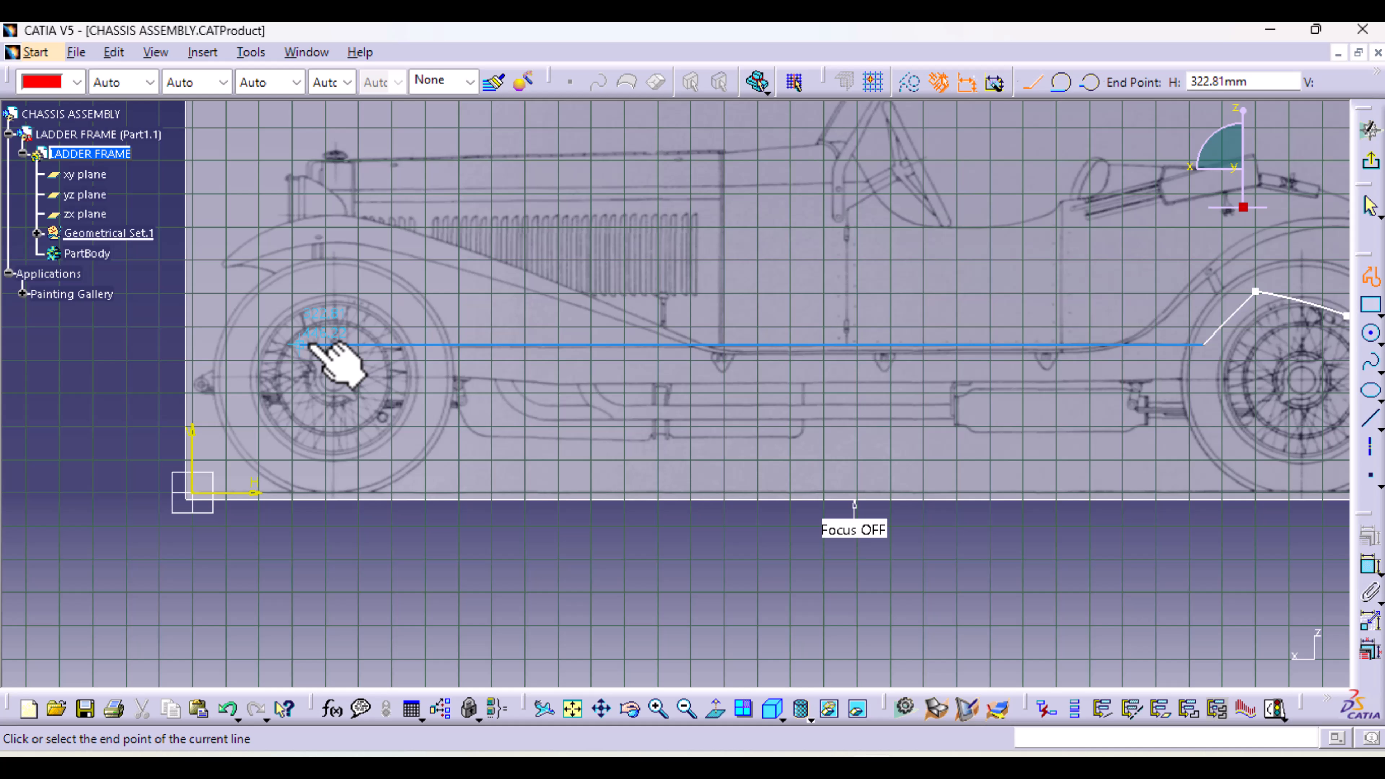
click(256, 345)
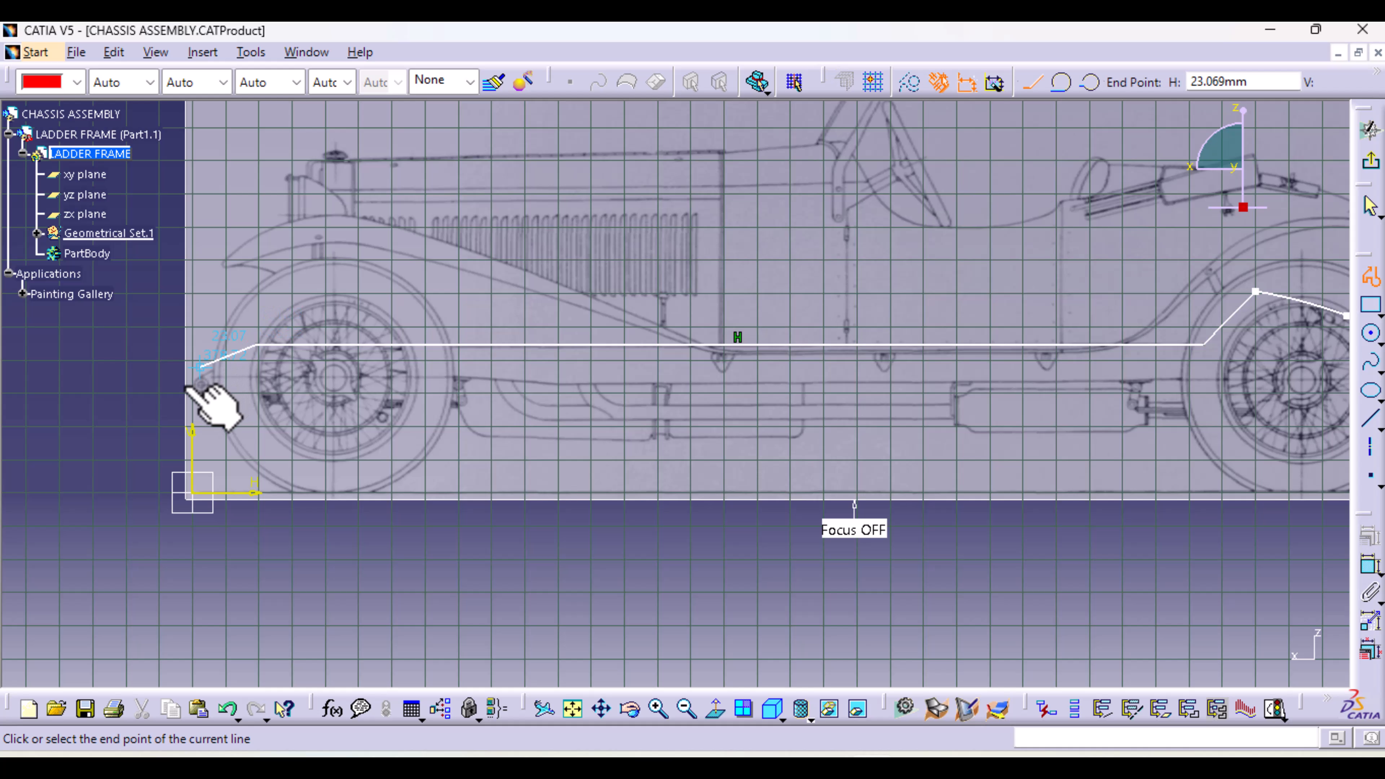
Step: Outline the slanted front tip of the rail at the front spring mount with a sloping line, a short perpendicular end and a parallel return
mouse_move(212, 418)
middle_down()
mouse_move(369, 314)
mouse_move(355, 365)
mouse_move(334, 220)
mouse_move(531, 408)
mouse_move(755, 558)
middle_up()
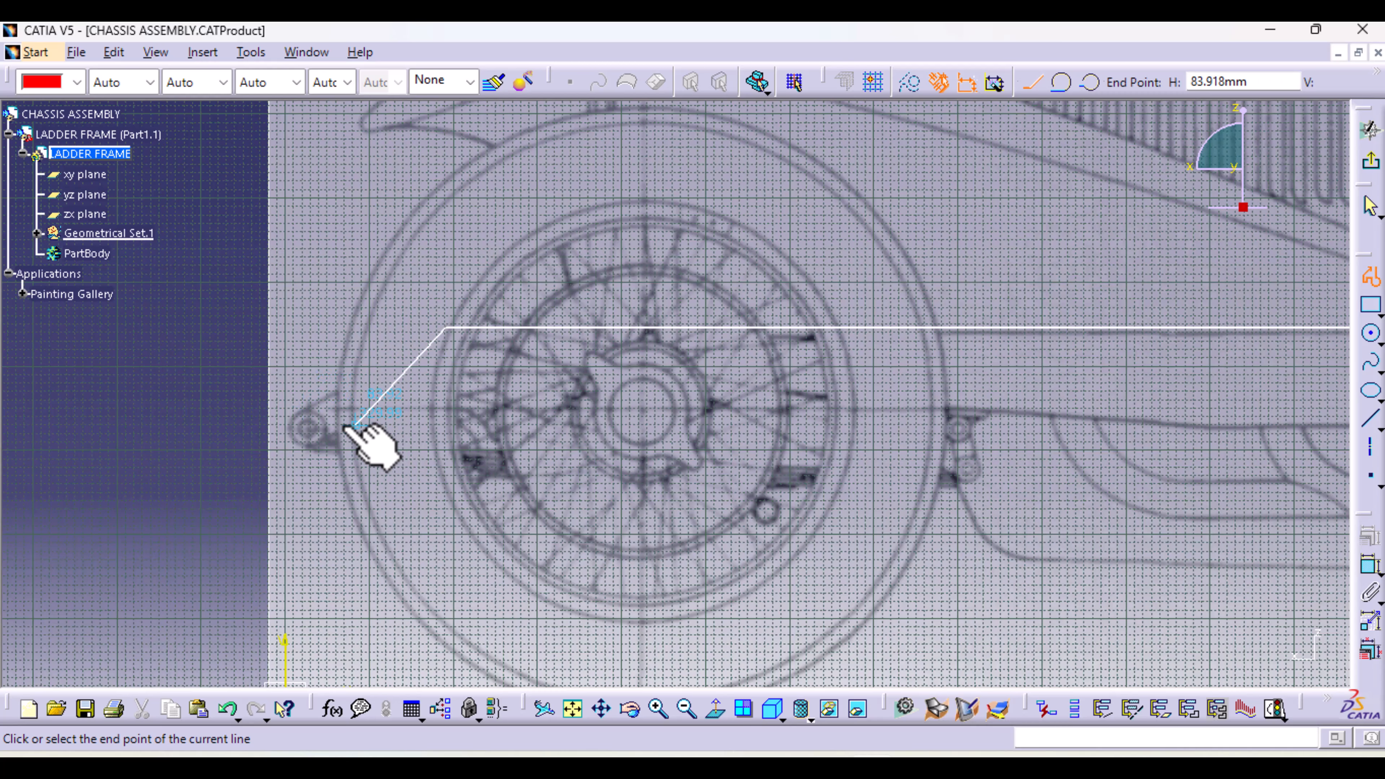
click(303, 408)
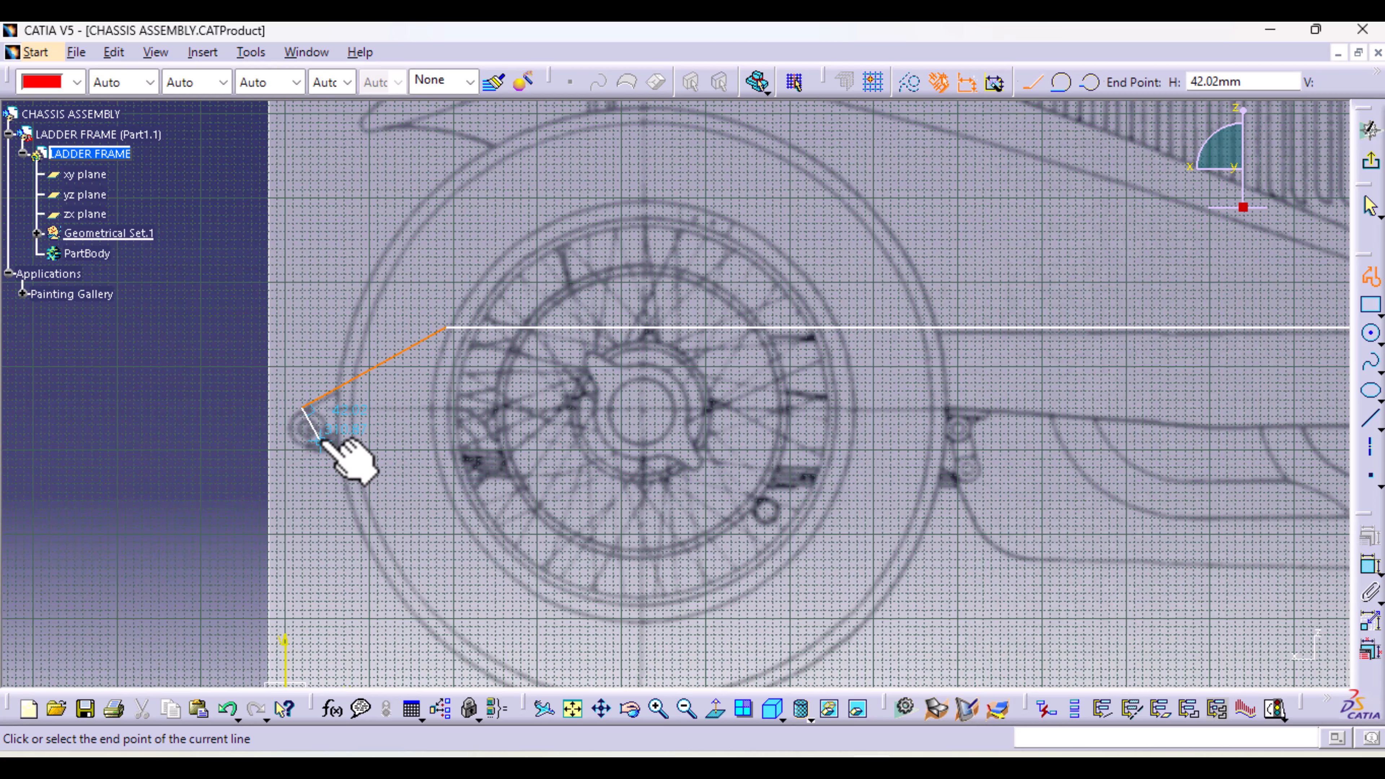
click(321, 440)
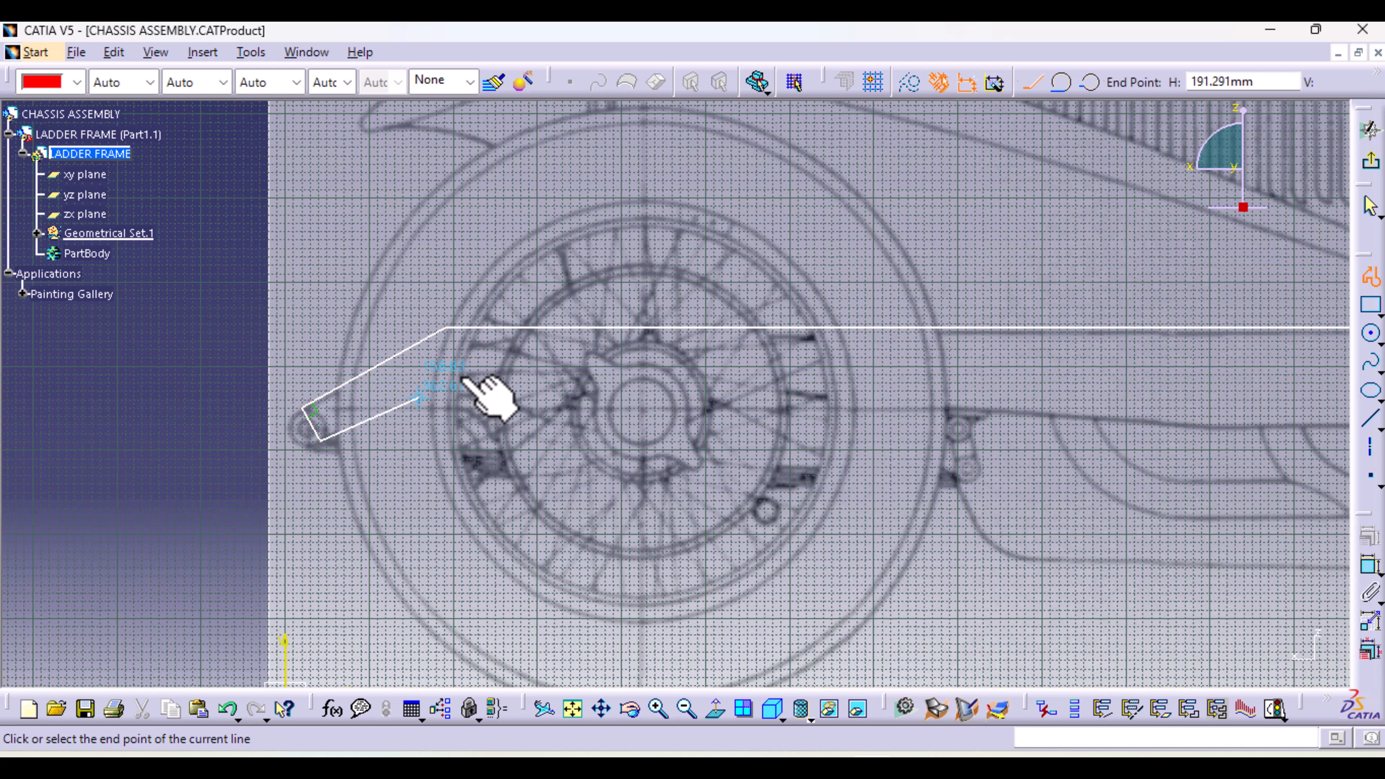
click(455, 367)
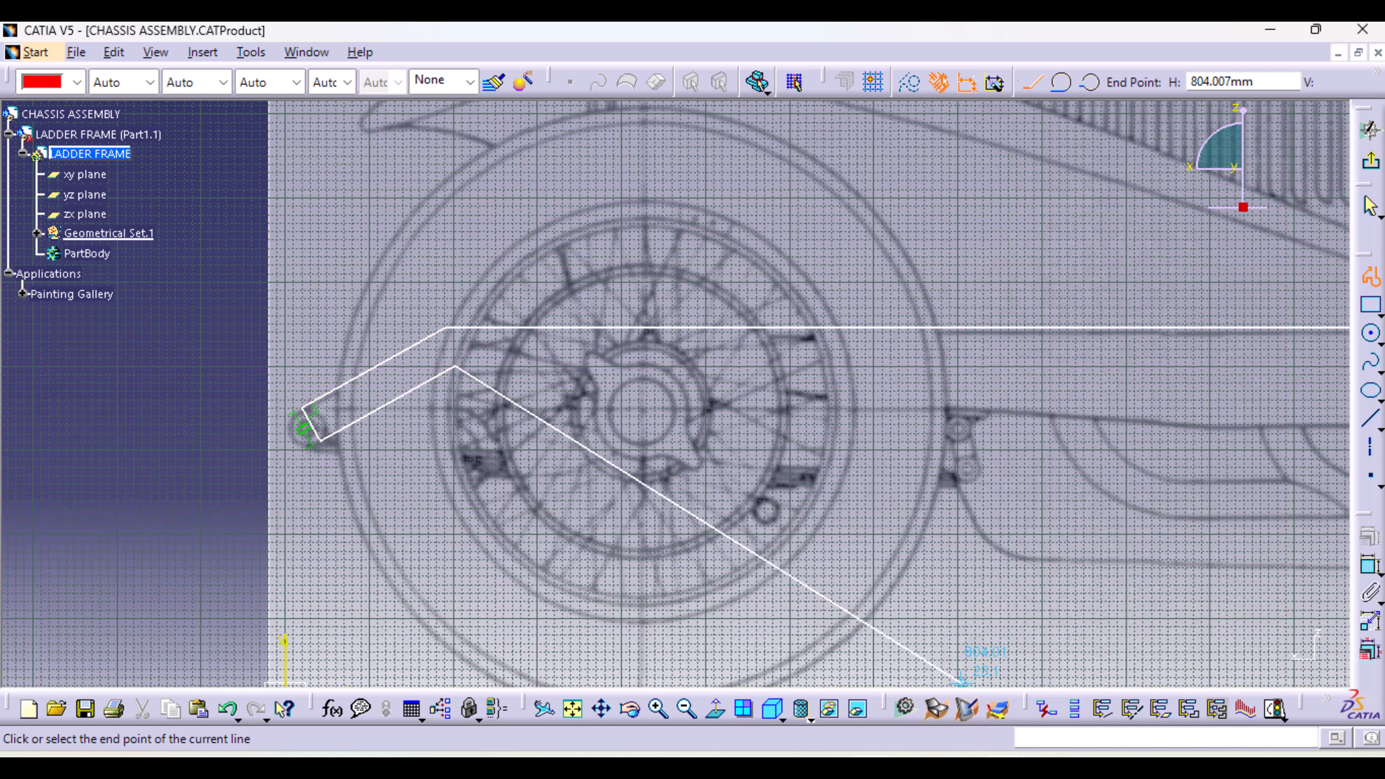
Step: Continue the profile along the frame's lower edge from the front tip, sloping down behind the front wheel, running back and rising inside the rear wheel
mouse_move(1006, 766)
click(1104, 684)
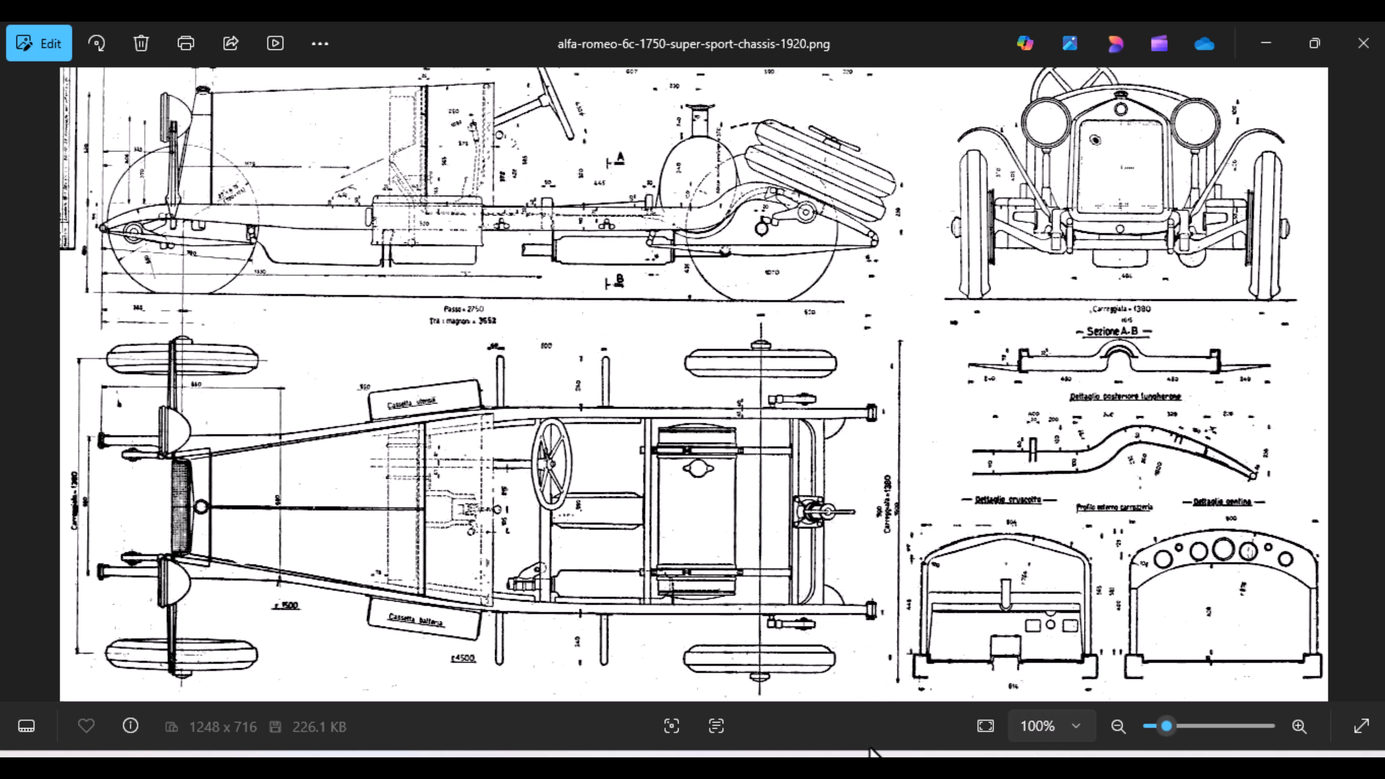
click(873, 703)
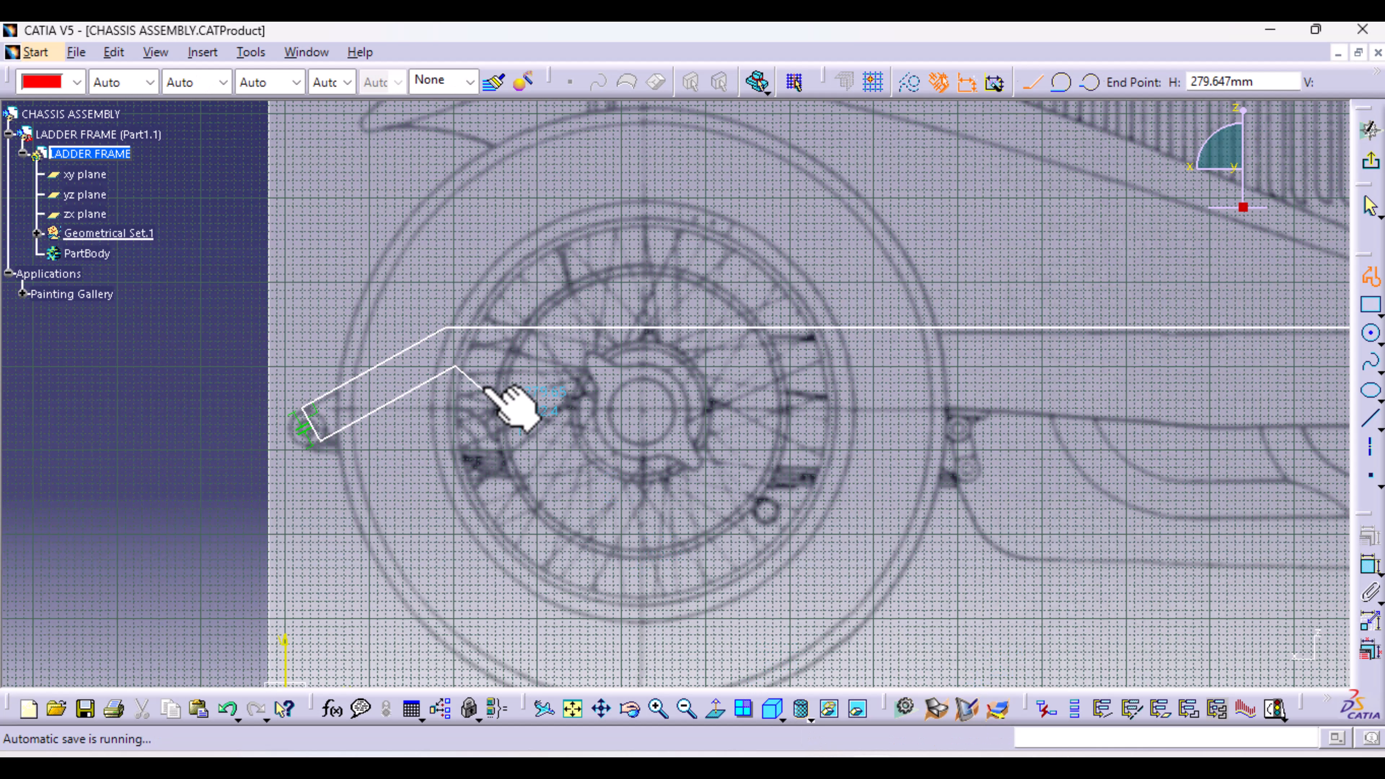
middle_drag(795, 454, 532, 406)
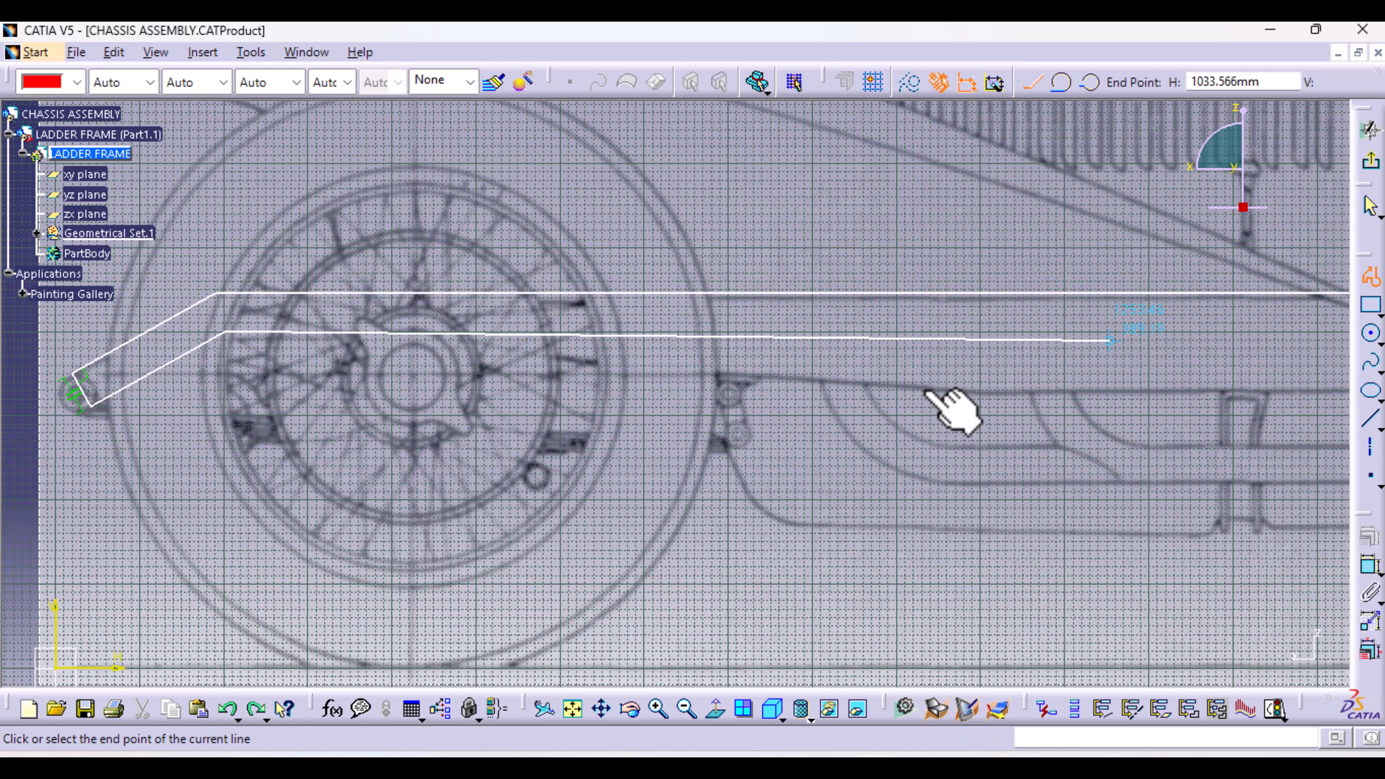
click(965, 391)
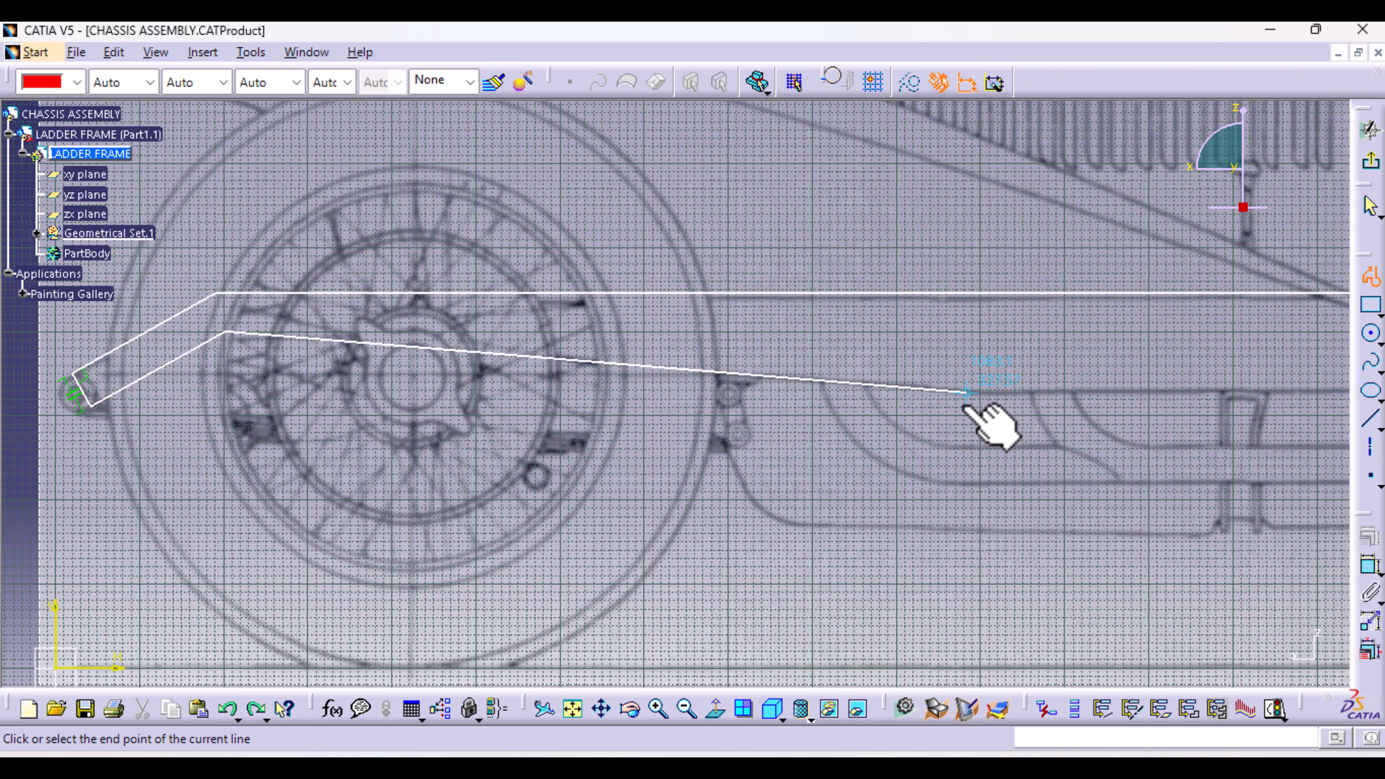
middle_drag(868, 529, 1, 522)
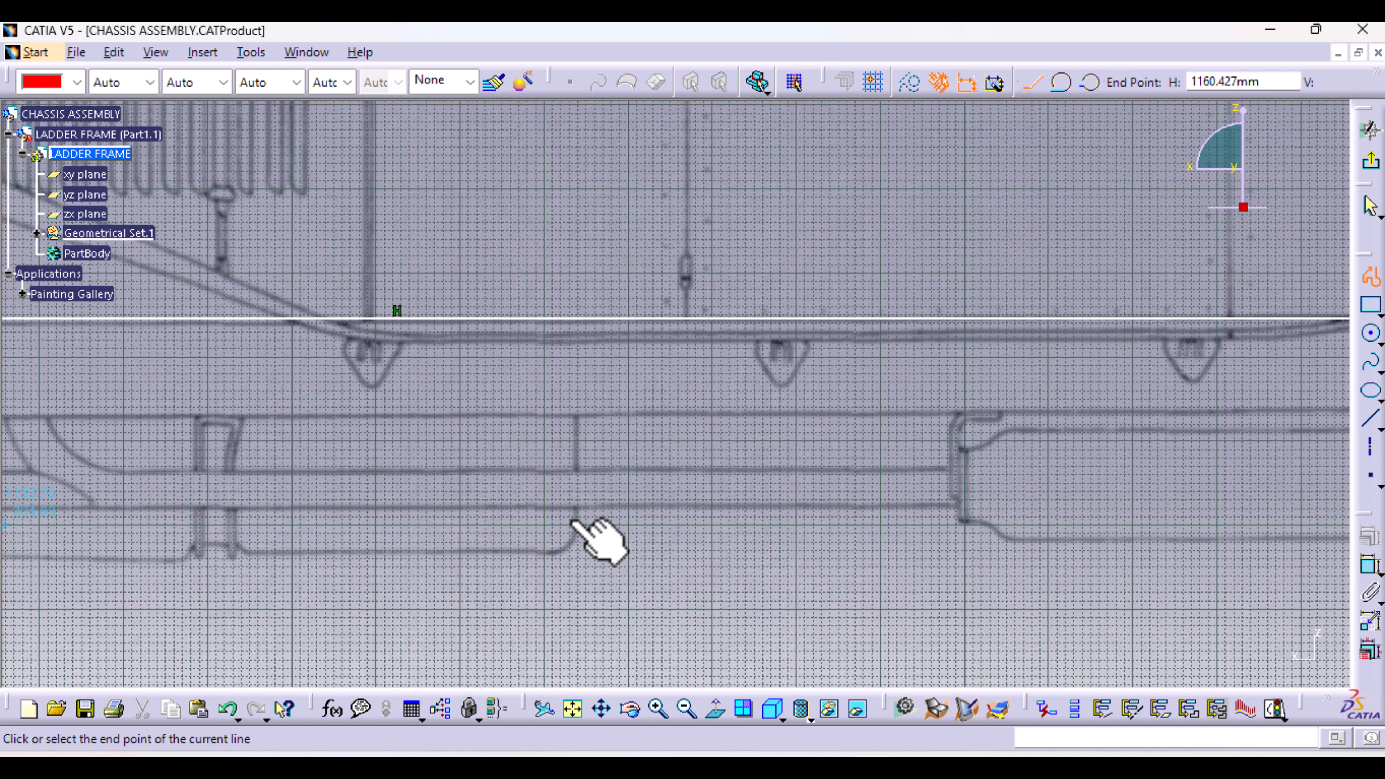
middle_drag(1168, 519, 329, 492)
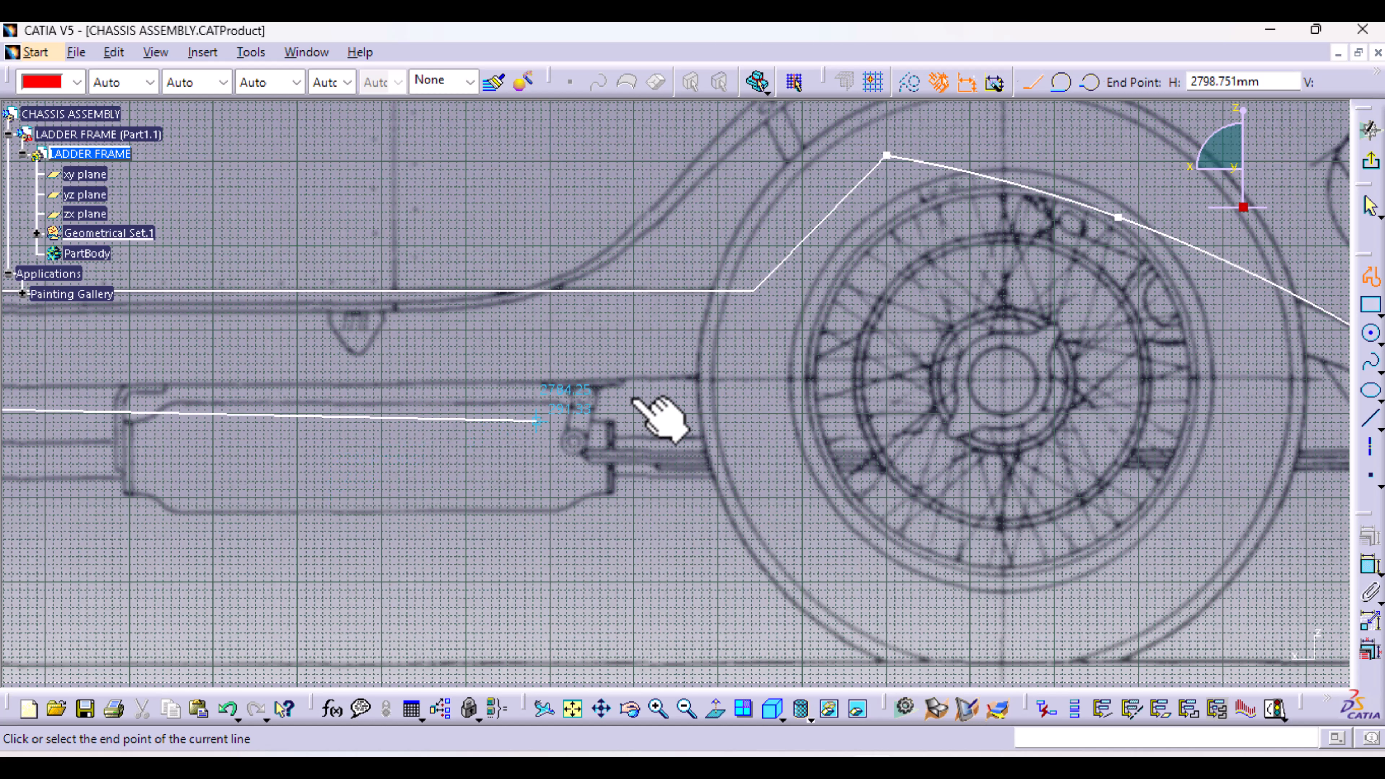
click(792, 378)
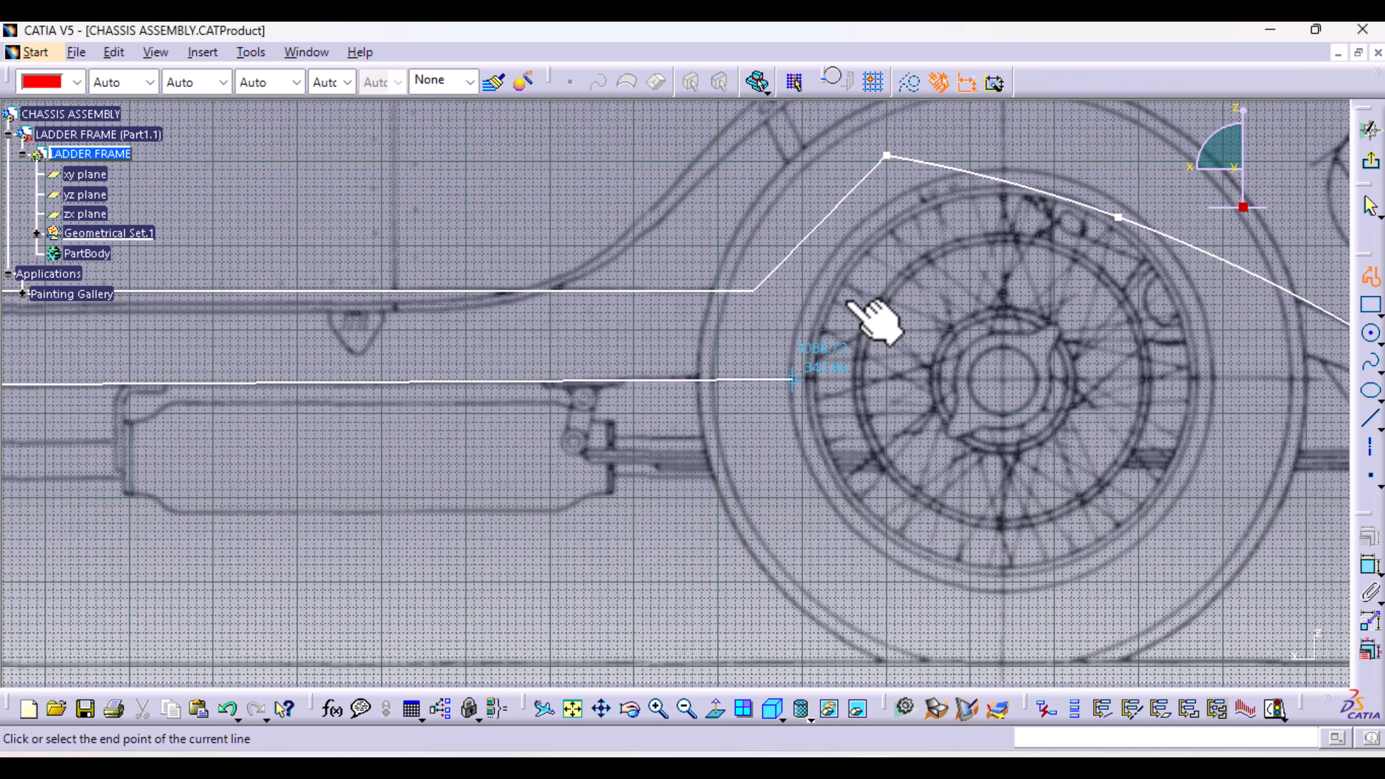
click(908, 229)
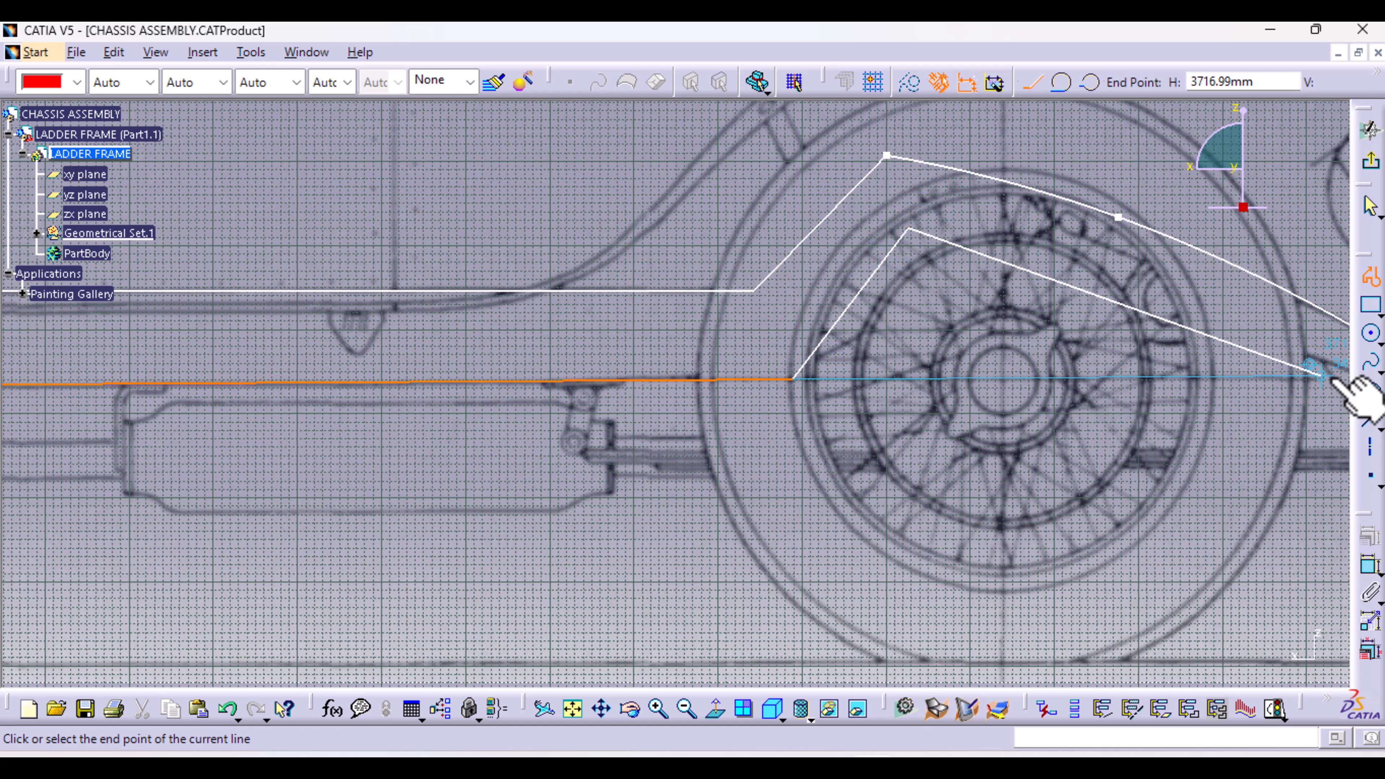
Step: Draw a four-point spline from the lower profile's rear end to the rear spring mount, ending at about H 3844 mm, V 309 mm
click(1366, 363)
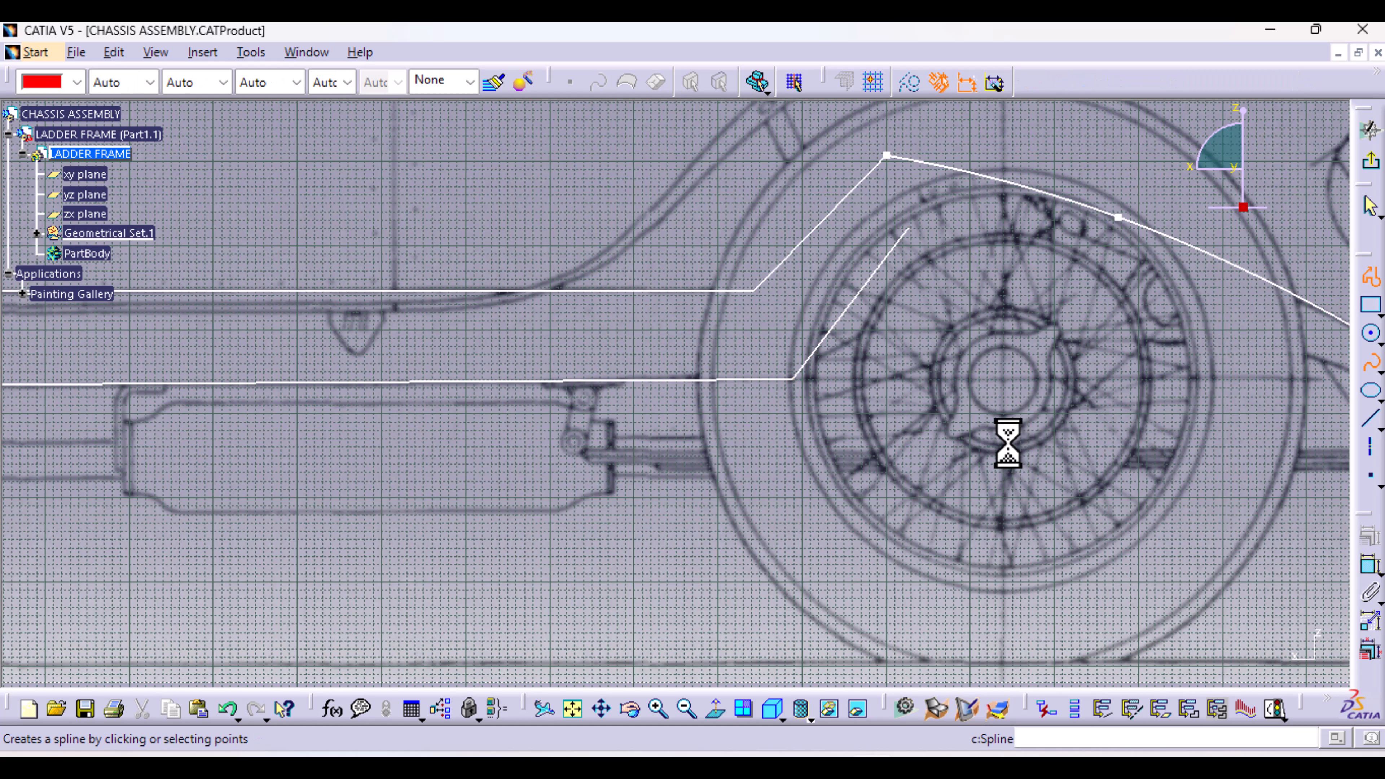
middle_drag(1002, 440, 532, 416)
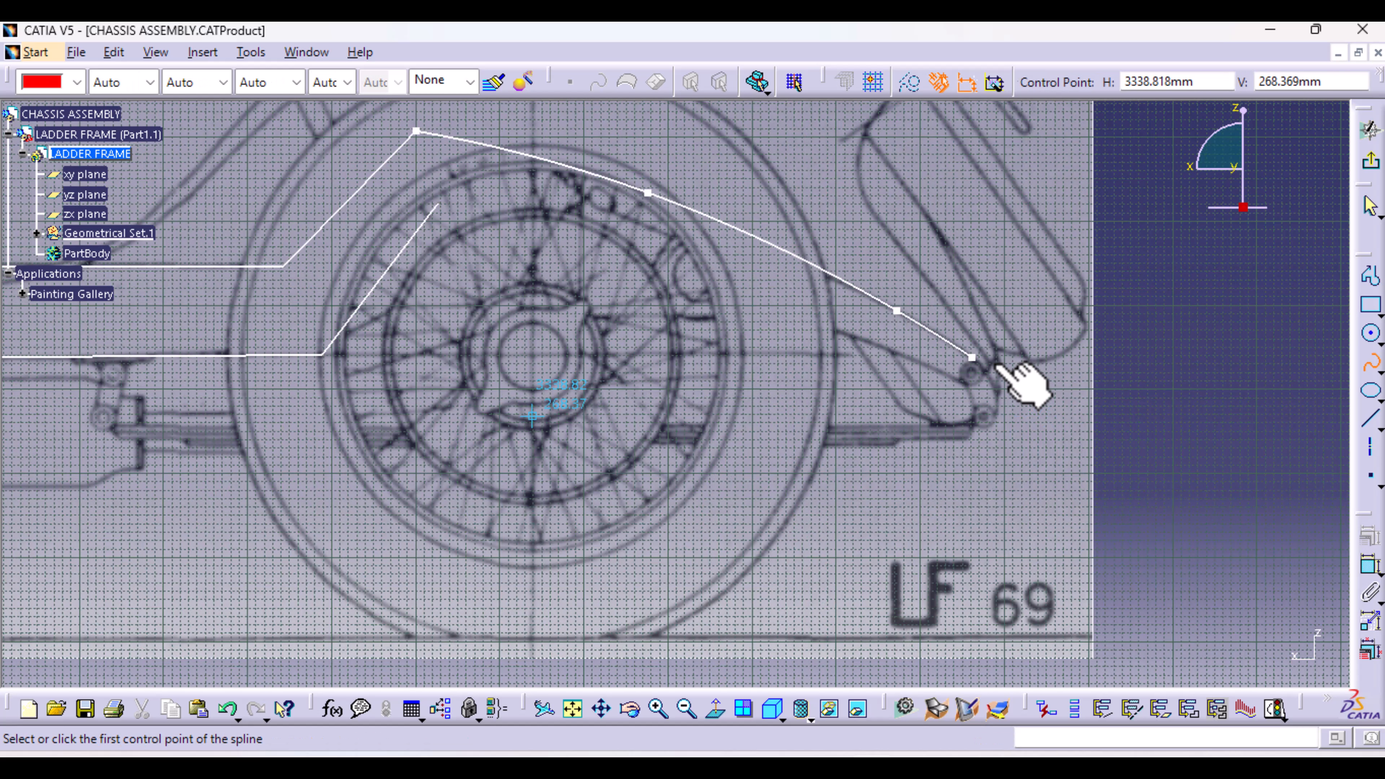
click(438, 204)
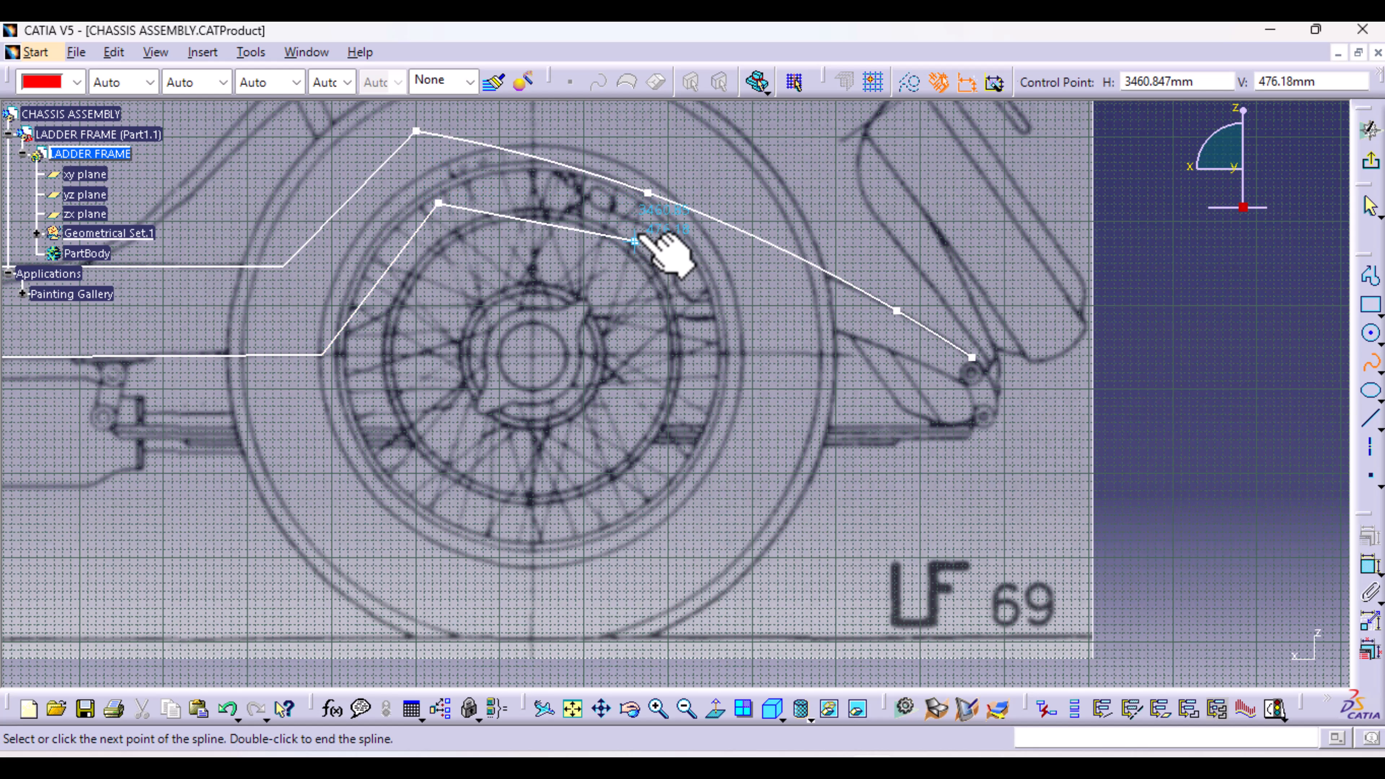
click(635, 239)
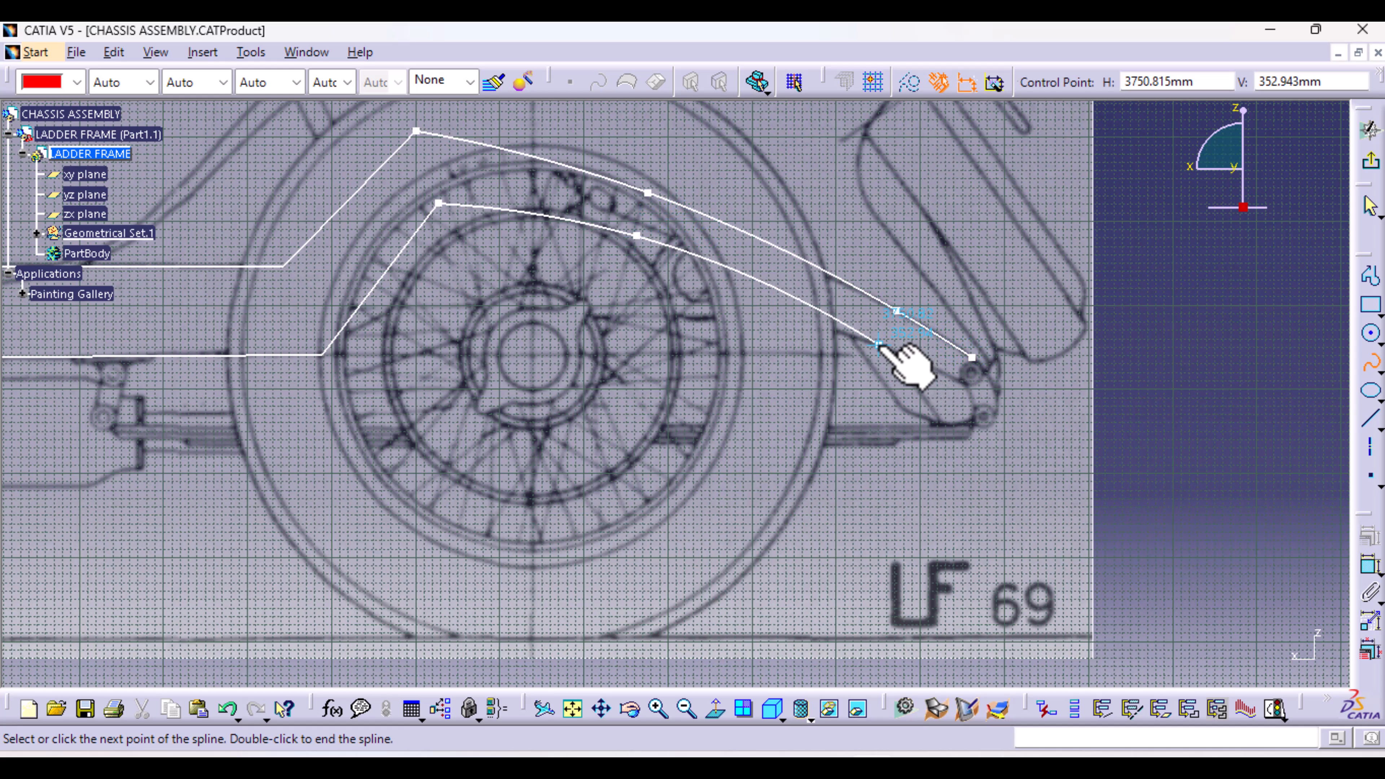
click(878, 344)
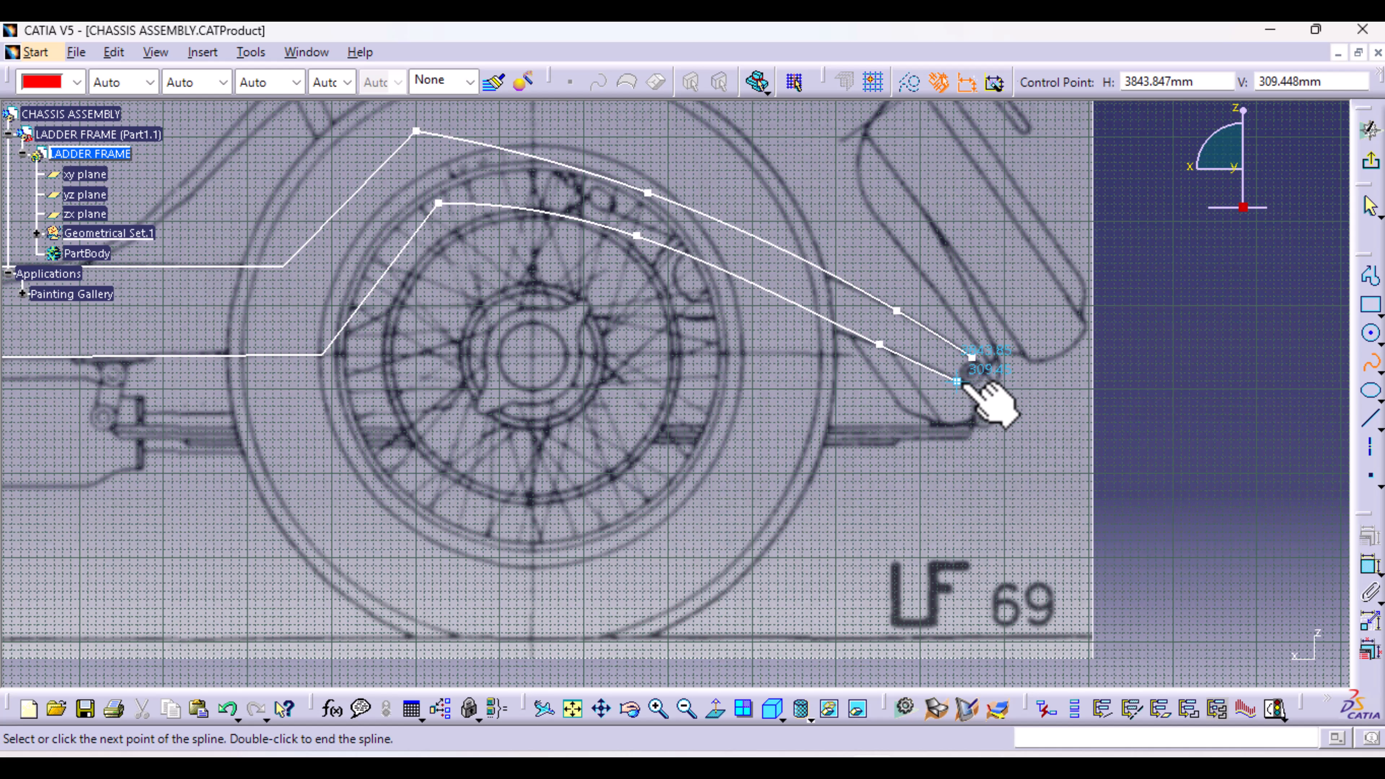
click(962, 381)
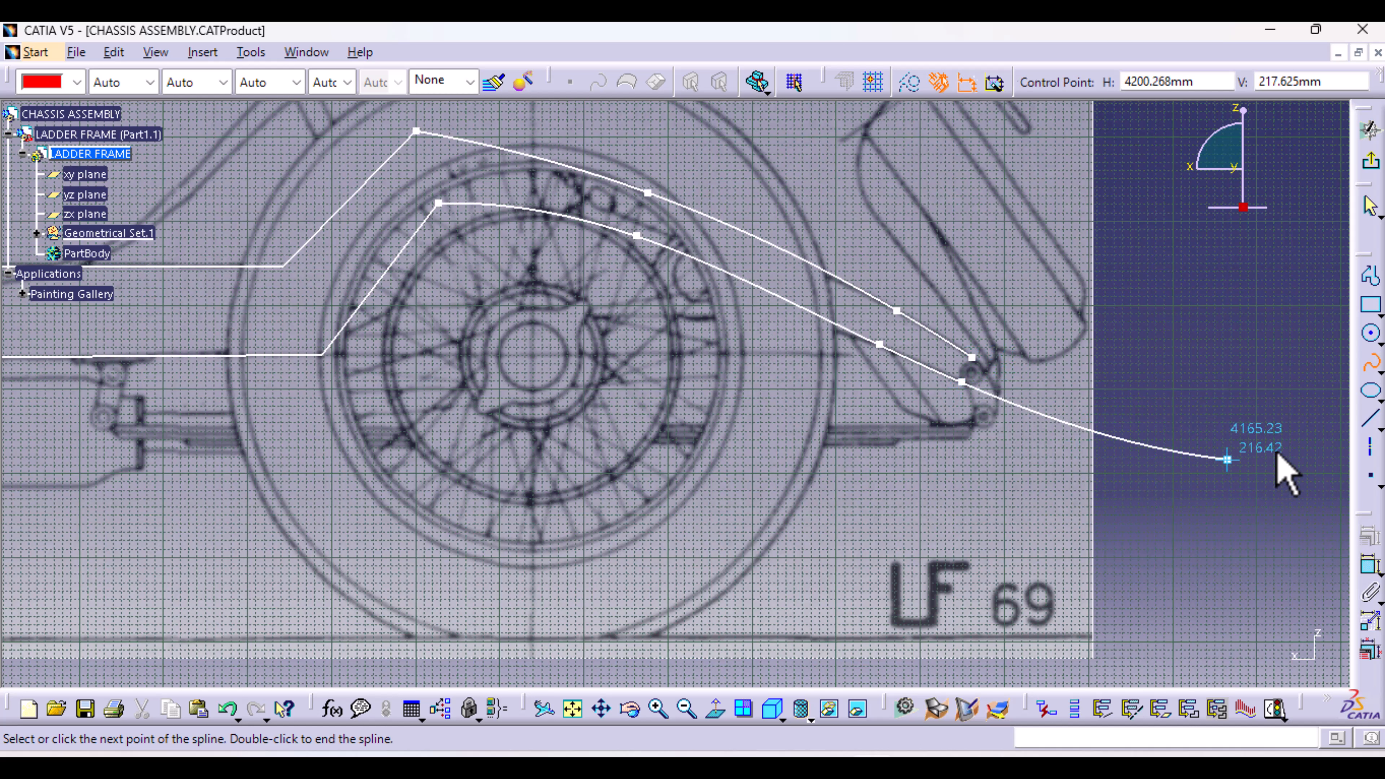
click(1370, 362)
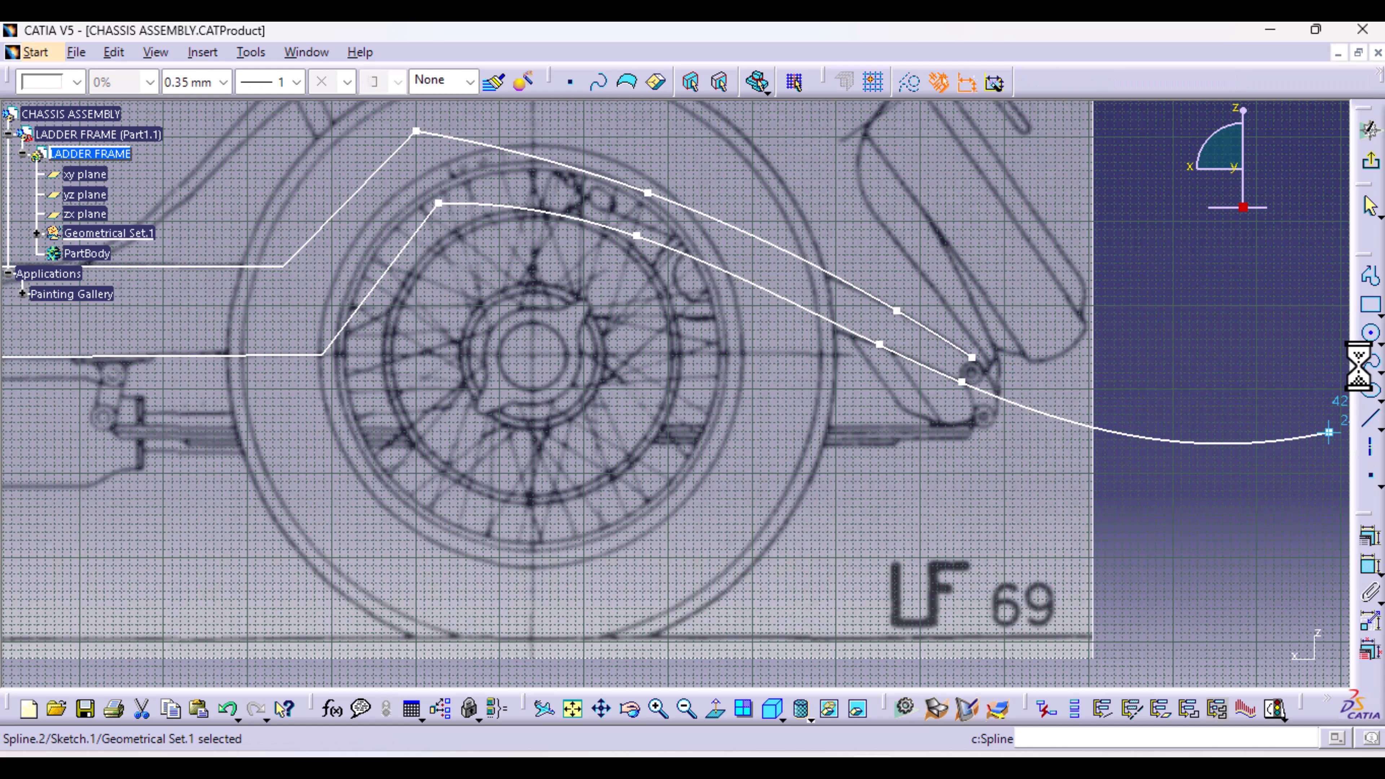
Step: Reposition the lower spline's first three control points, placing the first directly below the upper spline's forward end and the second above the wheel hub
click(653, 244)
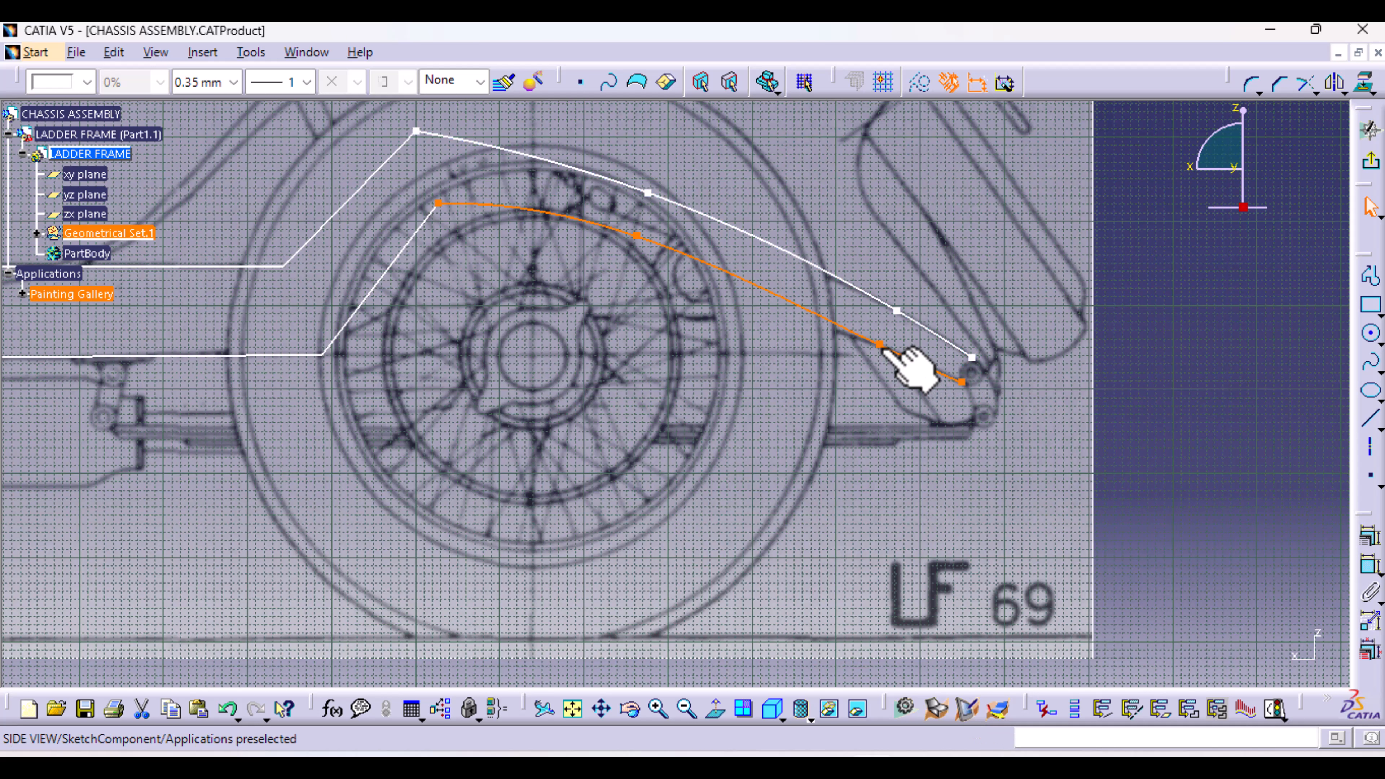
double_click(874, 339)
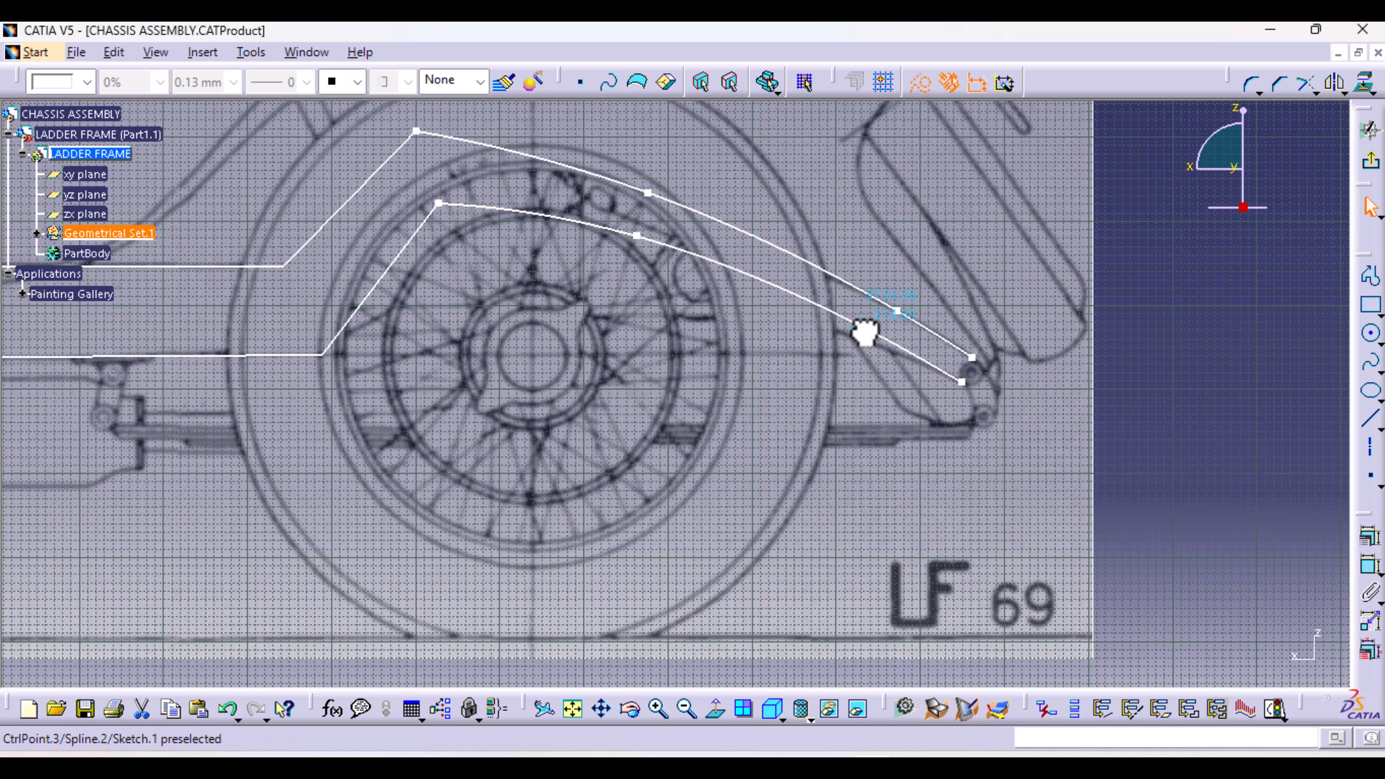
drag(850, 334, 841, 332)
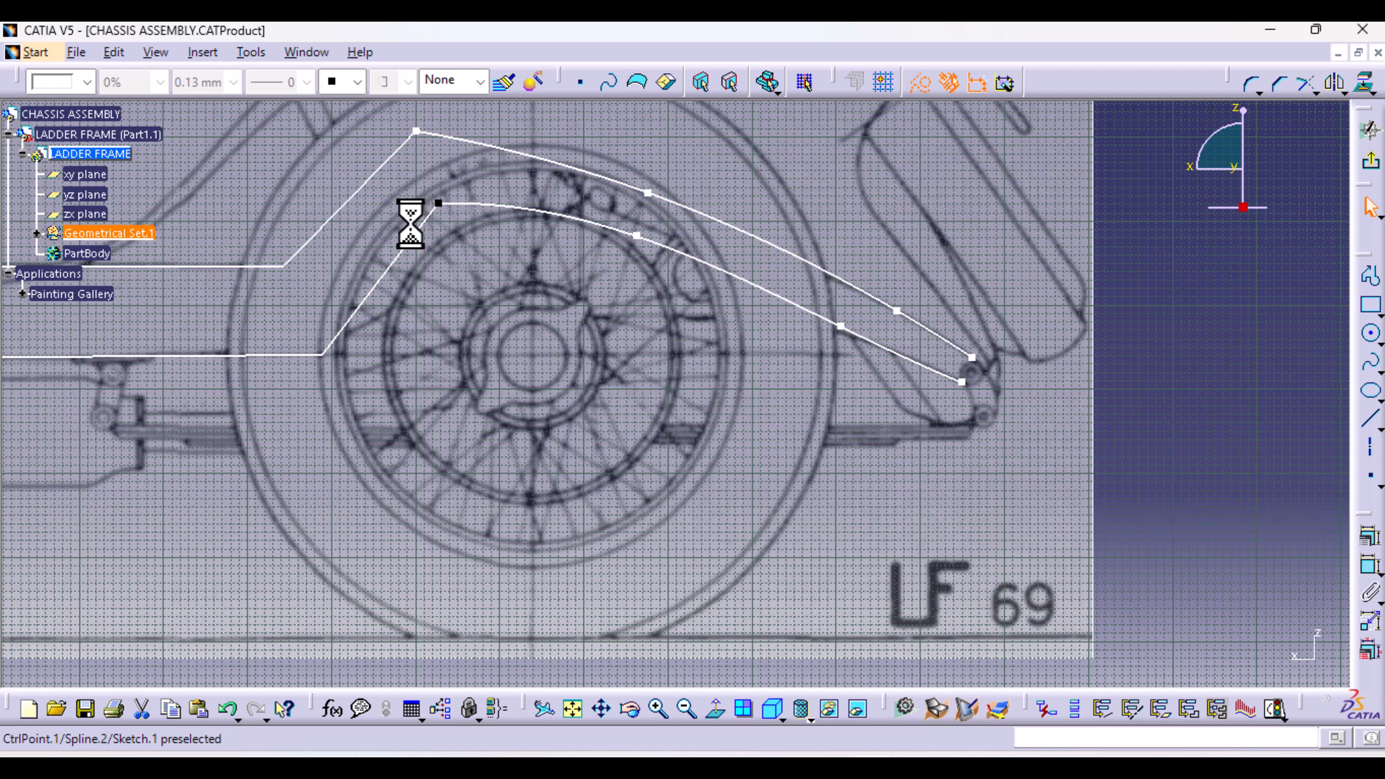
drag(438, 203, 427, 223)
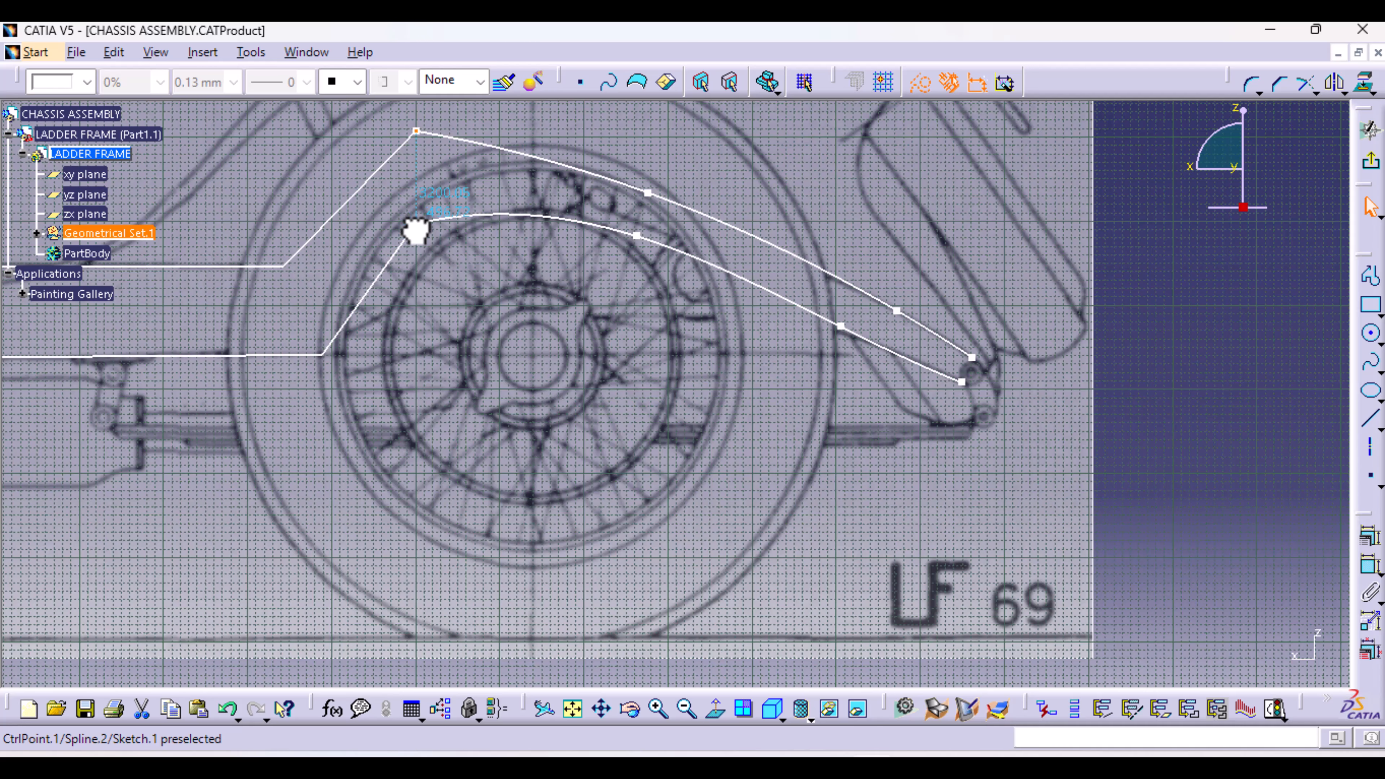
drag(424, 235, 420, 232)
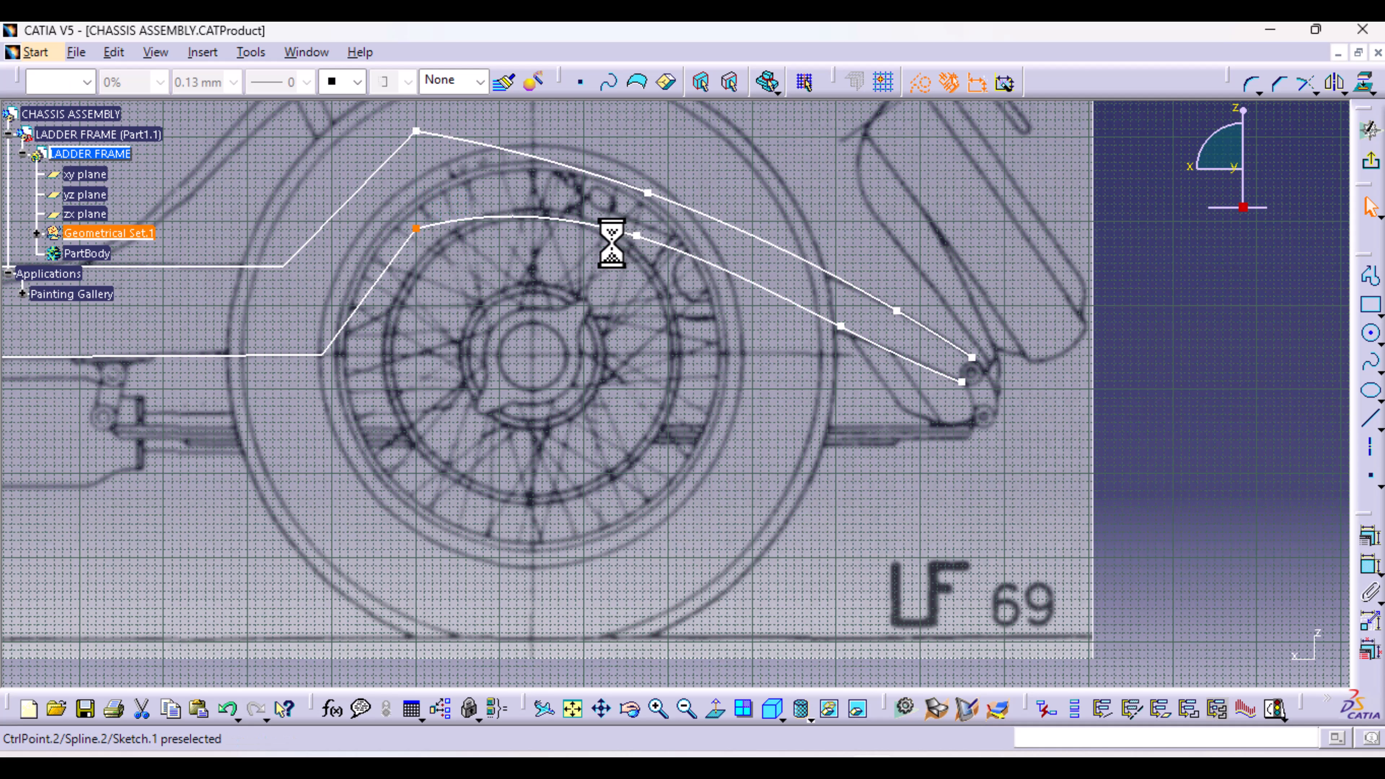
drag(594, 256, 522, 221)
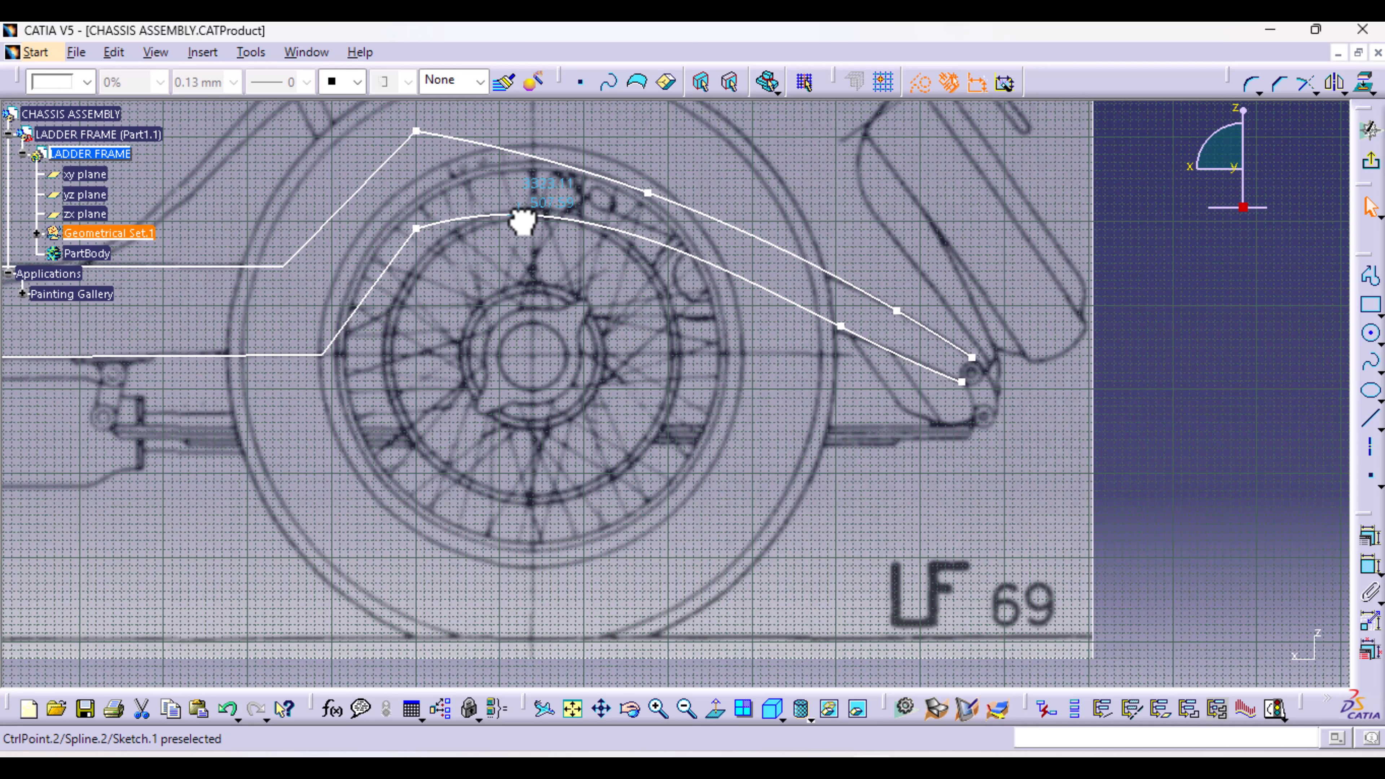
drag(522, 220, 521, 216)
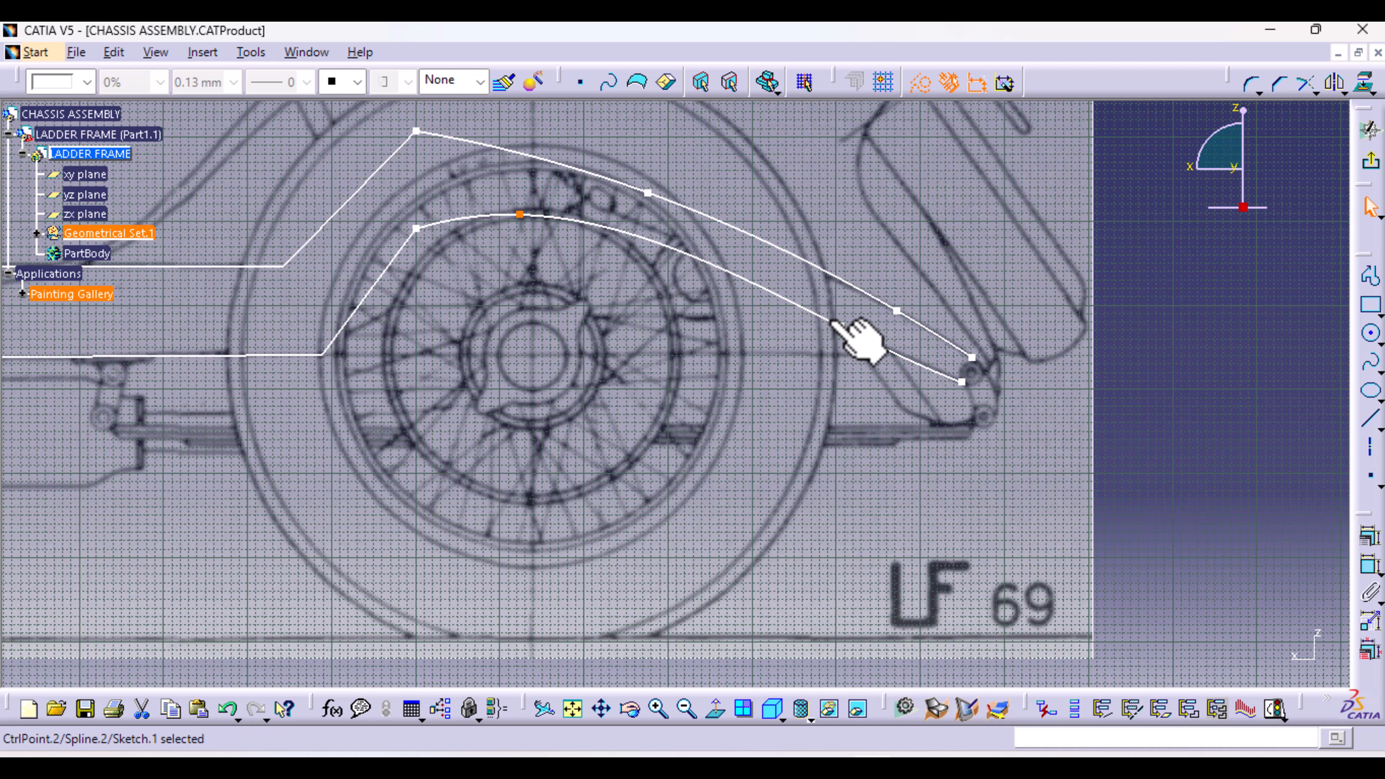
mouse_move(840, 327)
mouse_down()
mouse_move(875, 344)
mouse_move(818, 347)
mouse_move(830, 327)
mouse_up()
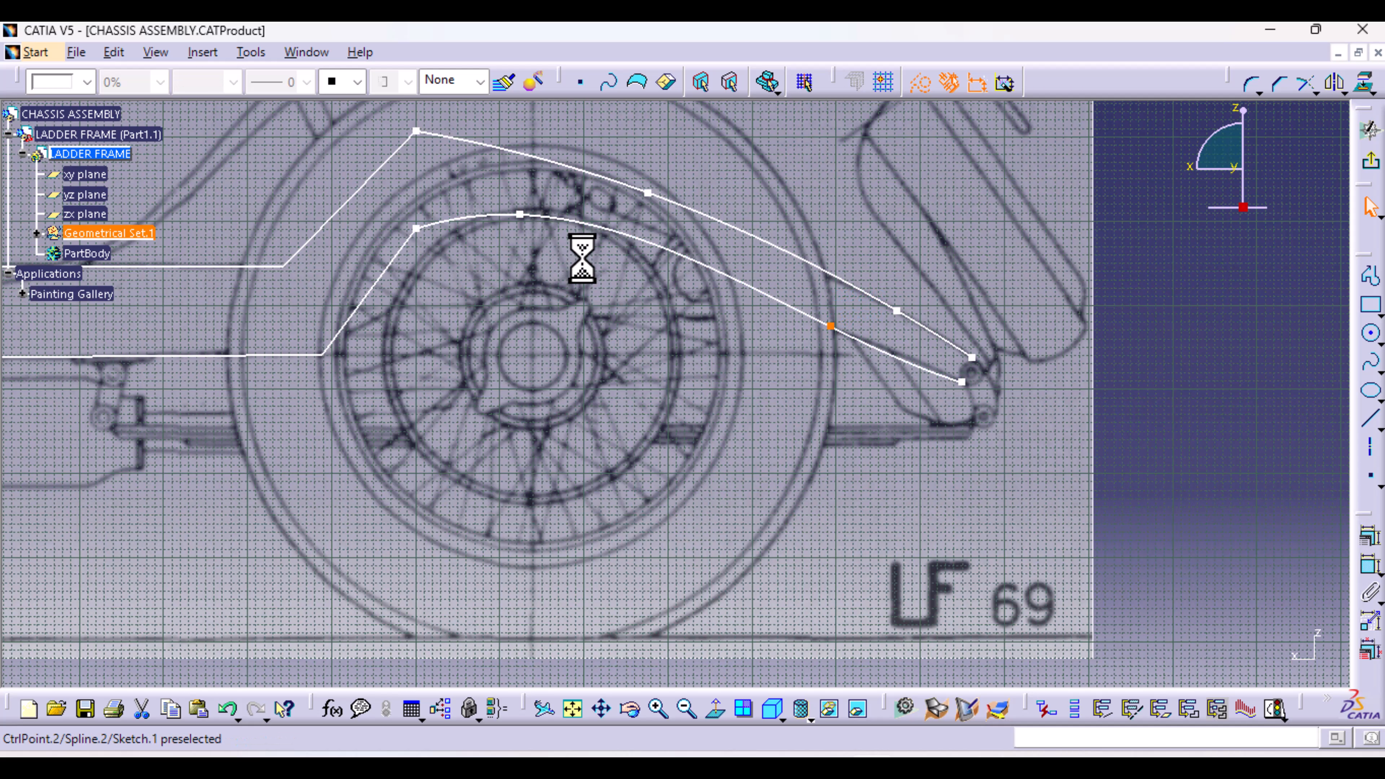
drag(590, 278, 583, 228)
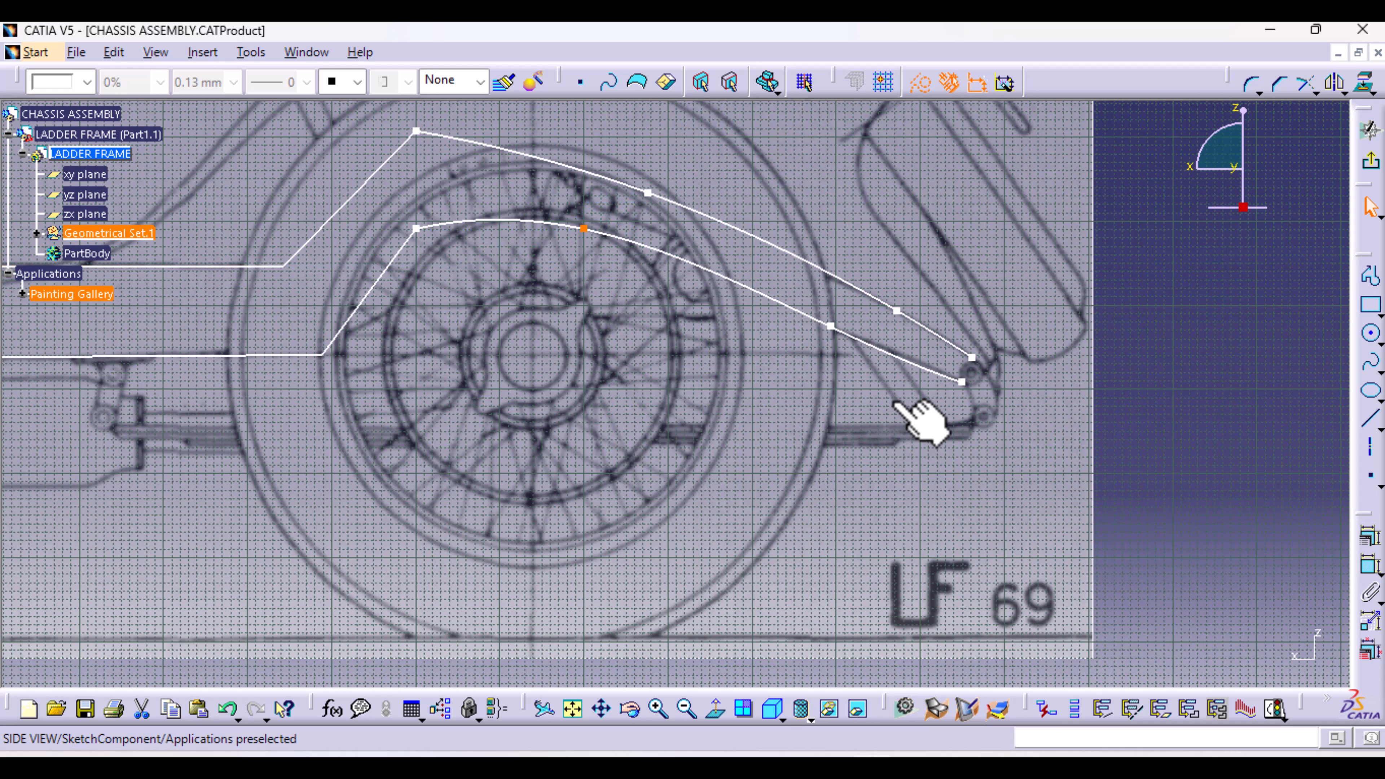
Step: Try to lower the second control point of the lower spline, and undo the shift of the whole curve
click(584, 228)
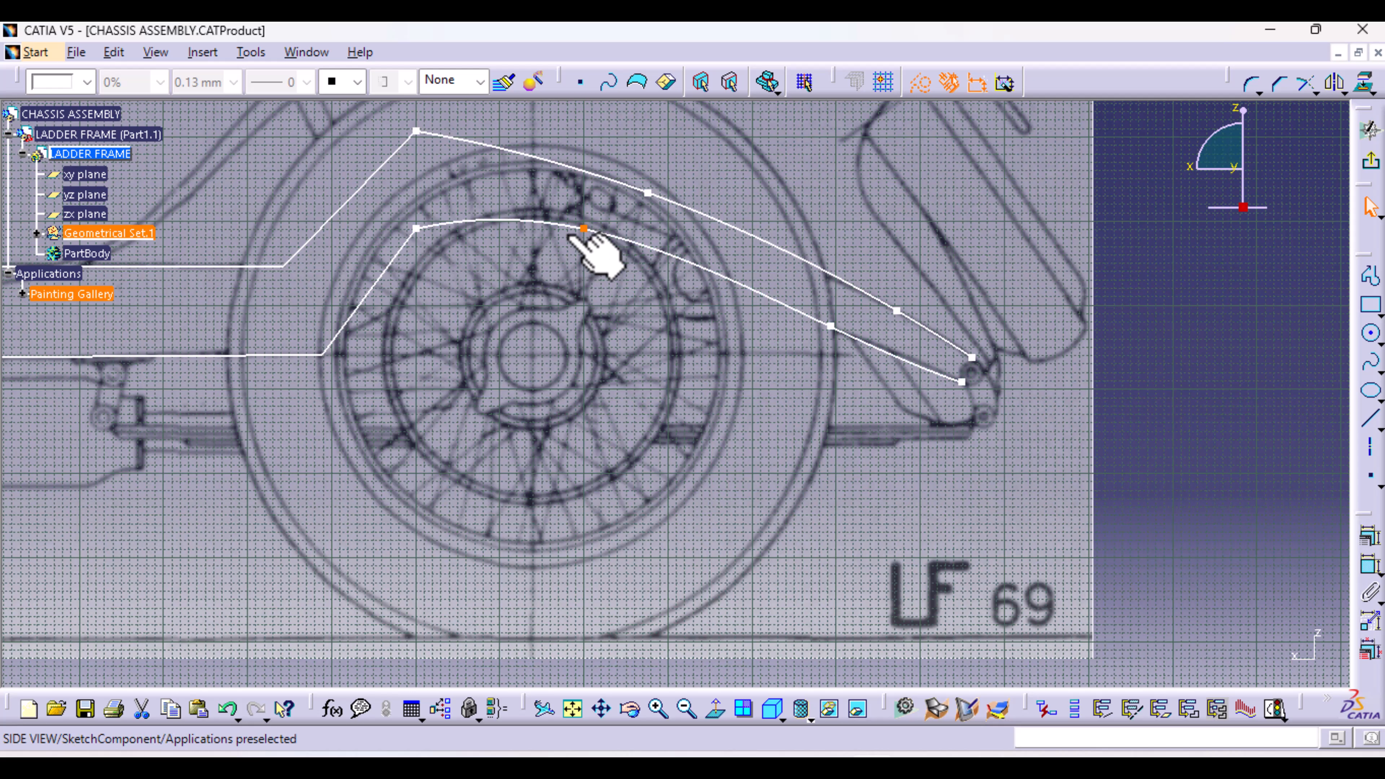
double_click(583, 228)
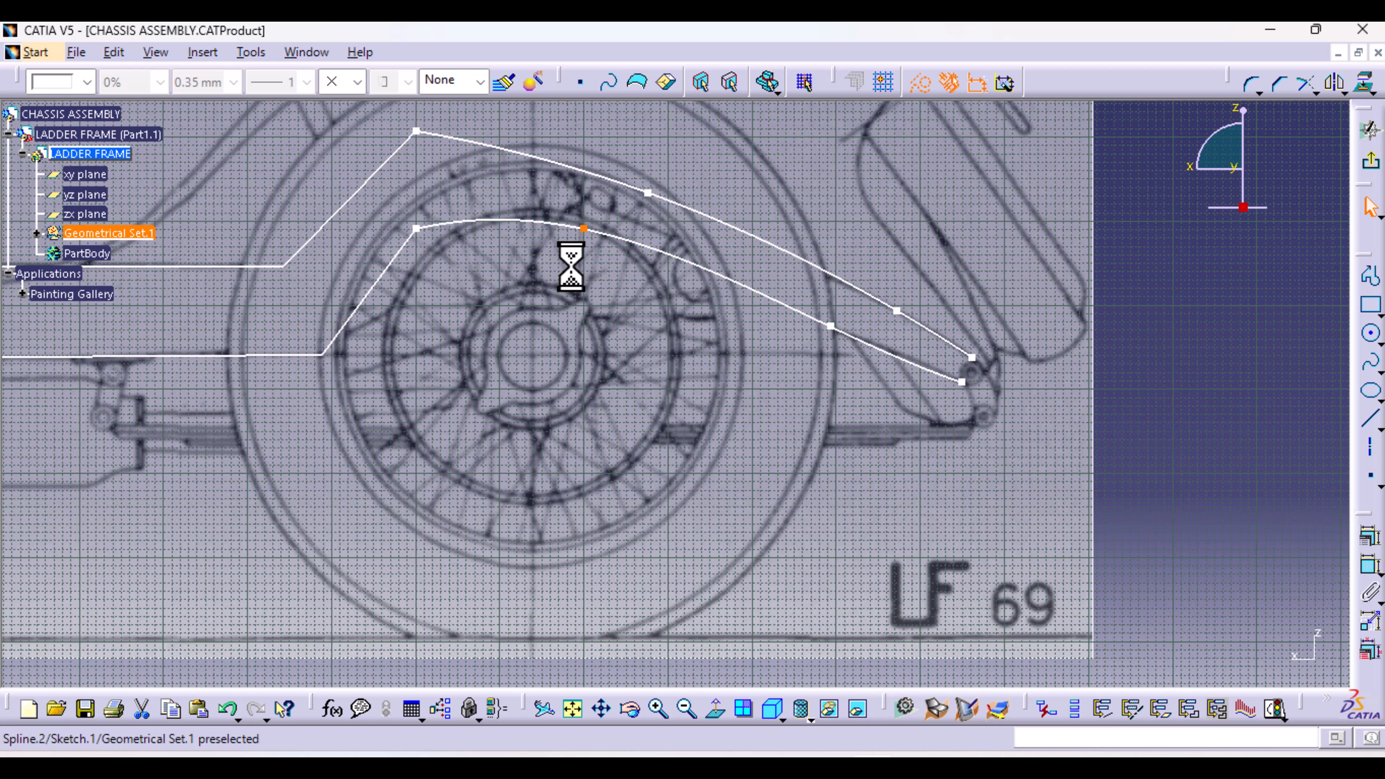
drag(582, 228, 588, 241)
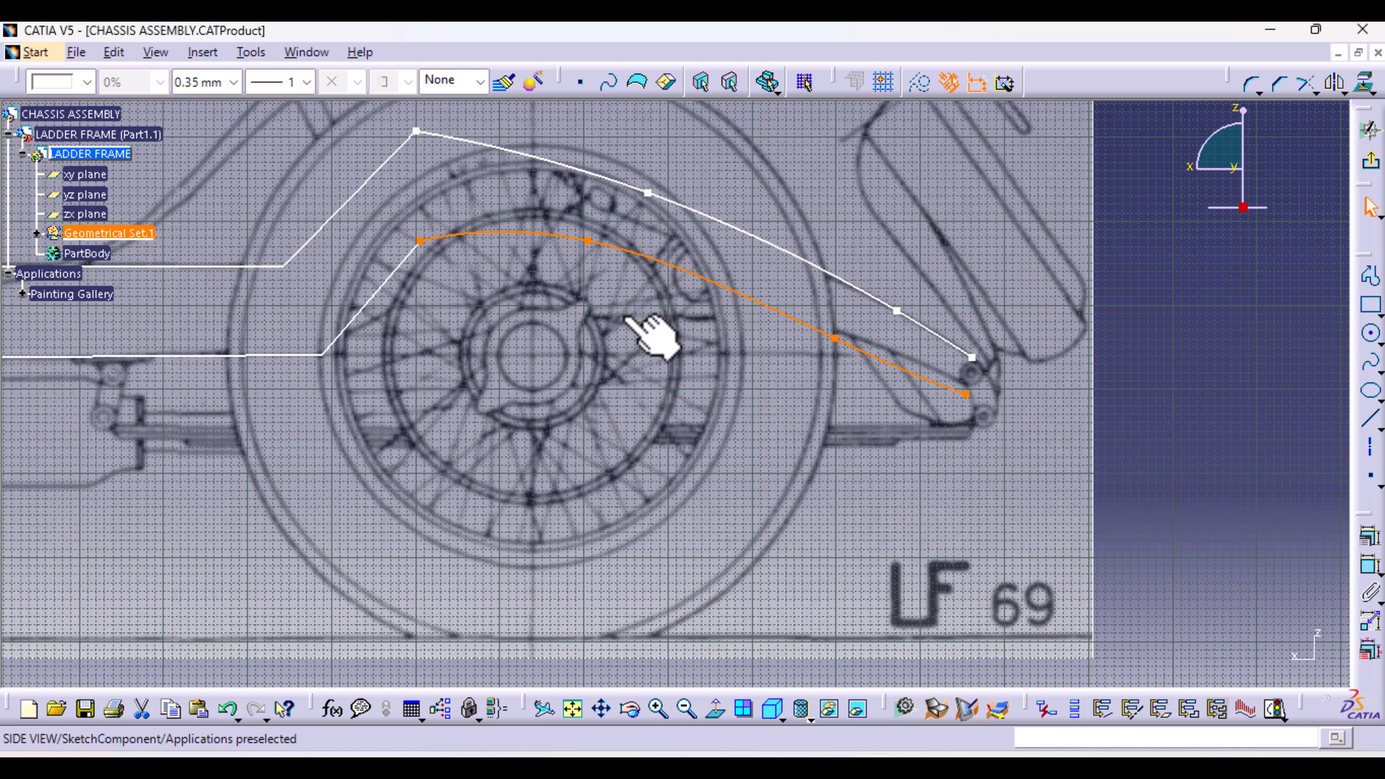
click(228, 709)
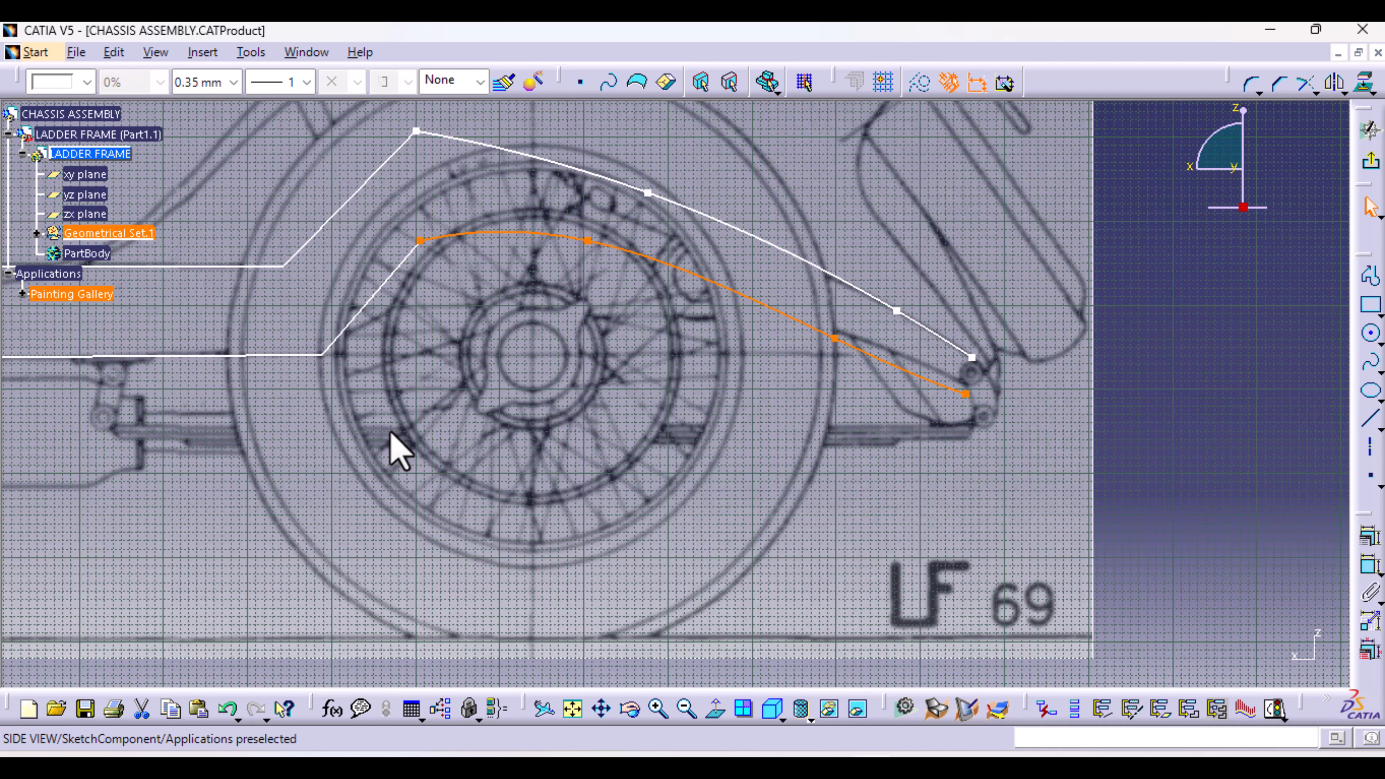
click(225, 707)
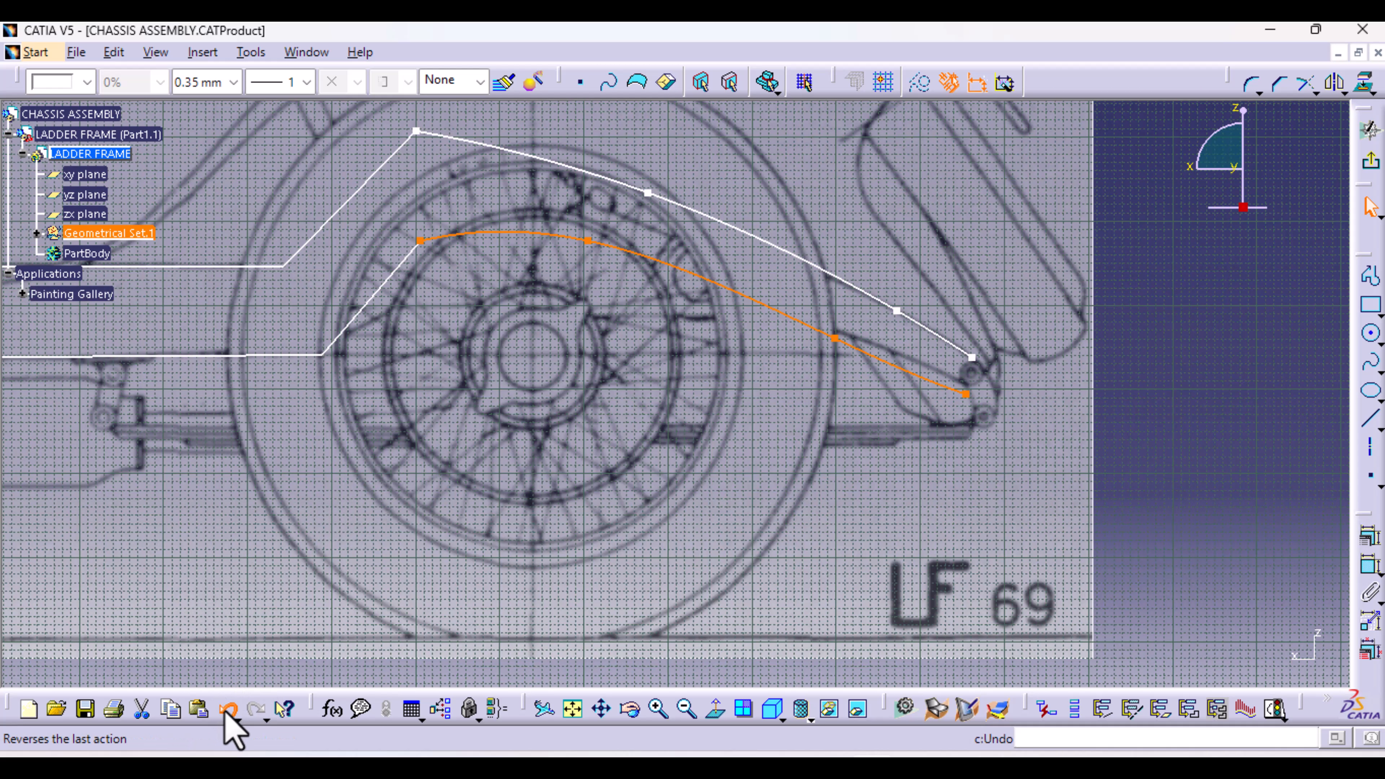
click(224, 710)
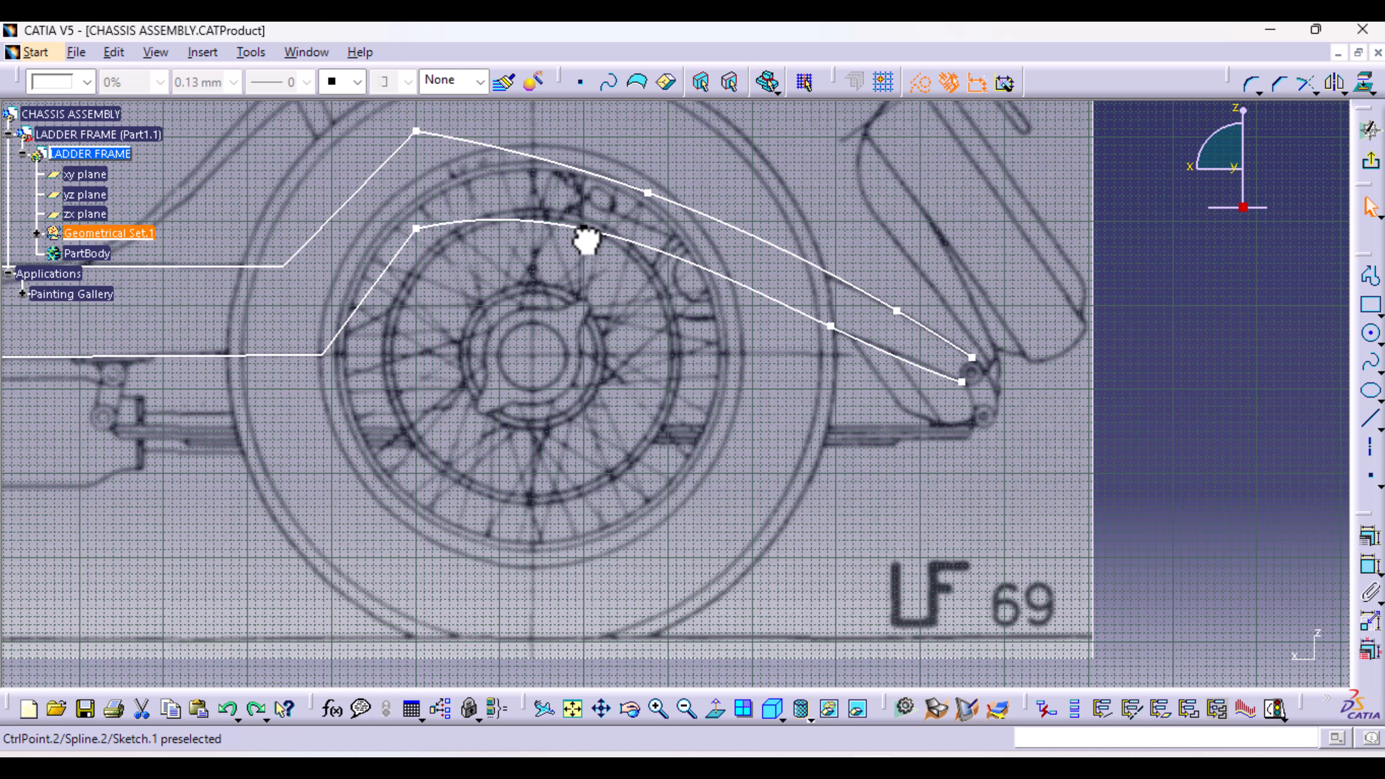
Step: Lower the lower spline's second control point and close the rail's rear end with a line joining the two splines' rear endpoints
drag(586, 240, 581, 256)
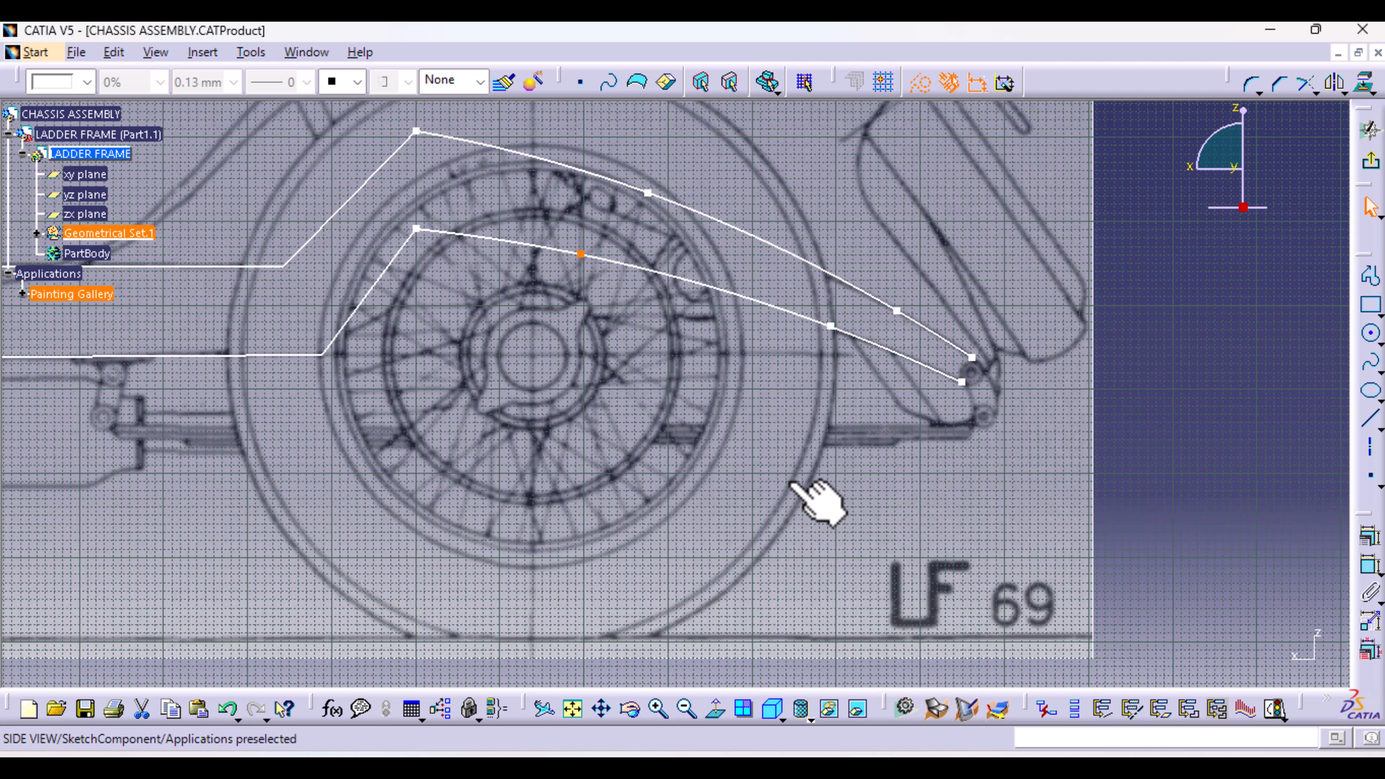
mouse_move(682, 434)
ctrl+middle_down()
mouse_move(686, 566)
mouse_move(683, 396)
mouse_move(1052, 424)
ctrl+middle_up()
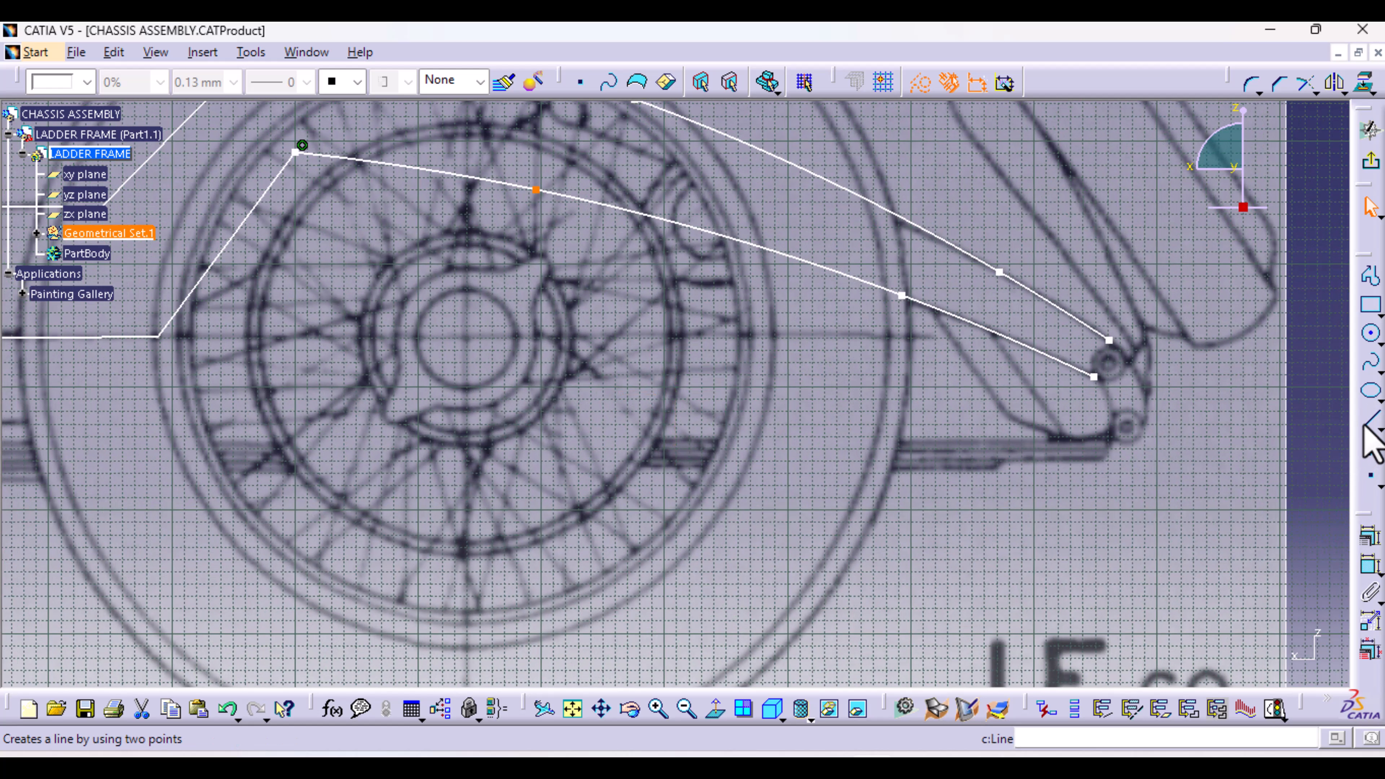
click(1346, 439)
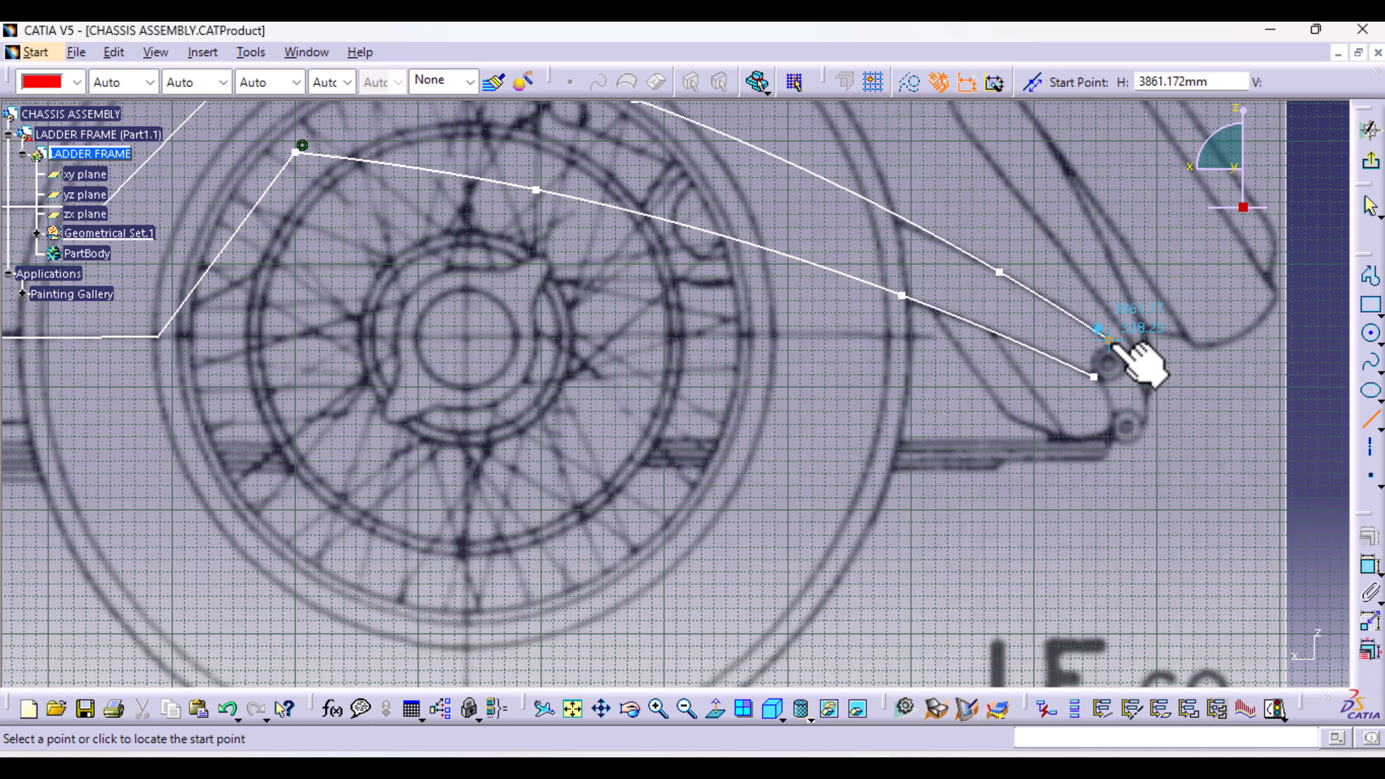
click(1109, 340)
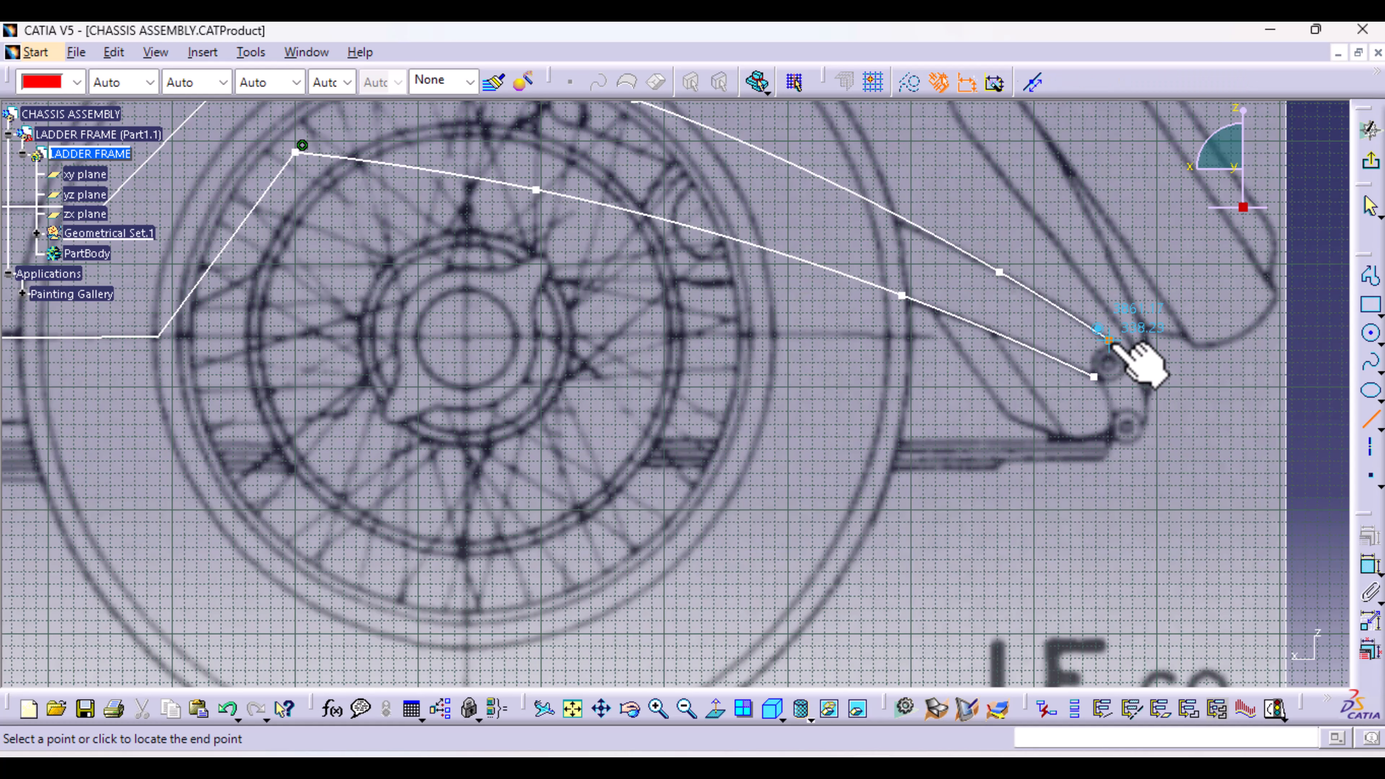
click(1094, 376)
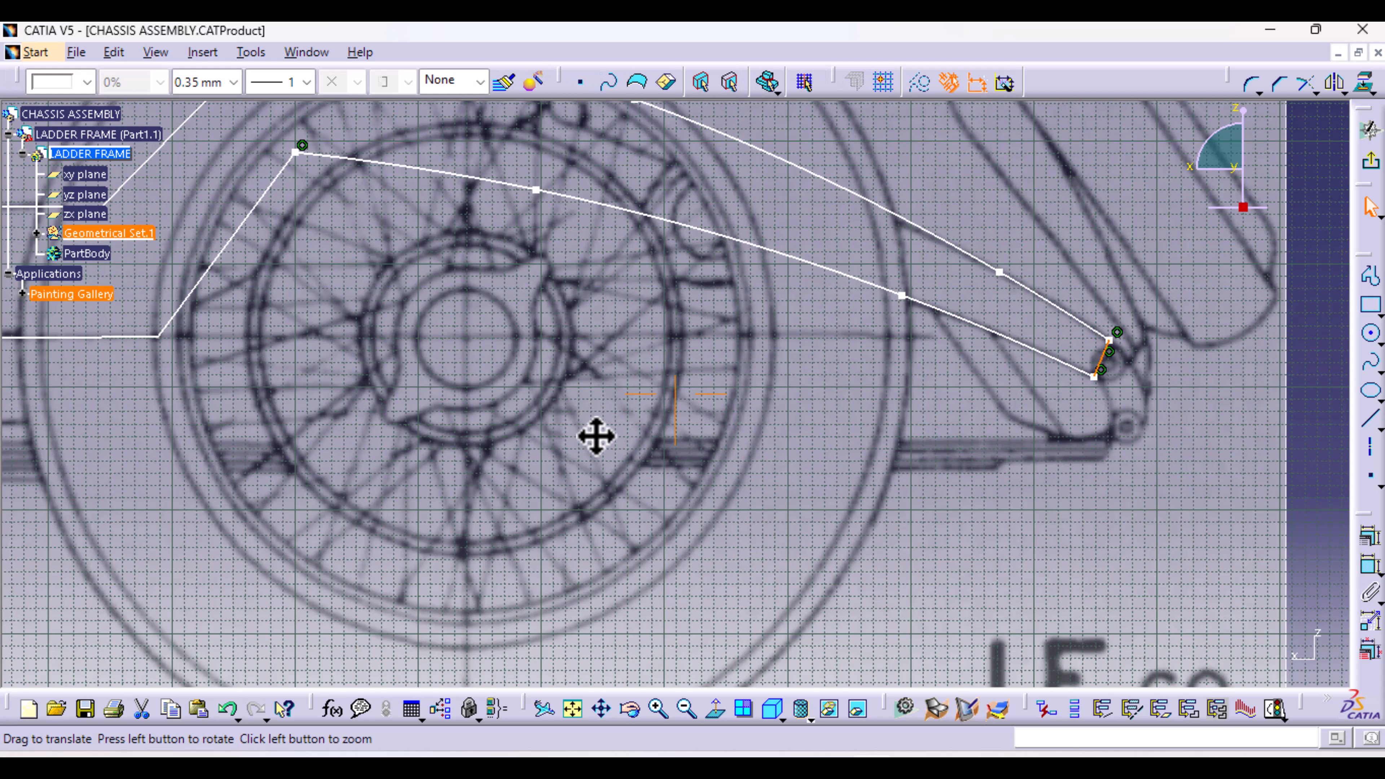
mouse_move(596, 436)
middle_down()
mouse_move(680, 467)
mouse_move(748, 430)
mouse_move(776, 513)
mouse_move(813, 503)
middle_up()
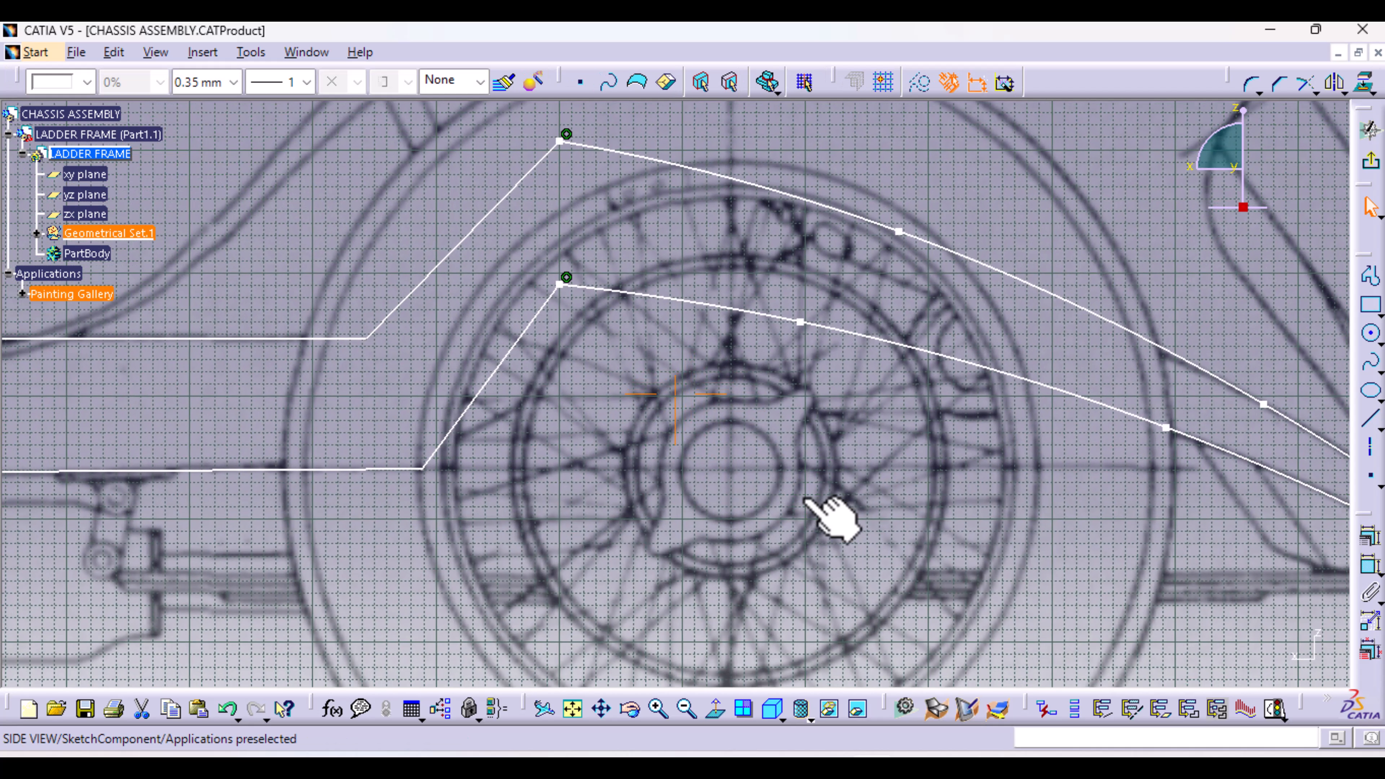
ctrl+middle_drag(668, 430, 712, 557)
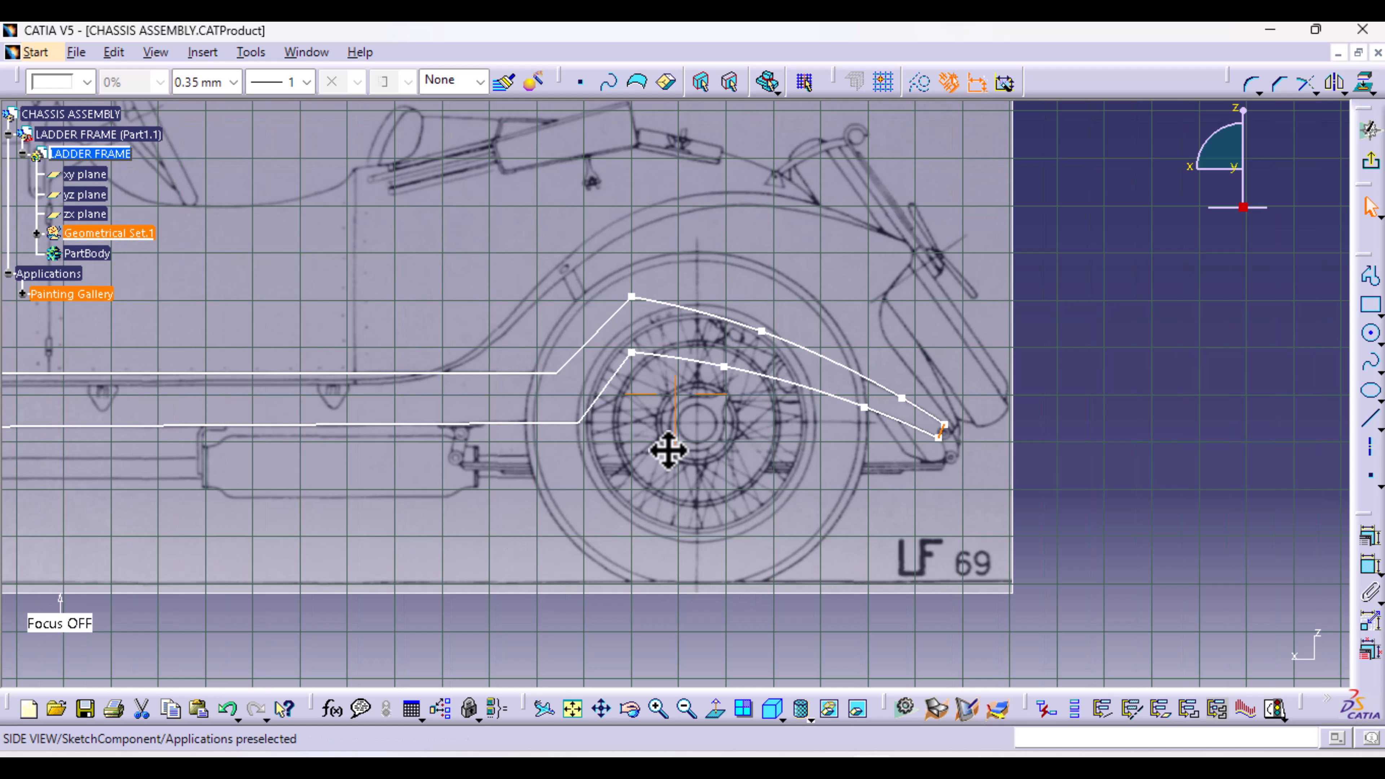
middle_drag(668, 450, 1000, 495)
mouse_move(485, 396)
middle_down()
mouse_move(882, 411)
mouse_move(929, 403)
mouse_move(943, 383)
middle_up()
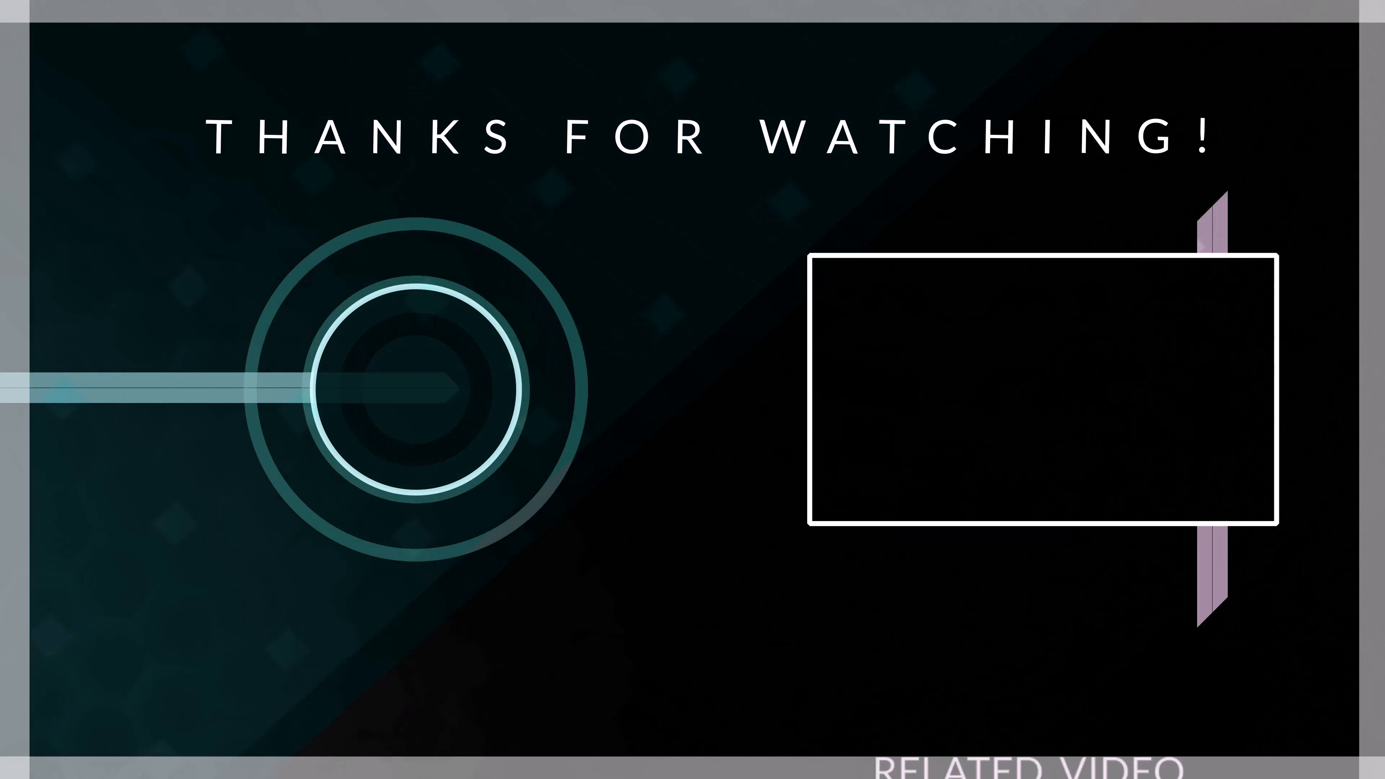